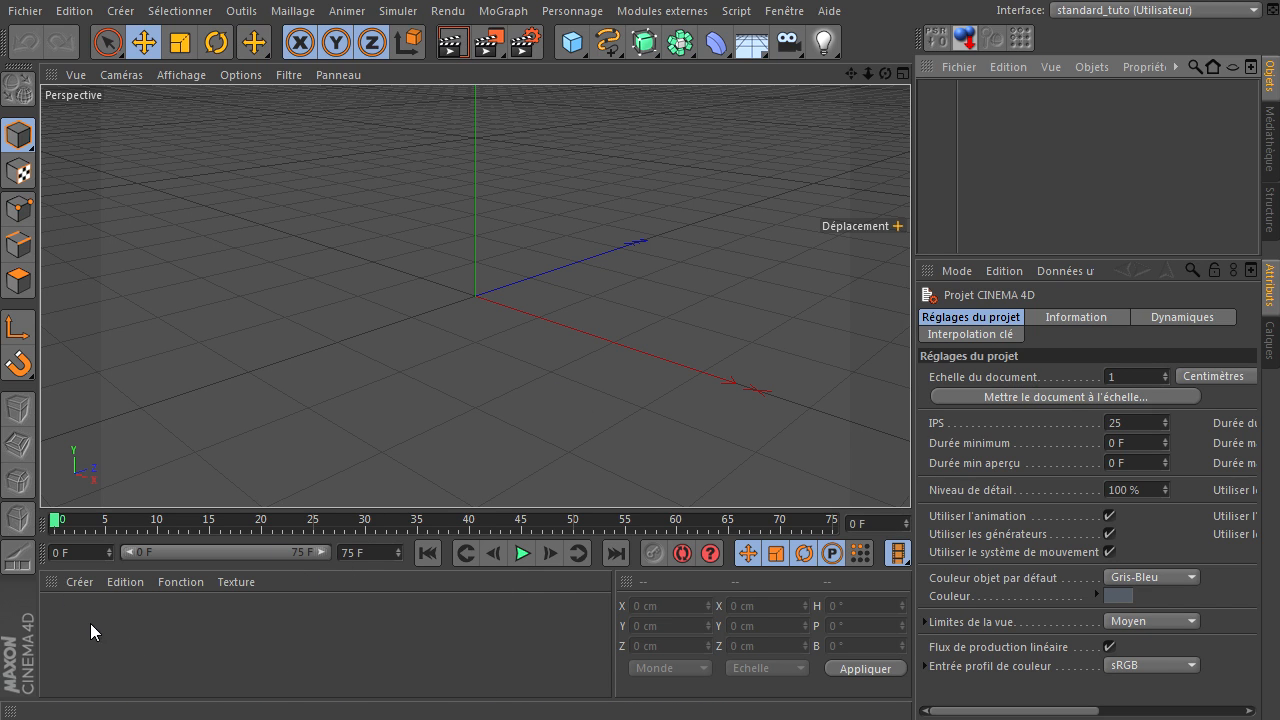
Create a blank material, enlarge the material manager and locate its Material Exchanger command
{"action": "double_click", "coordinate": [227, 628]}
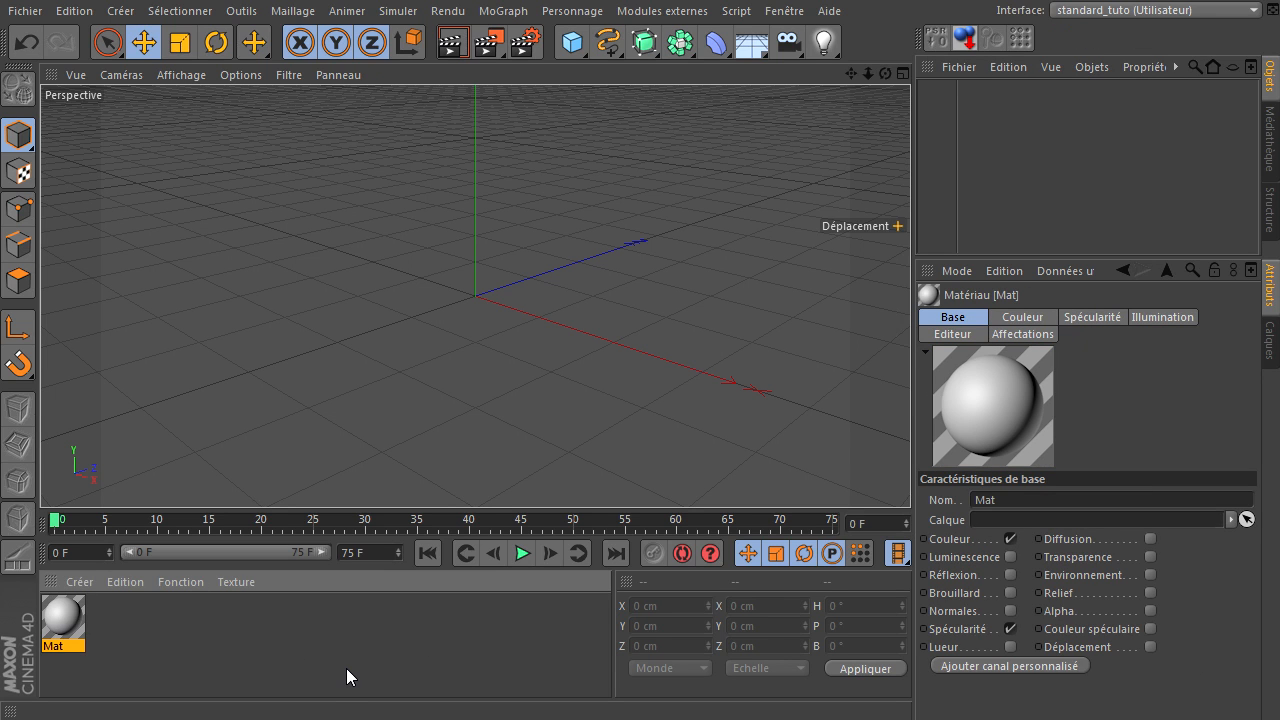
{"action": "left_click_drag", "start_coordinate": [383, 519], "coordinate": [421, 233]}
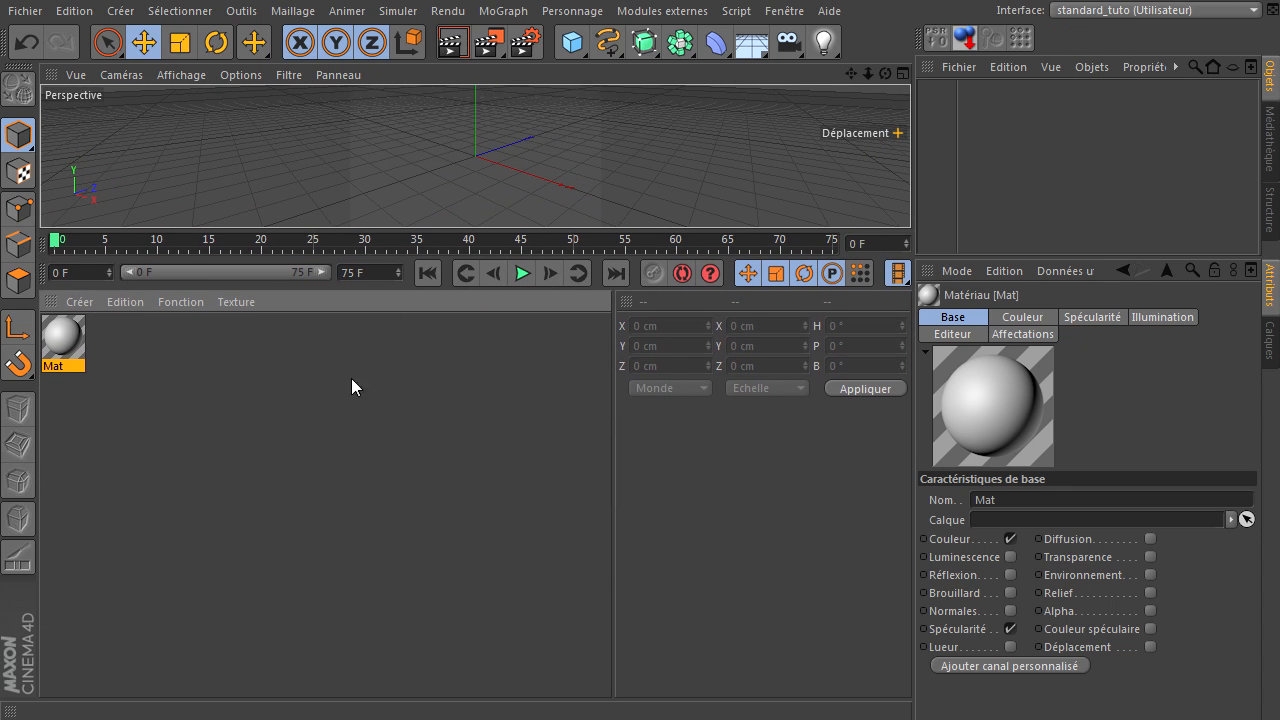
{"action": "left_click", "coordinate": [183, 303]}
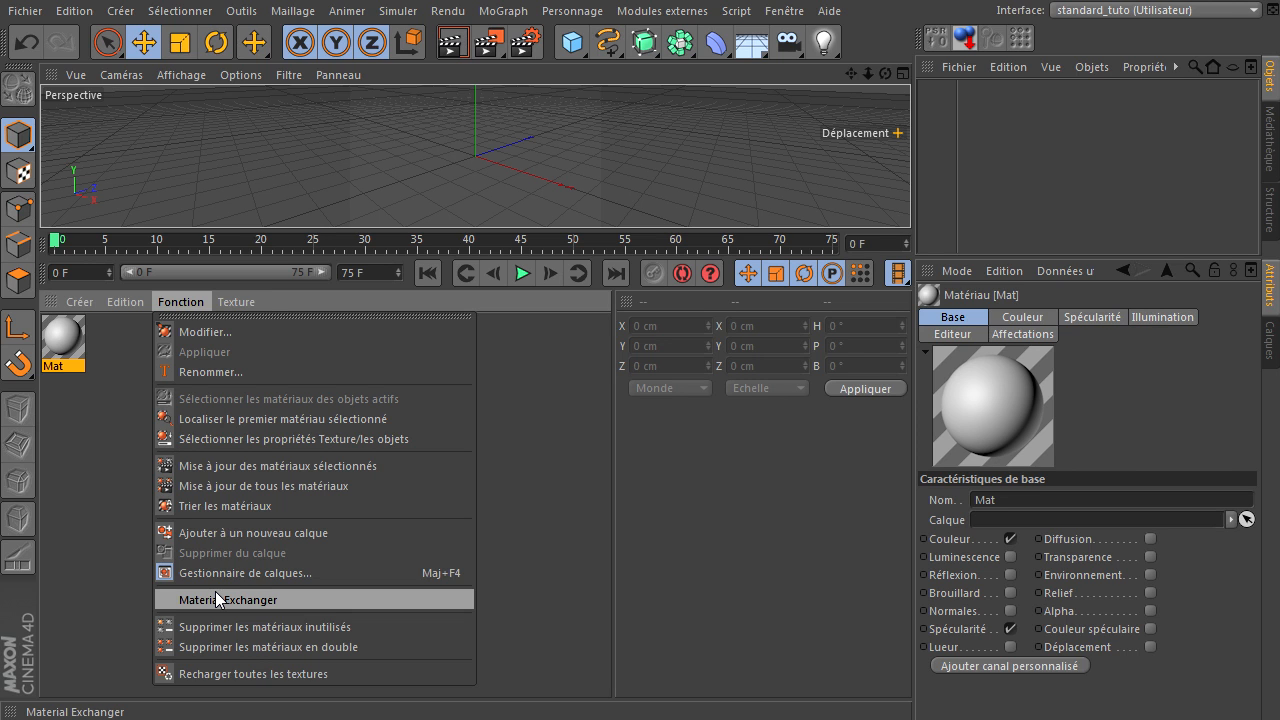
{"action": "left_click", "coordinate": [106, 606]}
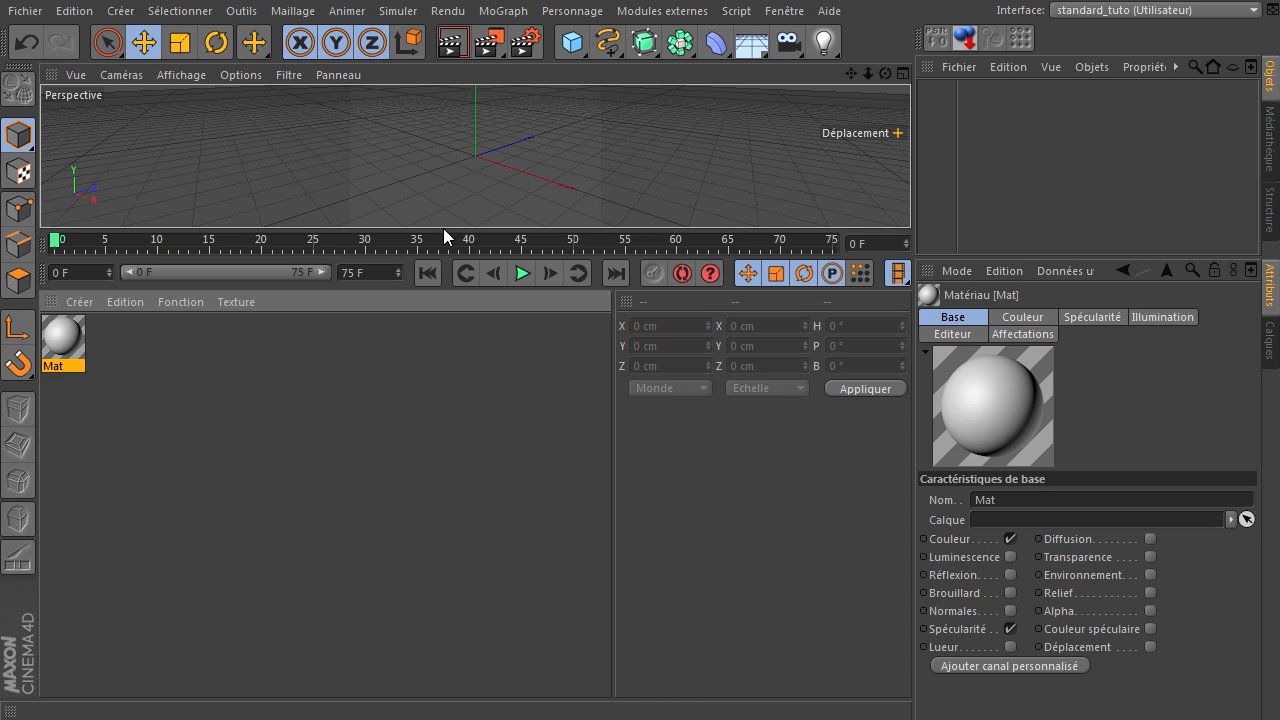
Delete the blank material and restore the material manager to its smaller height
{"action": "left_click", "coordinate": [62, 345]}
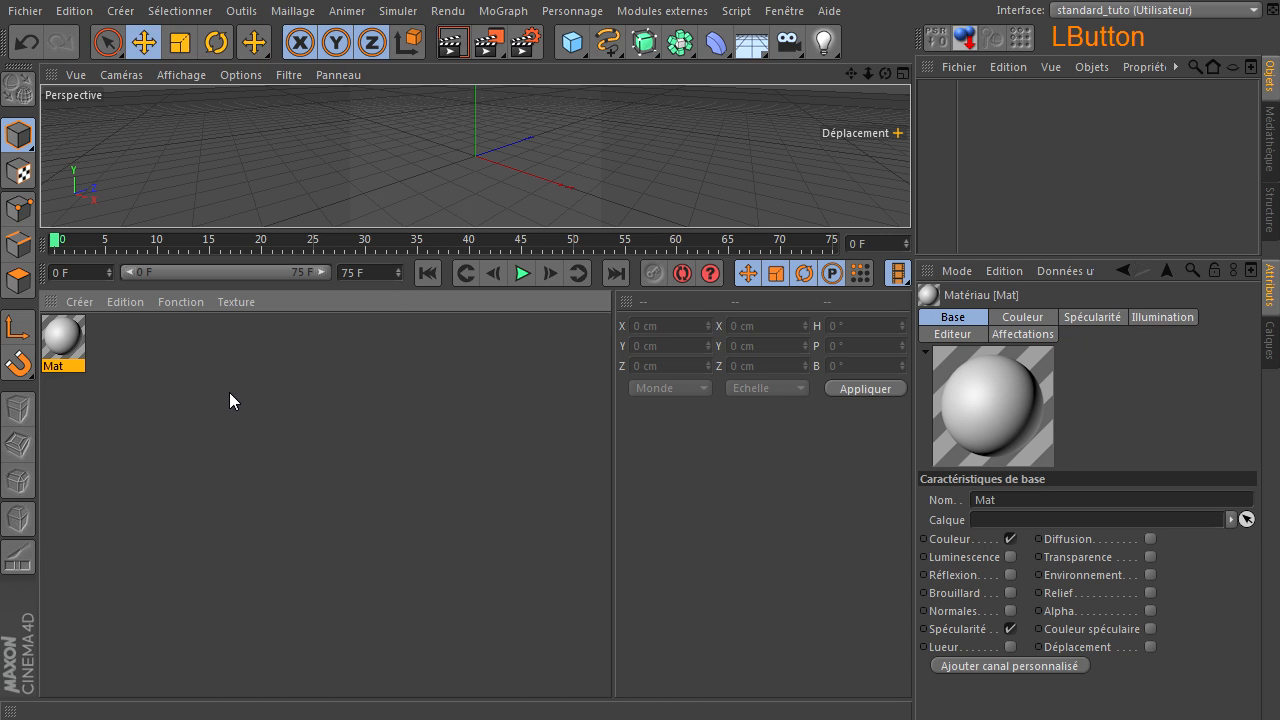
{"action": "key", "text": "Delete"}
{"action": "left_click", "coordinate": [440, 238]}
{"action": "left_click_drag", "start_coordinate": [440, 238], "coordinate": [480, 520]}
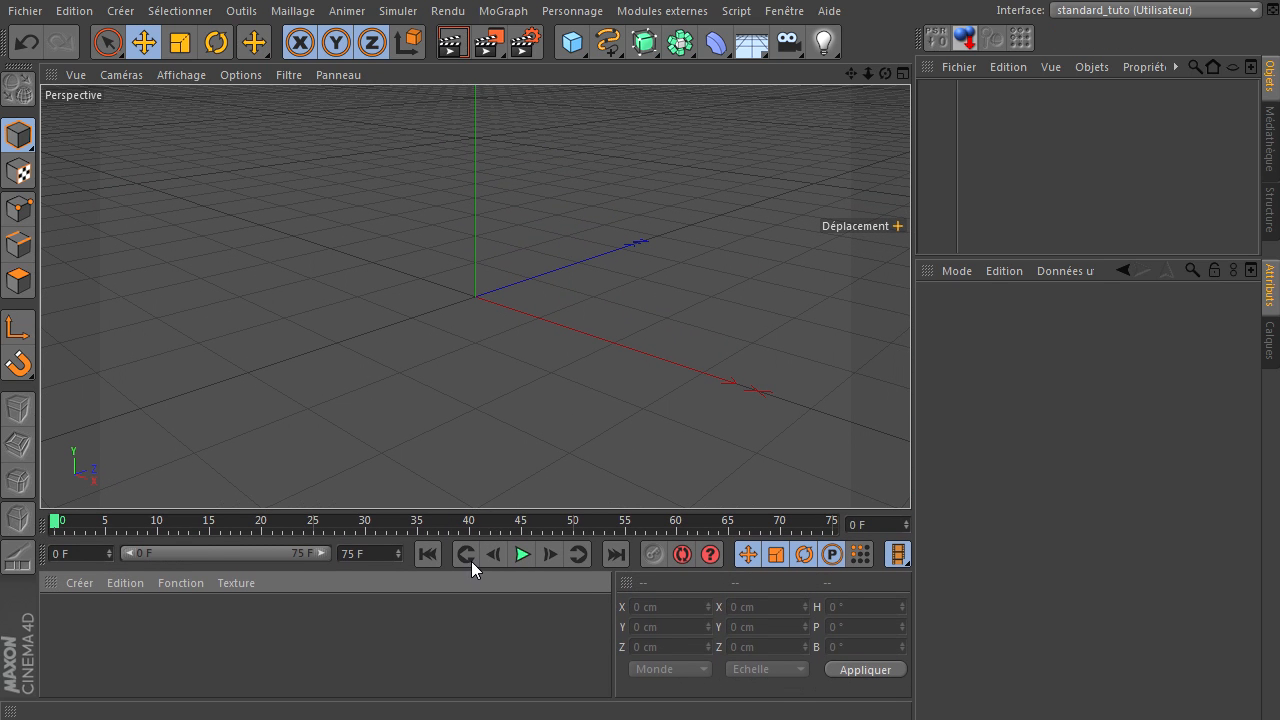
Open the potions scene from the material exchanger folder and deselect the floor plane in the view
{"action": "left_click", "coordinate": [421, 653]}
{"action": "left_click", "coordinate": [400, 719]}
{"action": "left_click", "coordinate": [759, 495]}
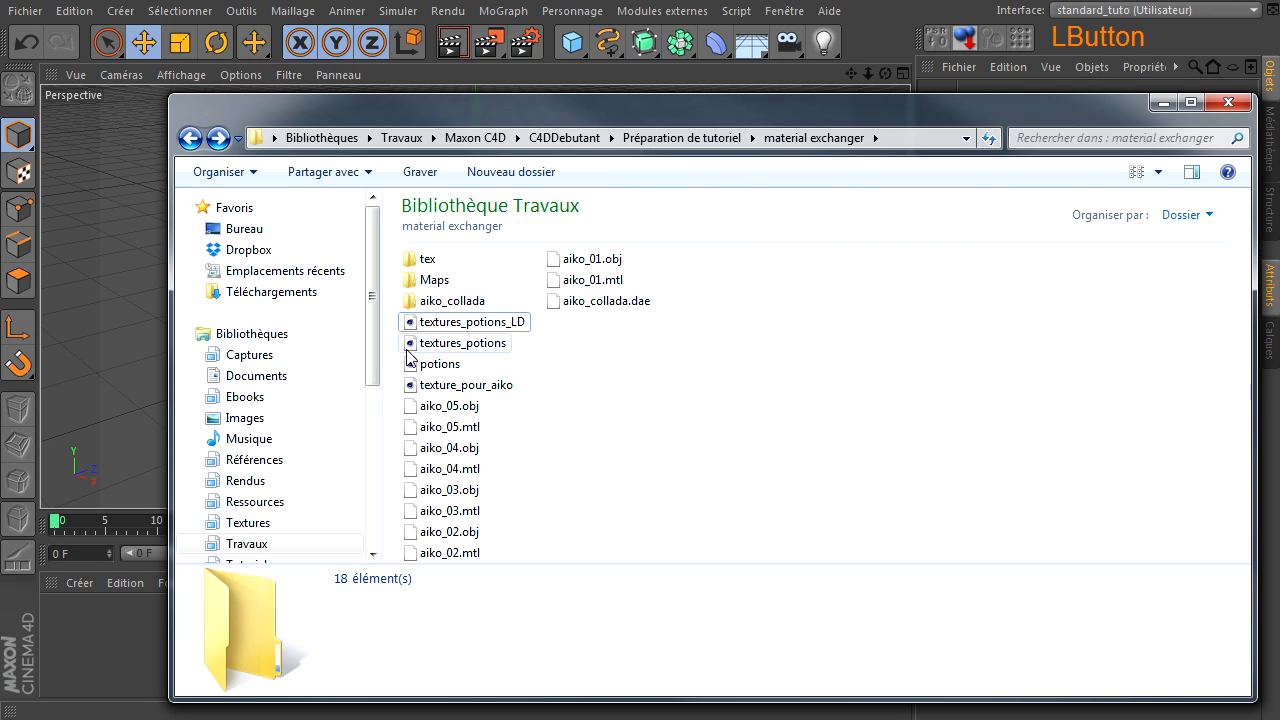
{"action": "left_click", "coordinate": [432, 364]}
{"action": "left_click_drag", "start_coordinate": [443, 366], "coordinate": [109, 445]}
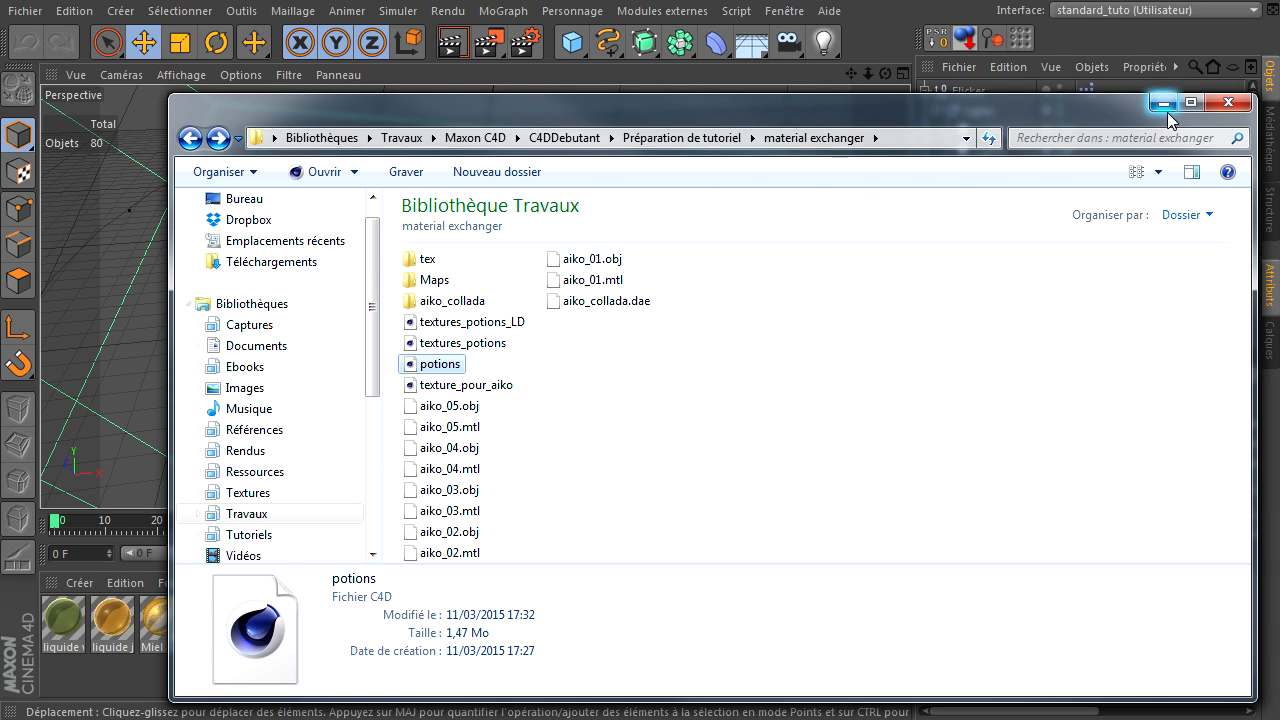
{"action": "left_click", "coordinate": [1164, 104]}
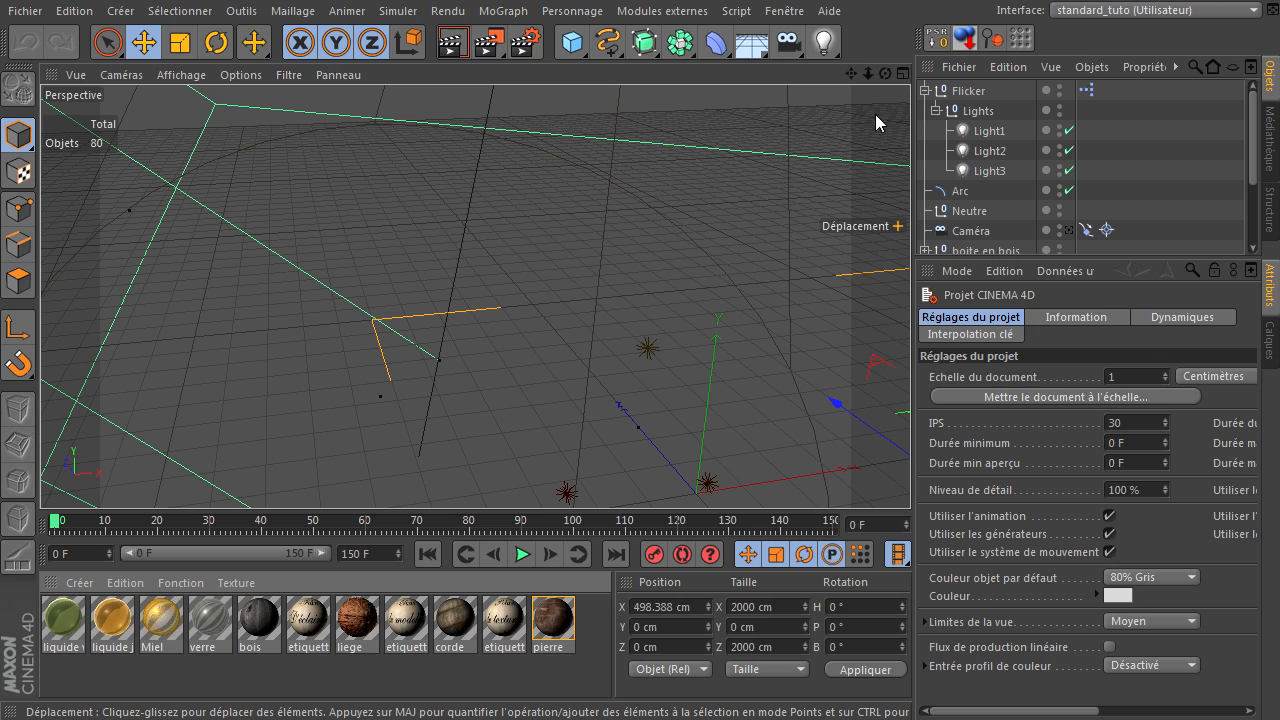
{"action": "mouse_move", "coordinate": [853, 75]}
{"action": "left_mouse_down"}
{"action": "mouse_move", "coordinate": [905, 130]}
{"action": "mouse_move", "coordinate": [848, 84]}
{"action": "left_mouse_up"}
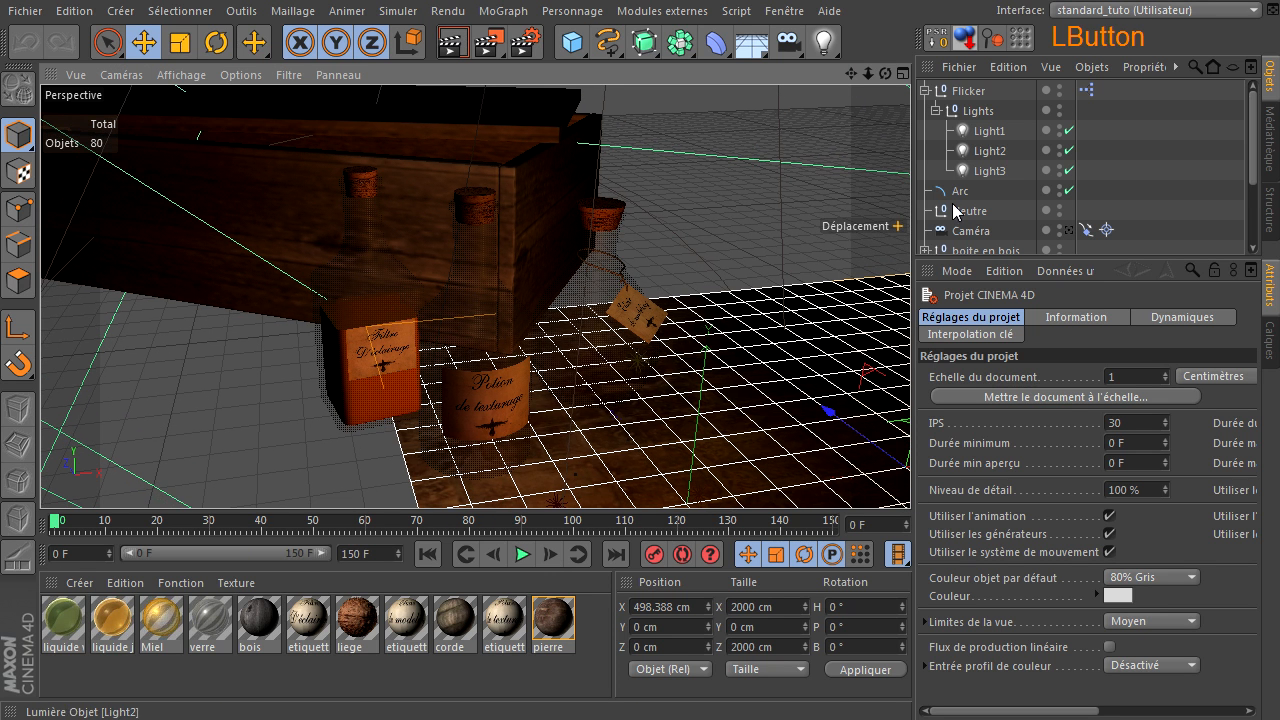
{"action": "left_click", "coordinate": [686, 230]}
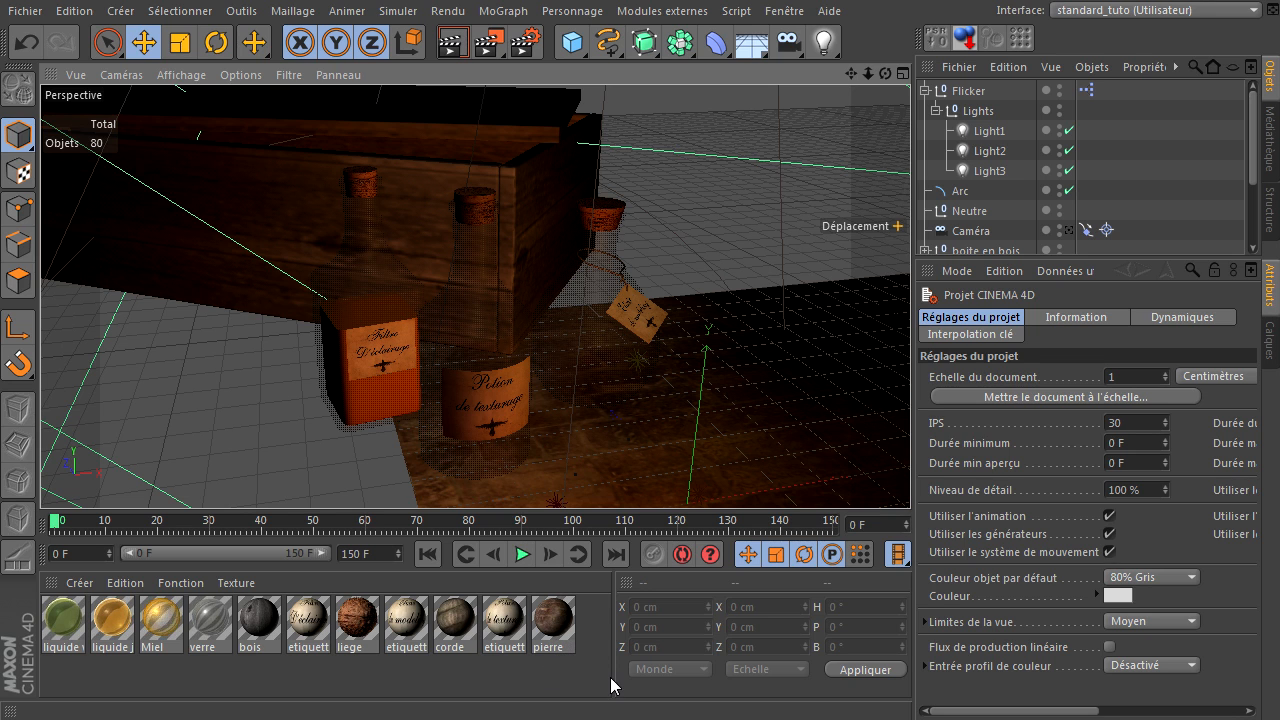
Examine the channels of the pierre, liege, verre, Miel, liquide jaune and liquide vert materials
{"action": "left_click", "coordinate": [559, 625]}
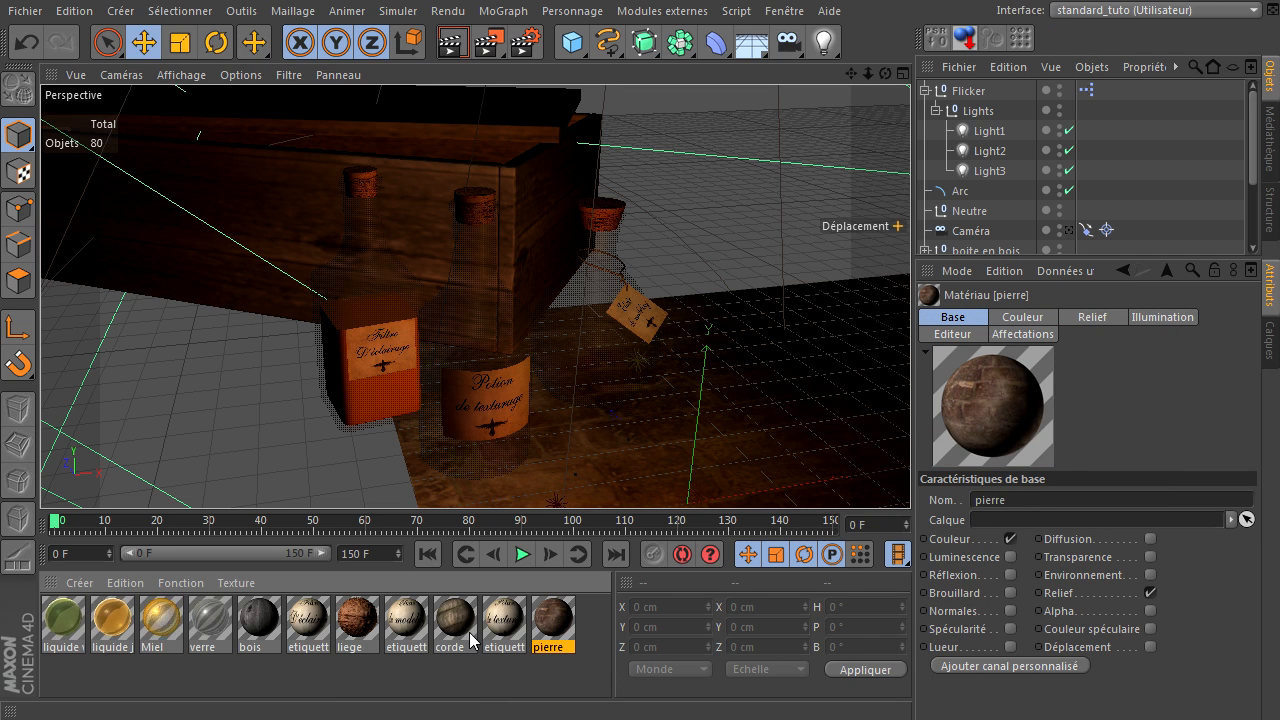
{"action": "left_click", "coordinate": [362, 628]}
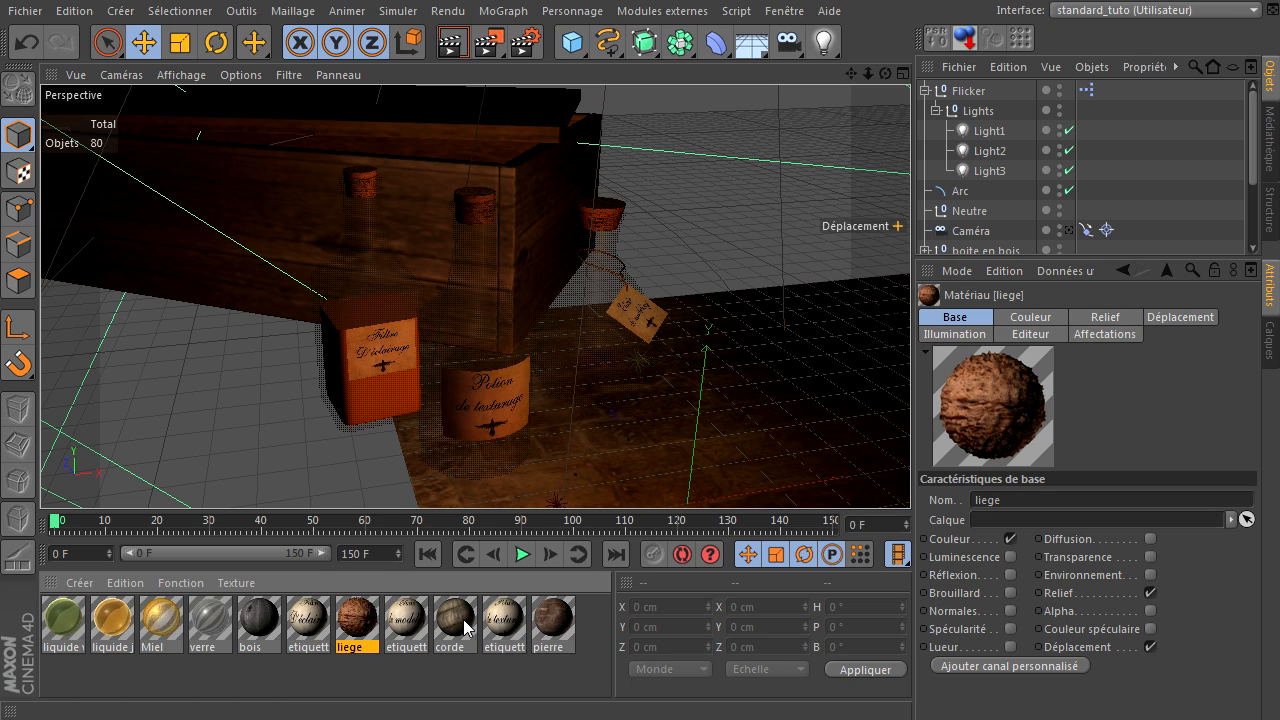
{"action": "left_click", "coordinate": [212, 628]}
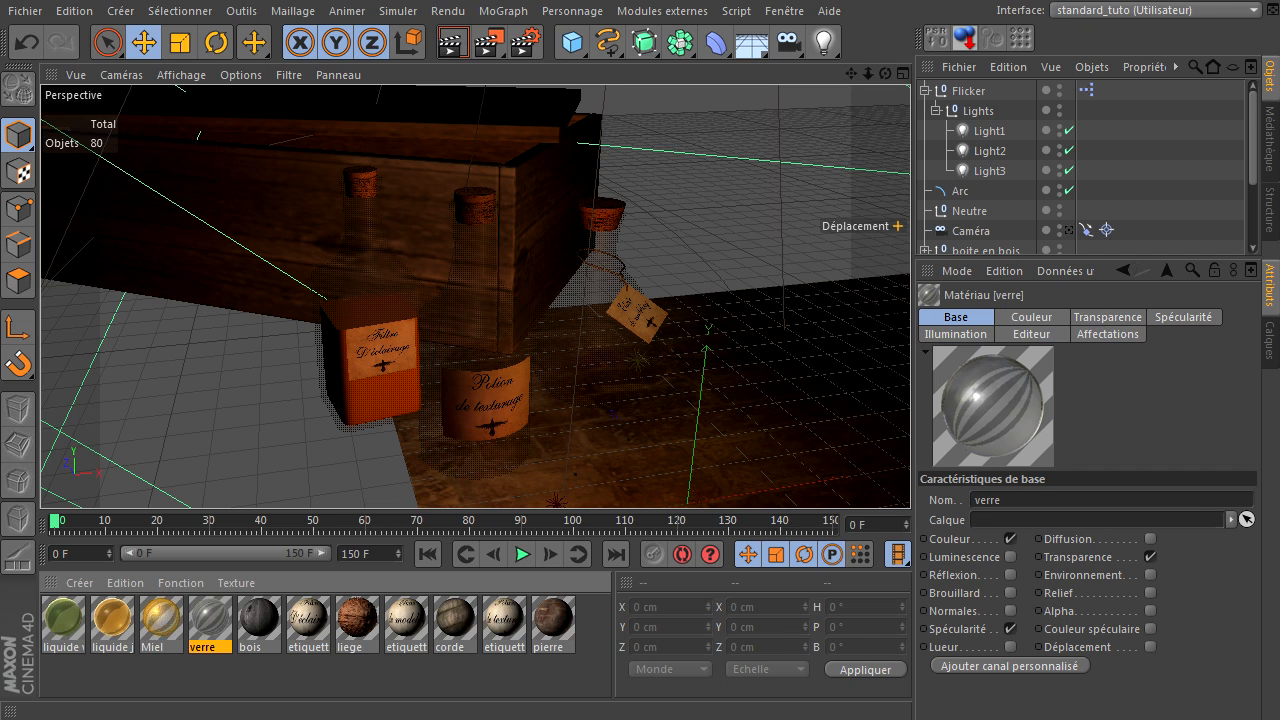
{"action": "left_click", "coordinate": [165, 628]}
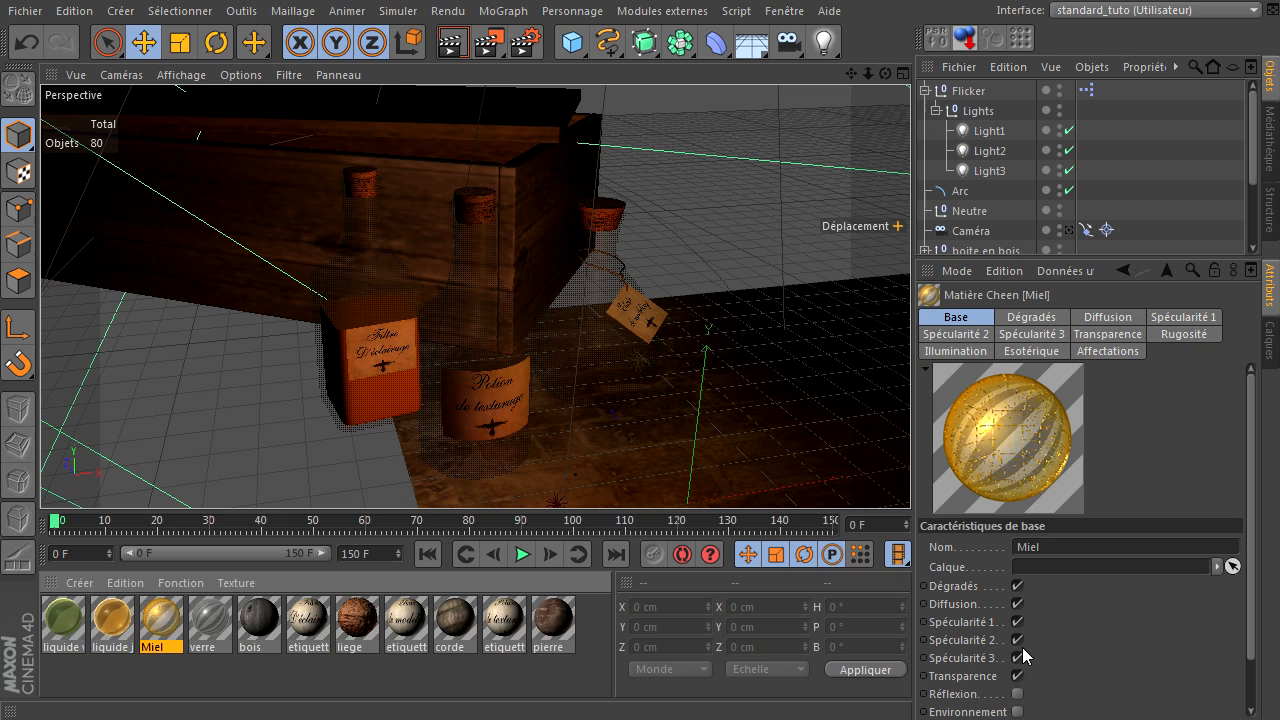
{"action": "left_click", "coordinate": [106, 625]}
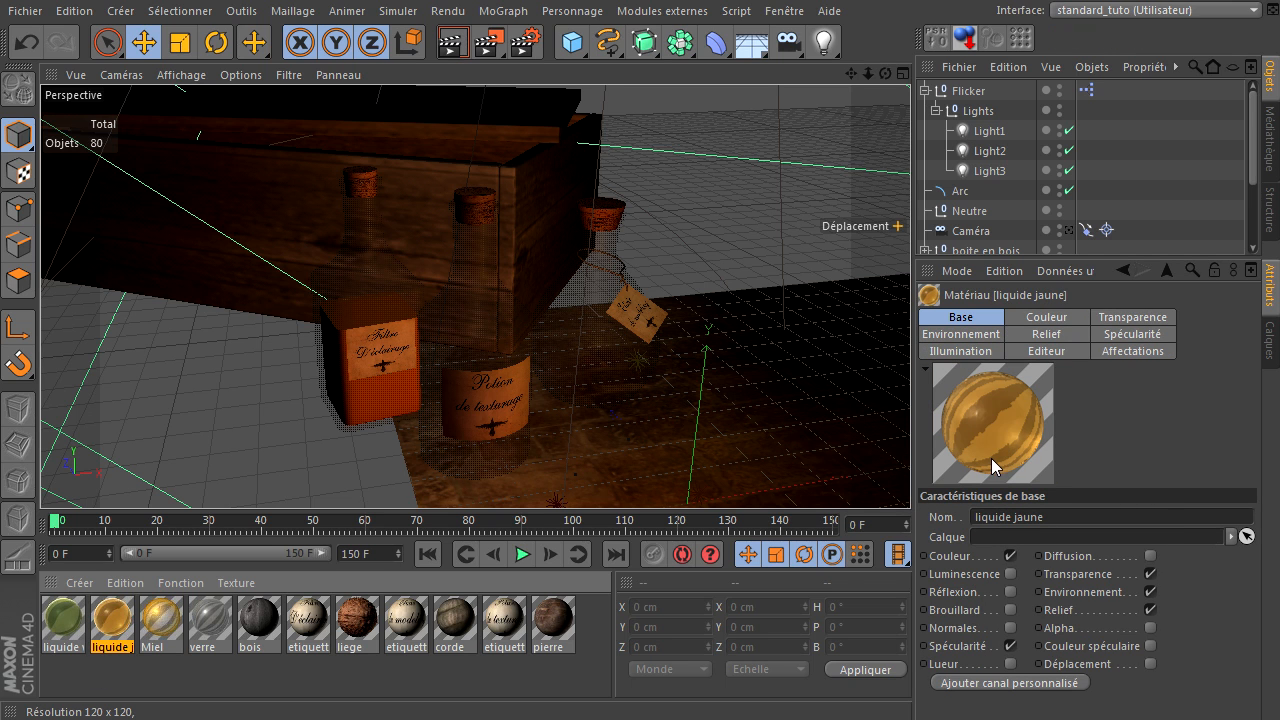
{"action": "left_click", "coordinate": [1150, 573]}
{"action": "left_click", "coordinate": [63, 623]}
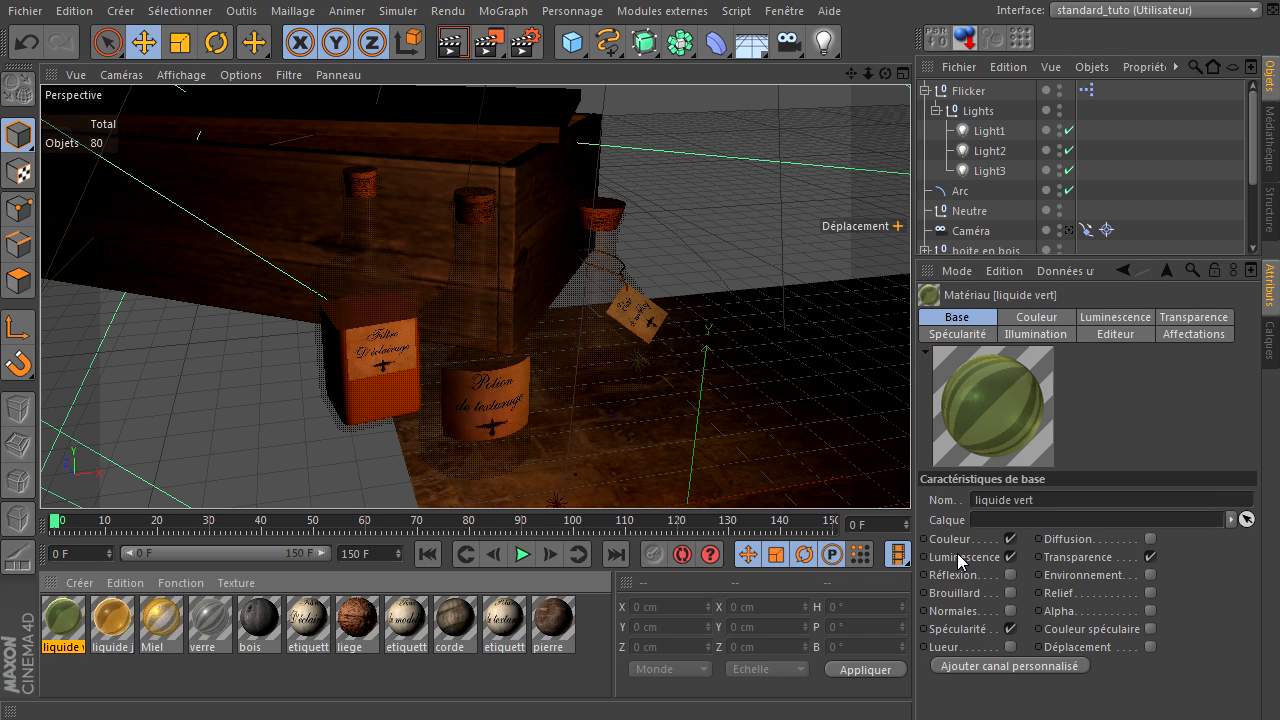
{"action": "left_click", "coordinate": [409, 679]}
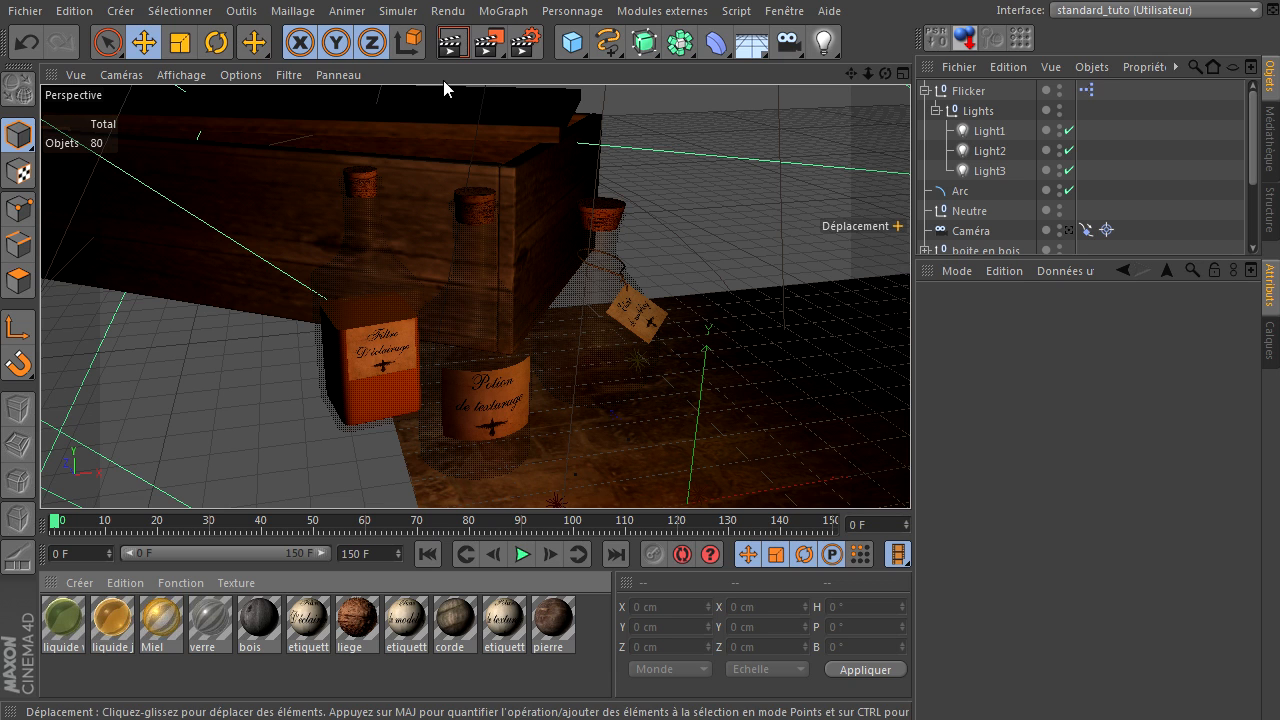
Render the perspective view to preview the textured bottles, and collapse the Flicker light hierarchy
{"action": "left_click", "coordinate": [447, 45]}
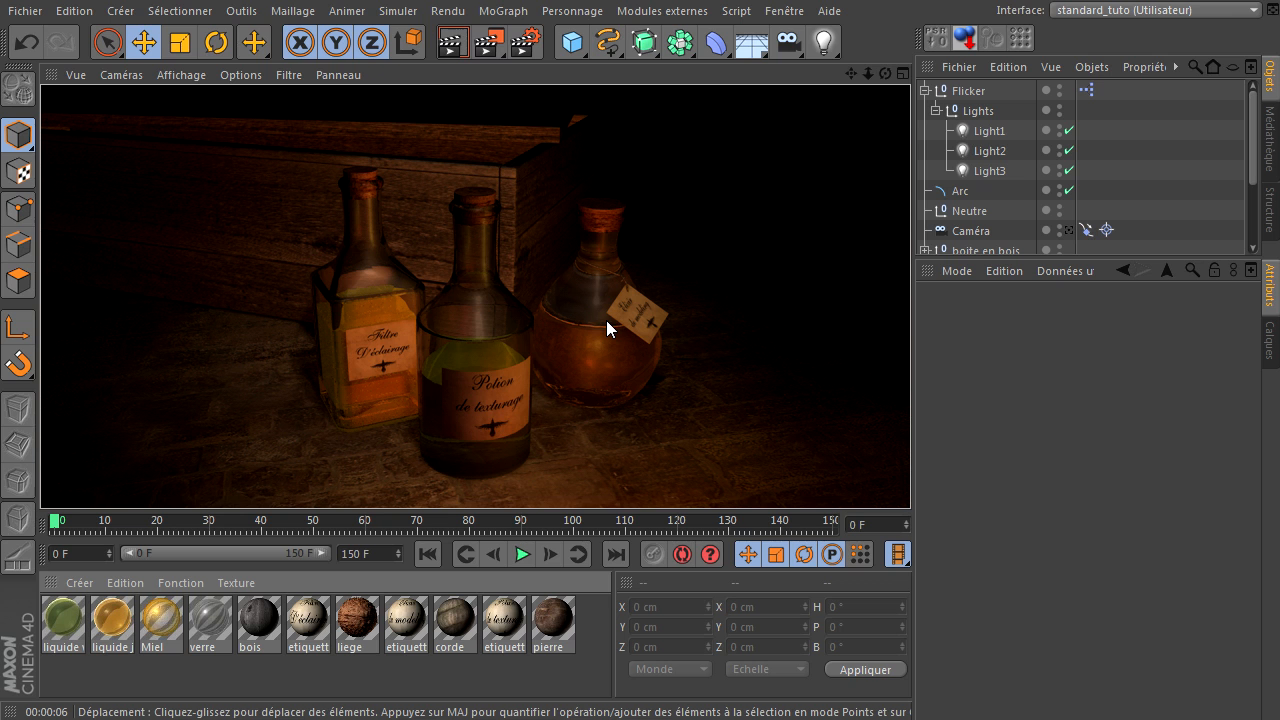
{"action": "left_click", "coordinate": [507, 669]}
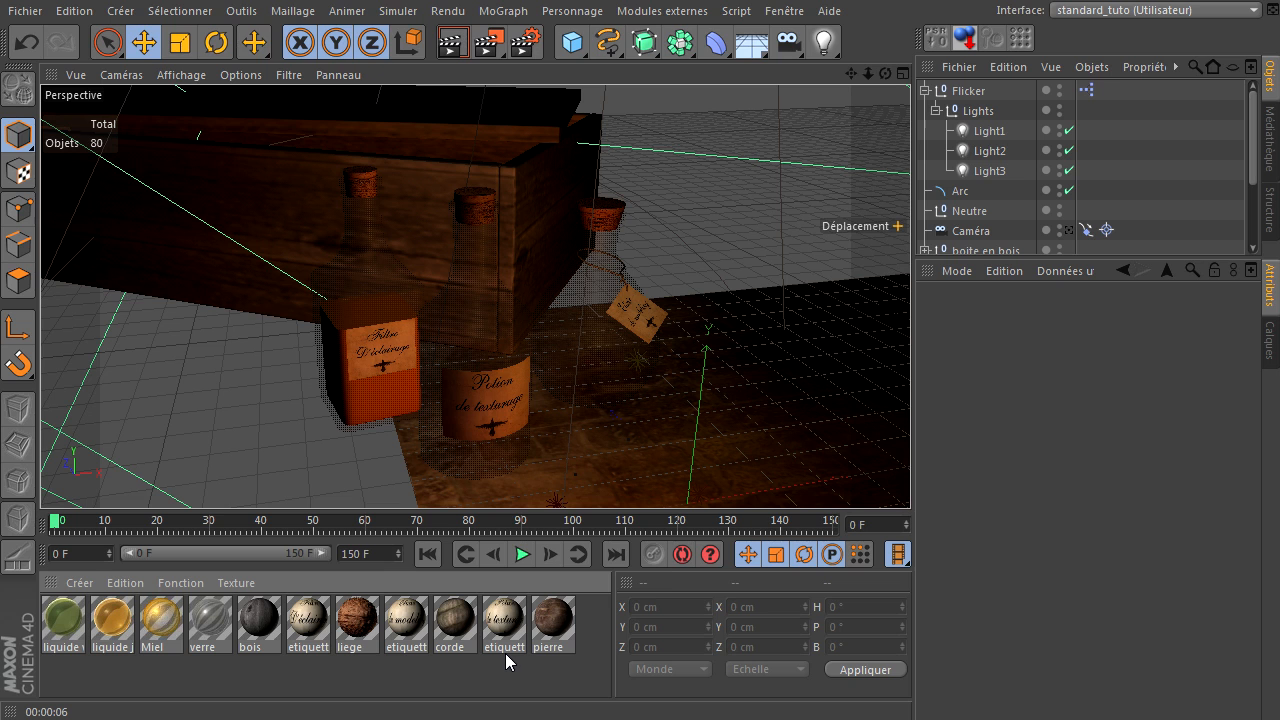
{"action": "left_click", "coordinate": [934, 110]}
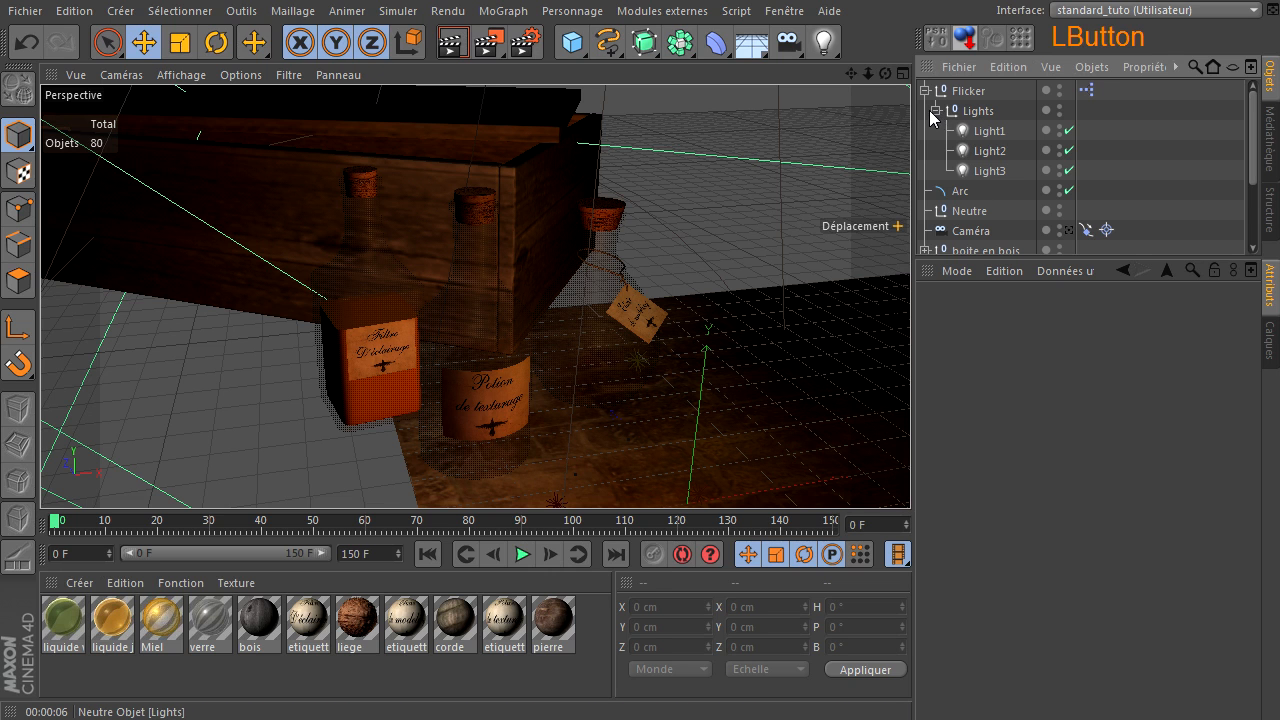
{"action": "left_click", "coordinate": [925, 91]}
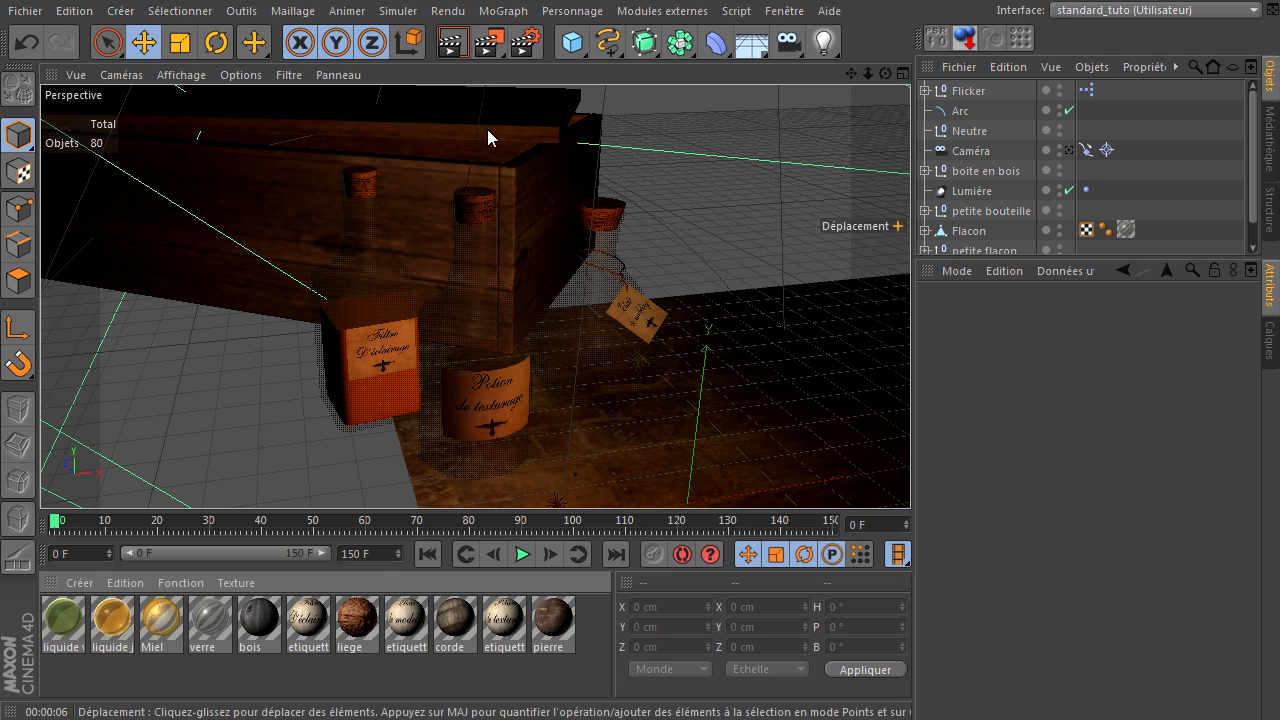
{"action": "left_click", "coordinate": [447, 10]}
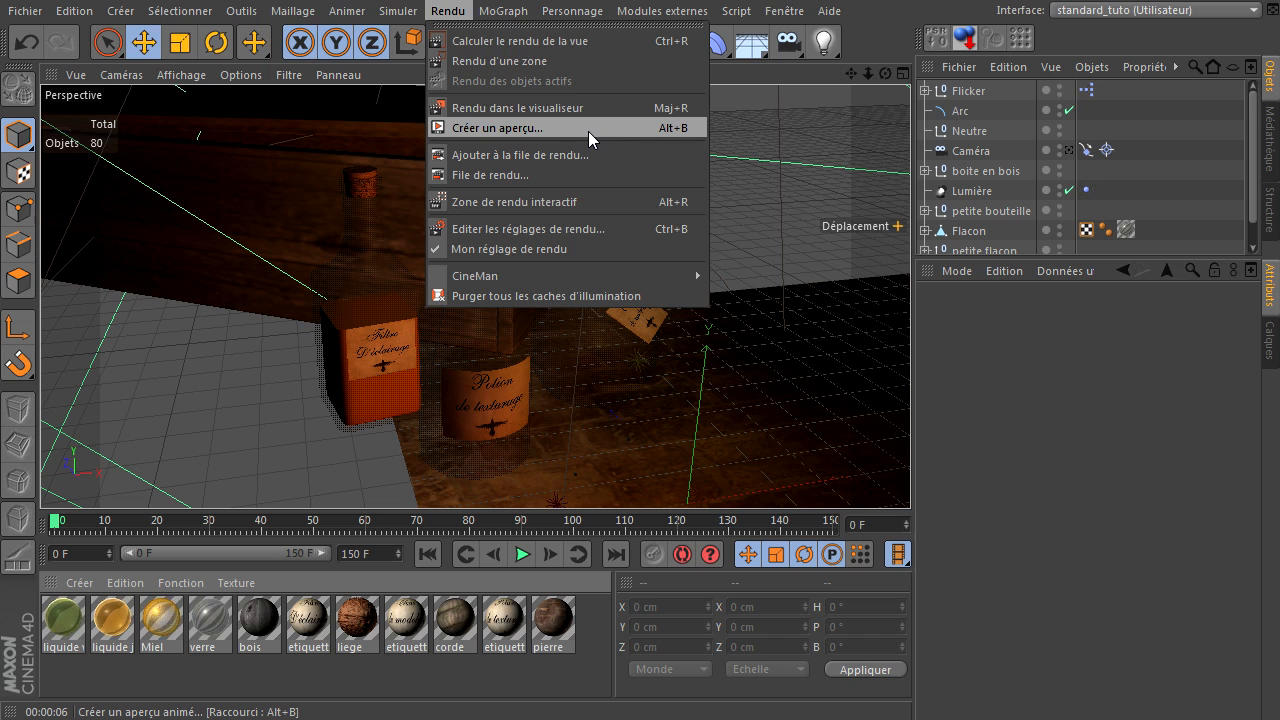
{"action": "left_click", "coordinate": [1011, 455]}
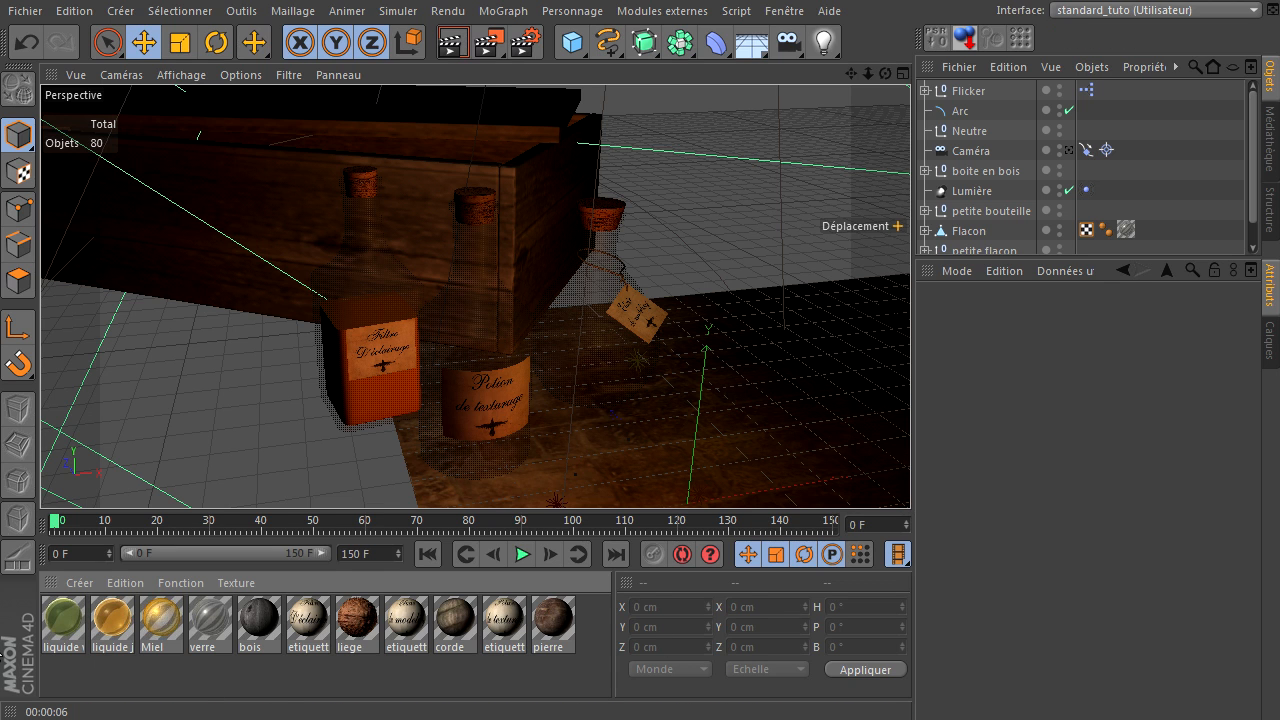
{"action": "left_click", "coordinate": [546, 664]}
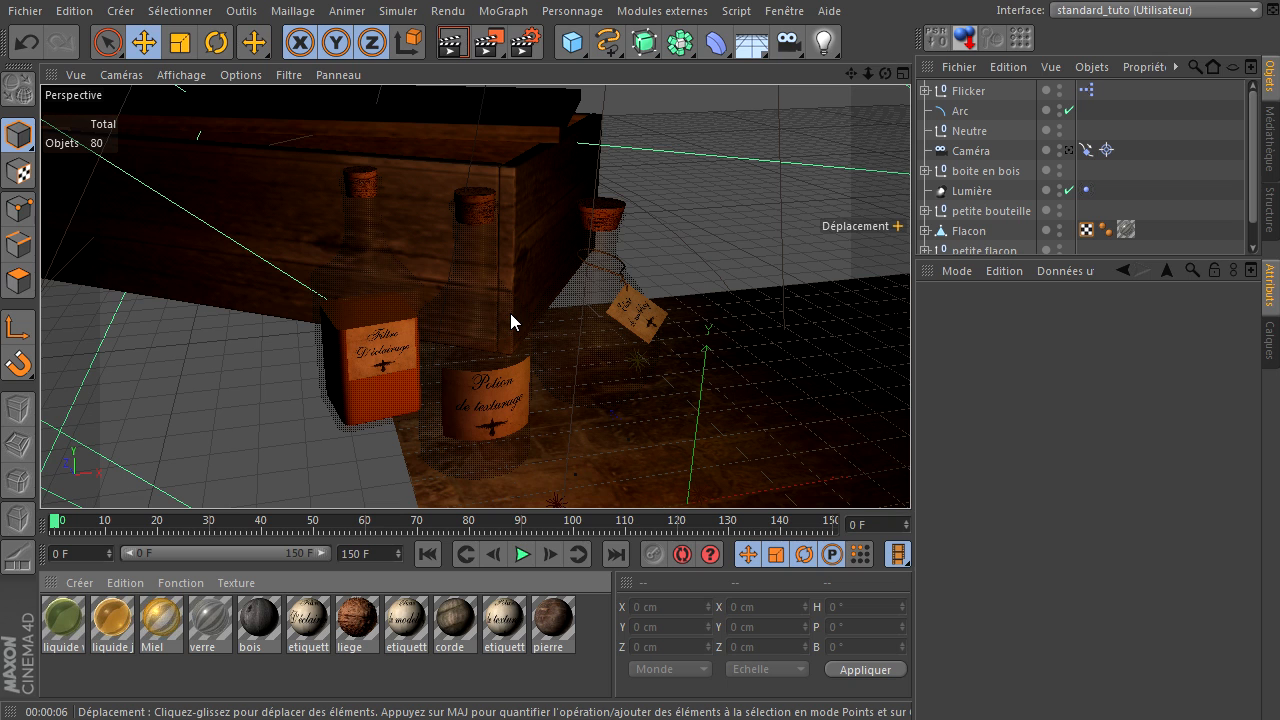
{"action": "left_click", "coordinate": [966, 91]}
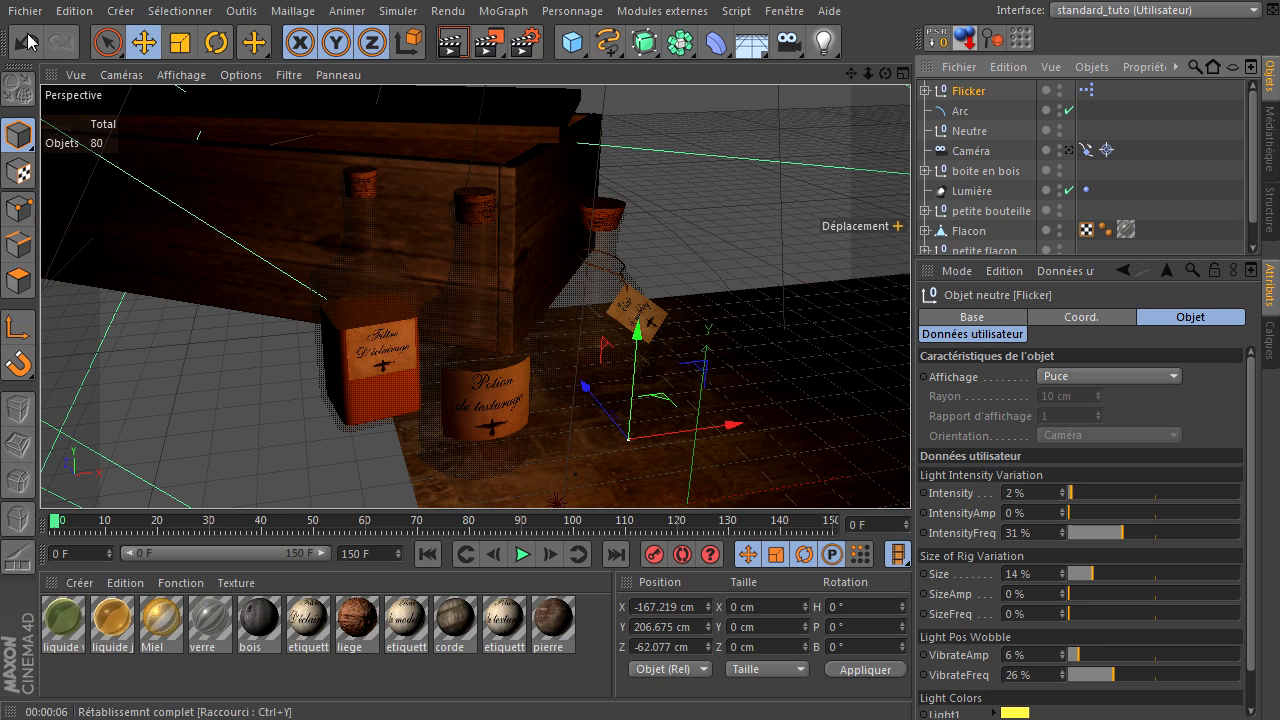
Open the textures_potions and textures_potions_LD material files from the material exchanger folder
{"action": "left_click", "coordinate": [900, 718]}
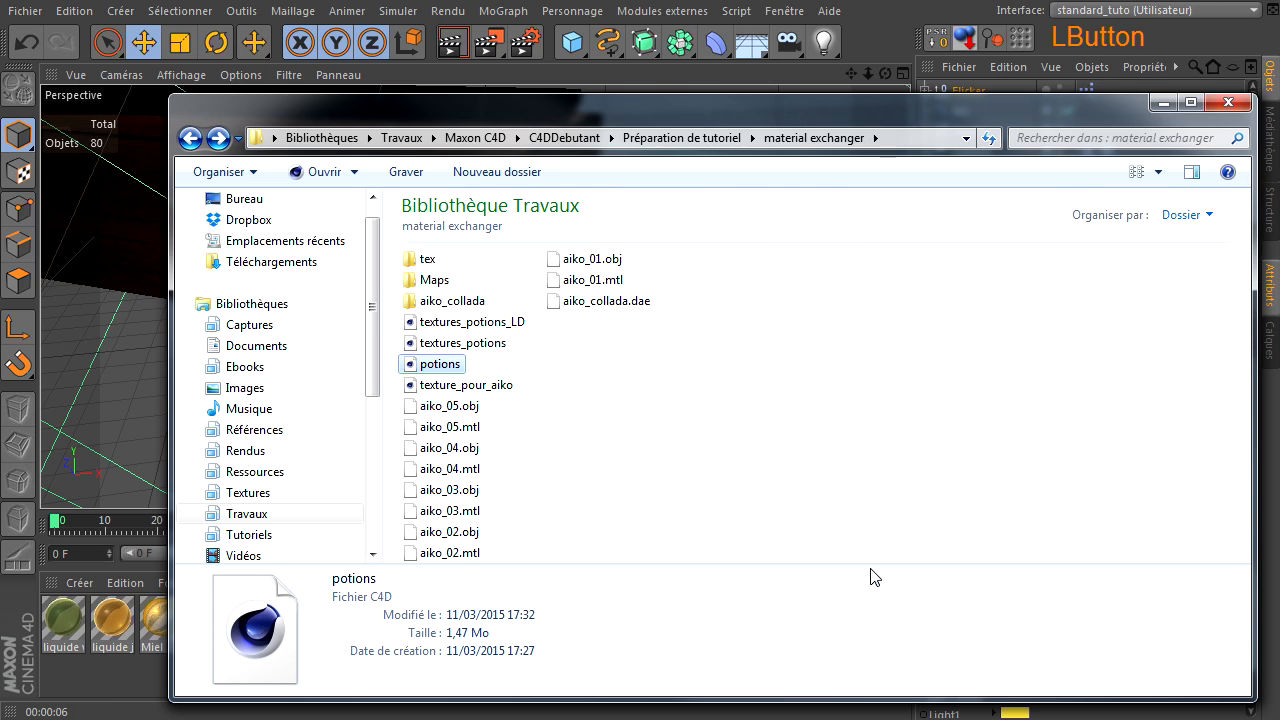
{"action": "left_click", "coordinate": [468, 343]}
{"action": "left_click_drag", "start_coordinate": [483, 347], "coordinate": [77, 345]}
{"action": "left_click", "coordinate": [56, 679]}
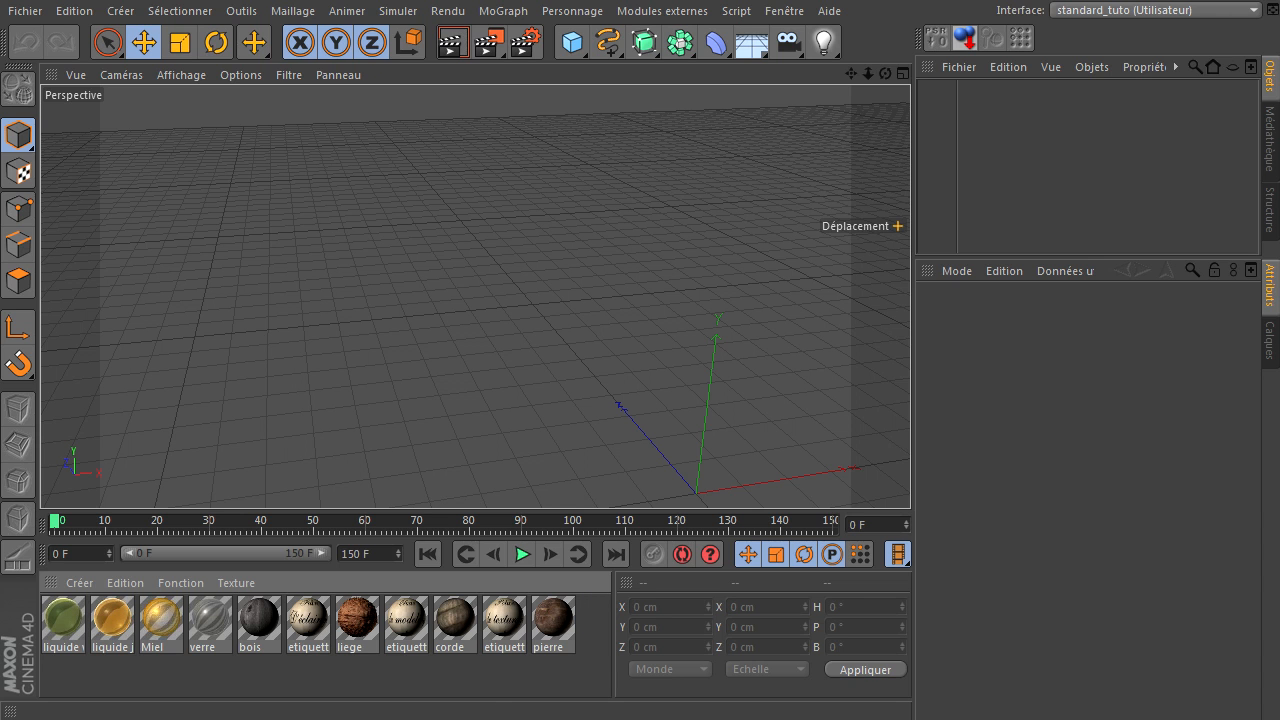
{"action": "left_click", "coordinate": [668, 717]}
{"action": "left_click_drag", "start_coordinate": [469, 328], "coordinate": [111, 260]}
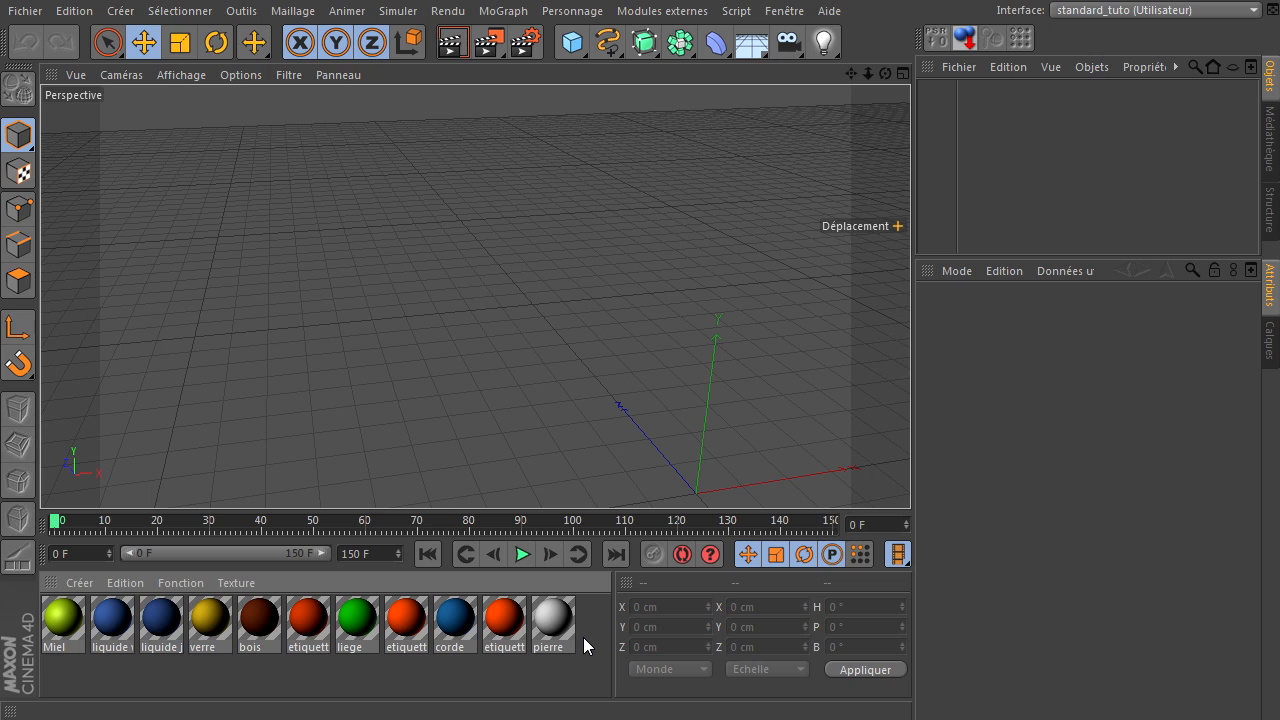
Examine each simplified material in textures_potions_LD, from Miel through to pierre, and deselect them
{"action": "left_click", "coordinate": [58, 625]}
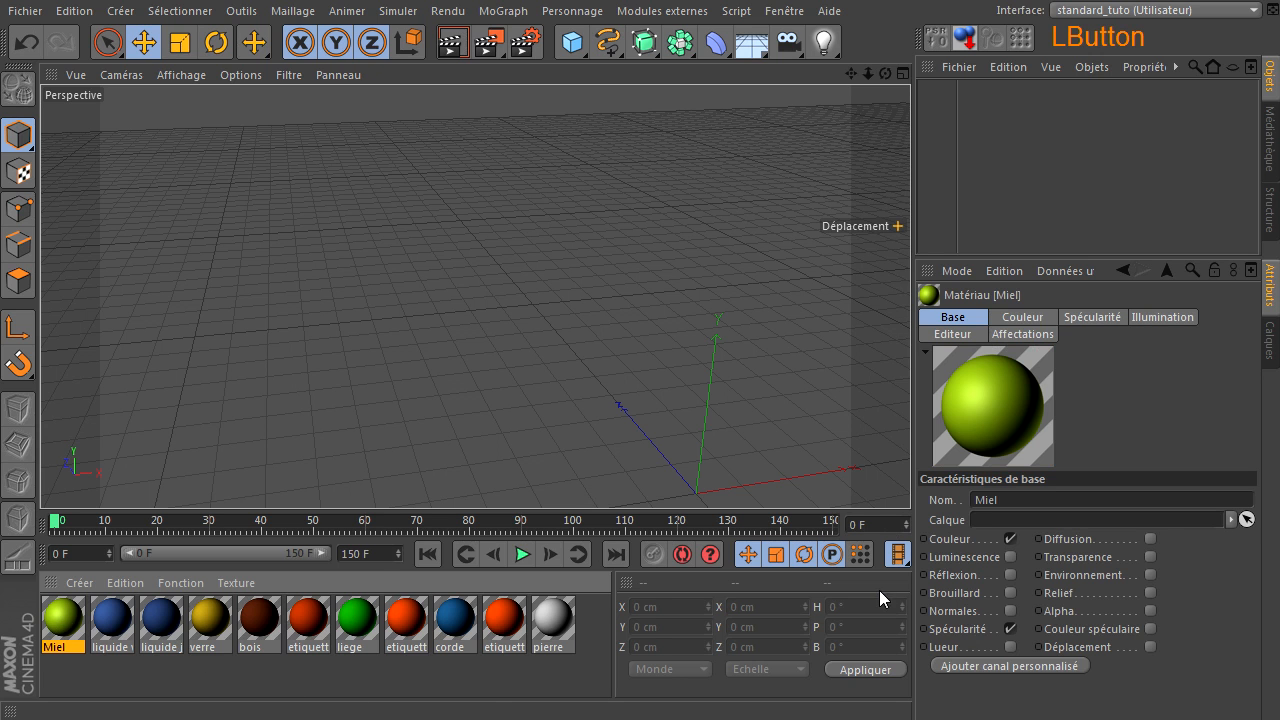
{"action": "left_click", "coordinate": [1010, 629]}
{"action": "left_click", "coordinate": [108, 620]}
{"action": "left_click", "coordinate": [160, 620]}
{"action": "left_click", "coordinate": [208, 620]}
{"action": "left_click", "coordinate": [266, 632]}
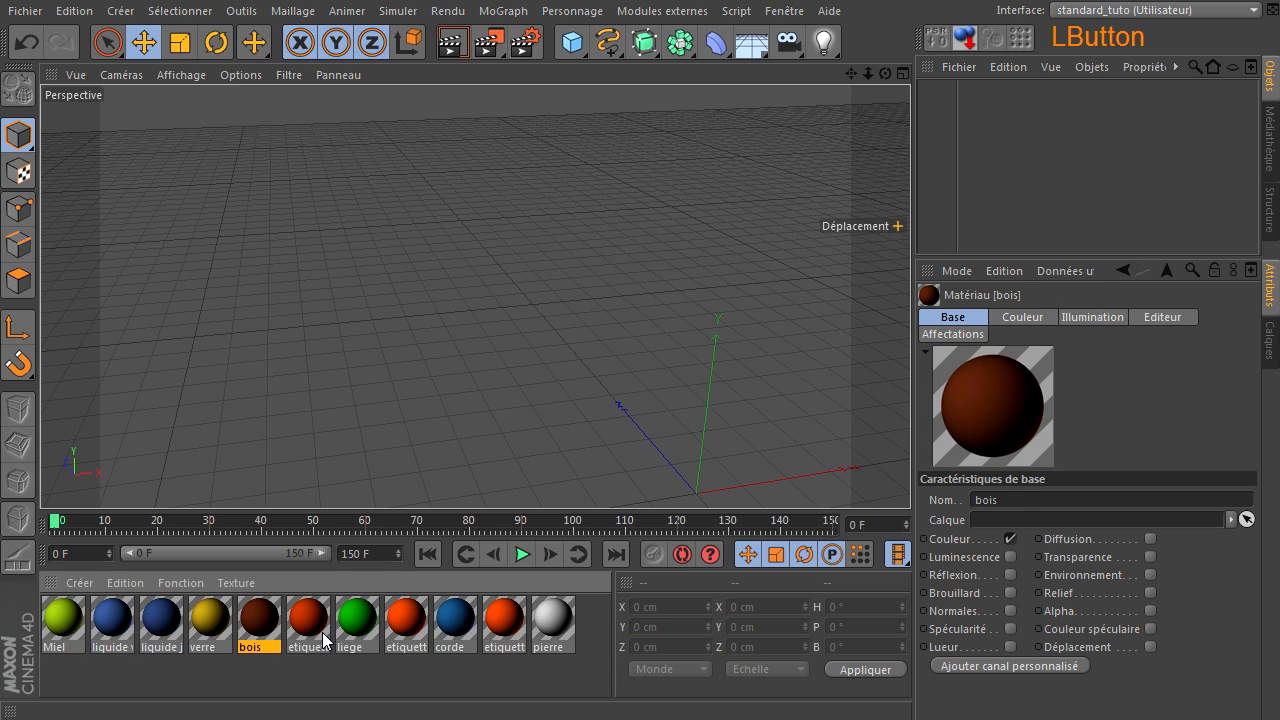
{"action": "left_click", "coordinate": [308, 625]}
{"action": "left_click", "coordinate": [356, 625]}
{"action": "left_click", "coordinate": [413, 640]}
{"action": "left_click", "coordinate": [455, 640]}
{"action": "left_click", "coordinate": [504, 640]}
{"action": "left_click", "coordinate": [543, 642]}
{"action": "left_click", "coordinate": [533, 679]}
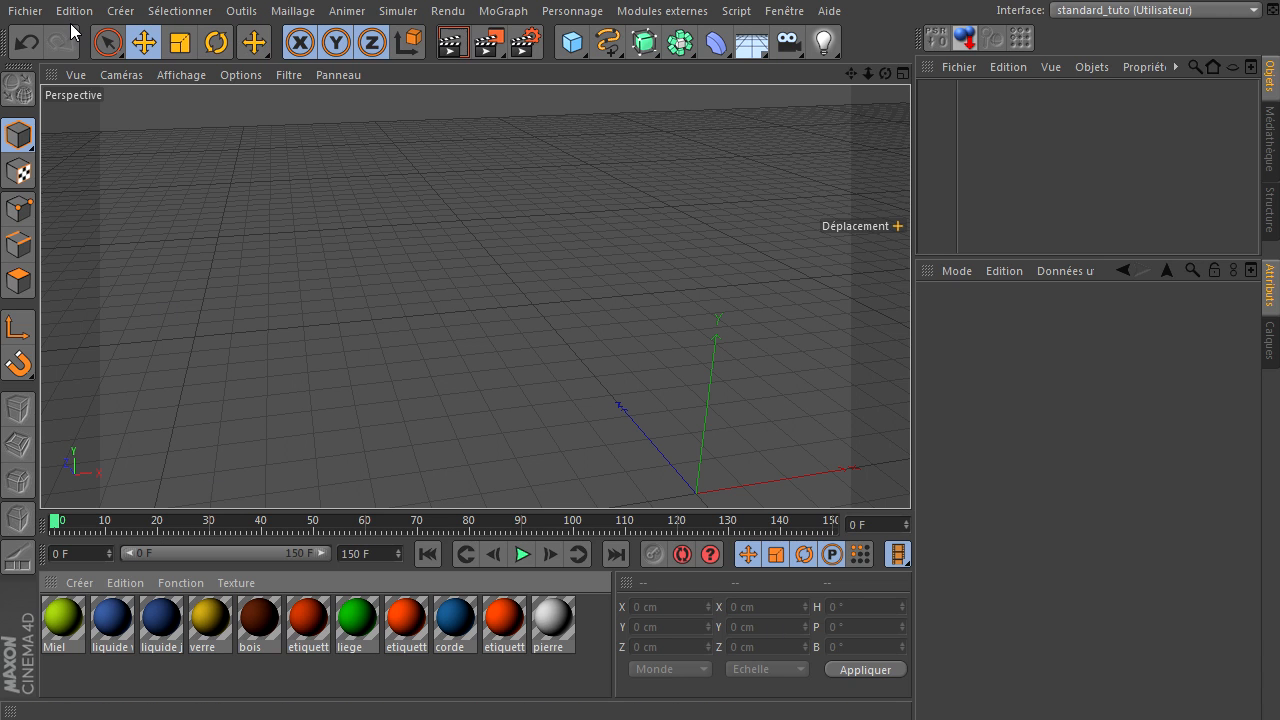
Close all open projects, discarding the changes to potions.c4d
{"action": "left_click", "coordinate": [28, 11]}
{"action": "left_click", "coordinate": [54, 178]}
{"action": "left_click", "coordinate": [25, 10]}
{"action": "left_click", "coordinate": [105, 147]}
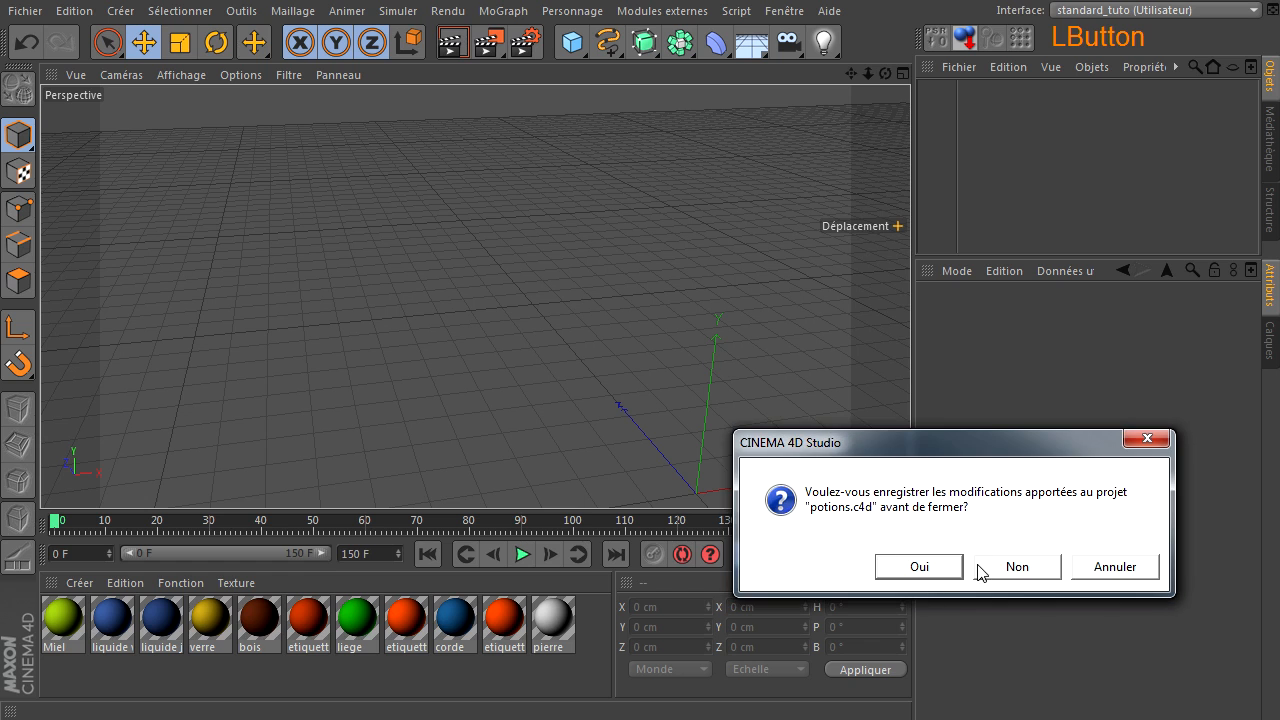
{"action": "left_click", "coordinate": [990, 563]}
Open the potions scene from the material exchanger folder and render the perspective view
{"action": "left_click", "coordinate": [640, 718]}
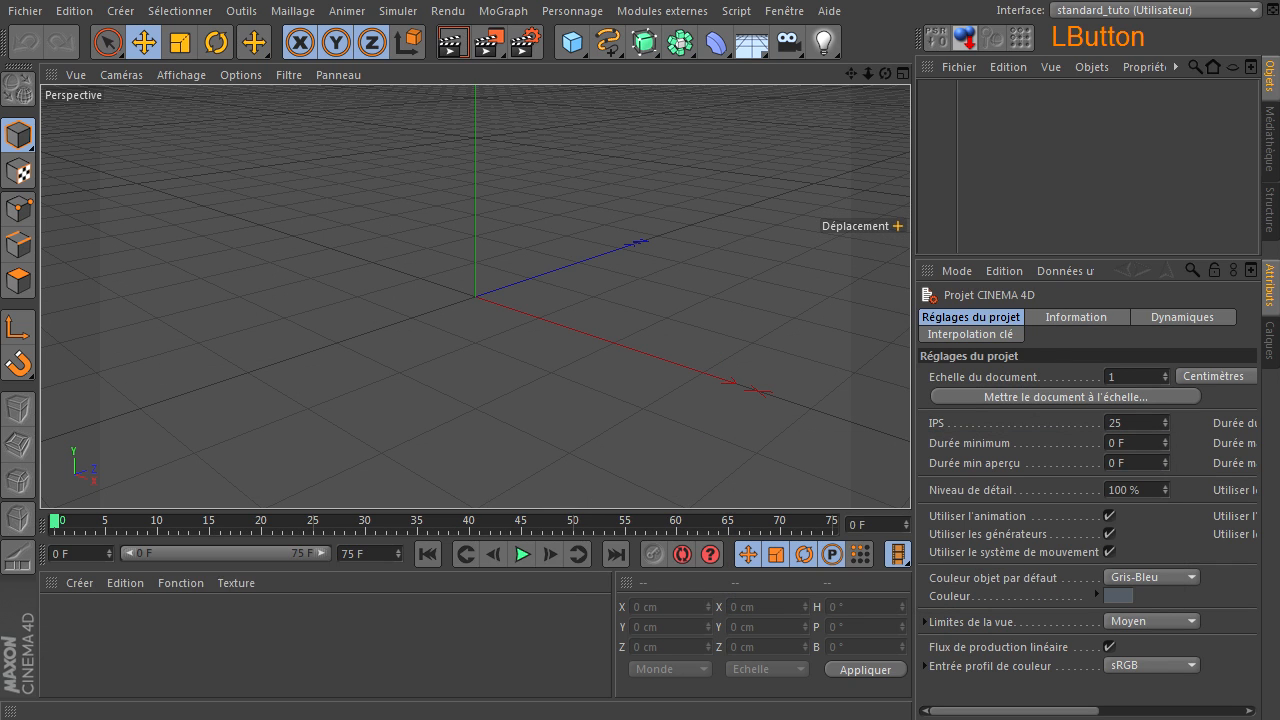
{"action": "double_click", "coordinate": [432, 364]}
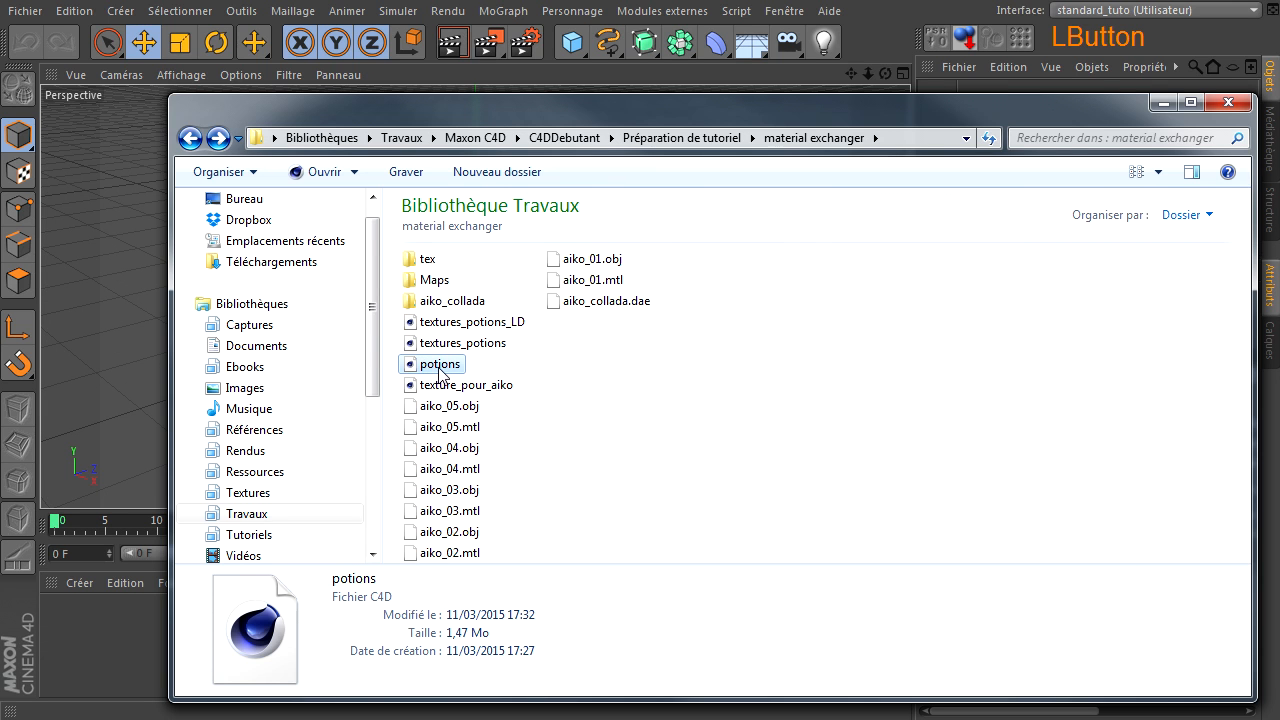
{"action": "left_click", "coordinate": [109, 672]}
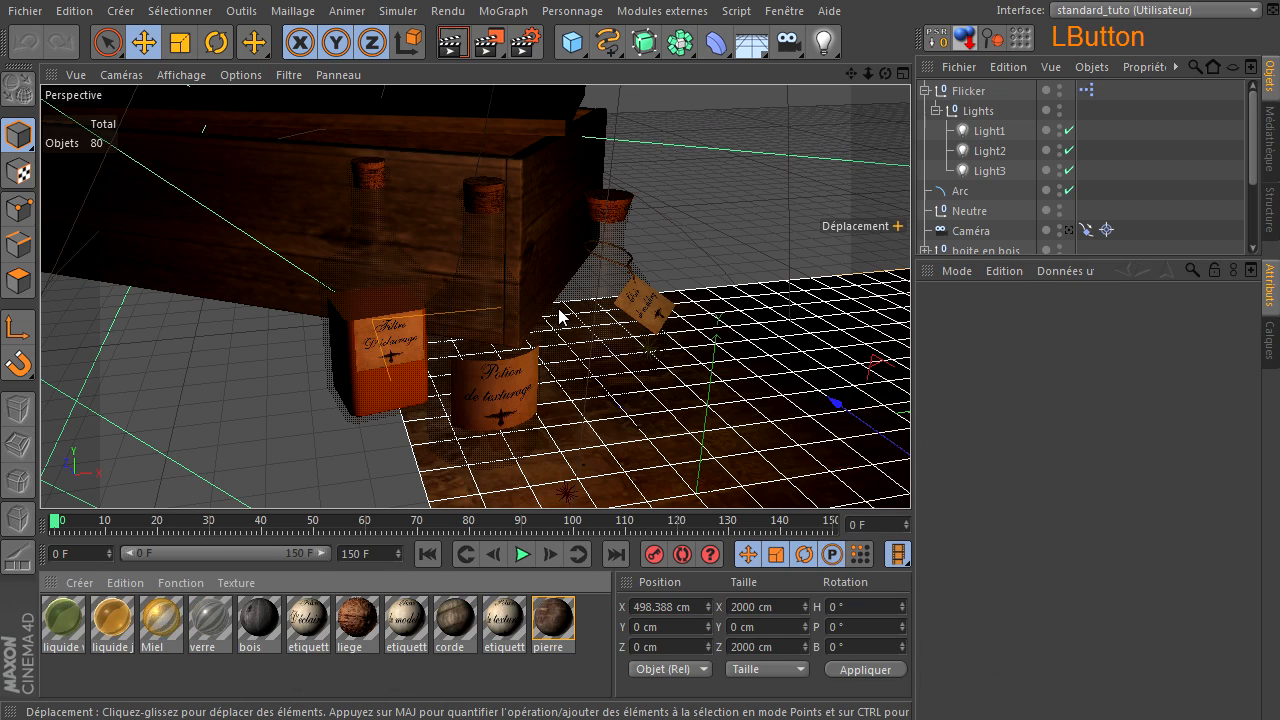
{"action": "left_click", "coordinate": [452, 42]}
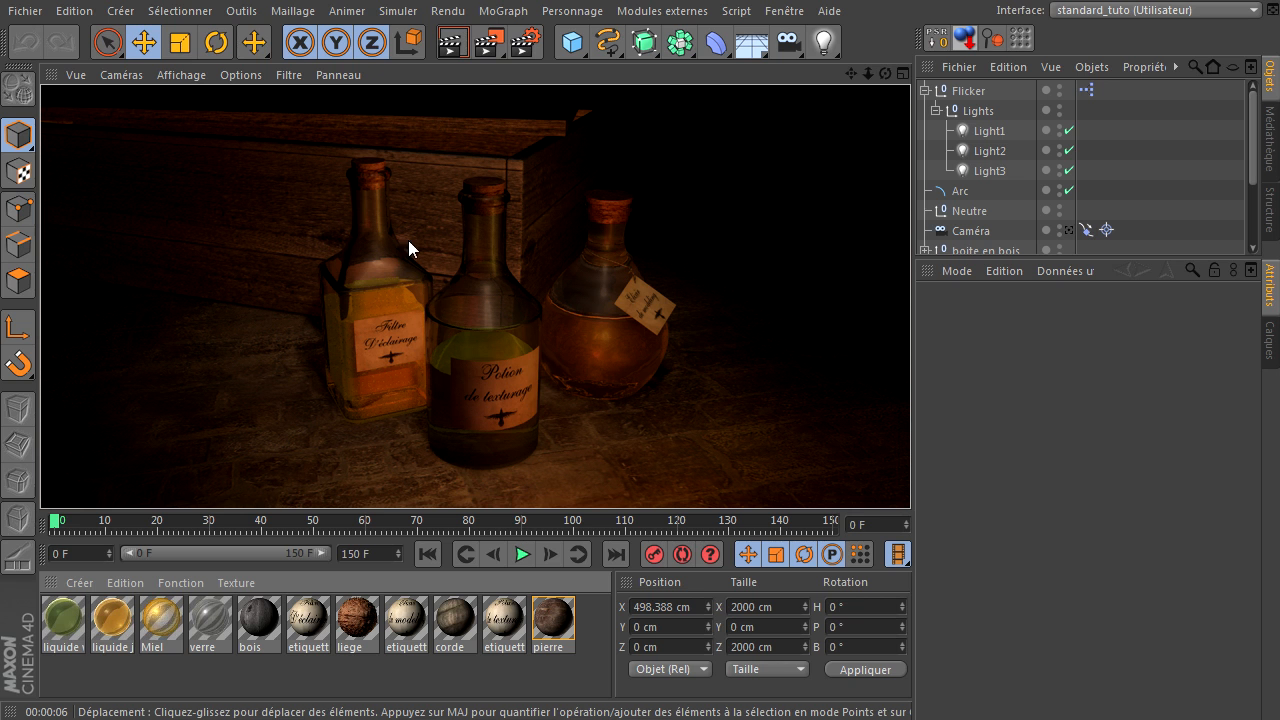
Replace all scene materials with those from textures_potions_LD using Material Exchanger, and render the perspective view
{"action": "left_click_drag", "start_coordinate": [180, 514], "coordinate": [210, 258]}
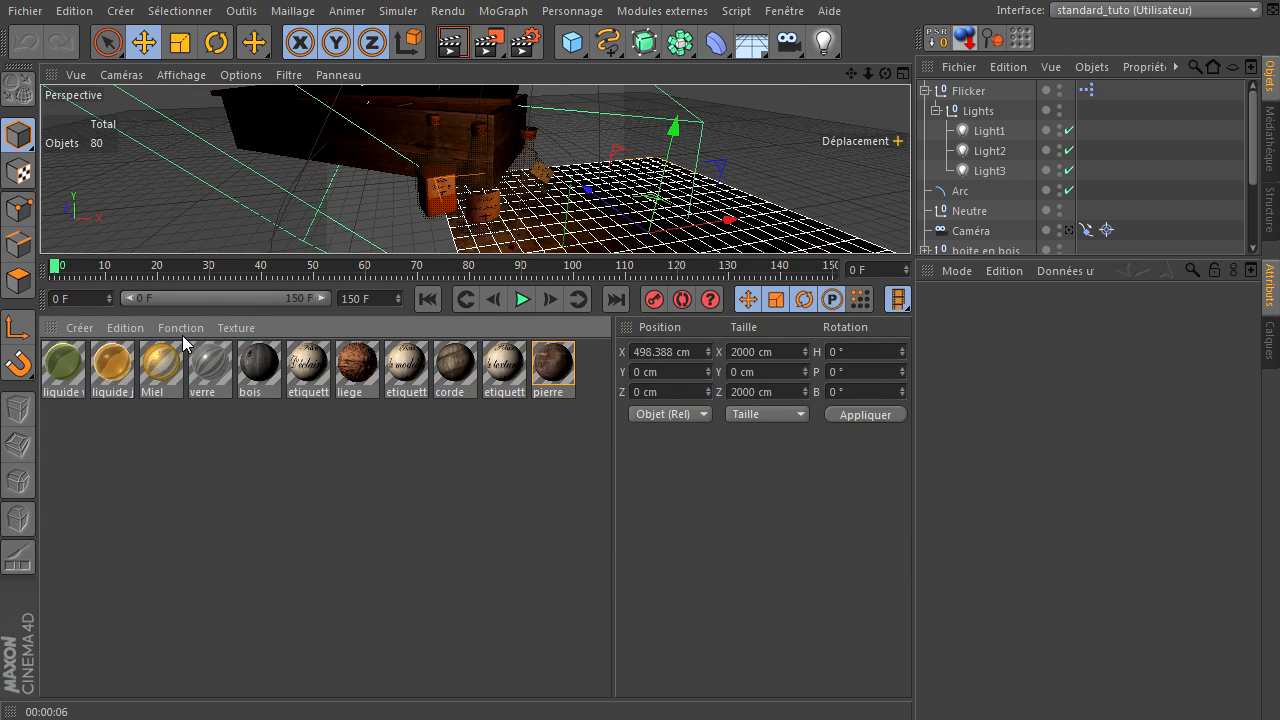
{"action": "left_click", "coordinate": [181, 328]}
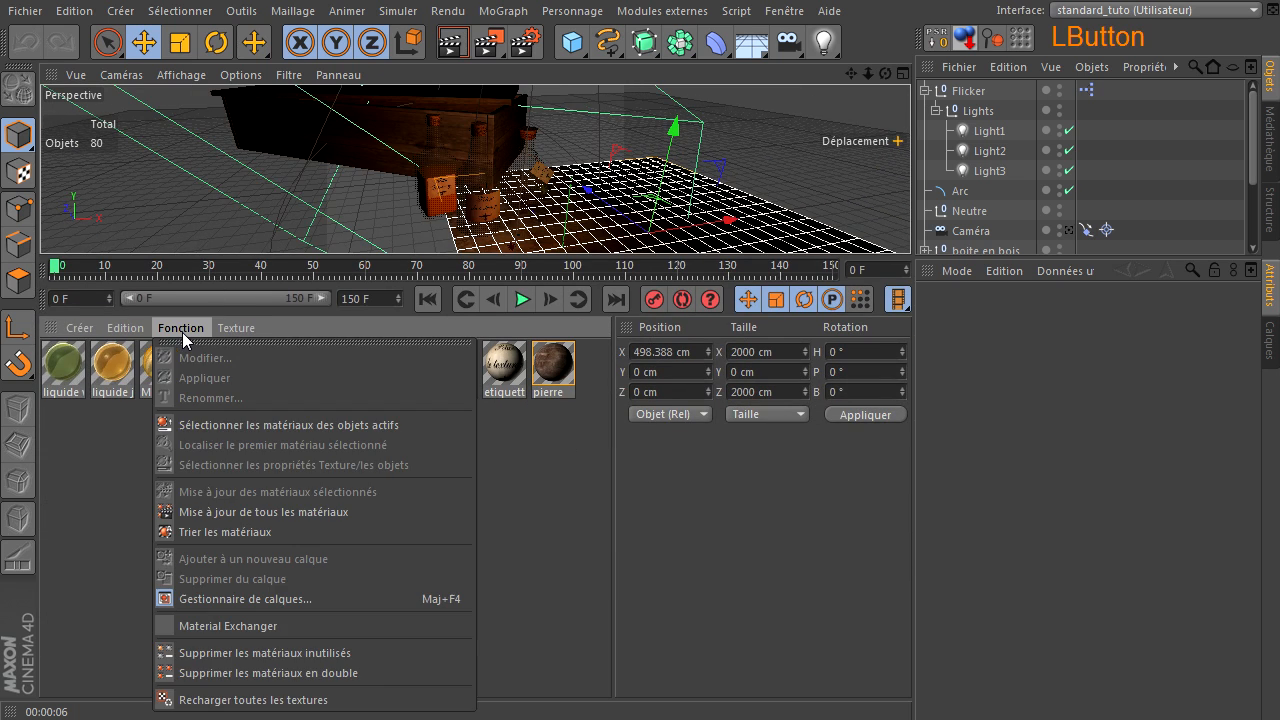
{"action": "left_click", "coordinate": [270, 626]}
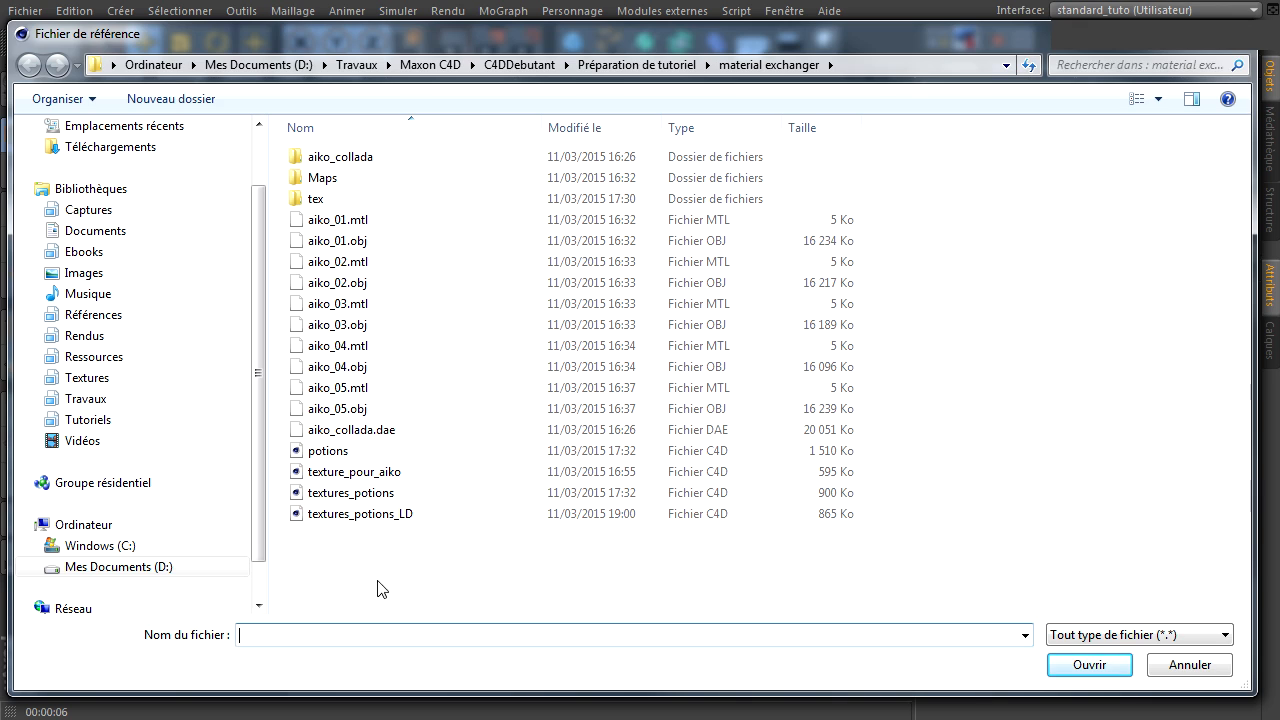
{"action": "left_click", "coordinate": [363, 516]}
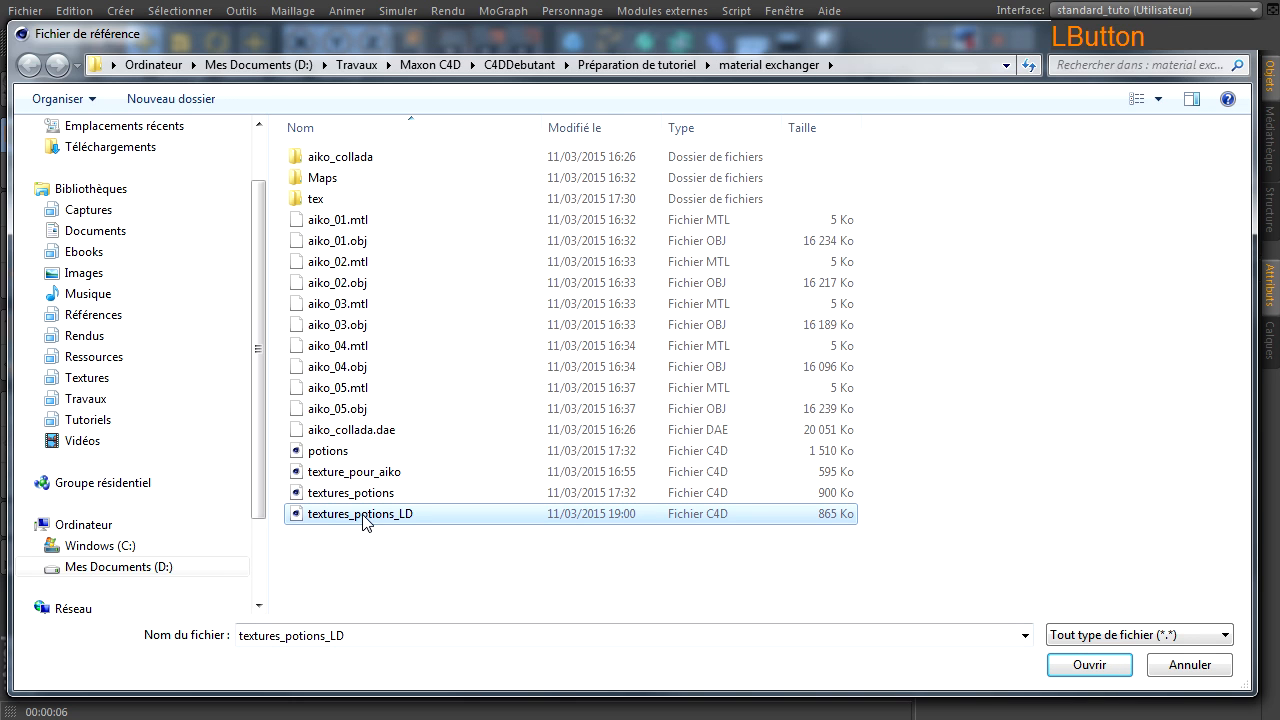
{"action": "left_click", "coordinate": [1058, 668]}
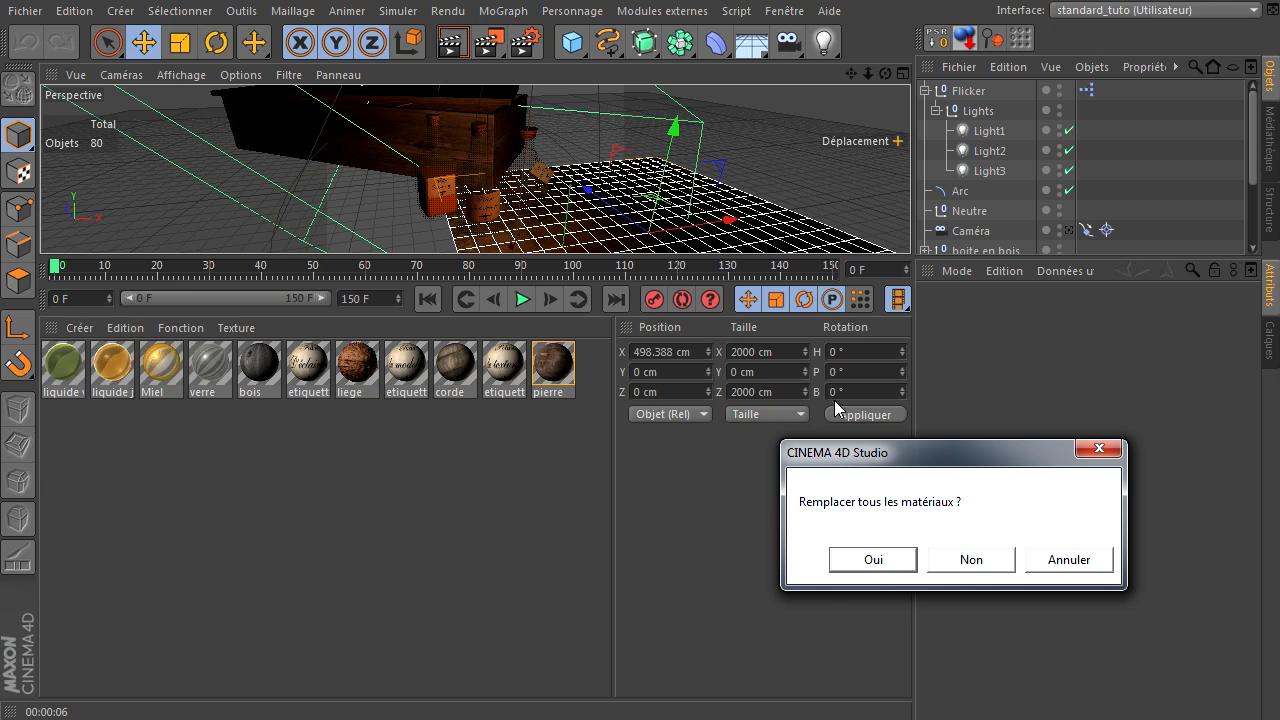
{"action": "left_click_drag", "start_coordinate": [868, 524], "coordinate": [707, 159]}
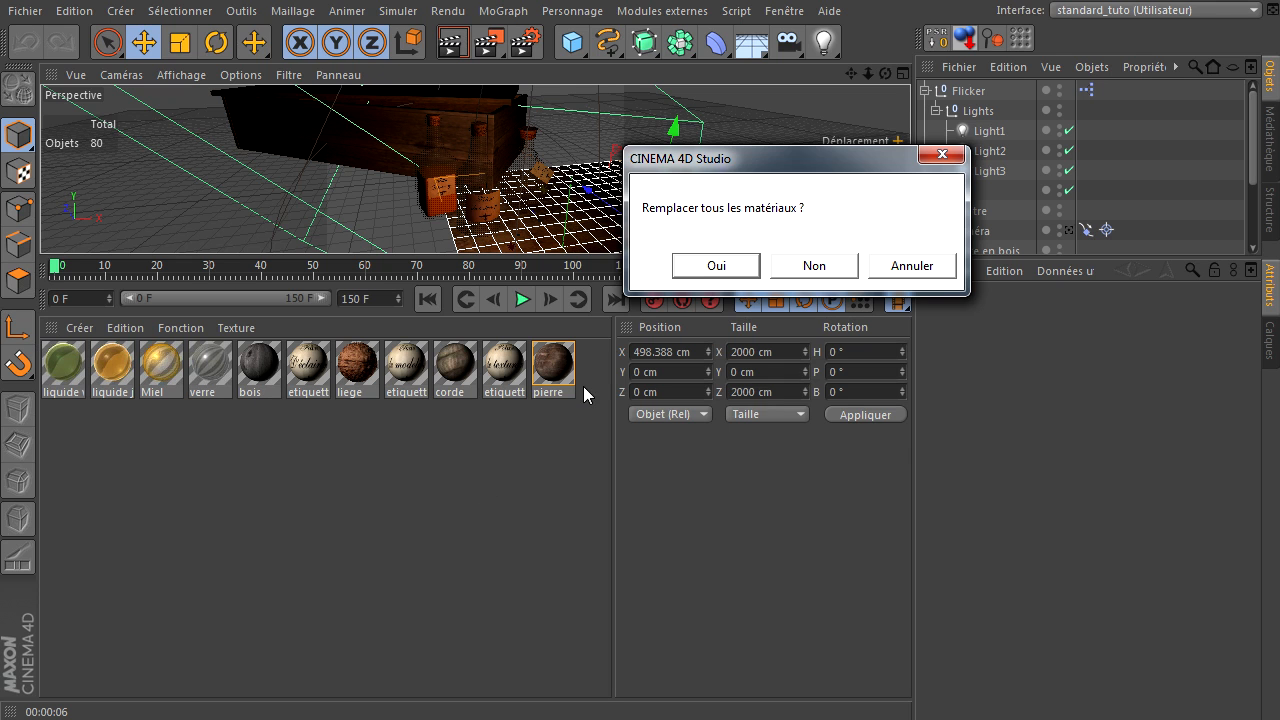
{"action": "left_click", "coordinate": [700, 266]}
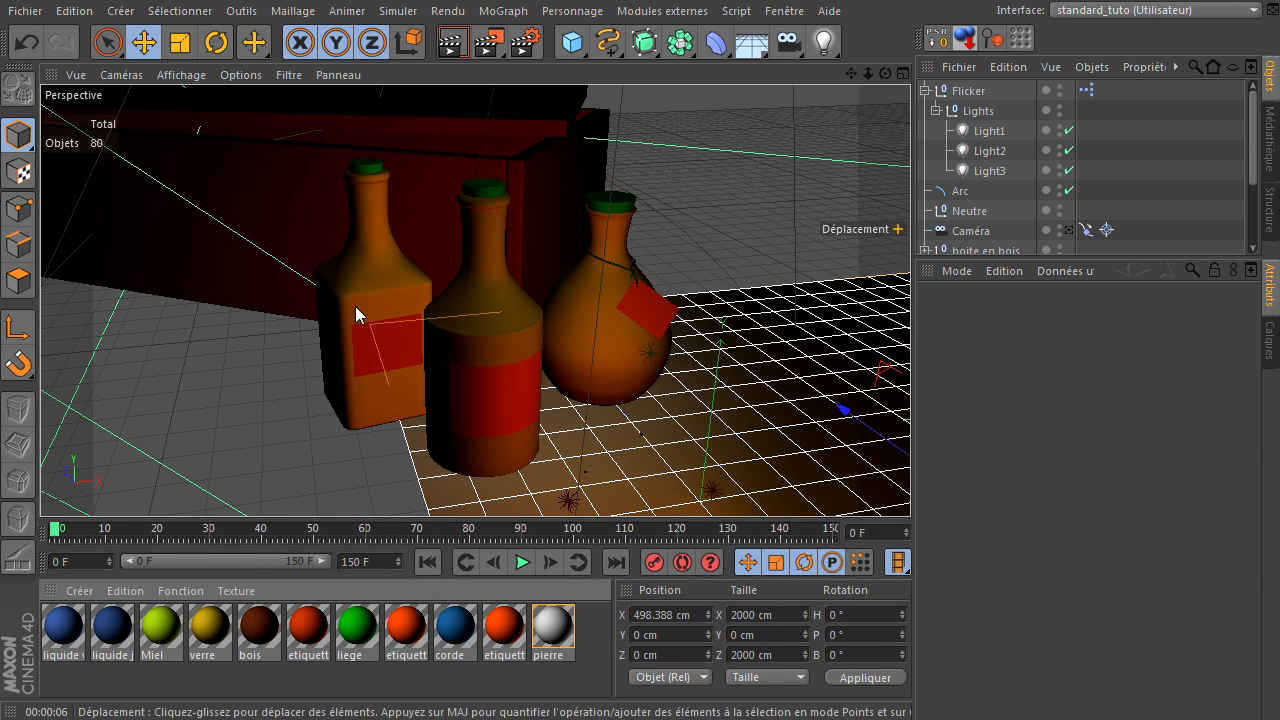
{"action": "left_click", "coordinate": [452, 46]}
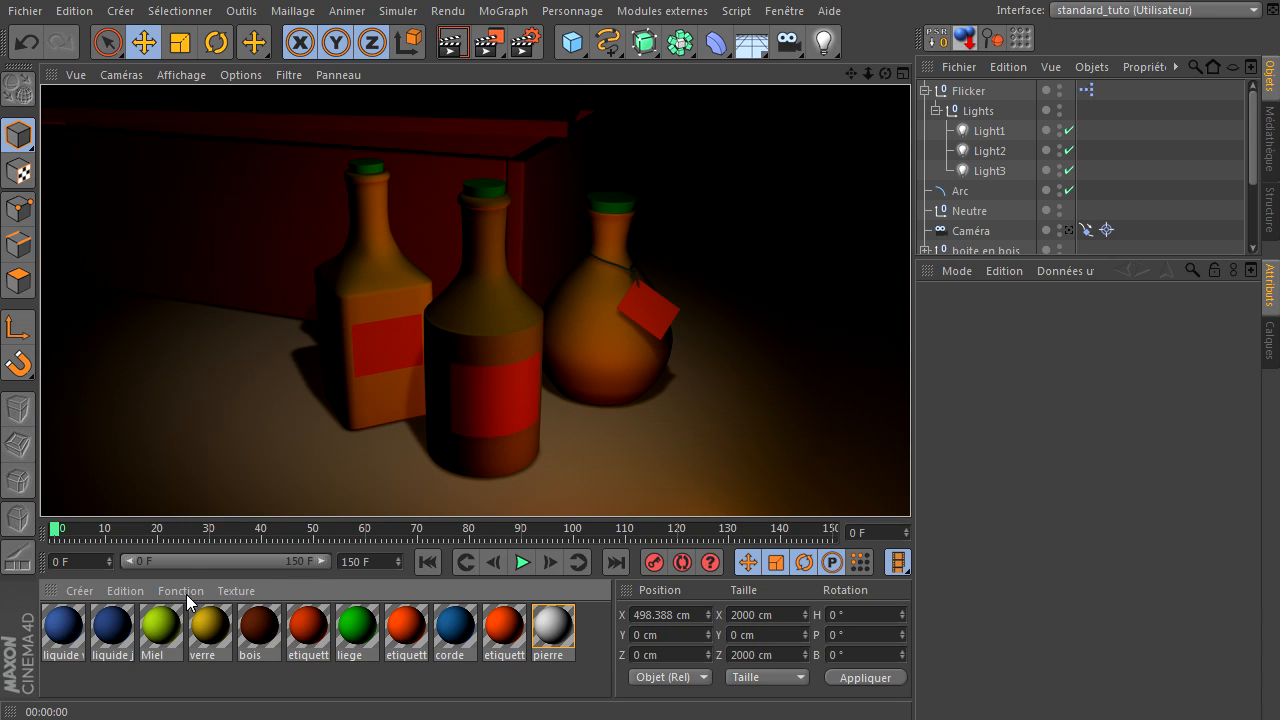
Replace all materials with those from textures_potions using Material Exchanger, and render the perspective view again
{"action": "left_click_drag", "start_coordinate": [210, 518], "coordinate": [264, 280]}
{"action": "left_click", "coordinate": [198, 355]}
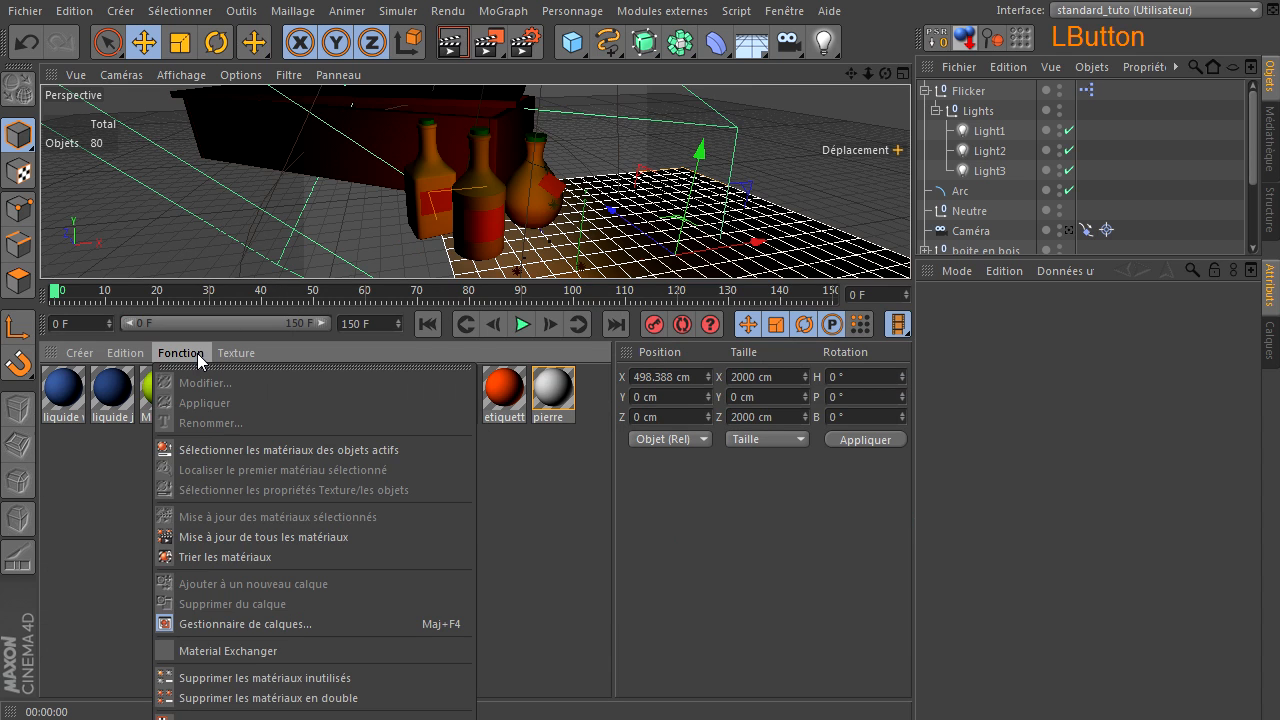
{"action": "left_click", "coordinate": [245, 651]}
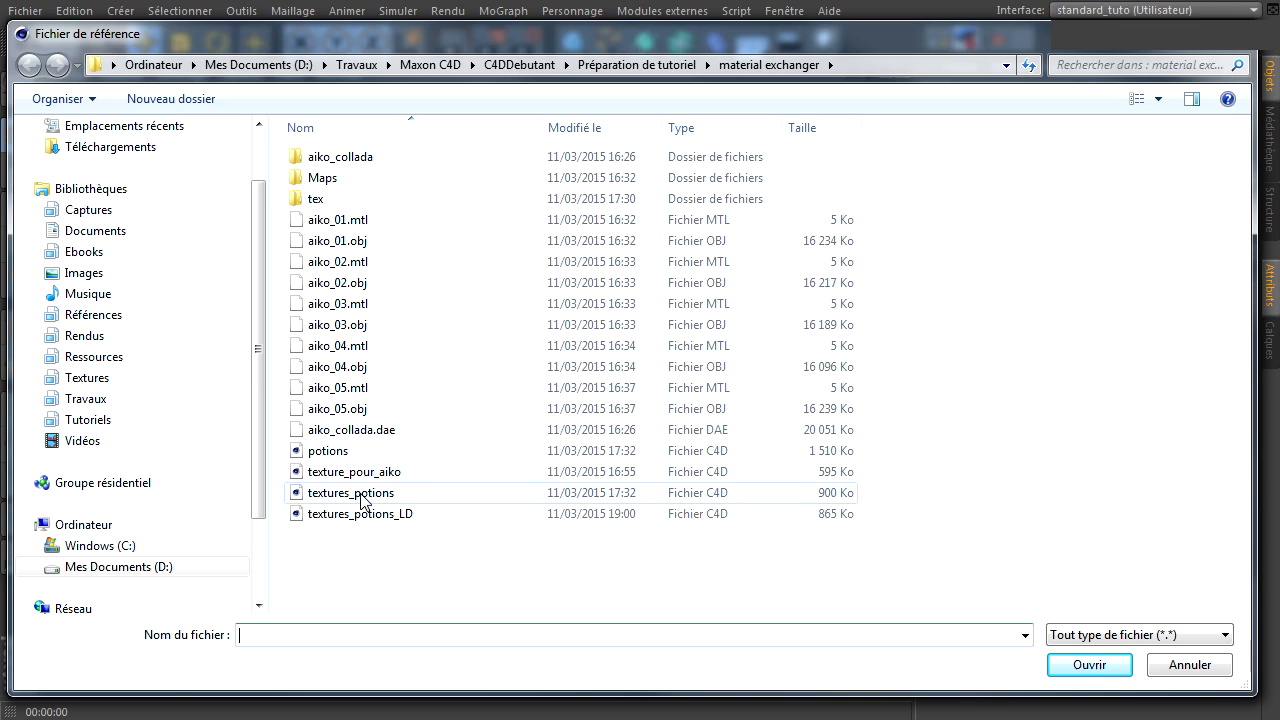
{"action": "left_click", "coordinate": [362, 494]}
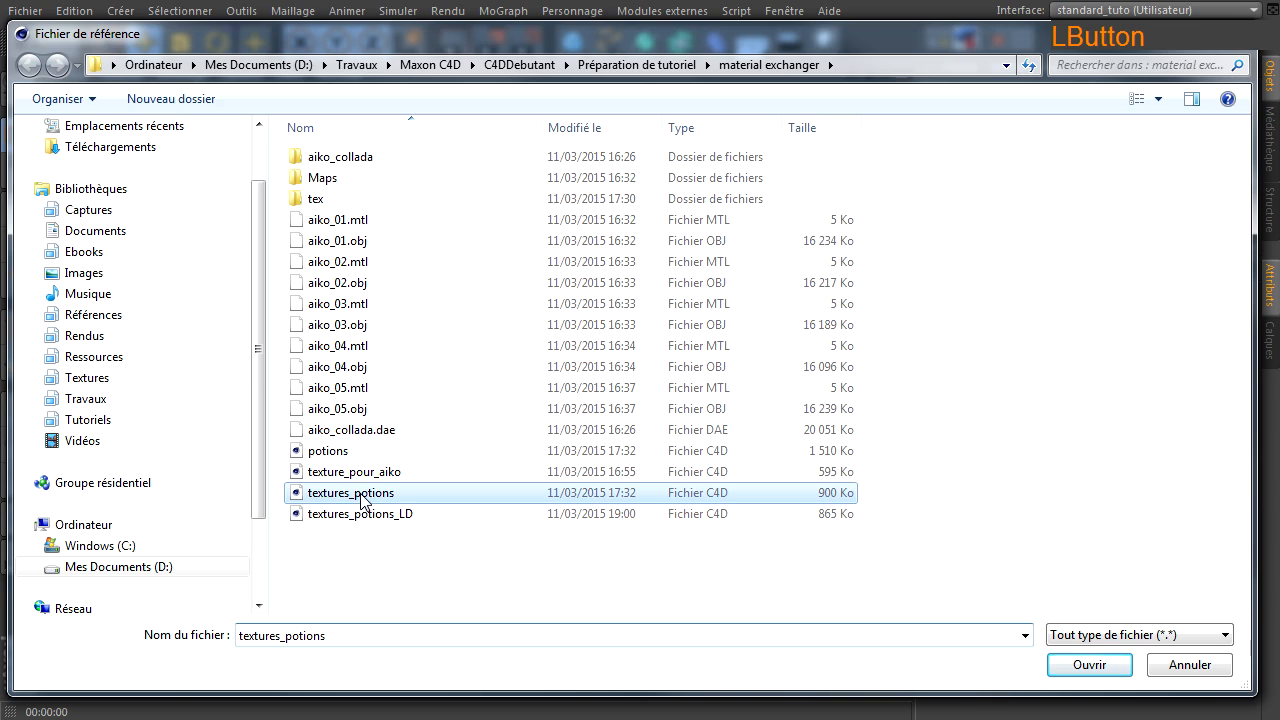
{"action": "left_click", "coordinate": [1076, 666]}
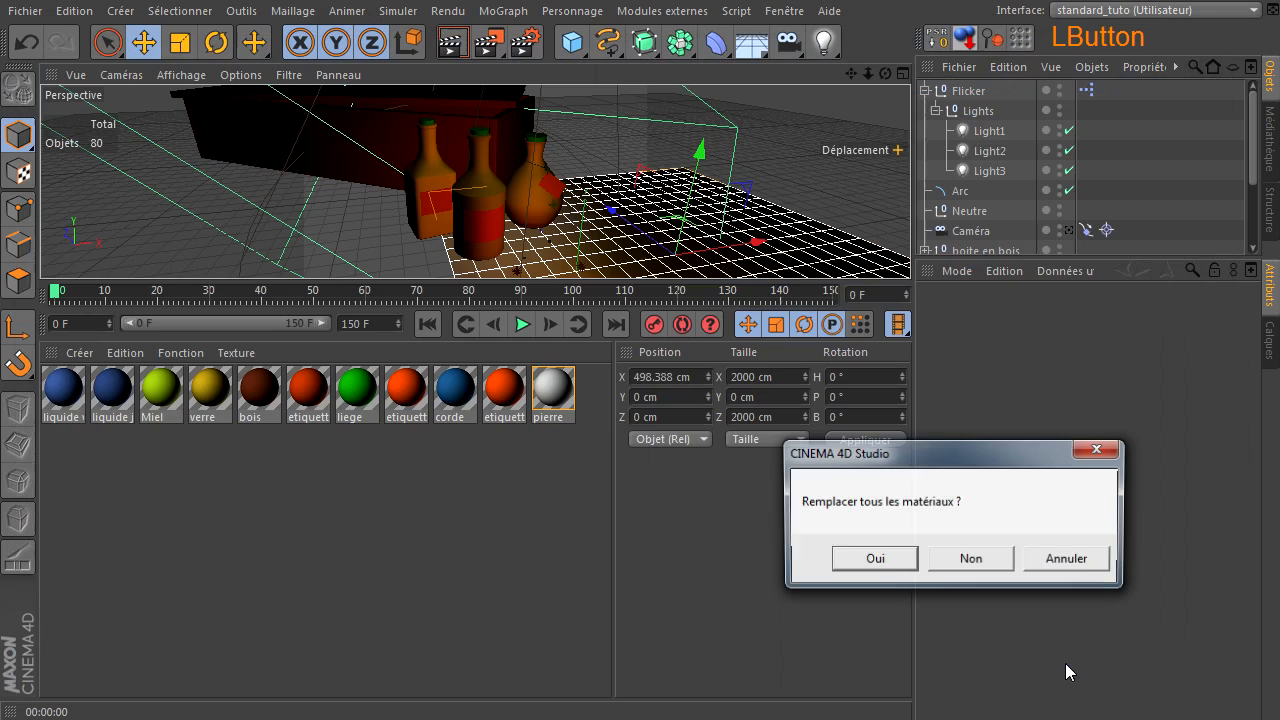
{"action": "left_click", "coordinate": [879, 561]}
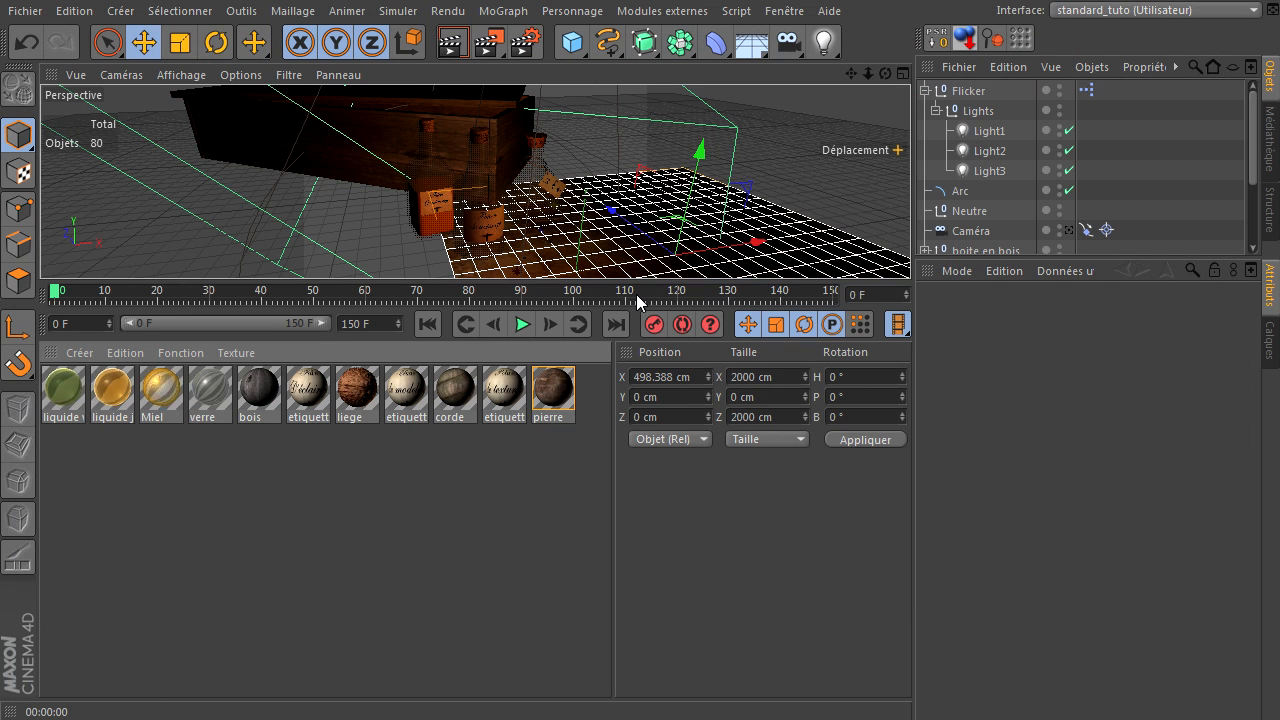
{"action": "left_click_drag", "start_coordinate": [646, 284], "coordinate": [656, 512]}
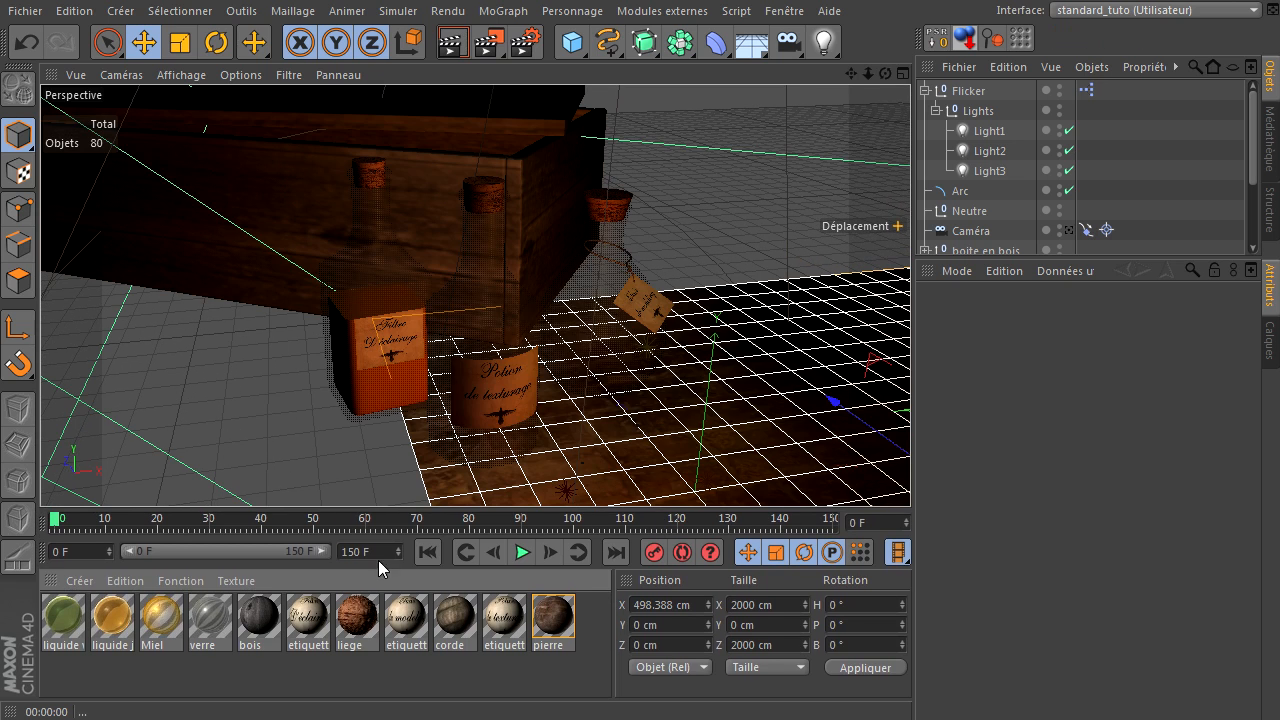
{"action": "left_click", "coordinate": [452, 44]}
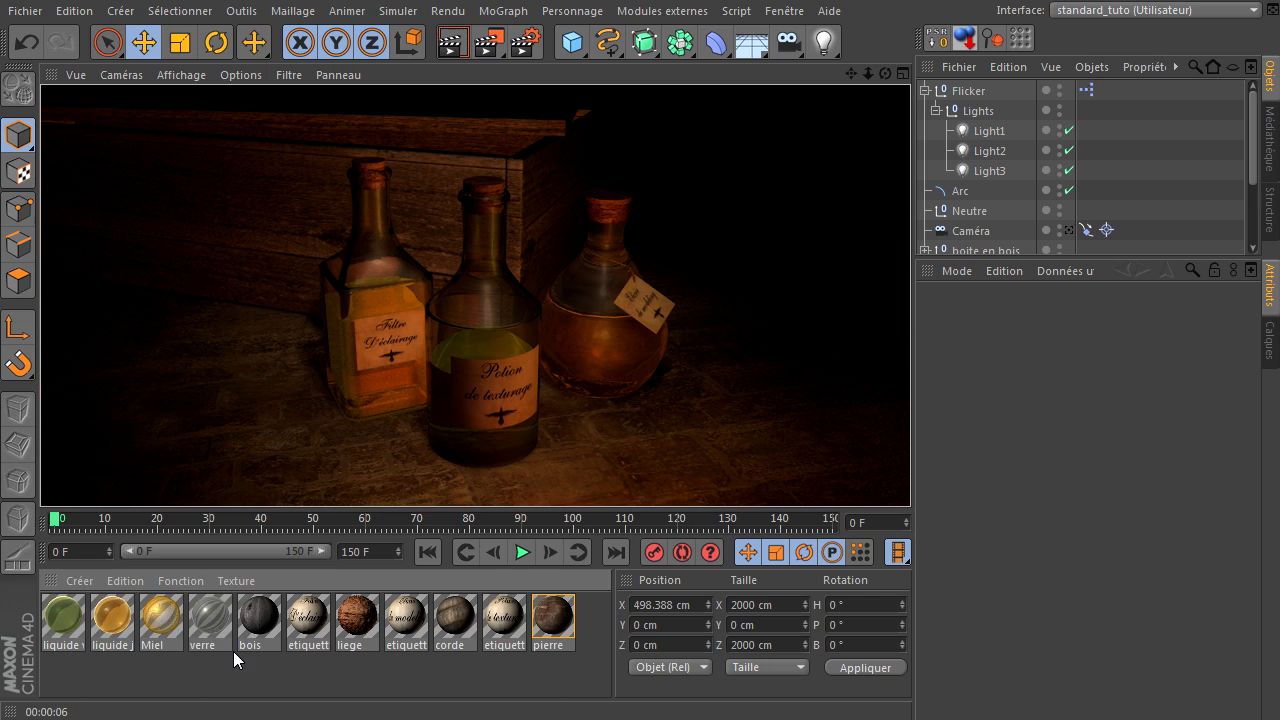
Dismiss the rendered preview and close all open projects without saving the changes to potions.c4d
{"action": "left_click", "coordinate": [203, 672]}
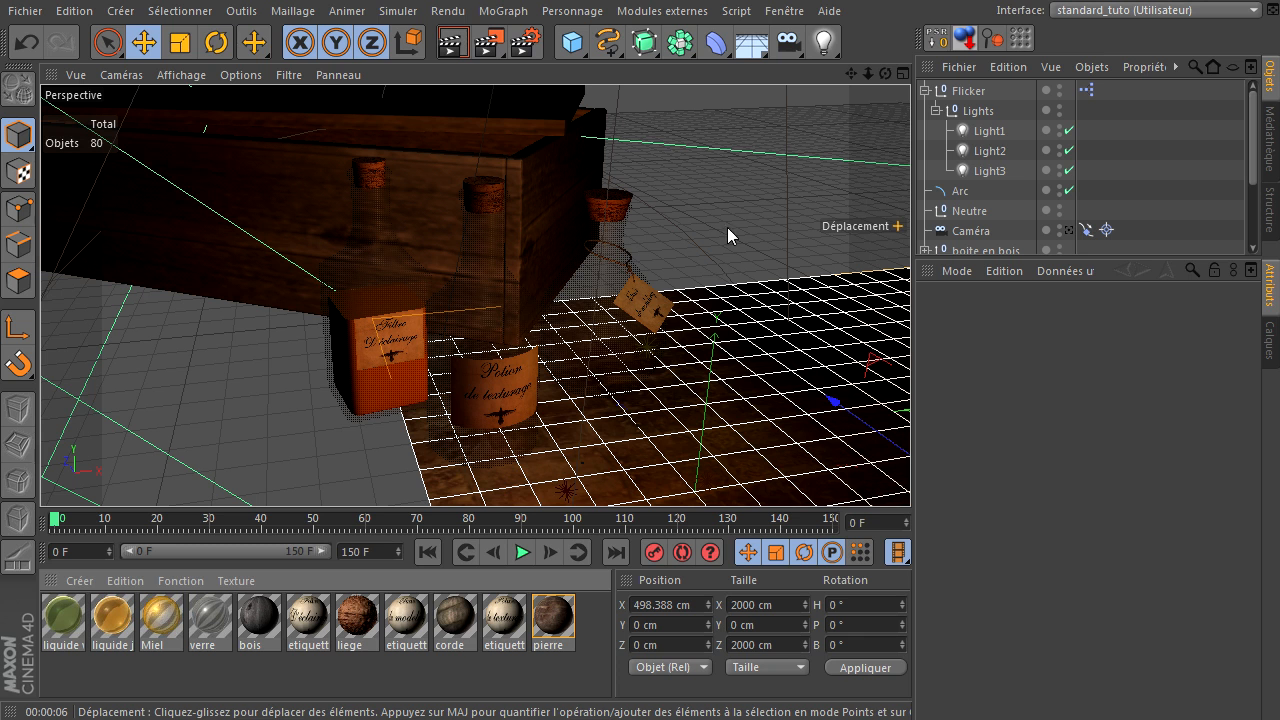
{"action": "left_click", "coordinate": [25, 11]}
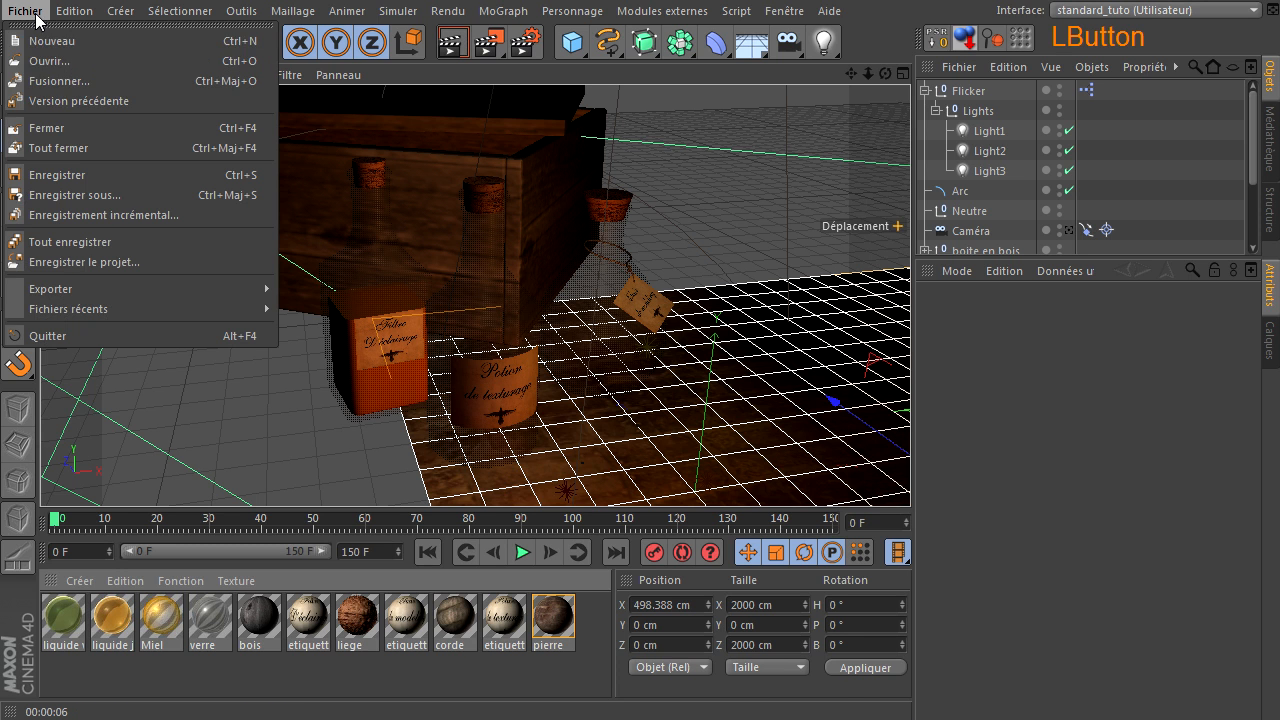
{"action": "left_click", "coordinate": [87, 144]}
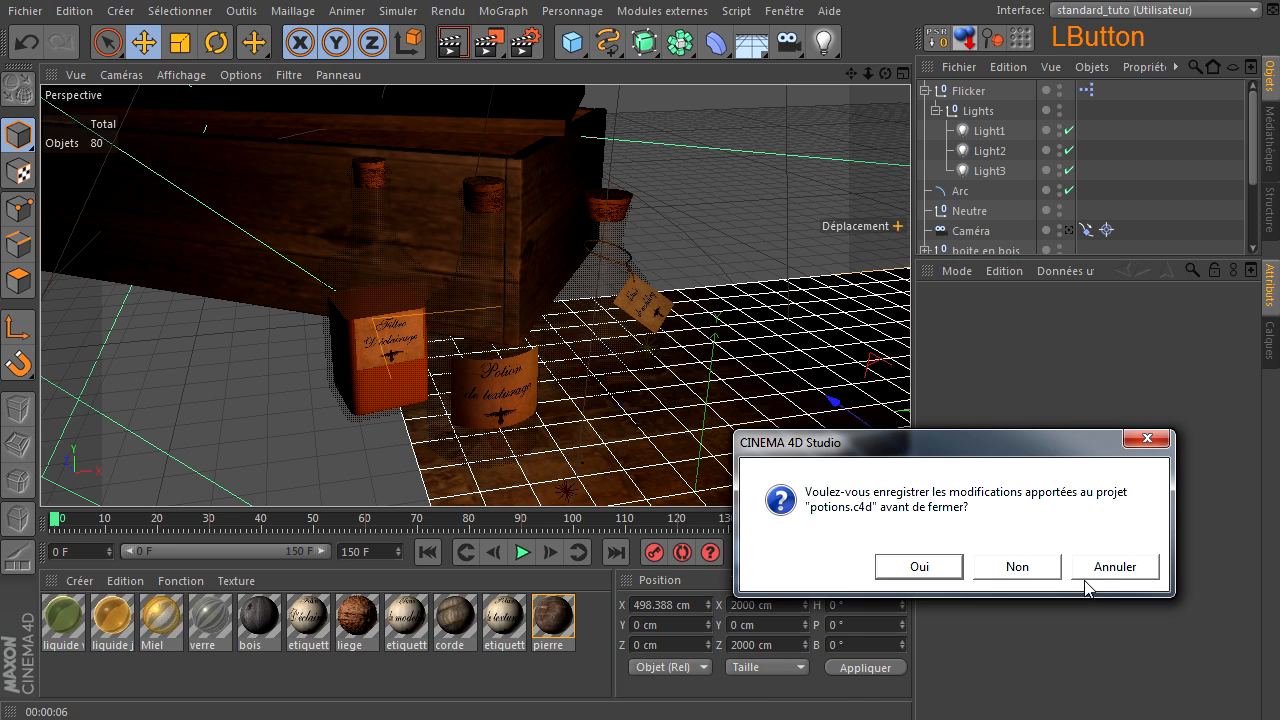
{"action": "left_click", "coordinate": [1017, 567]}
{"action": "left_click", "coordinate": [431, 664]}
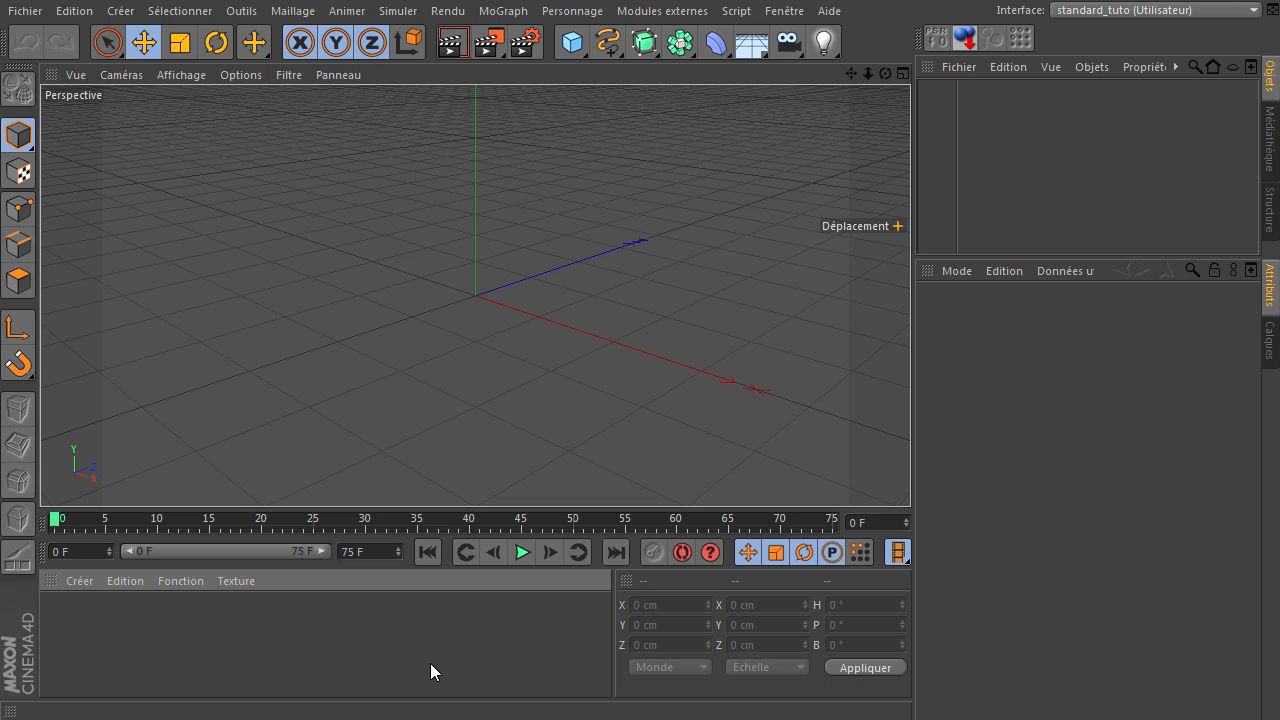
Switch to DAZ Studio and orbit the view around the figure in the aiko_tuto.duf scene
{"action": "left_click", "coordinate": [455, 719]}
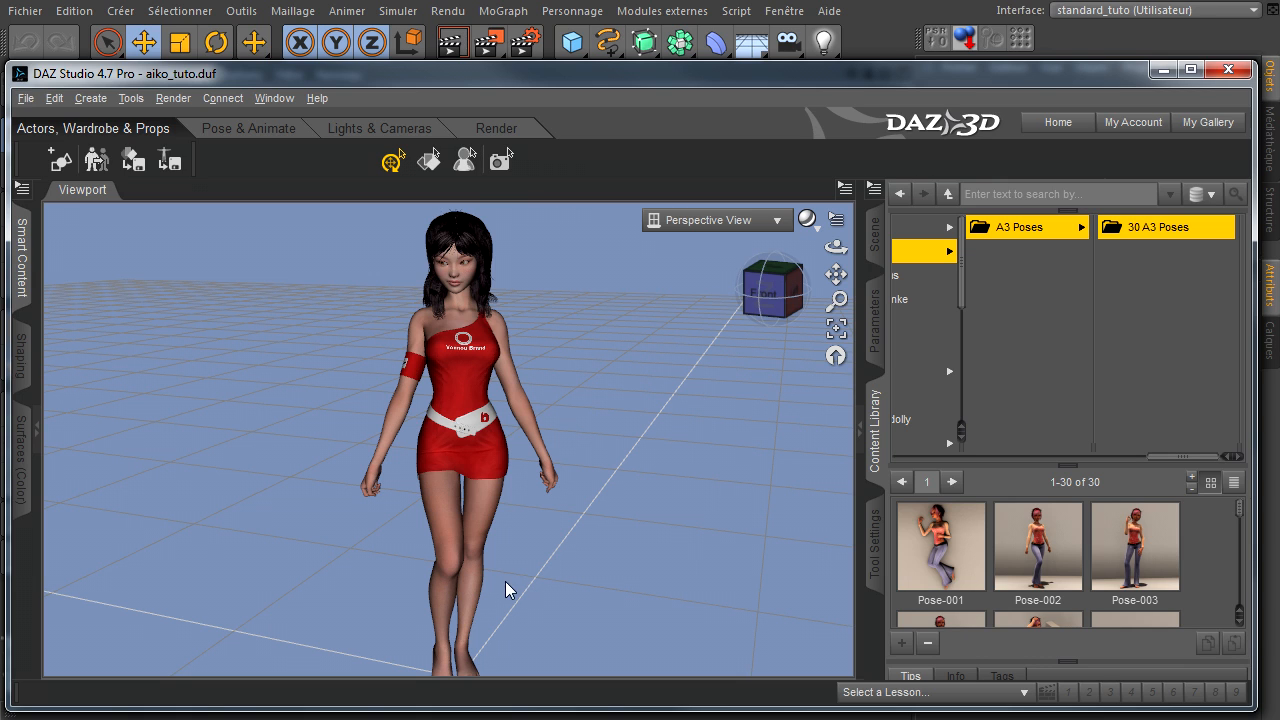
{"action": "left_click", "coordinate": [484, 344]}
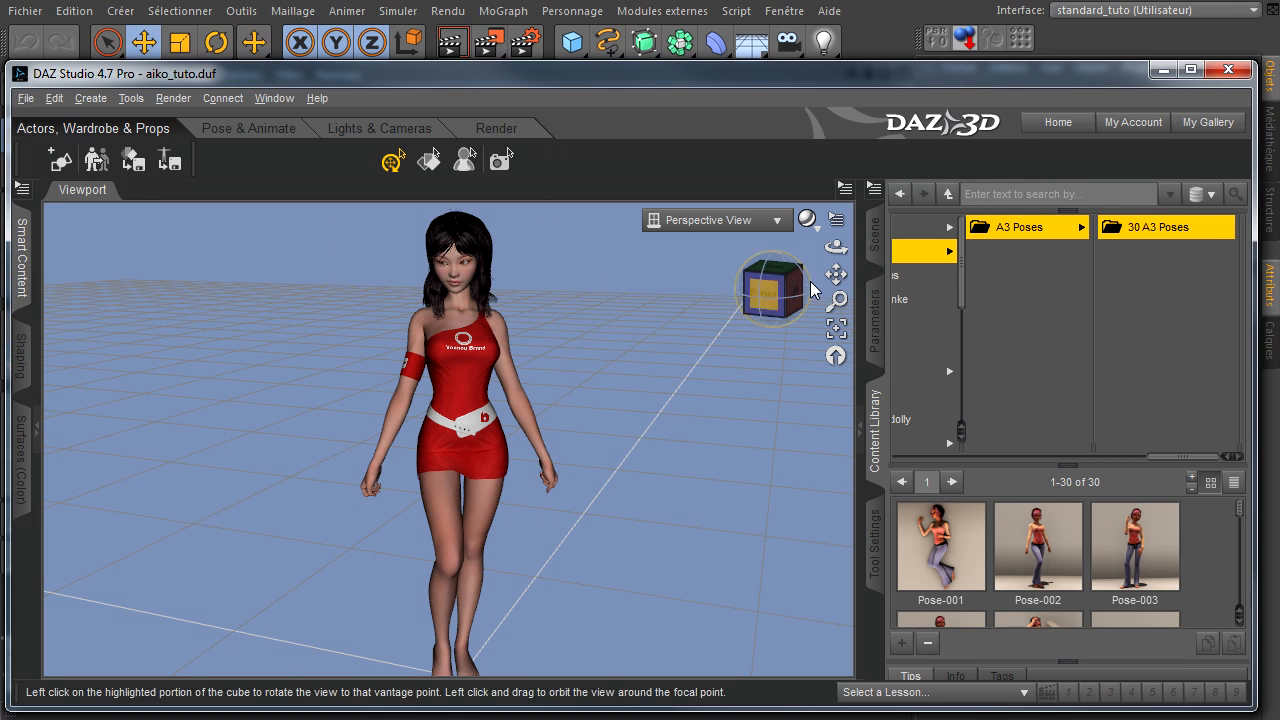
{"action": "left_click_drag", "start_coordinate": [843, 255], "coordinate": [613, 285]}
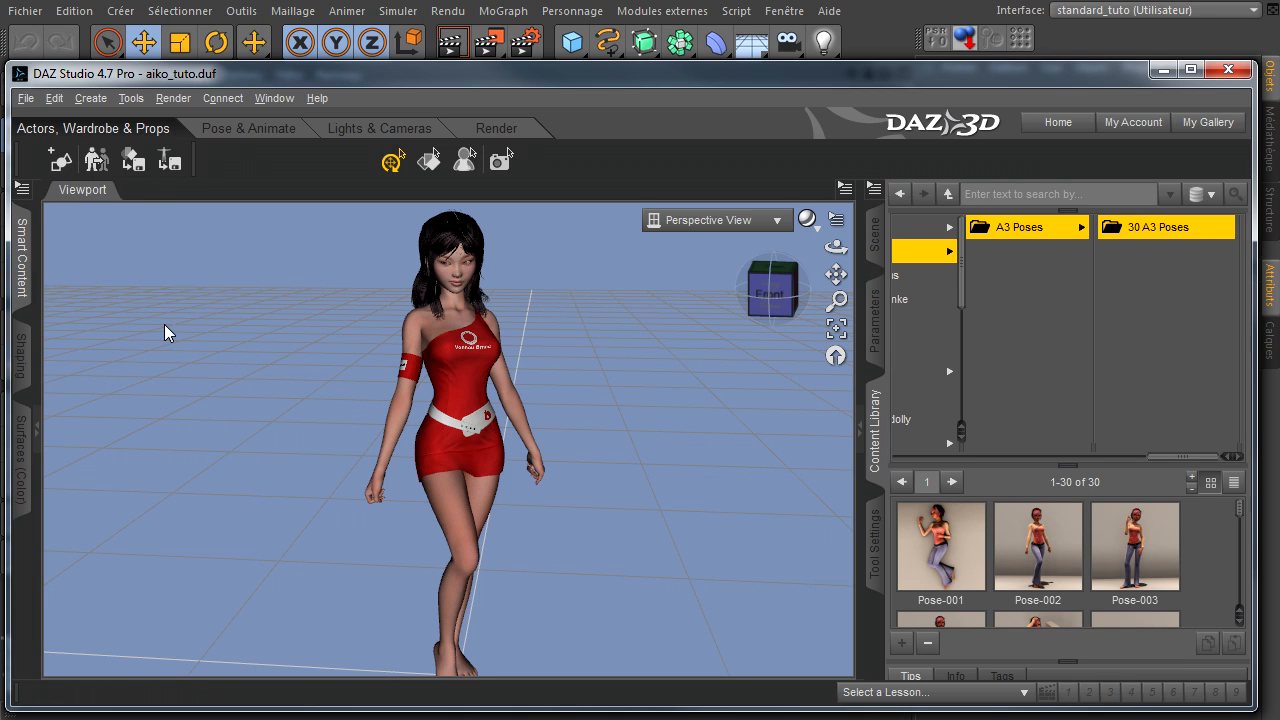
Examine the Wavefront Object export and the existing aiko_01 to aiko_05 OBJ files, then cancel the export
{"action": "left_click", "coordinate": [26, 98]}
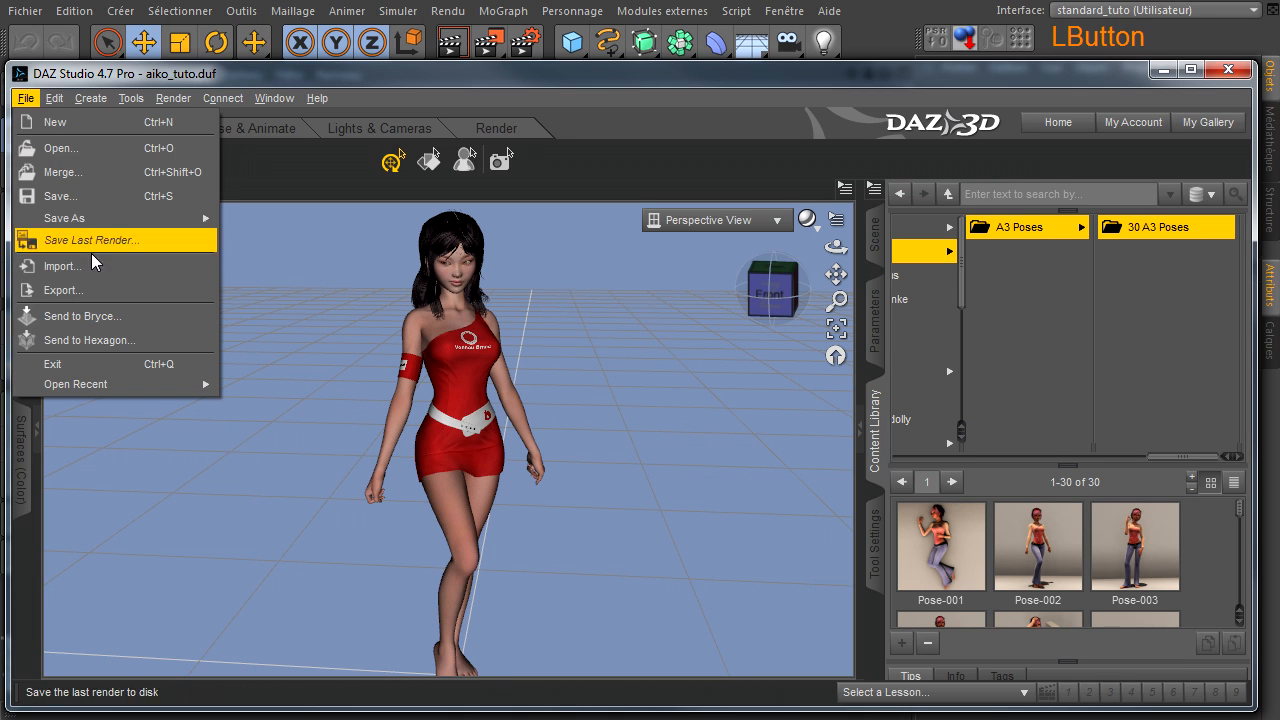
{"action": "left_click", "coordinate": [88, 290]}
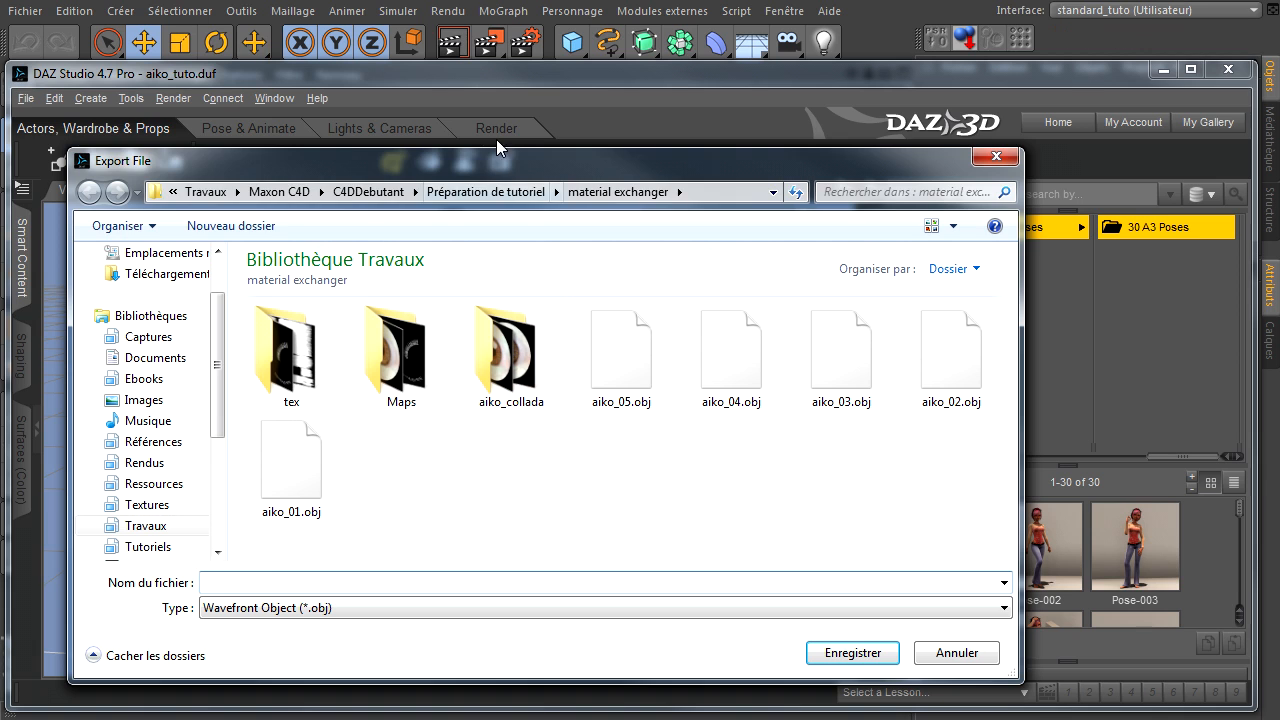
{"action": "left_click_drag", "start_coordinate": [472, 164], "coordinate": [470, 133]}
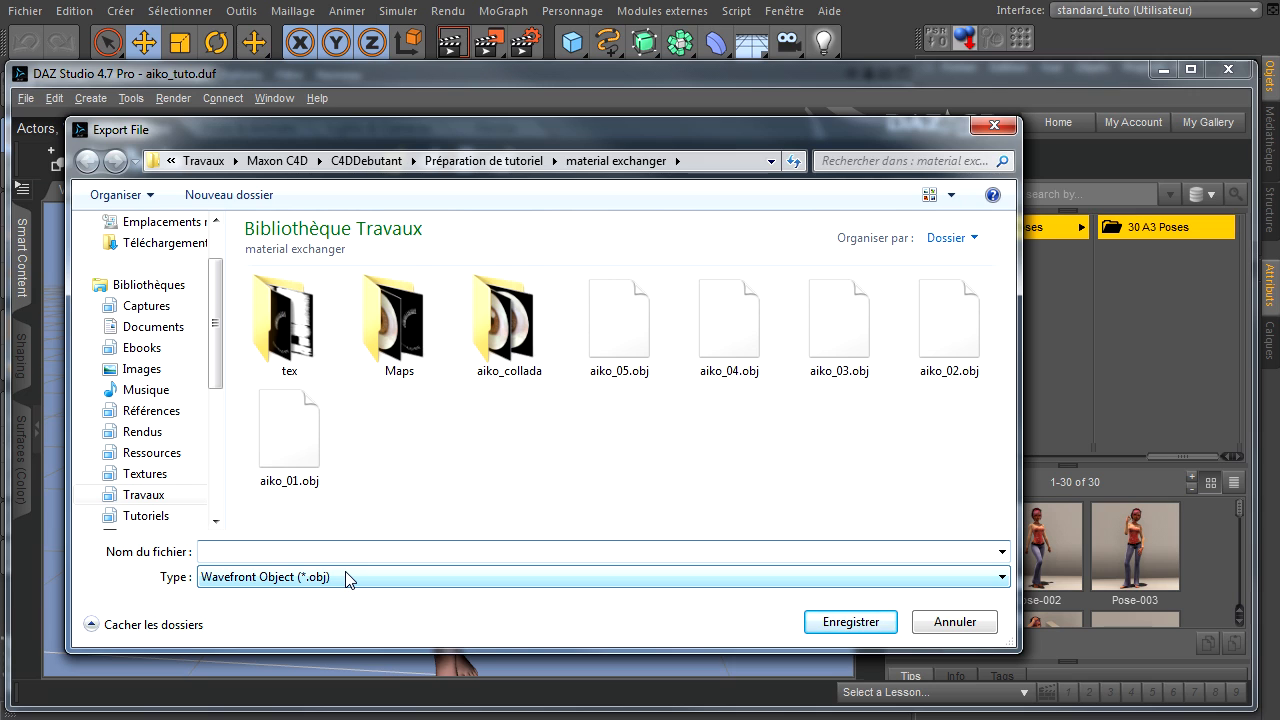
{"action": "left_click", "coordinate": [296, 445]}
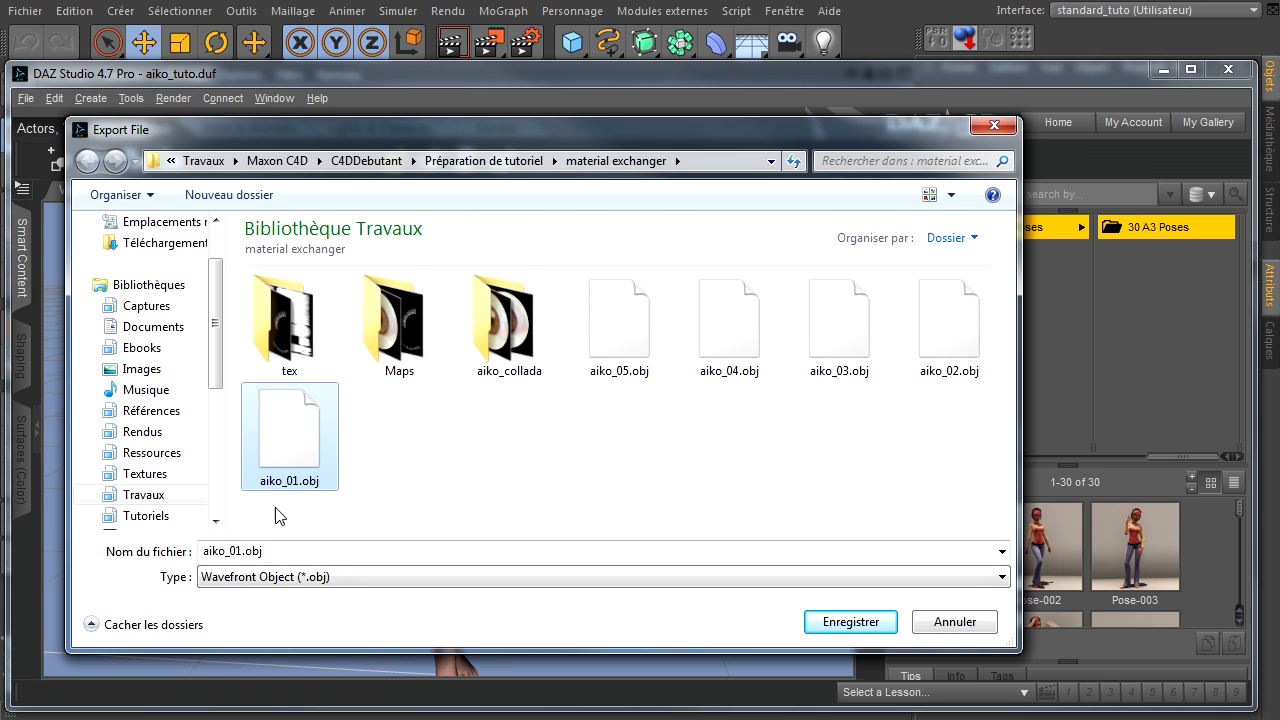
{"action": "left_click", "coordinate": [915, 358]}
{"action": "left_click", "coordinate": [838, 365]}
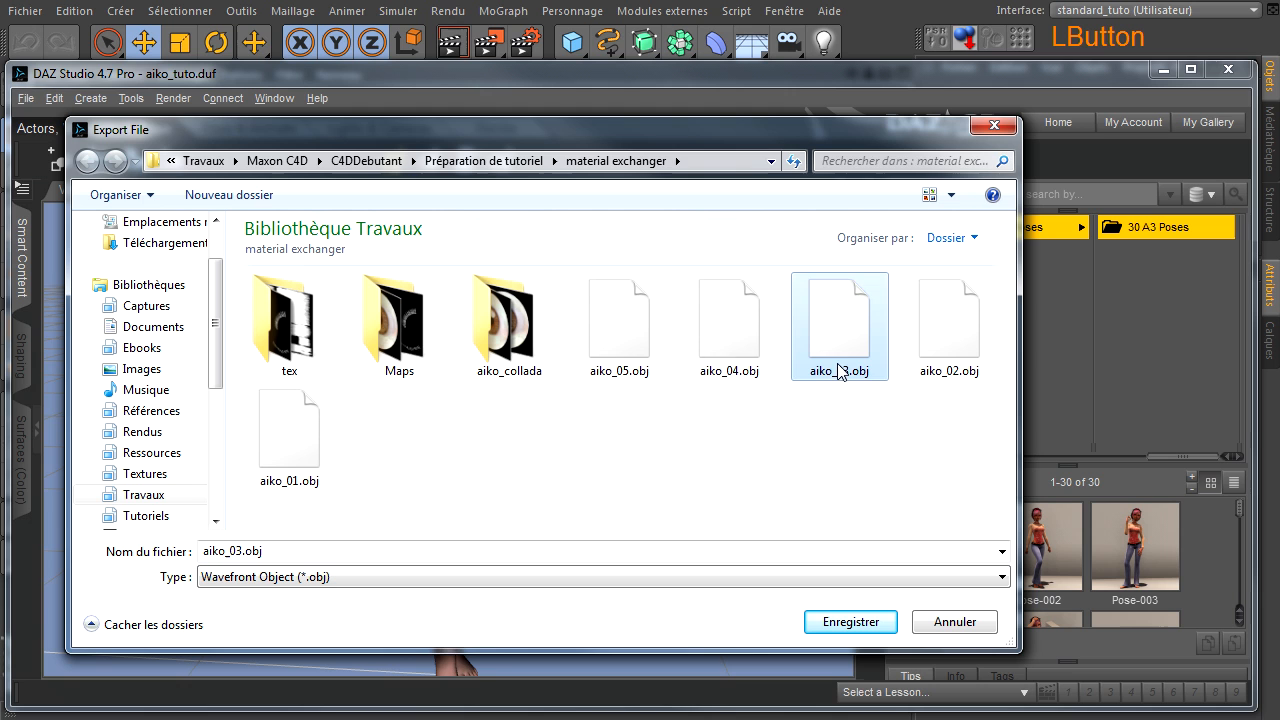
{"action": "left_click", "coordinate": [748, 367]}
{"action": "left_click", "coordinate": [640, 358]}
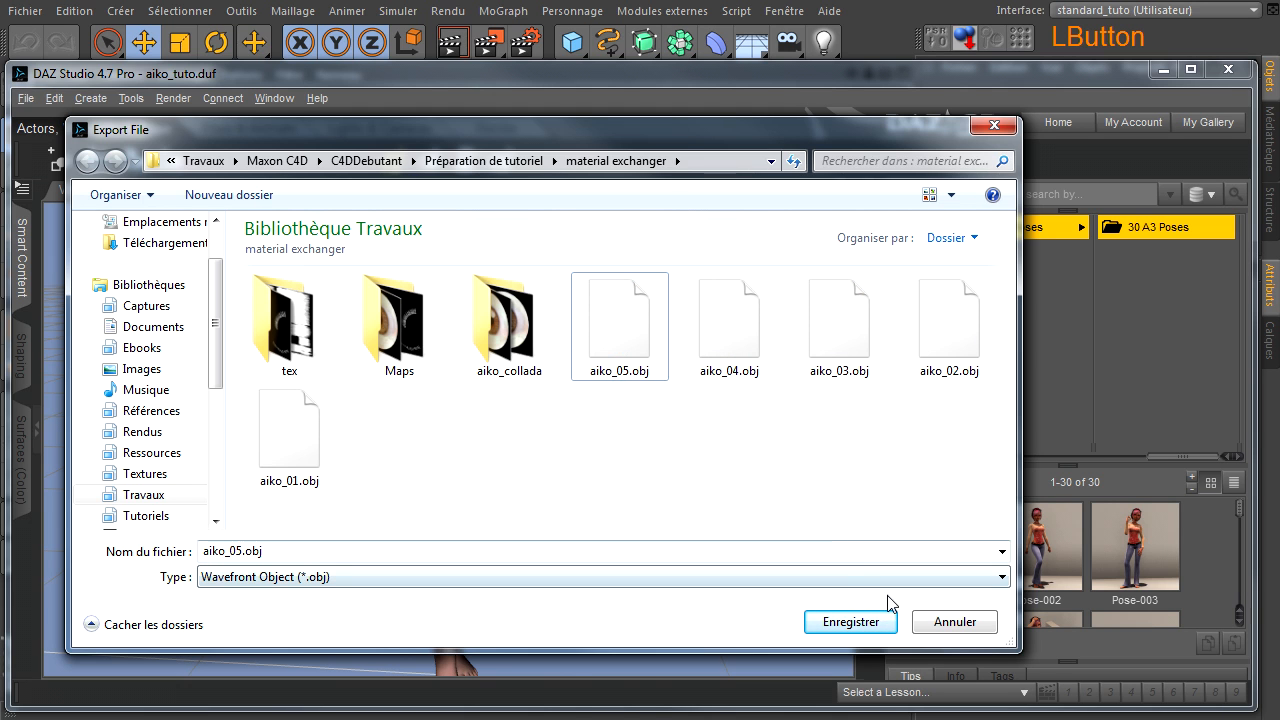
{"action": "left_click", "coordinate": [925, 624]}
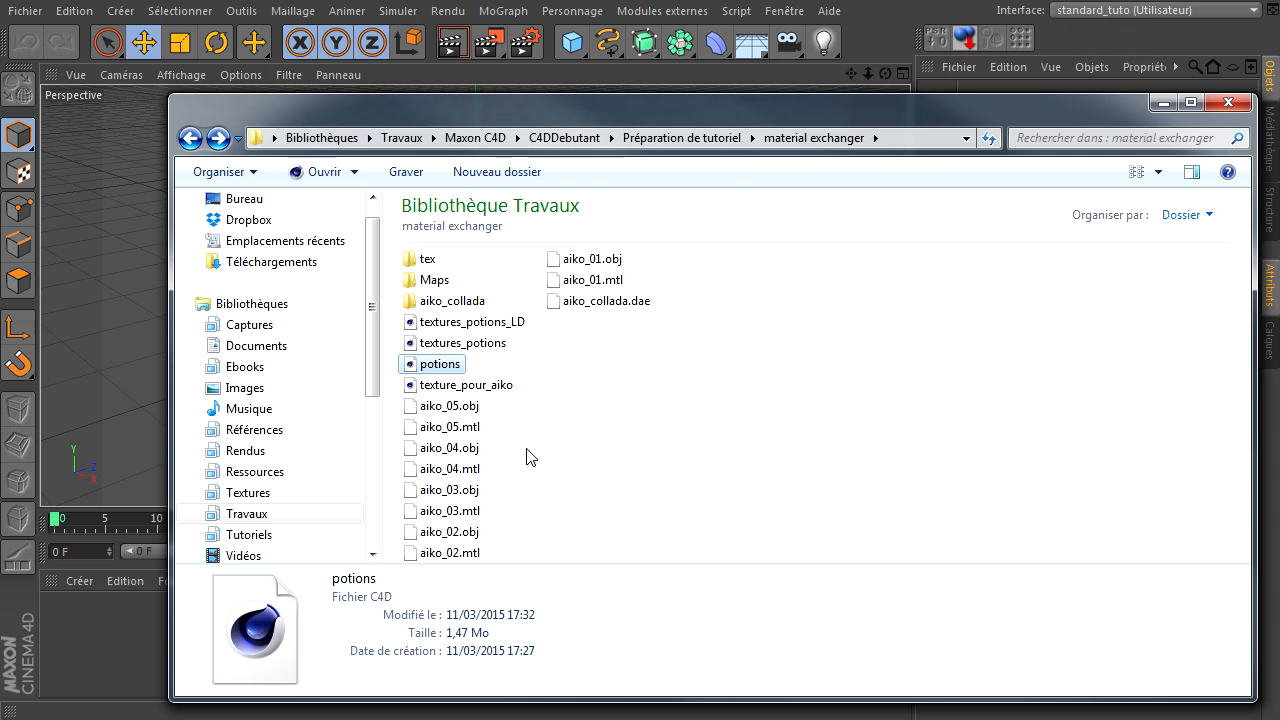
Import aiko_01.obj from the material exchanger folder into the empty Cinema 4D project
{"action": "left_click", "coordinate": [587, 370]}
{"action": "left_click", "coordinate": [613, 263]}
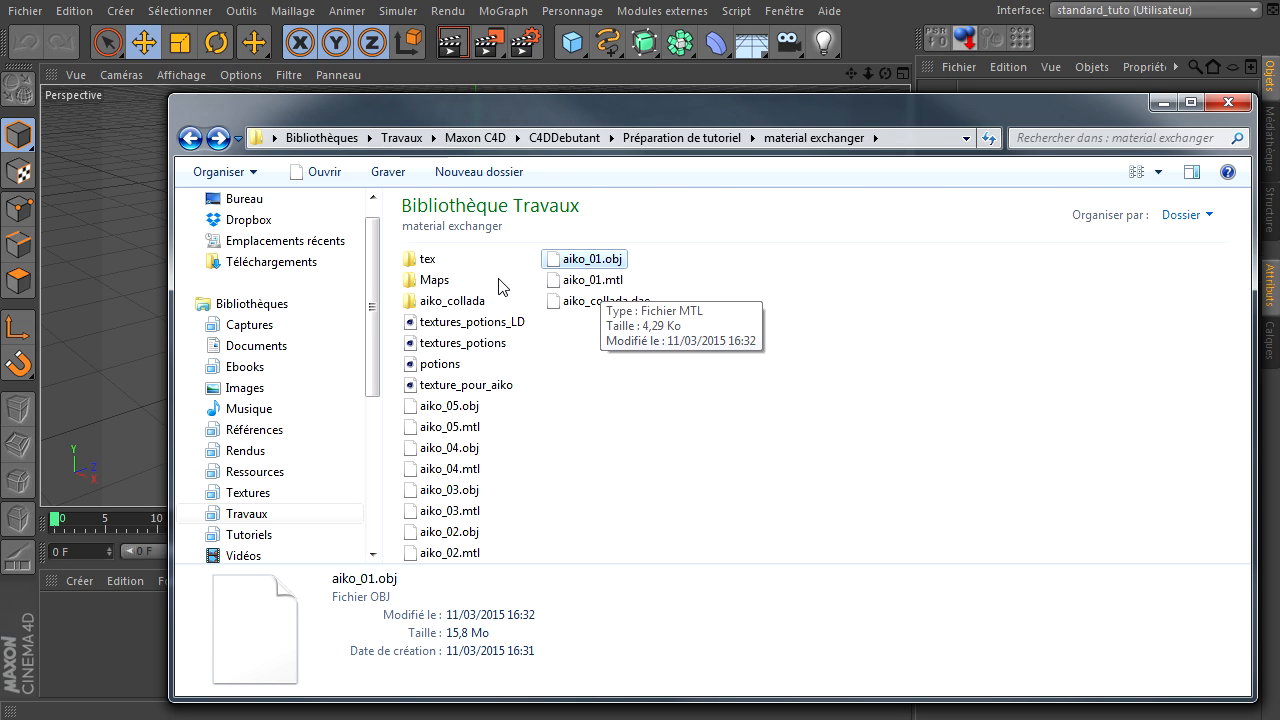
{"action": "left_click_drag", "start_coordinate": [597, 262], "coordinate": [100, 255]}
{"action": "left_click", "coordinate": [149, 431]}
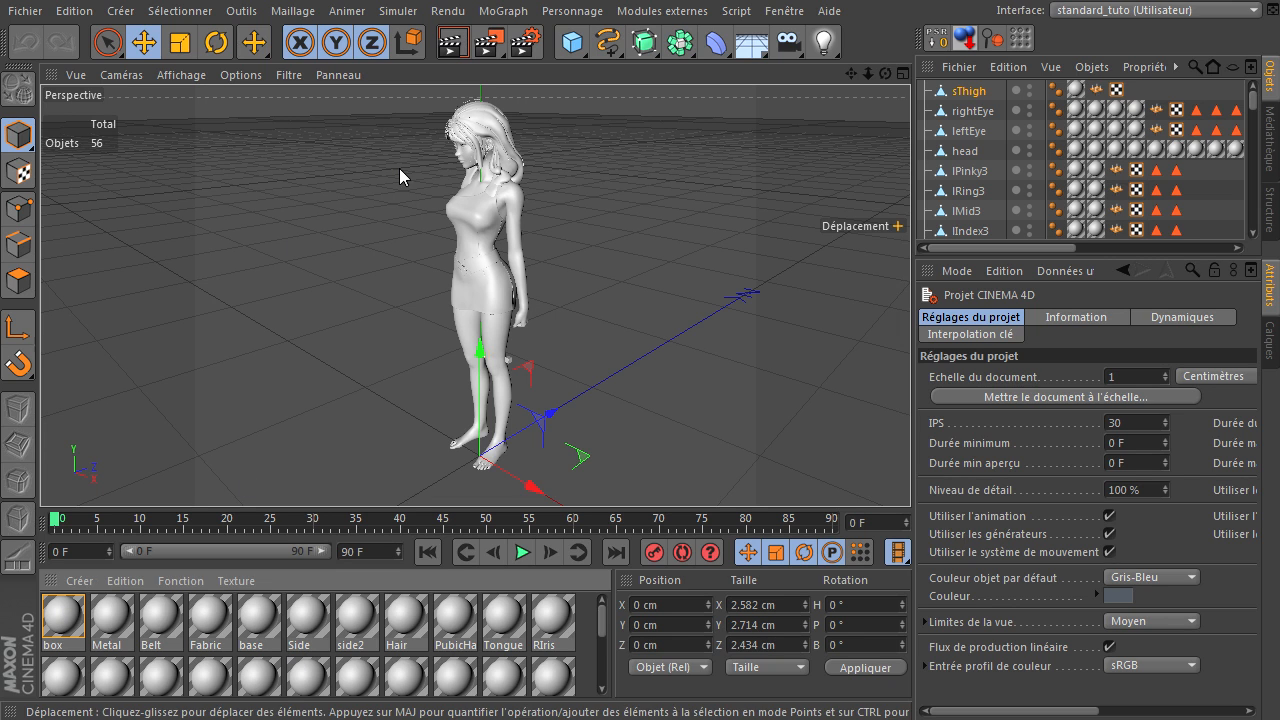
Examine the imported figure's box, Metal and Belt materials, including the Belt material's colour channel
{"action": "left_click", "coordinate": [56, 620]}
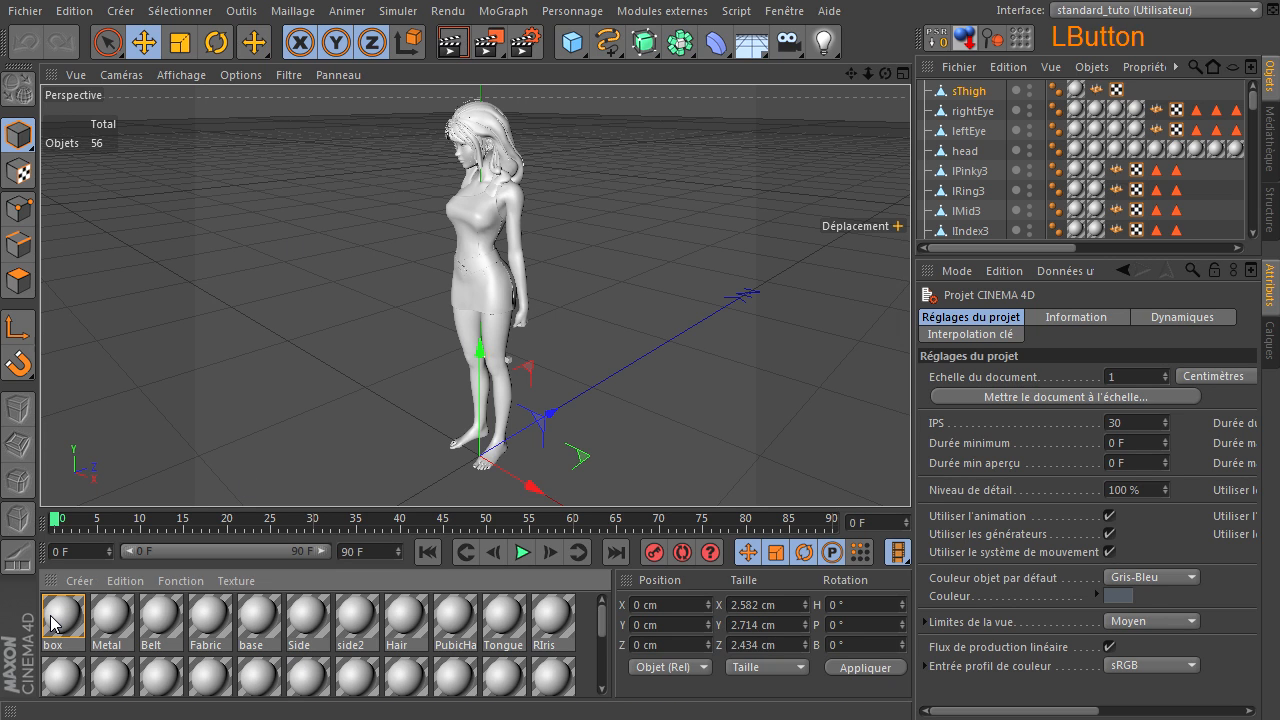
{"action": "left_click", "coordinate": [112, 620]}
{"action": "left_click", "coordinate": [173, 626]}
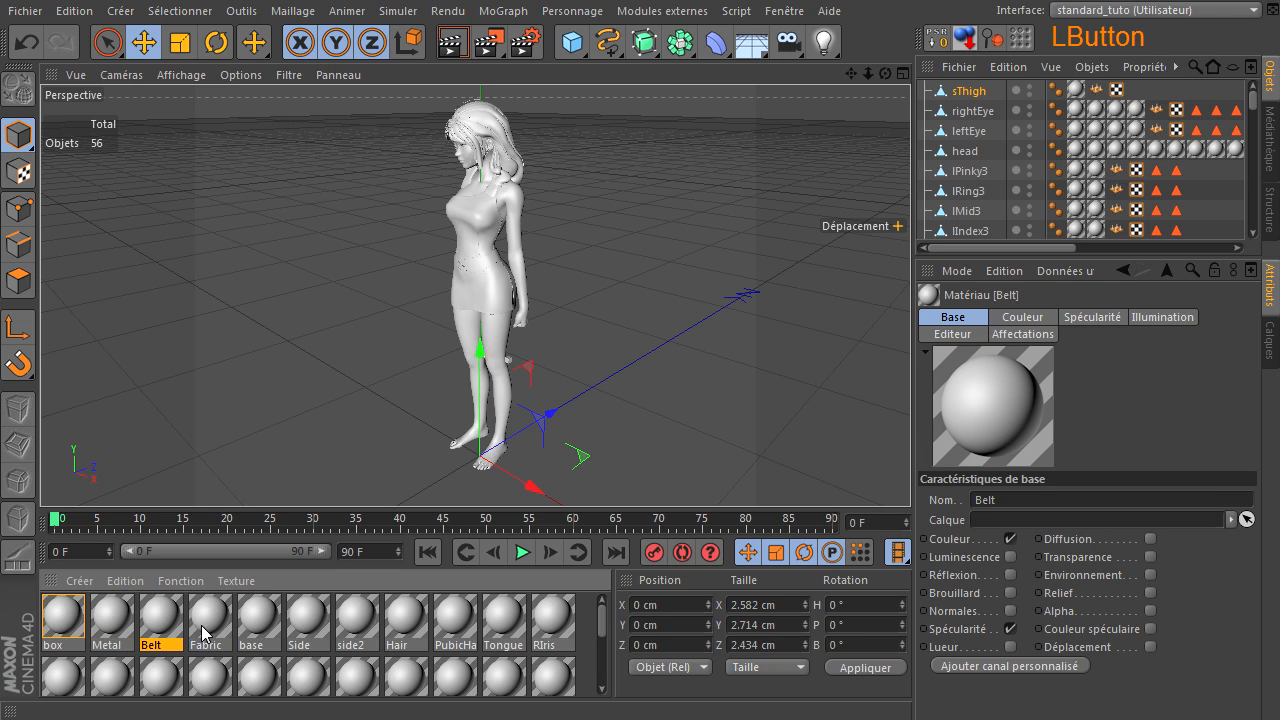
{"action": "left_click", "coordinate": [1042, 318]}
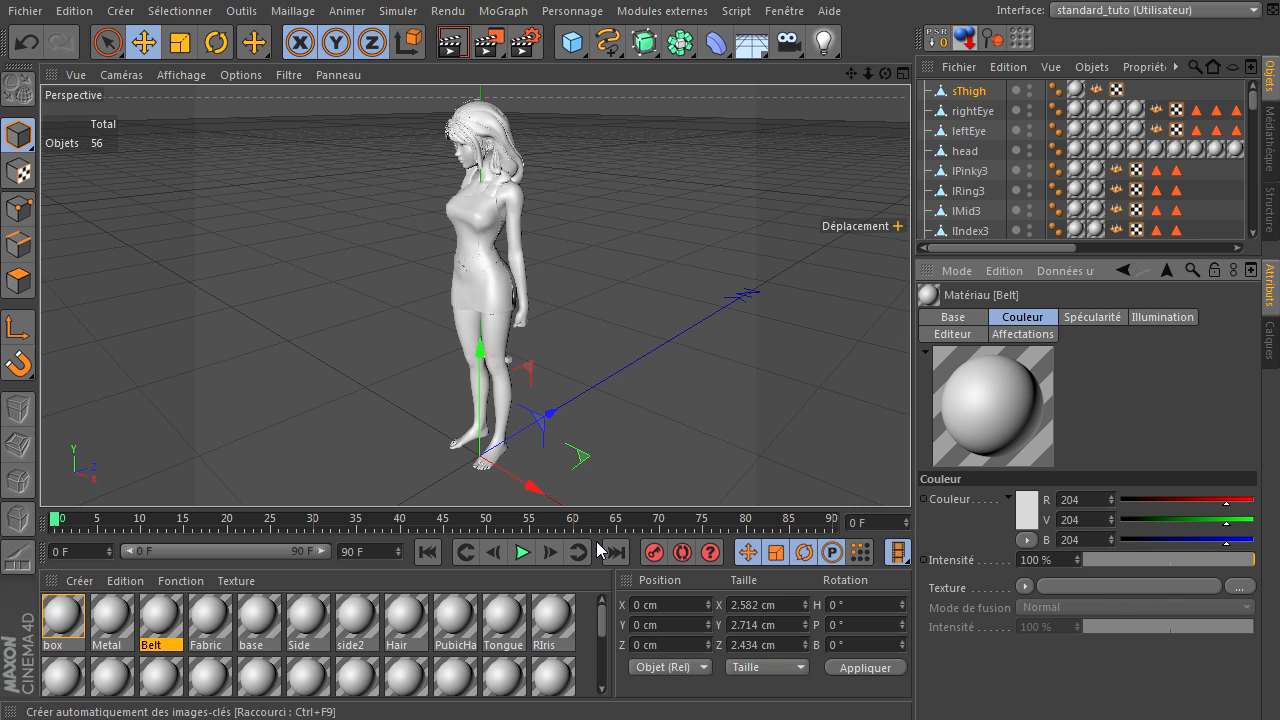
Inspect the texture images in the tex subfolder of the material exchanger folder, then return to the Cinema 4D project
{"action": "left_click", "coordinate": [260, 718]}
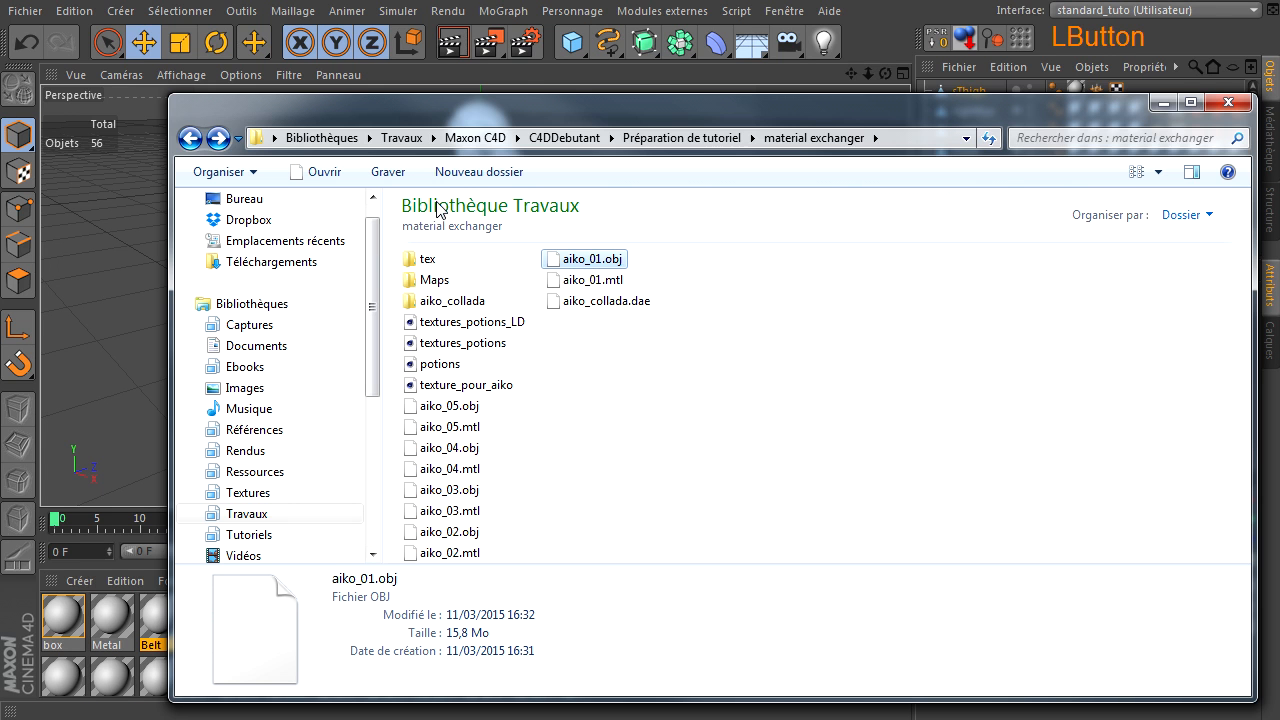
{"action": "double_click", "coordinate": [433, 262]}
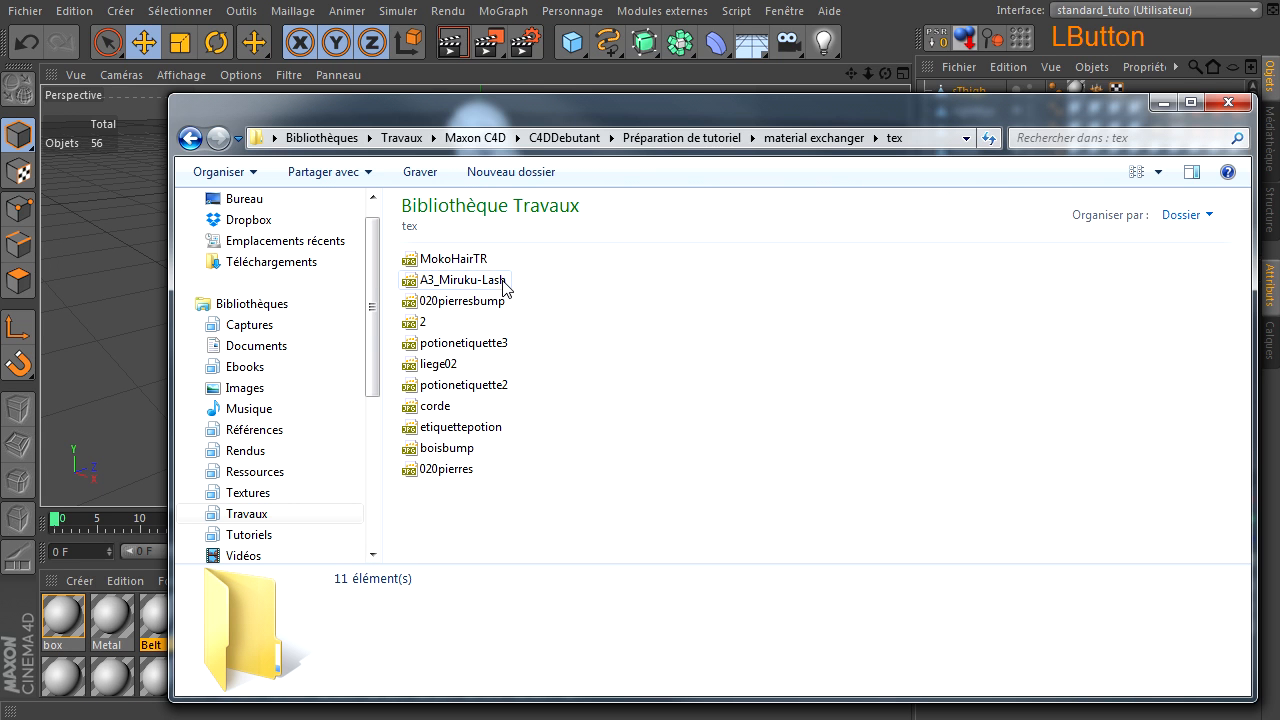
{"action": "left_click", "coordinate": [190, 137]}
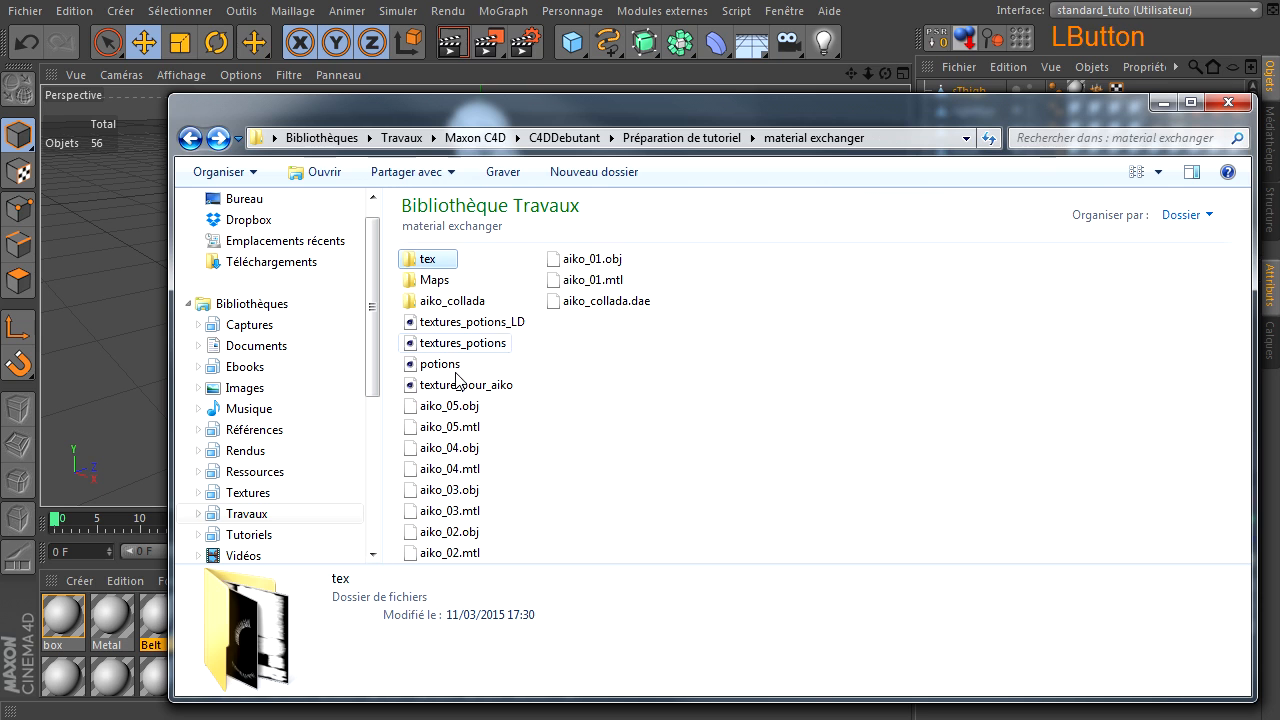
{"action": "left_click", "coordinate": [100, 467]}
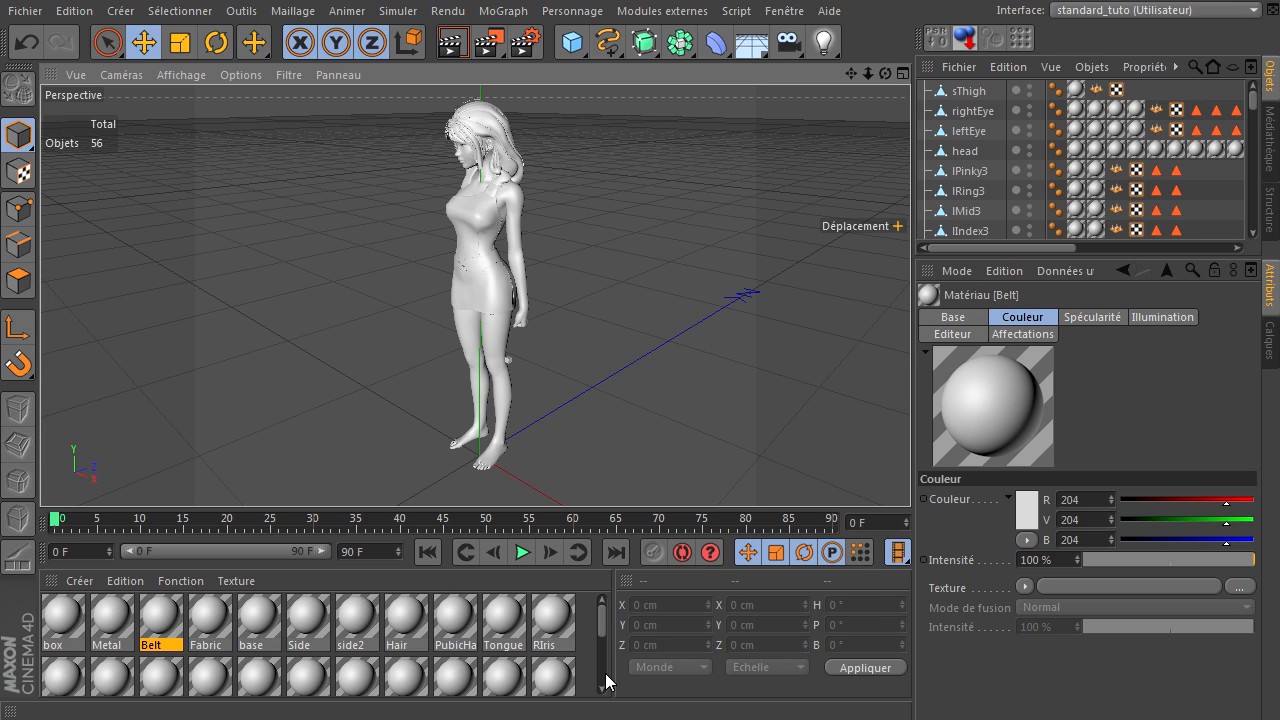
Select the box material and render a preview of the aiko_01.obj figure seen from the front
{"action": "left_click", "coordinate": [70, 624]}
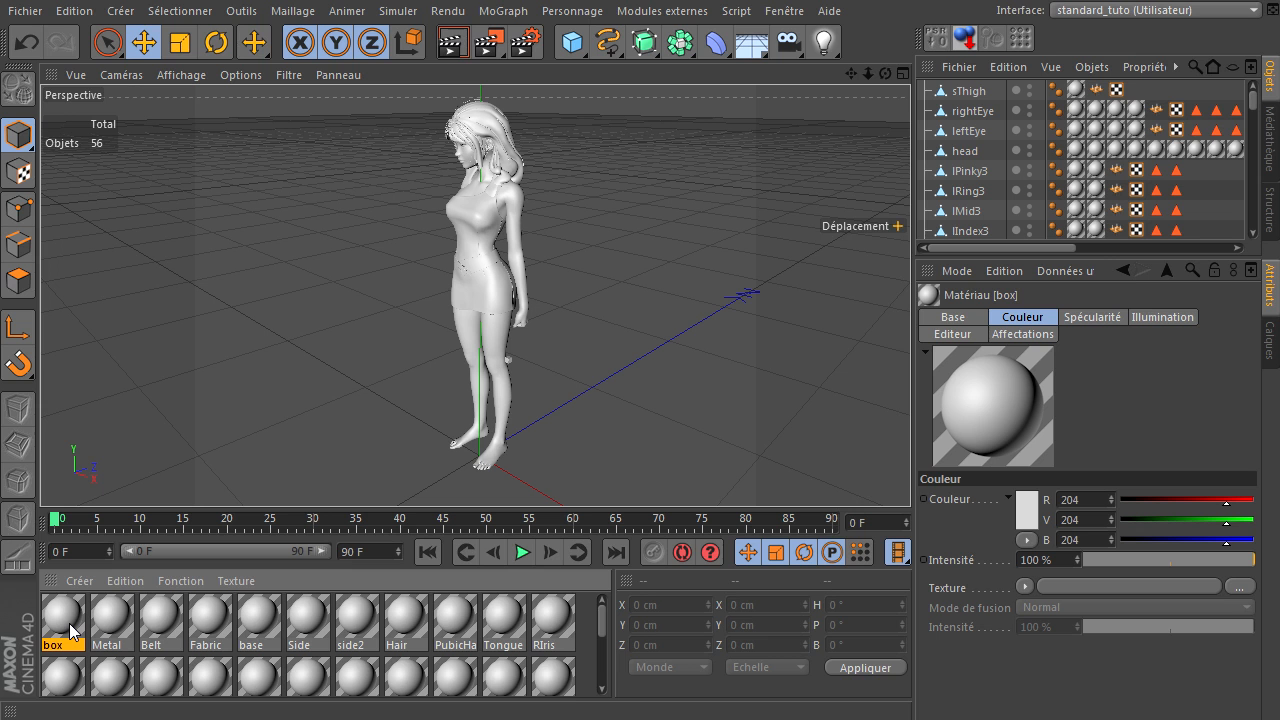
{"action": "left_click_drag", "start_coordinate": [886, 75], "coordinate": [853, 76]}
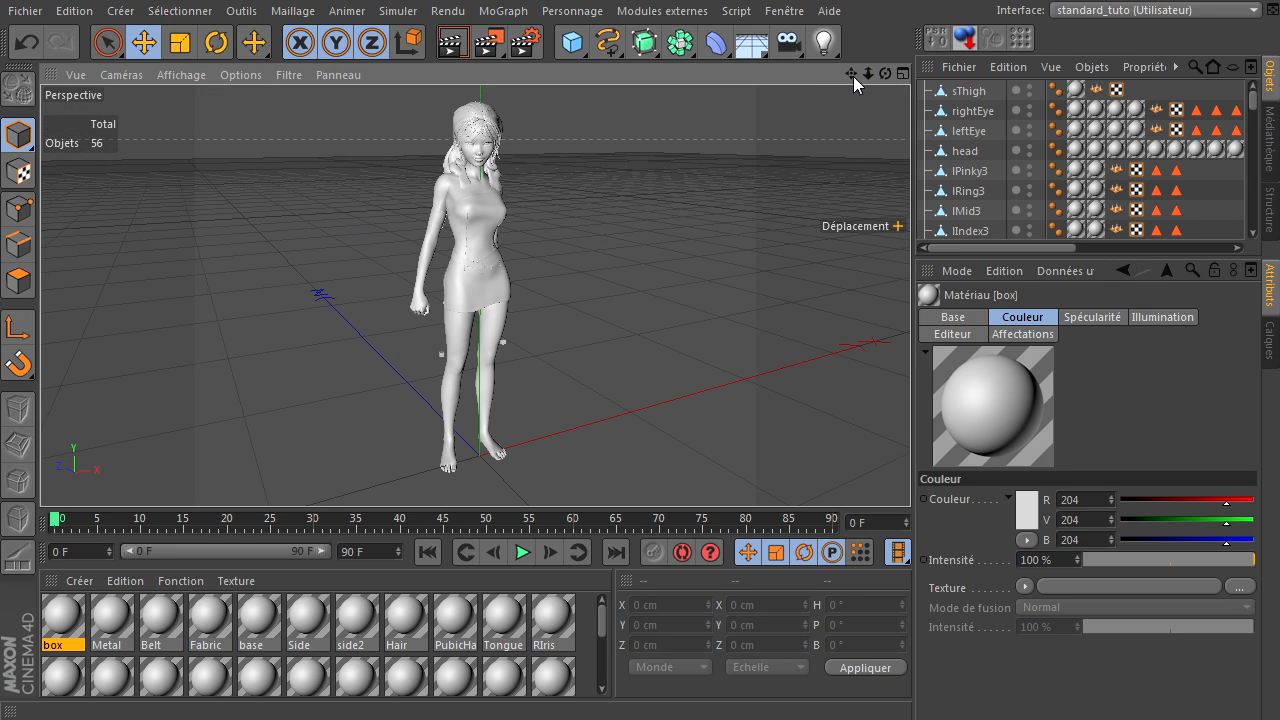
{"action": "left_click", "coordinate": [464, 44]}
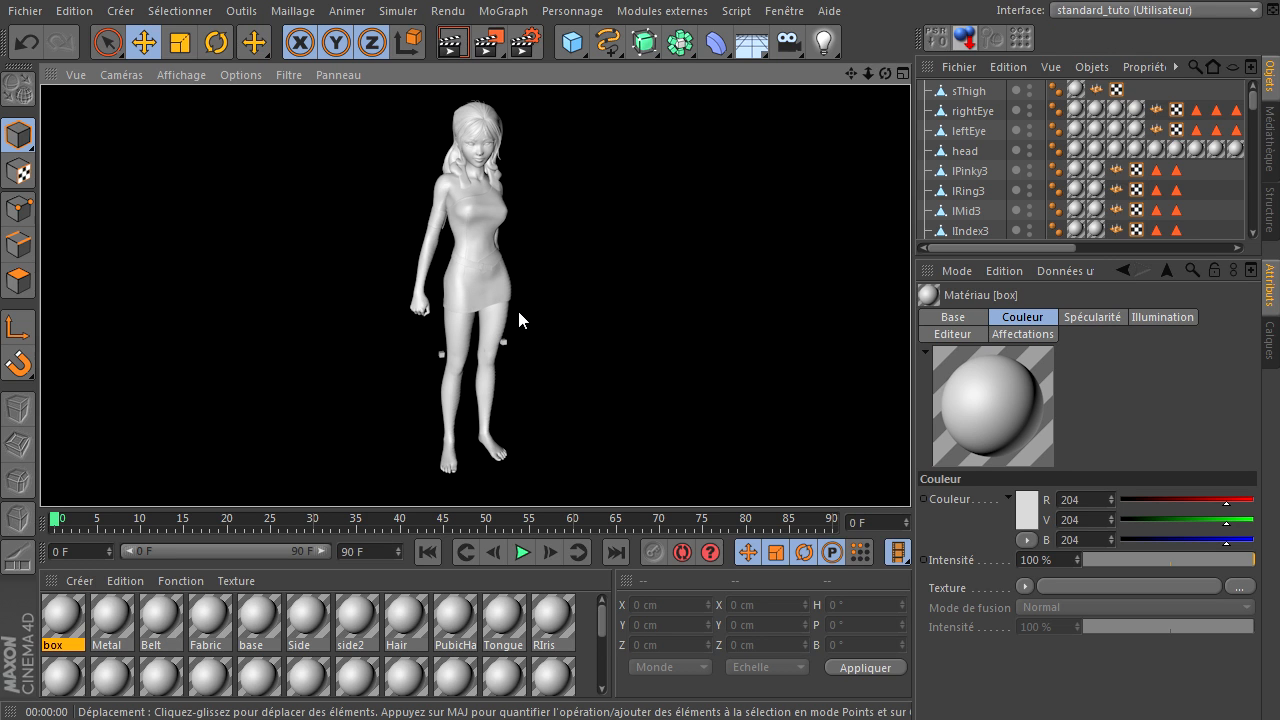
Import aiko_02.obj from the material exchanger folder at scale factor 100 in centimetres and check the list of open projects
{"action": "left_click", "coordinate": [720, 719]}
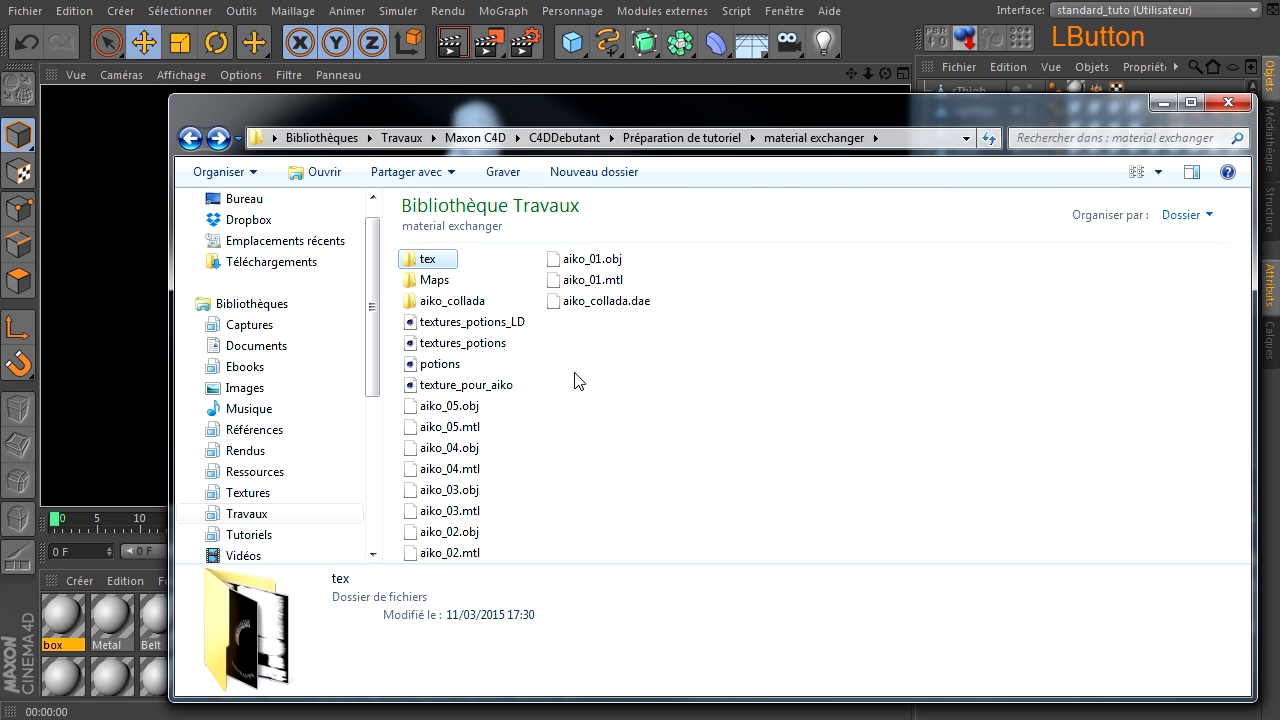
{"action": "left_click_drag", "start_coordinate": [478, 532], "coordinate": [124, 332]}
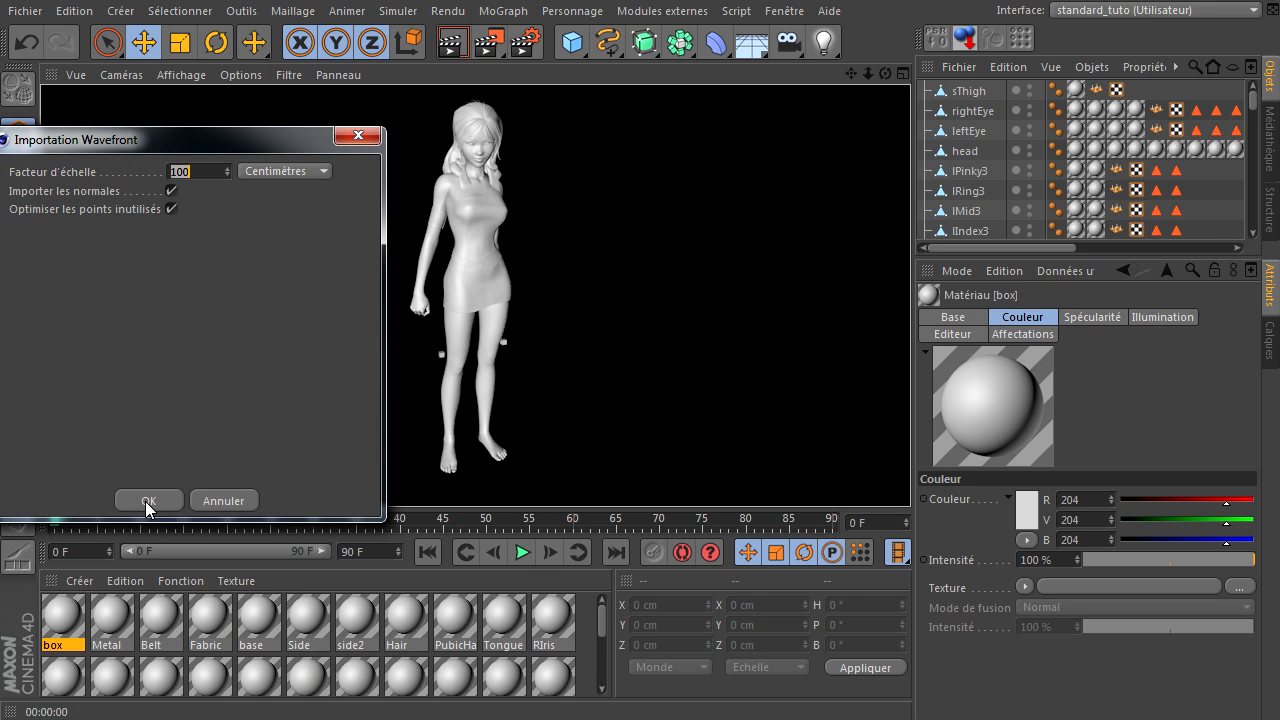
{"action": "left_click", "coordinate": [147, 501]}
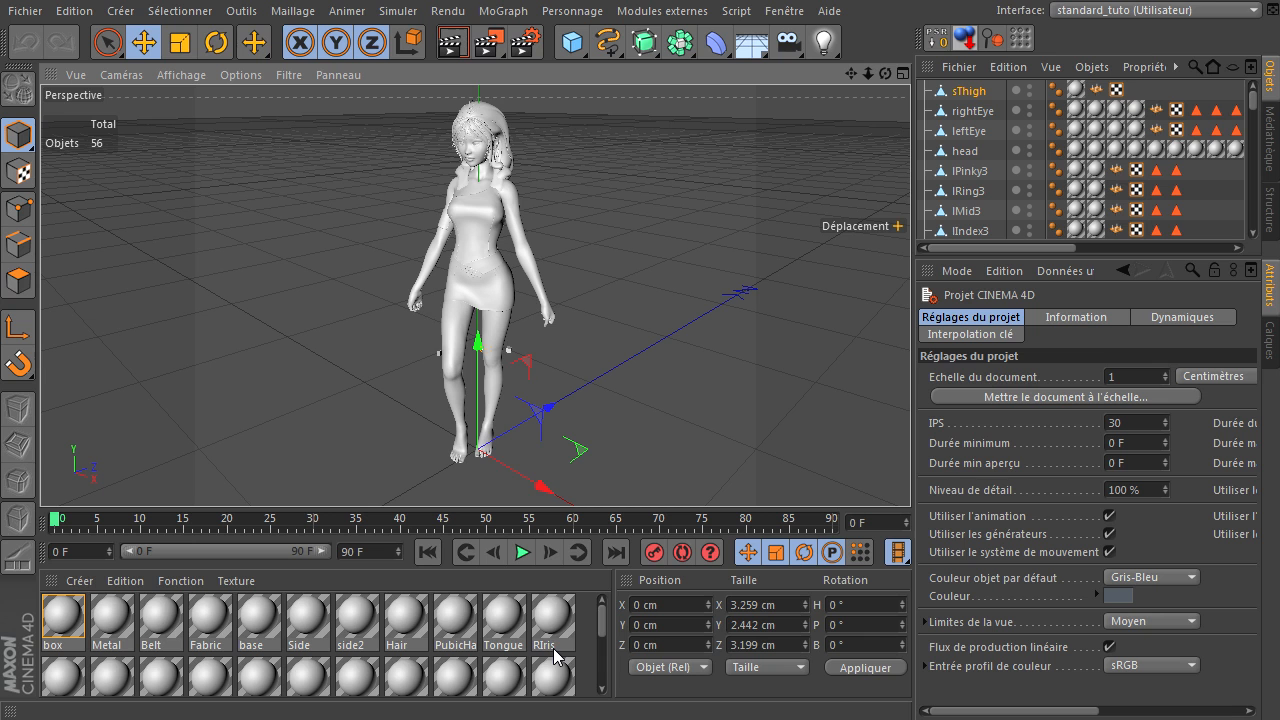
{"action": "left_click", "coordinate": [784, 11]}
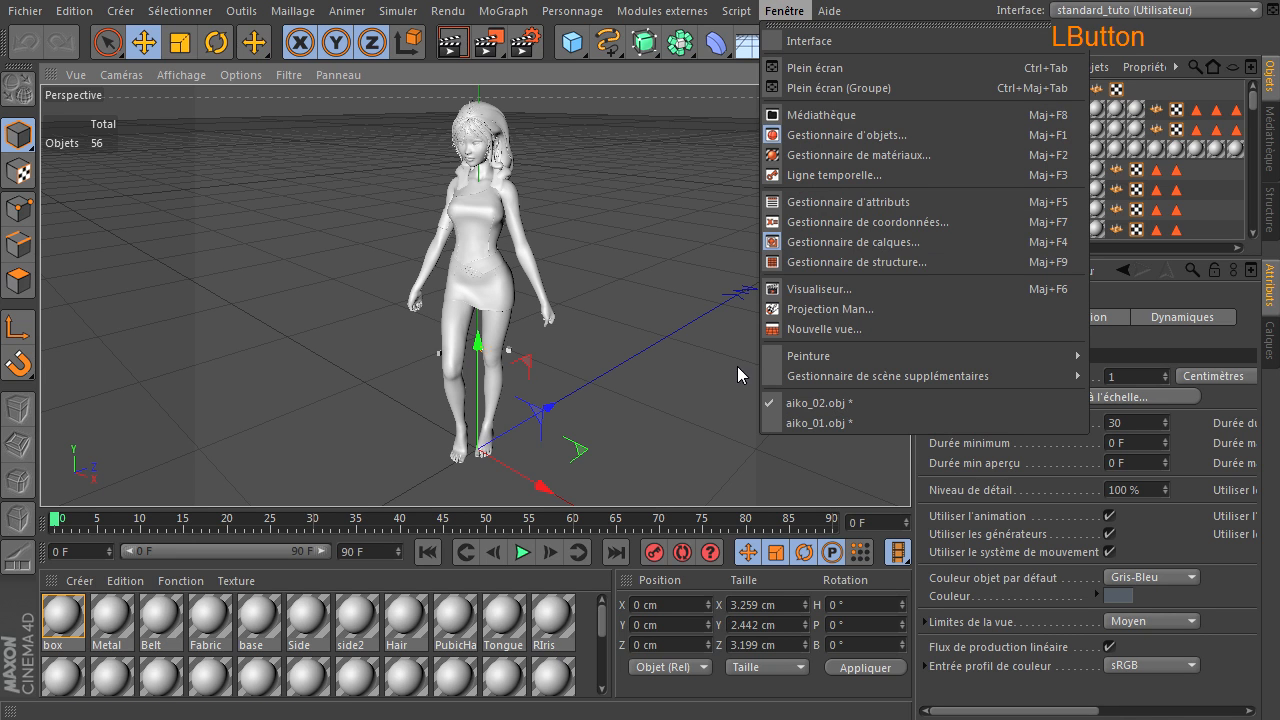
Import aiko_03.obj from the material exchanger folder with the default Wavefront settings
{"action": "left_click", "coordinate": [578, 476]}
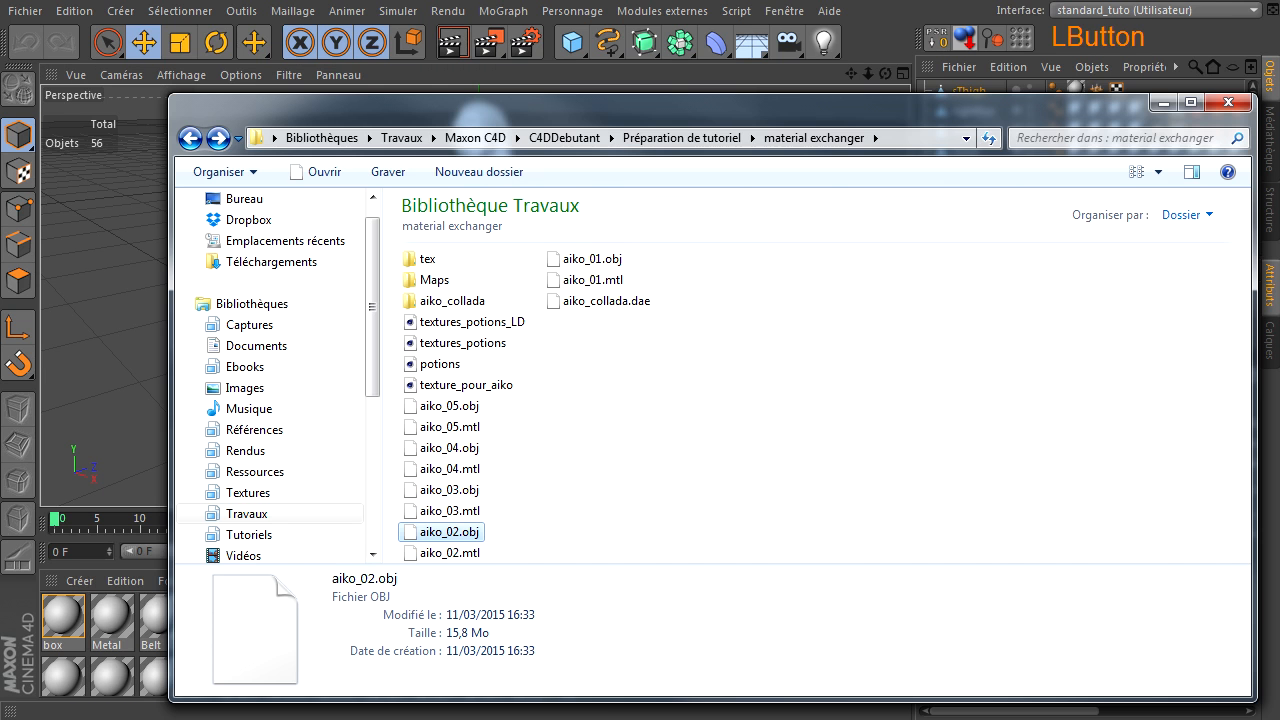
{"action": "left_click", "coordinate": [468, 491]}
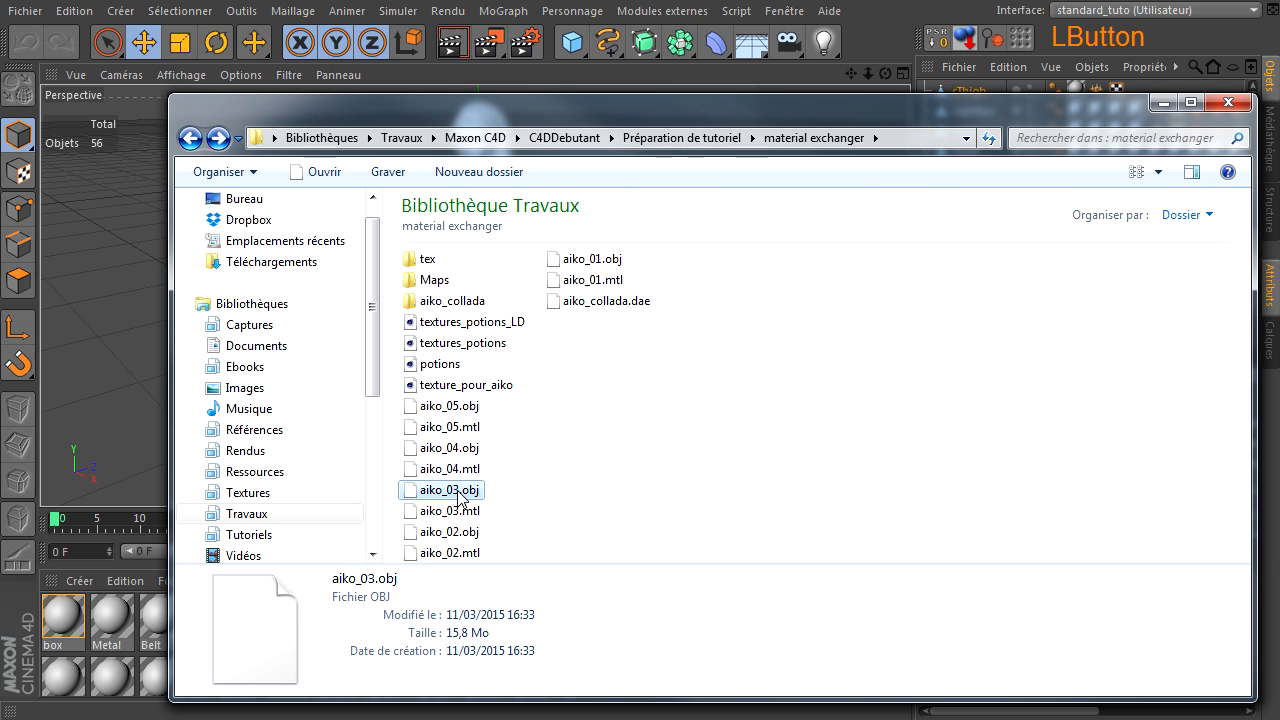
{"action": "key", "text": "Return"}
{"action": "left_click", "coordinate": [134, 545]}
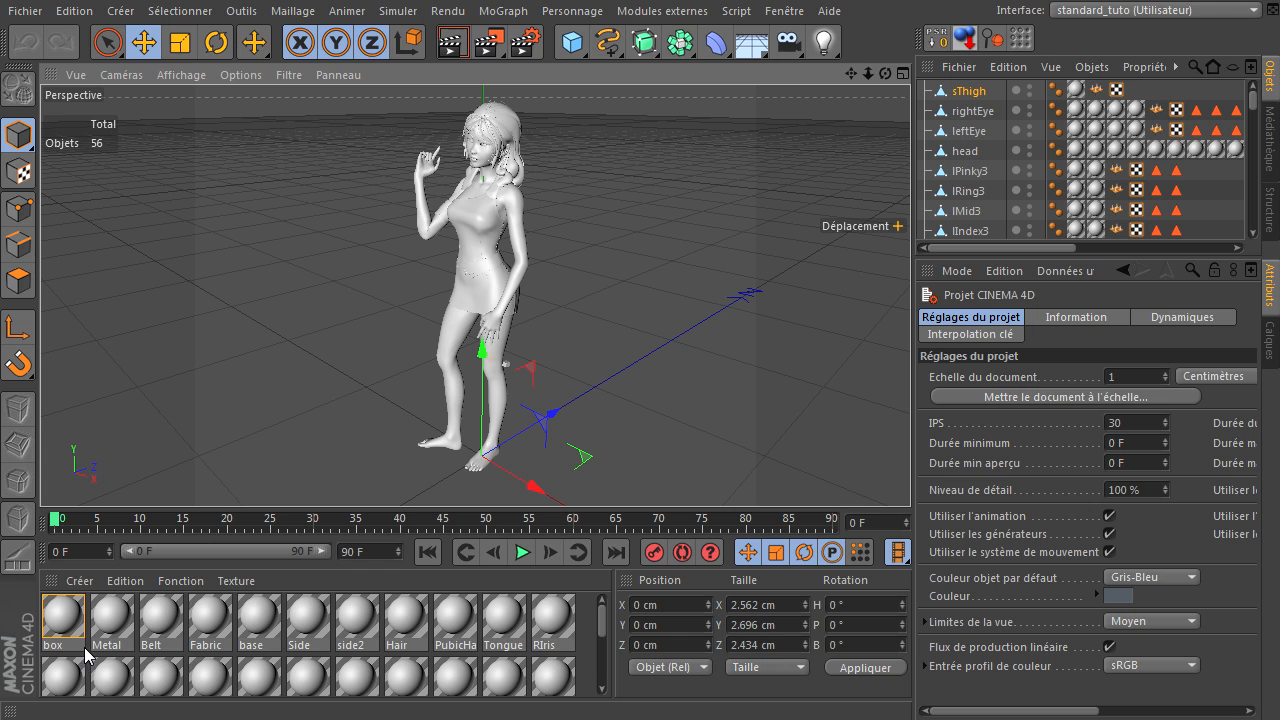
Import aiko_04.obj from the material exchanger folder, keeping the scale factor of 100 centimetres
{"action": "left_click", "coordinate": [400, 719]}
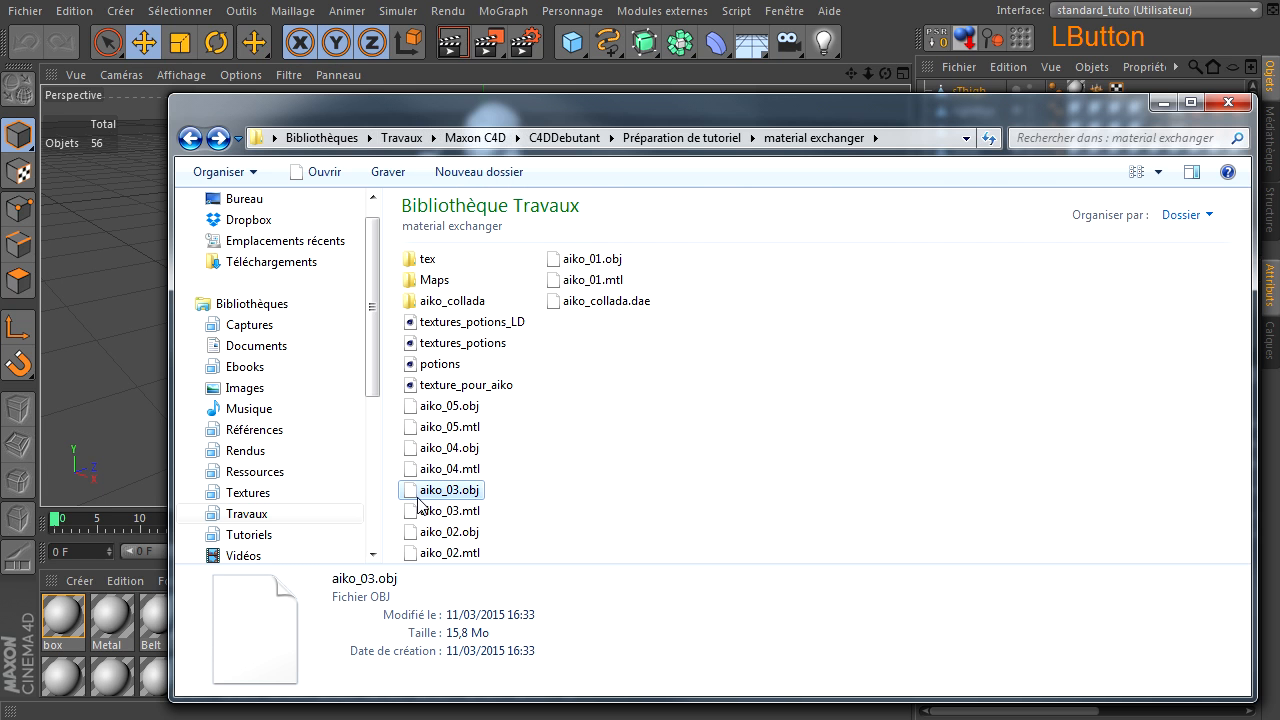
{"action": "left_click_drag", "start_coordinate": [423, 455], "coordinate": [123, 321]}
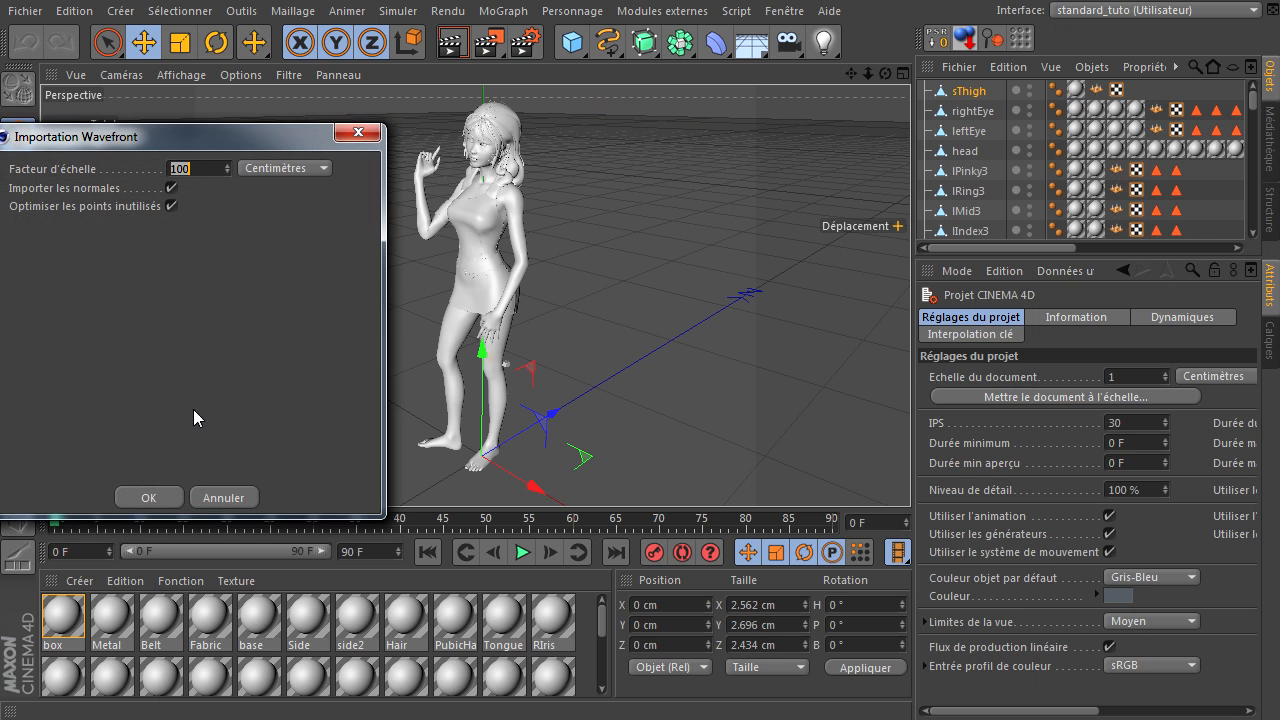
{"action": "left_click", "coordinate": [155, 495]}
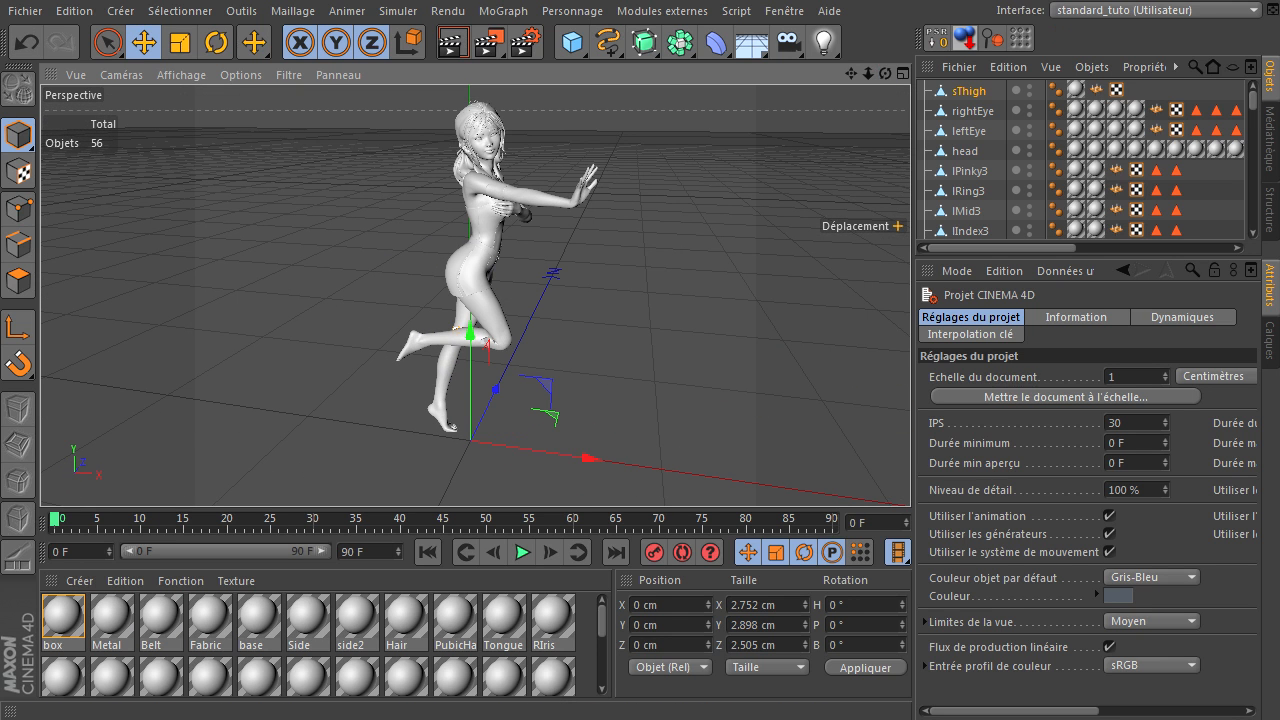
Import aiko_05.obj from the material exchanger folder and view the posed figure from the front
{"action": "left_click", "coordinate": [440, 718]}
{"action": "left_click_drag", "start_coordinate": [441, 409], "coordinate": [111, 334]}
{"action": "left_click", "coordinate": [166, 505]}
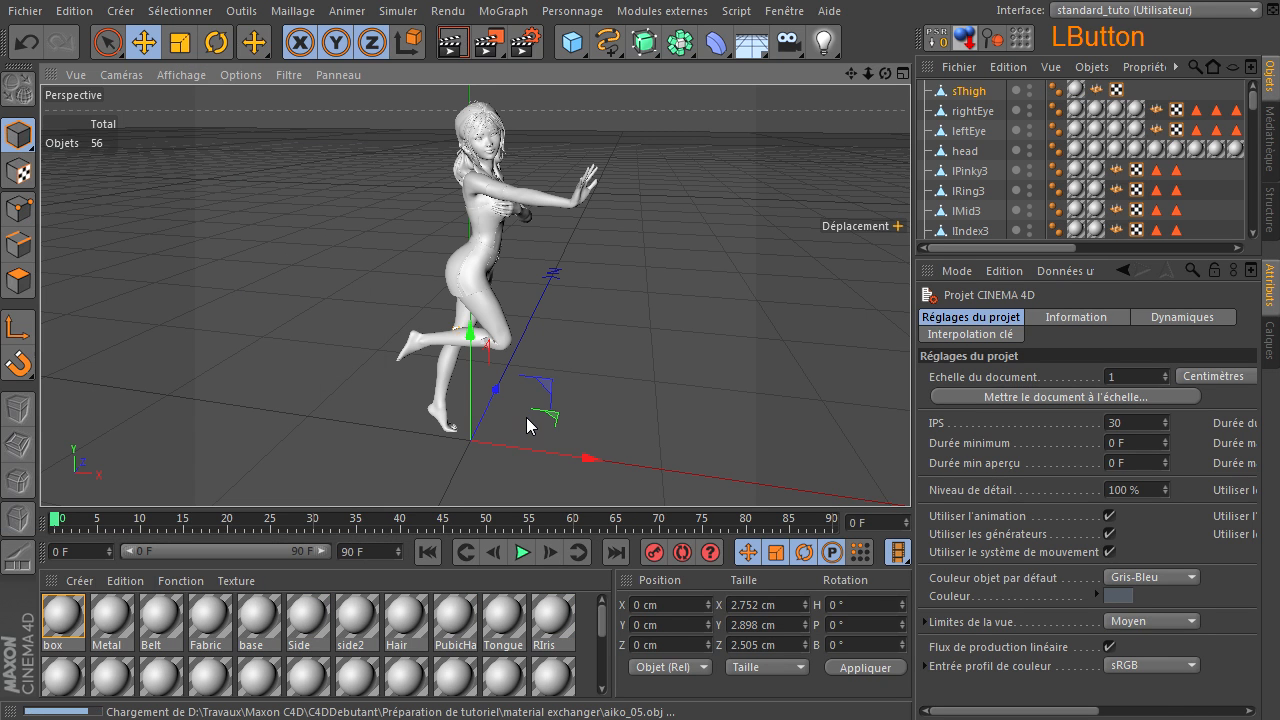
{"action": "left_click_drag", "start_coordinate": [887, 74], "coordinate": [1030, 80]}
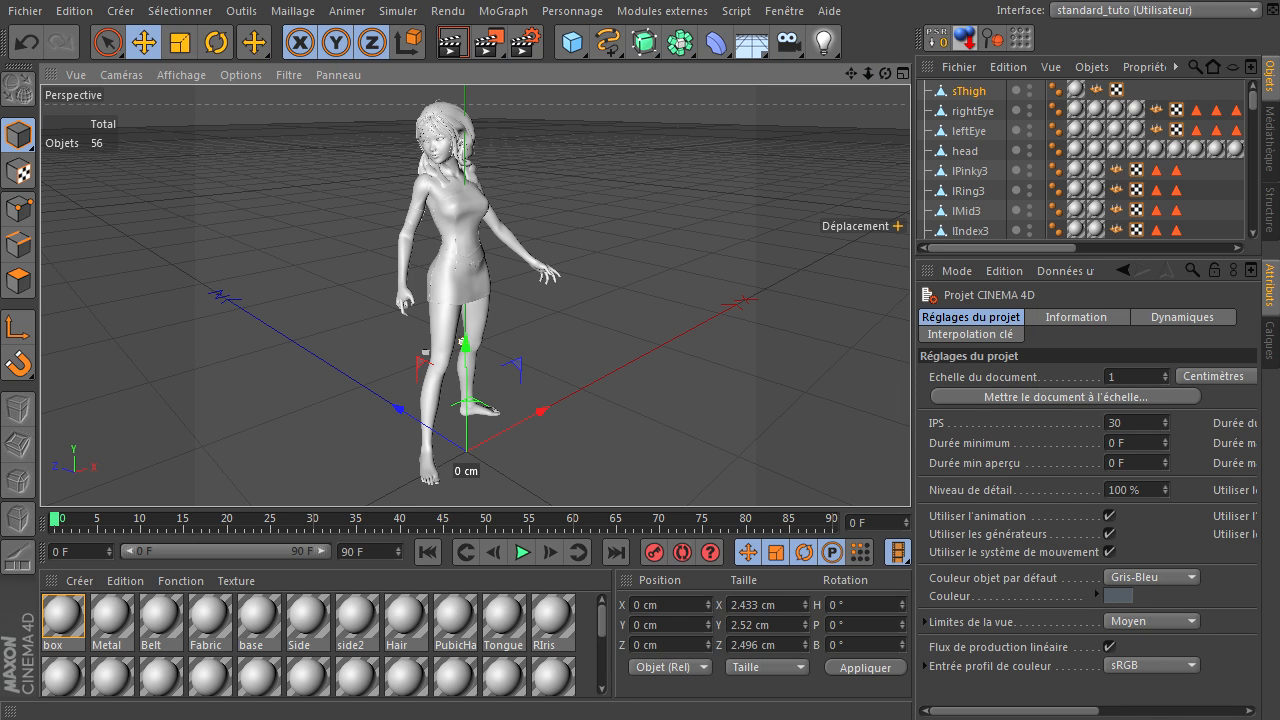
Switch to DAZ Studio, examine the export formats including COLLADA (*.dae), cancel the export and return to Cinema 4D
{"action": "left_click", "coordinate": [430, 718]}
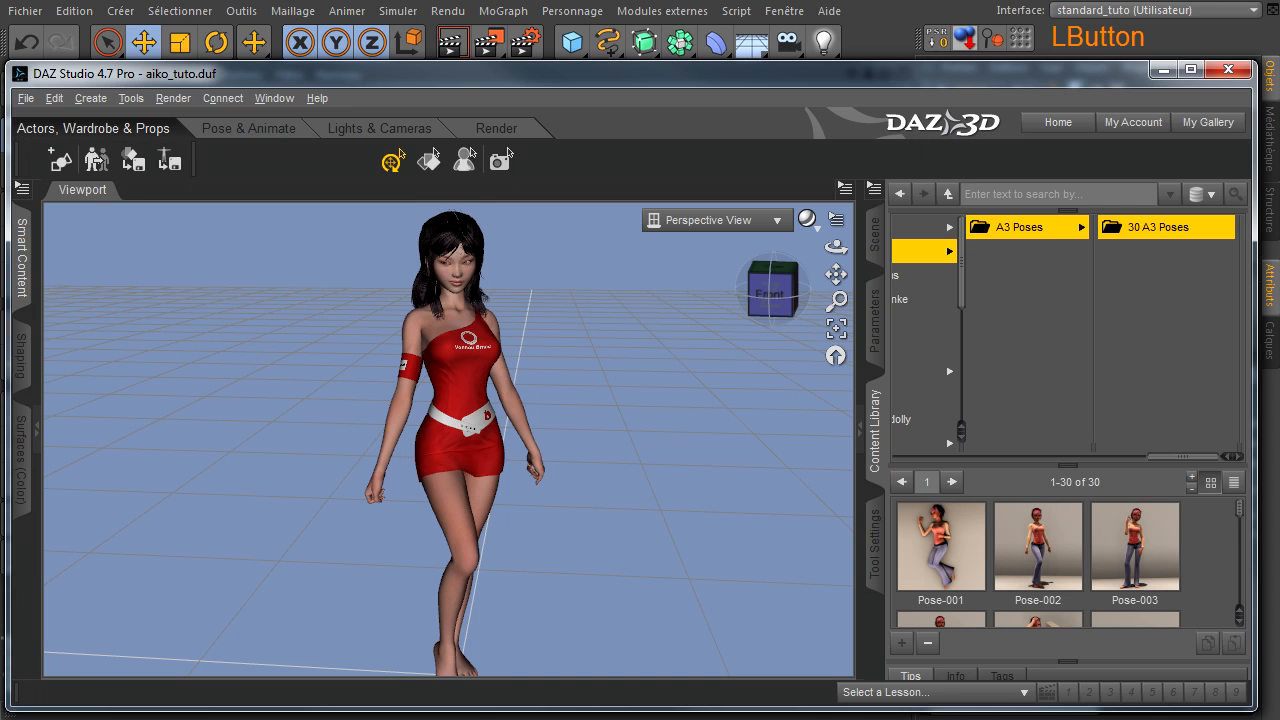
{"action": "left_click", "coordinate": [26, 98]}
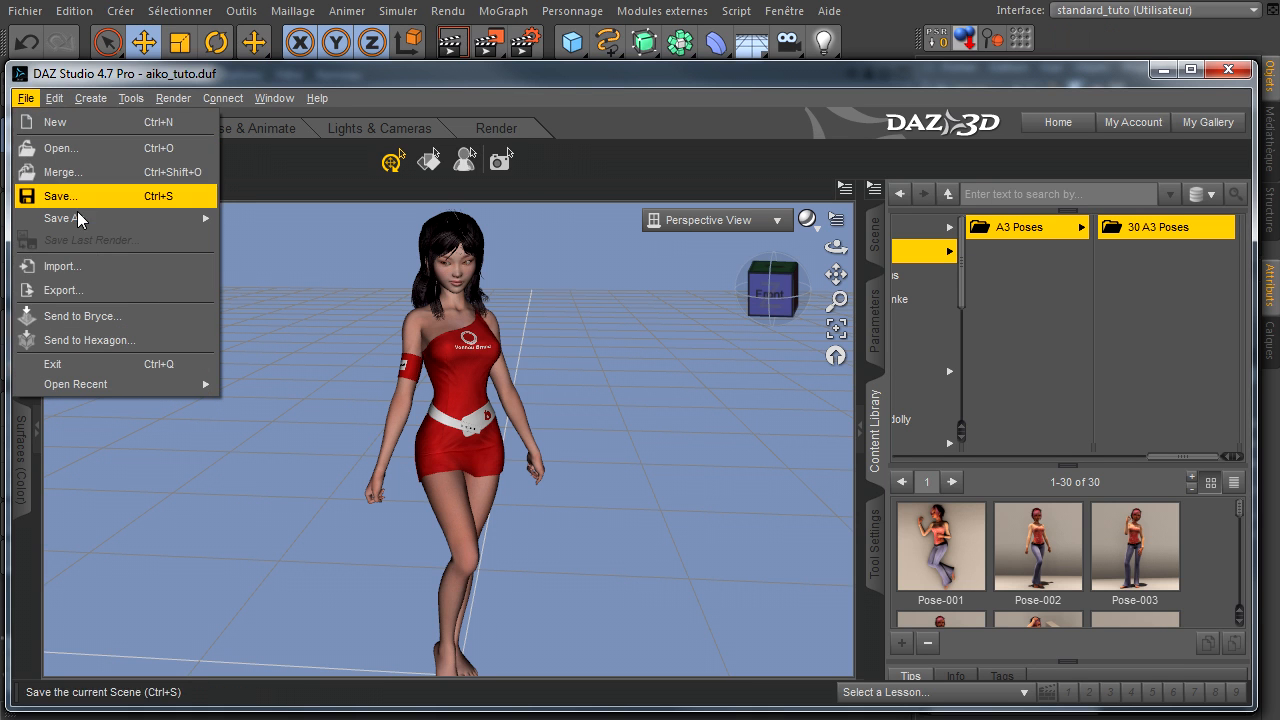
{"action": "left_click", "coordinate": [120, 292]}
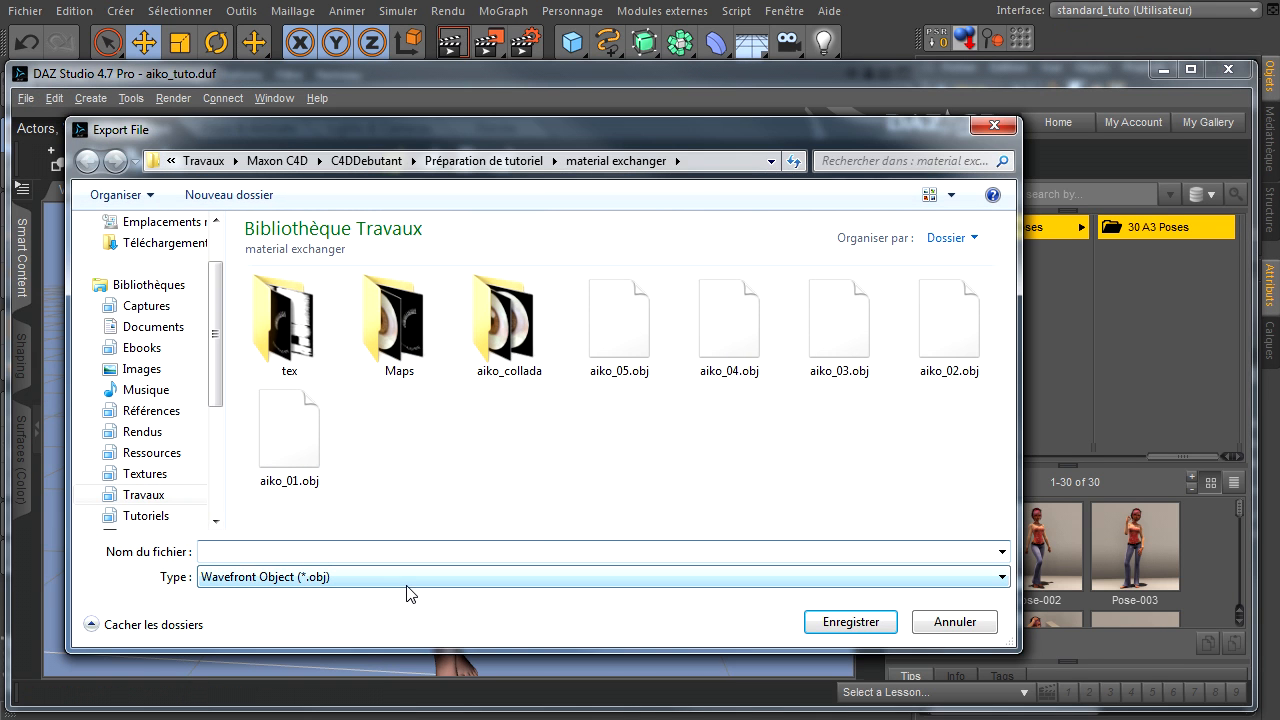
{"action": "left_click", "coordinate": [406, 580]}
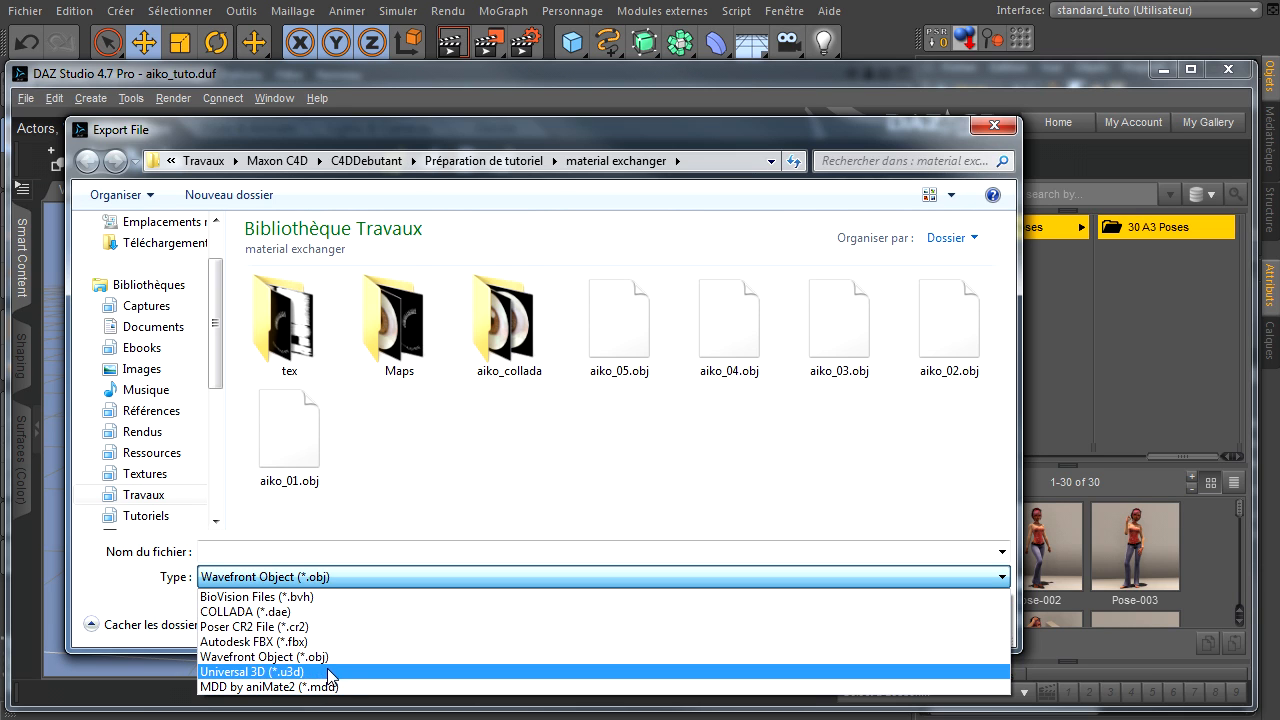
{"action": "left_click", "coordinate": [350, 611]}
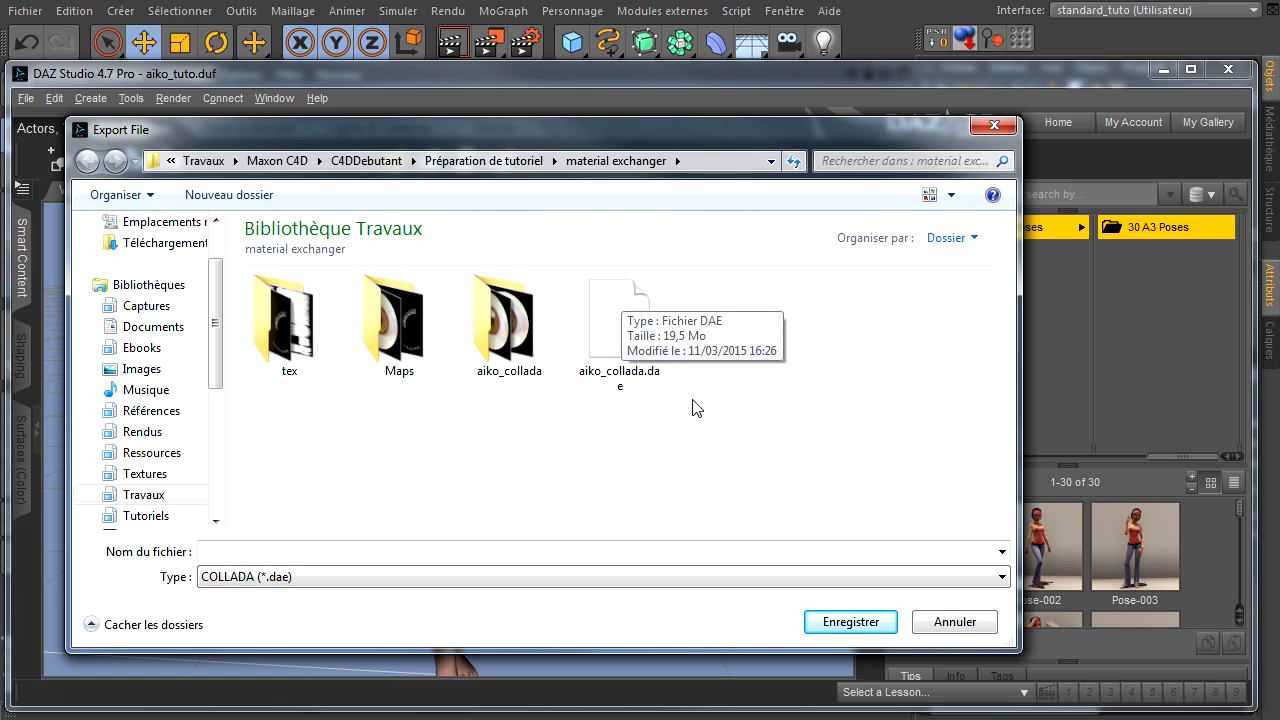
{"action": "left_click", "coordinate": [960, 621]}
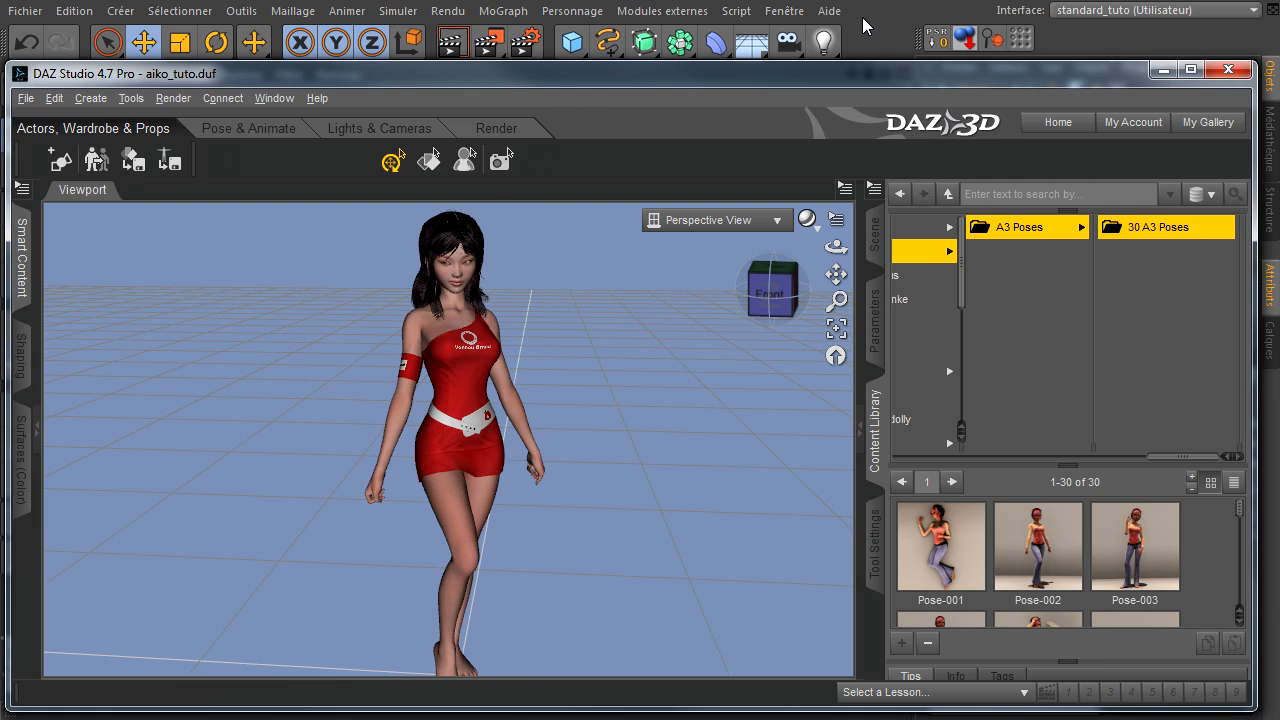
{"action": "left_click", "coordinate": [870, 30]}
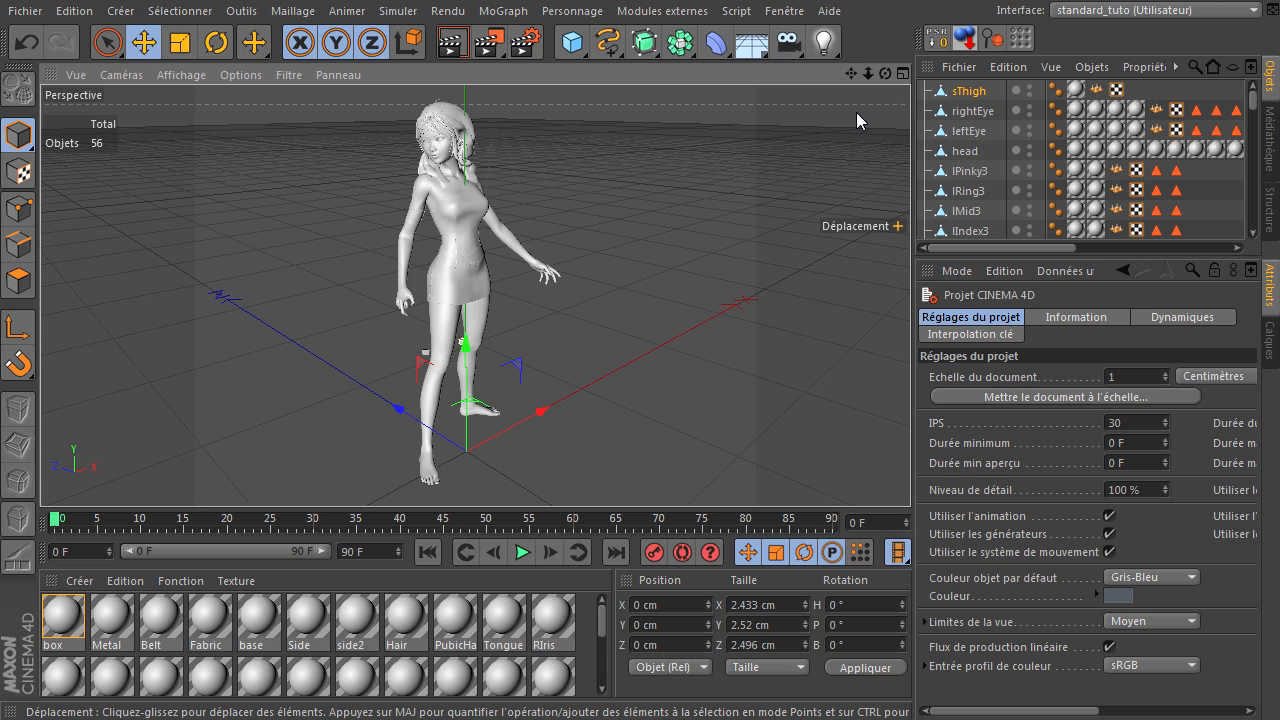
Import aiko_collada.dae from the material exchanger folder with COLLADA scale 1 and inspect the textured figure with its clothing and hair
{"action": "left_click", "coordinate": [751, 195]}
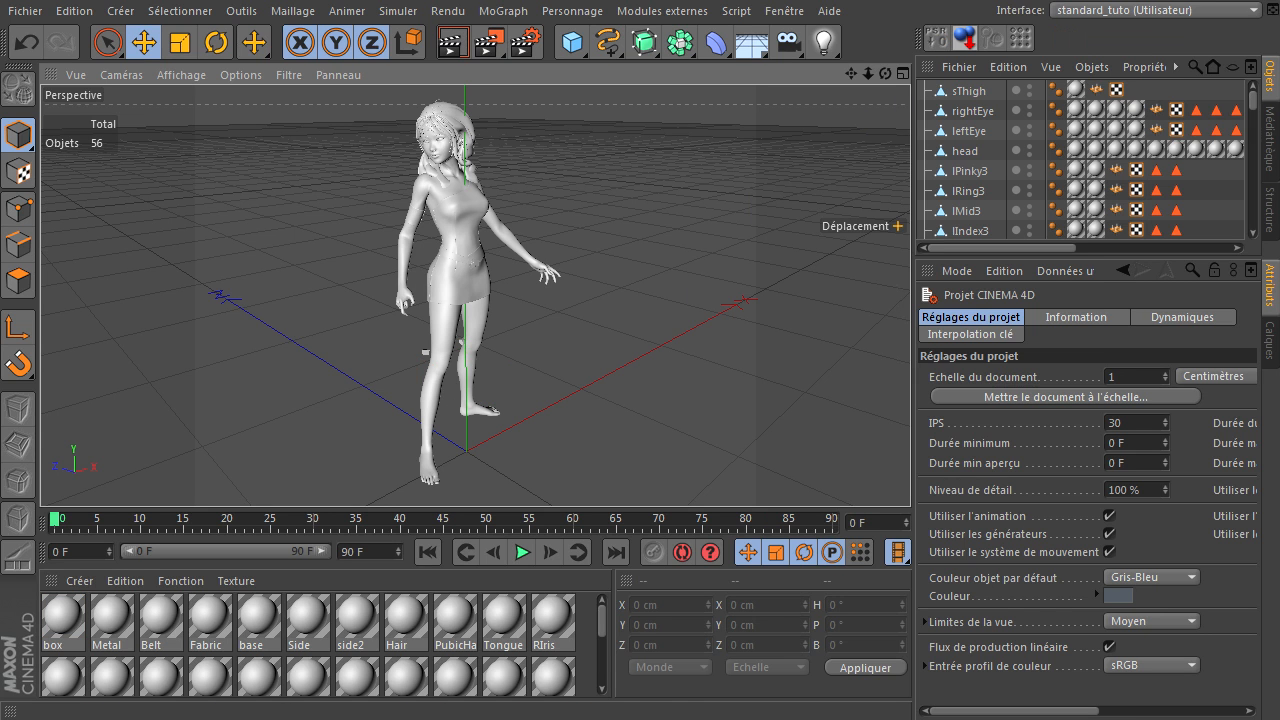
{"action": "left_click", "coordinate": [780, 719]}
{"action": "left_click", "coordinate": [800, 398]}
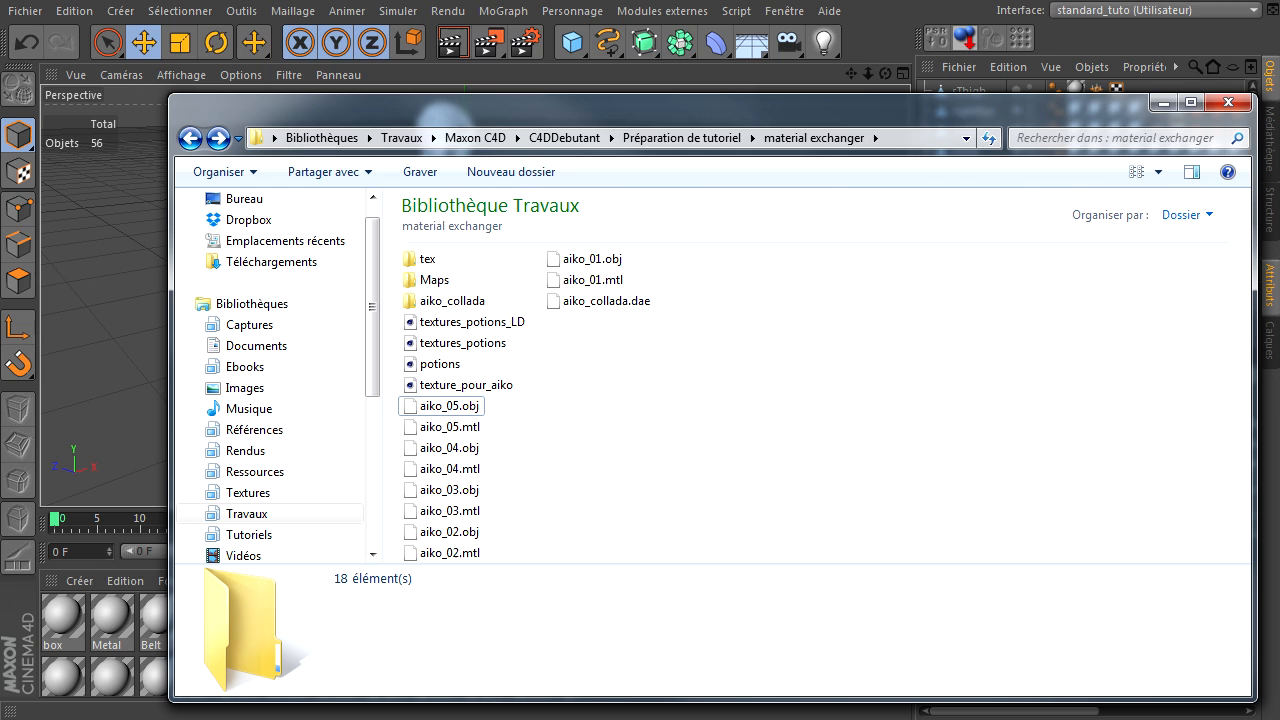
{"action": "double_click", "coordinate": [605, 300]}
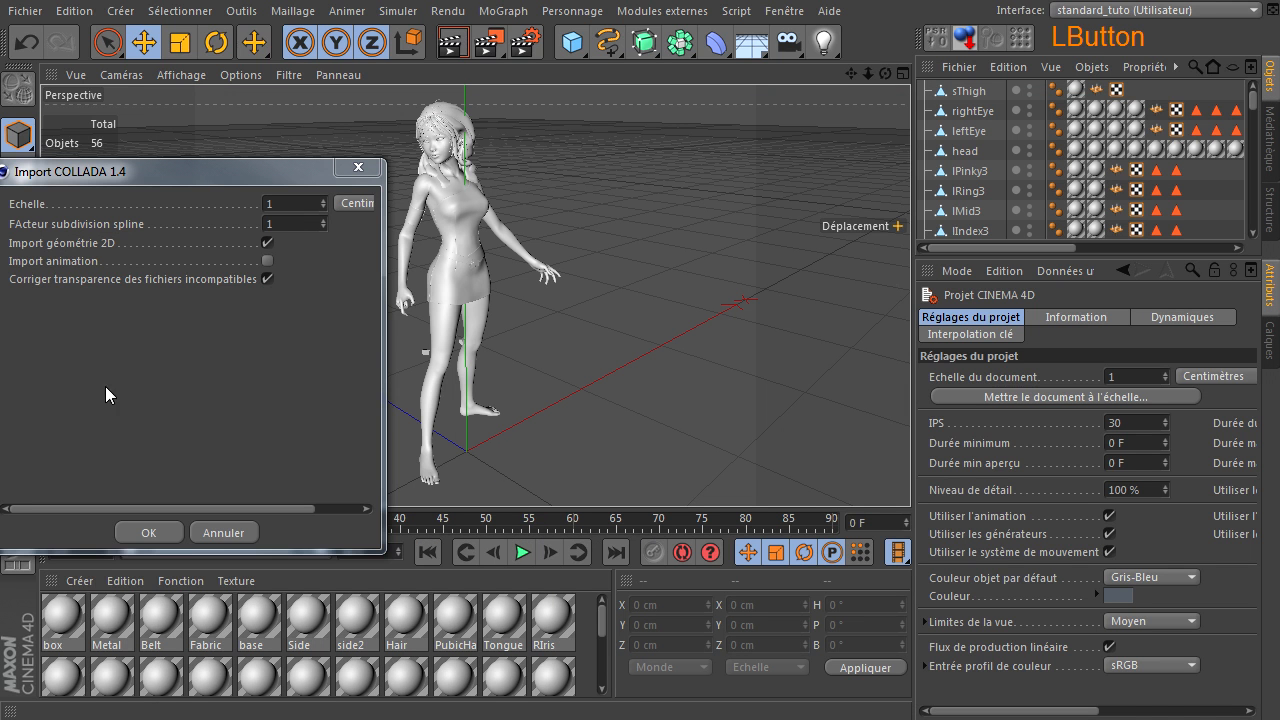
{"action": "left_click_drag", "start_coordinate": [153, 174], "coordinate": [190, 82]}
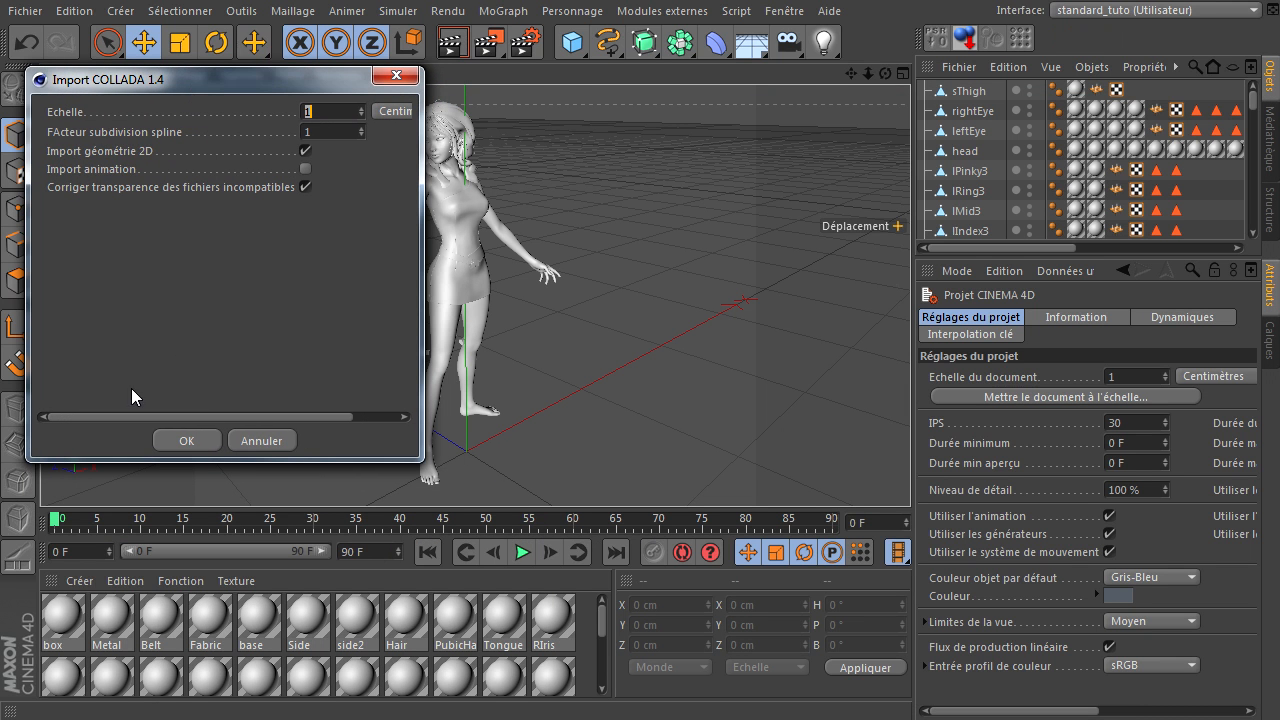
{"action": "left_click", "coordinate": [186, 440]}
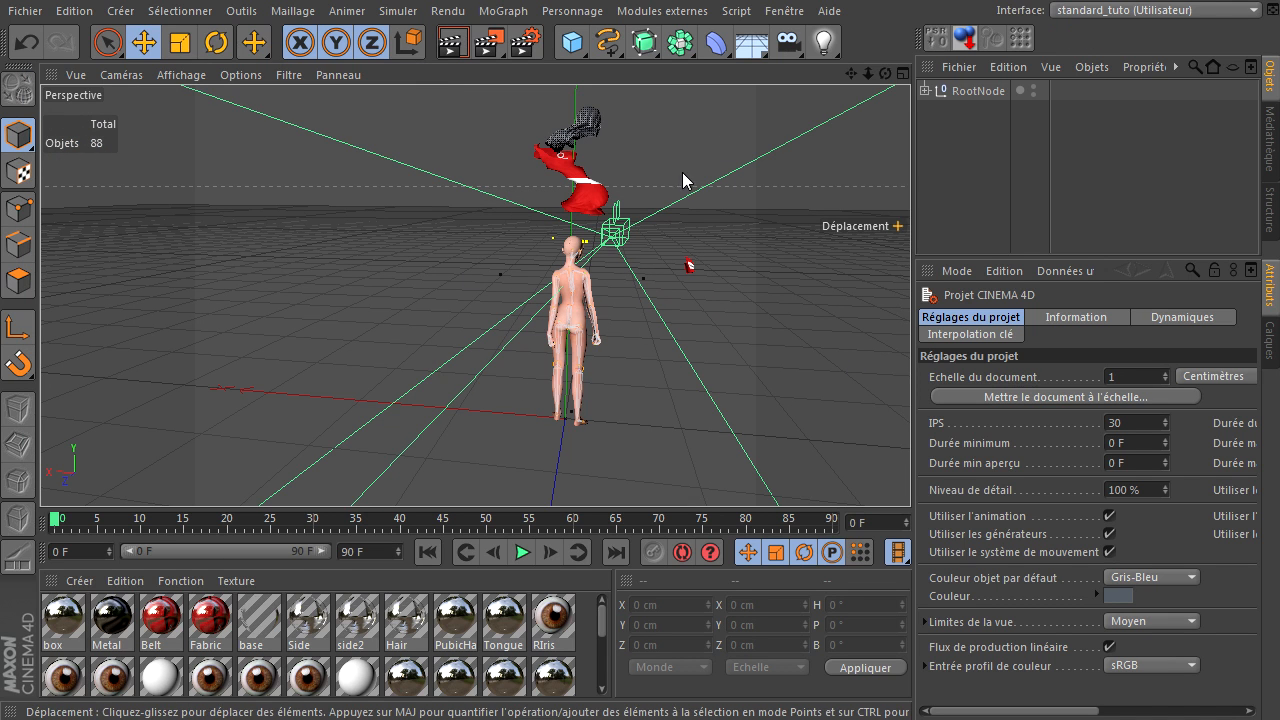
{"action": "left_click_drag", "start_coordinate": [851, 73], "coordinate": [910, 490]}
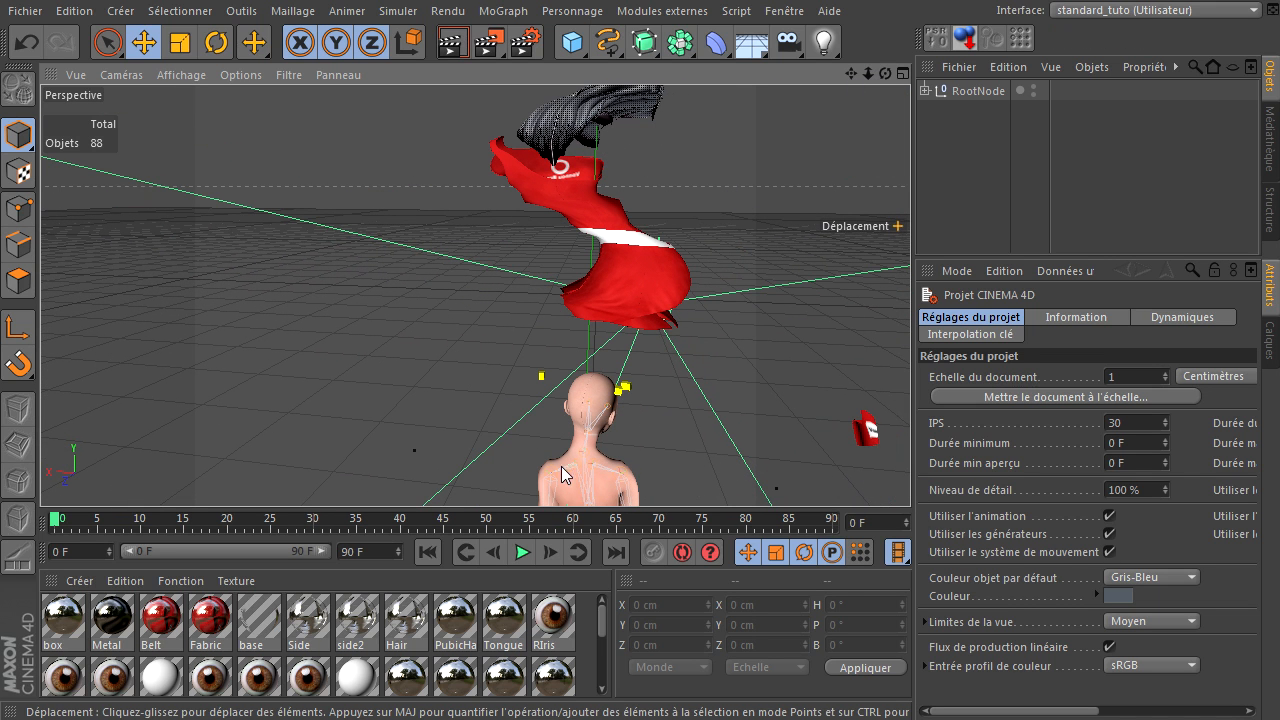
Select the hair mesh, enlarge the material manager to show all materials, and examine the skin materials' settings
{"action": "left_click", "coordinate": [611, 240]}
{"action": "left_click", "coordinate": [582, 120]}
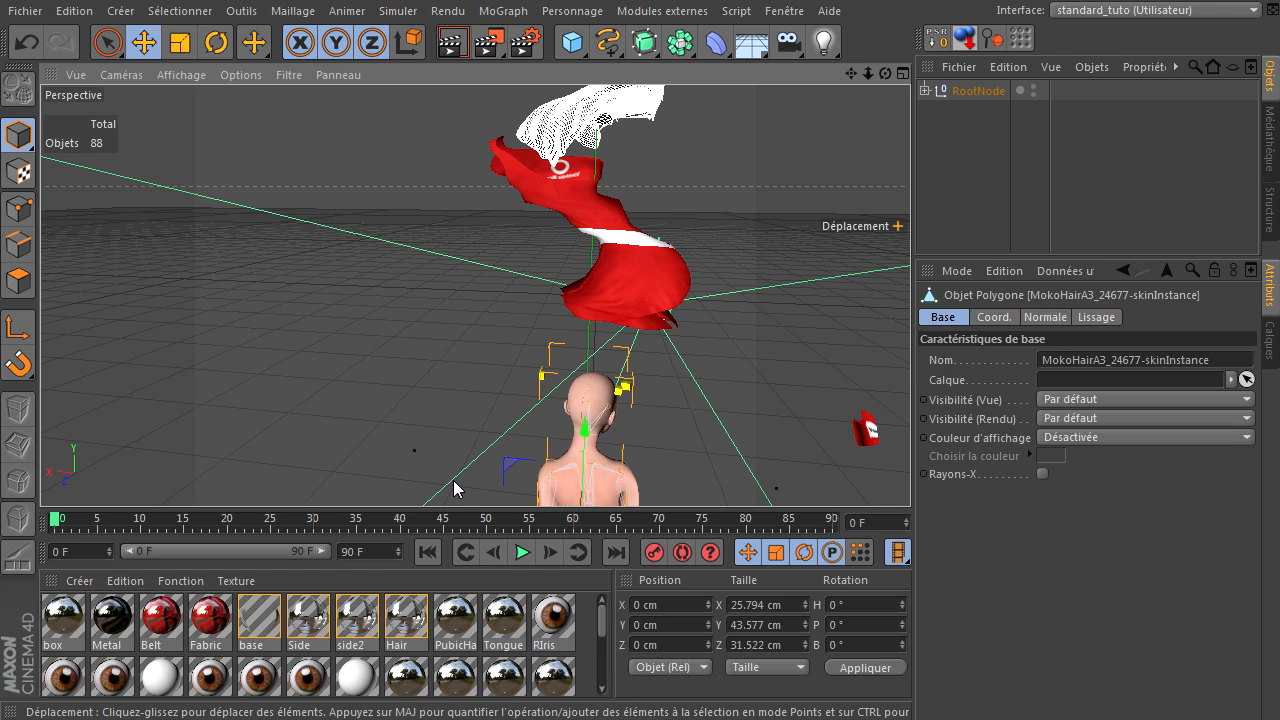
{"action": "left_click_drag", "start_coordinate": [444, 509], "coordinate": [443, 222]}
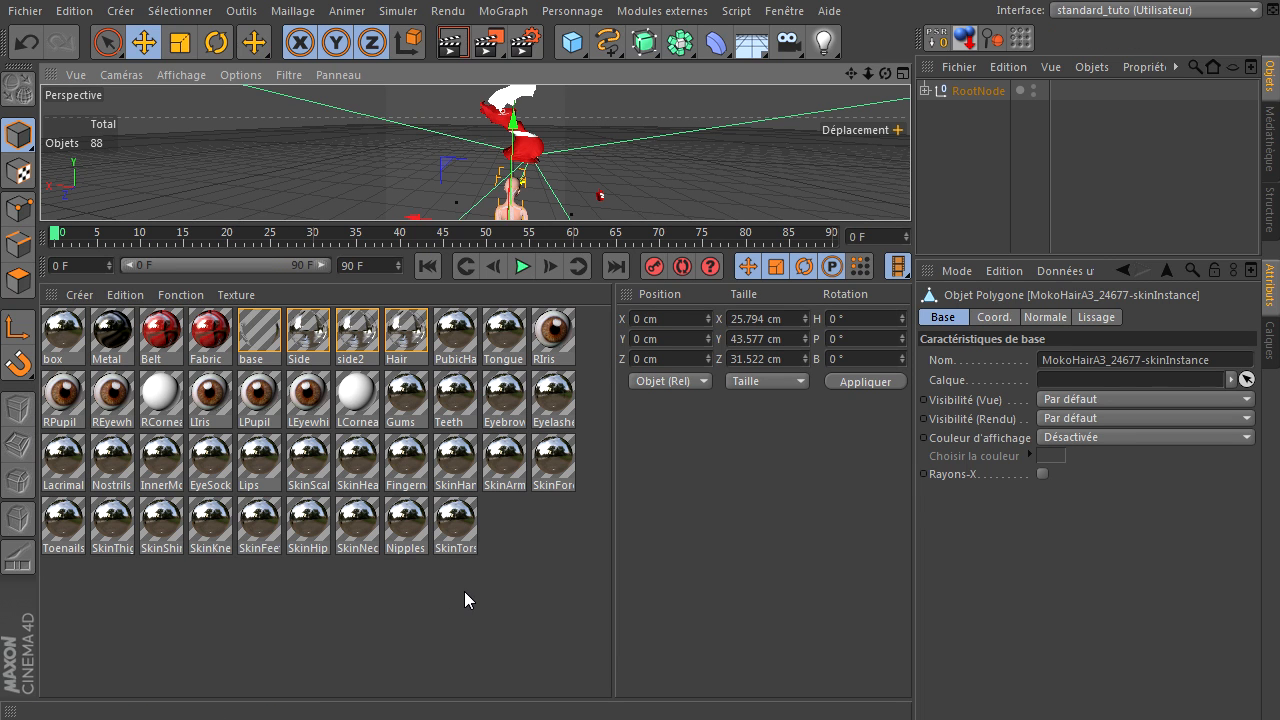
{"action": "left_click", "coordinate": [460, 525]}
{"action": "left_click", "coordinate": [357, 525]}
{"action": "left_click", "coordinate": [310, 525]}
{"action": "left_click", "coordinate": [212, 525]}
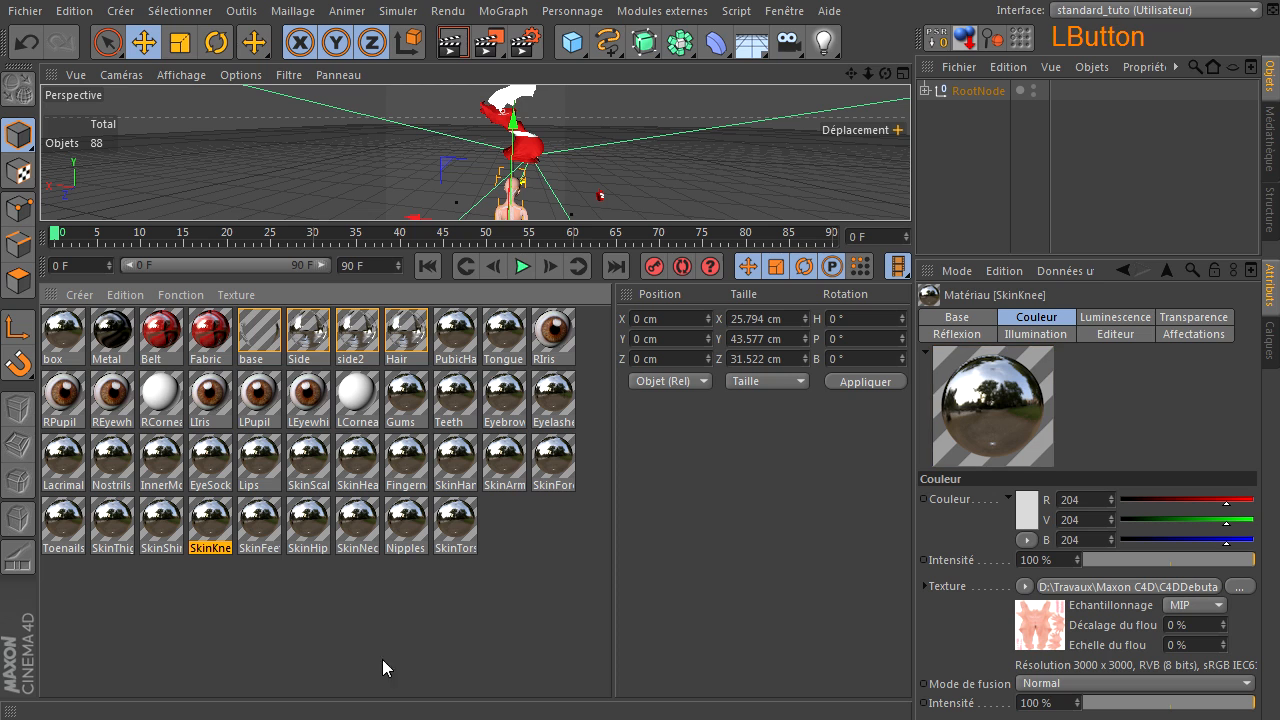
Select all materials and disable their Réflexion, Luminescence and Transparence channels
{"action": "left_click_drag", "start_coordinate": [587, 323], "coordinate": [51, 639]}
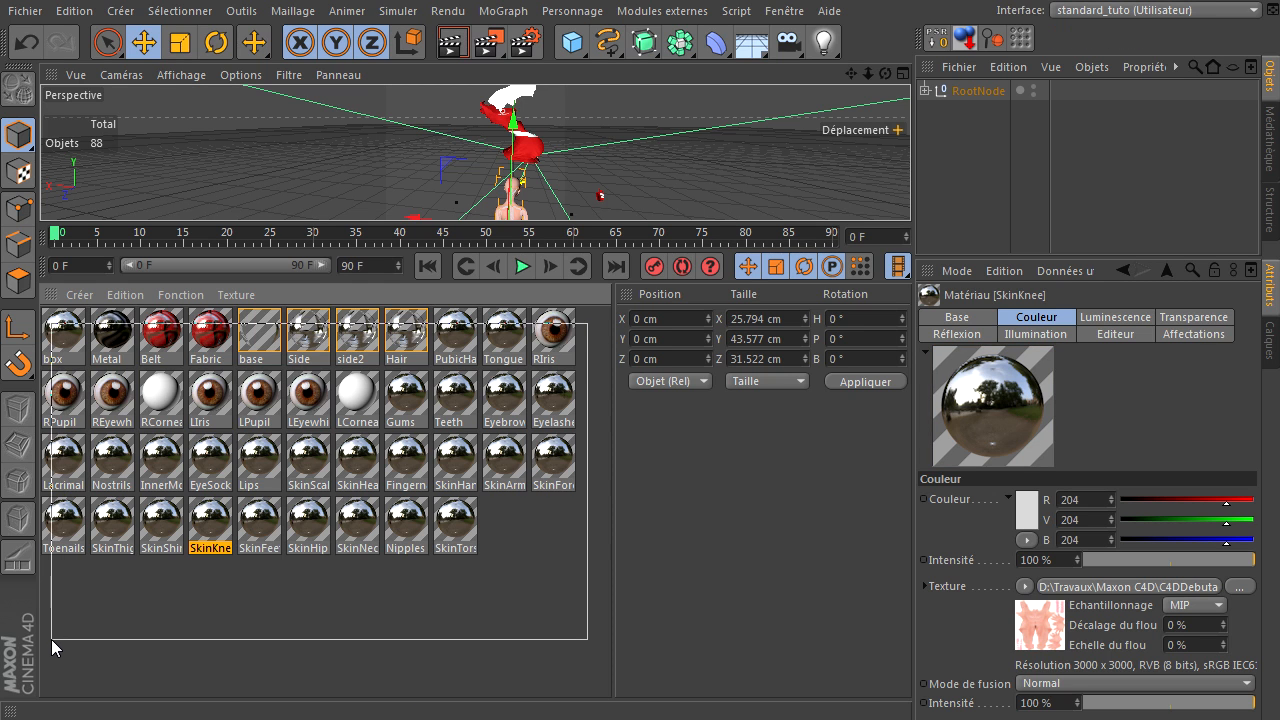
{"action": "left_click", "coordinate": [957, 317]}
{"action": "left_click", "coordinate": [1011, 575]}
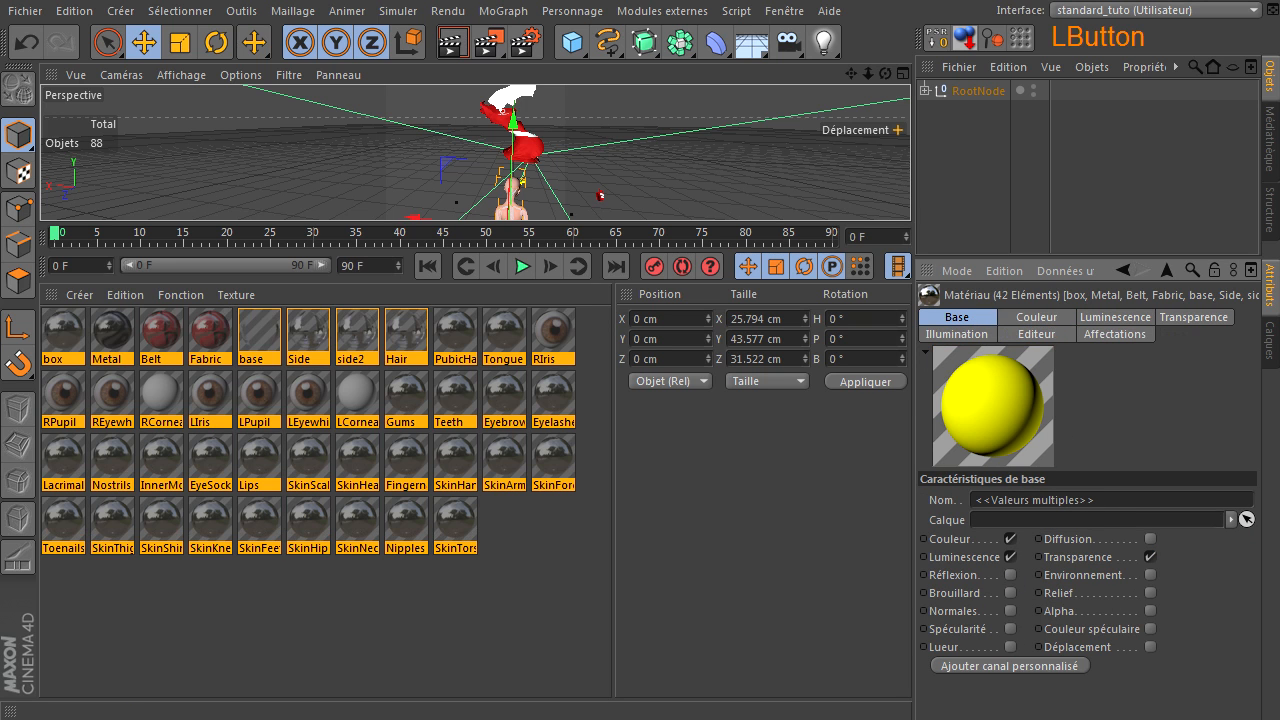
{"action": "left_click", "coordinate": [1009, 557]}
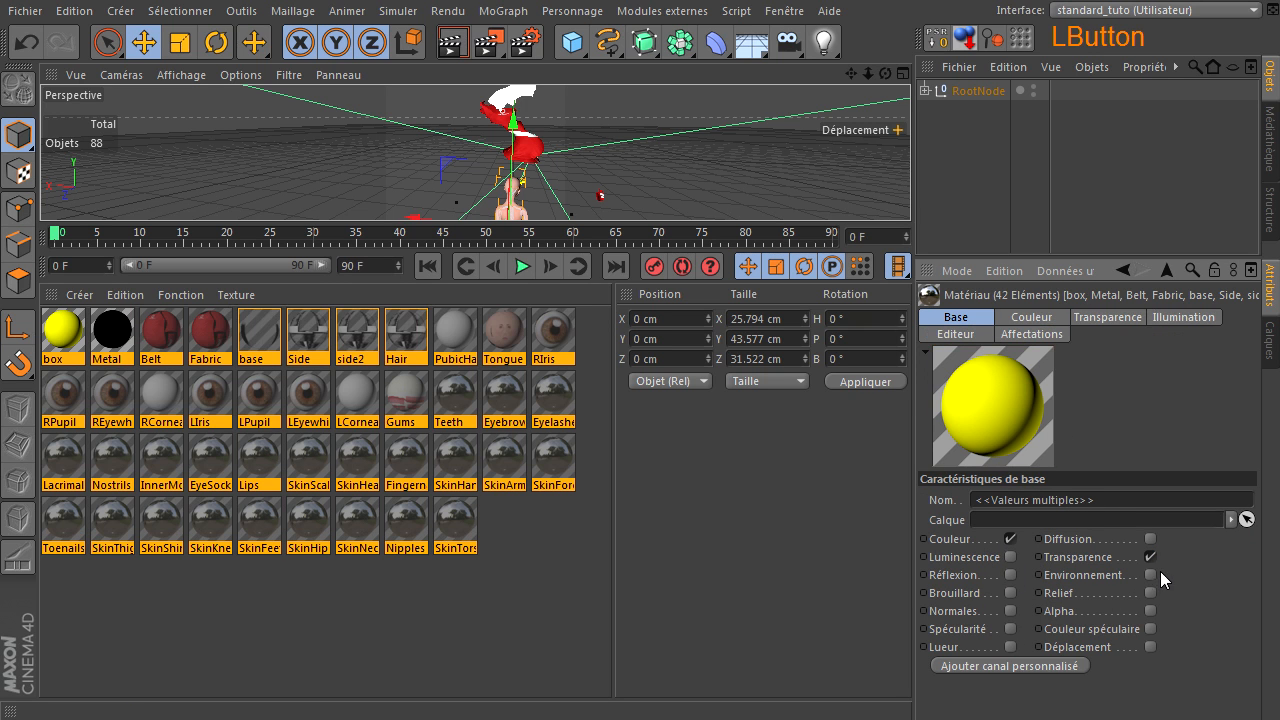
{"action": "left_click", "coordinate": [1149, 559]}
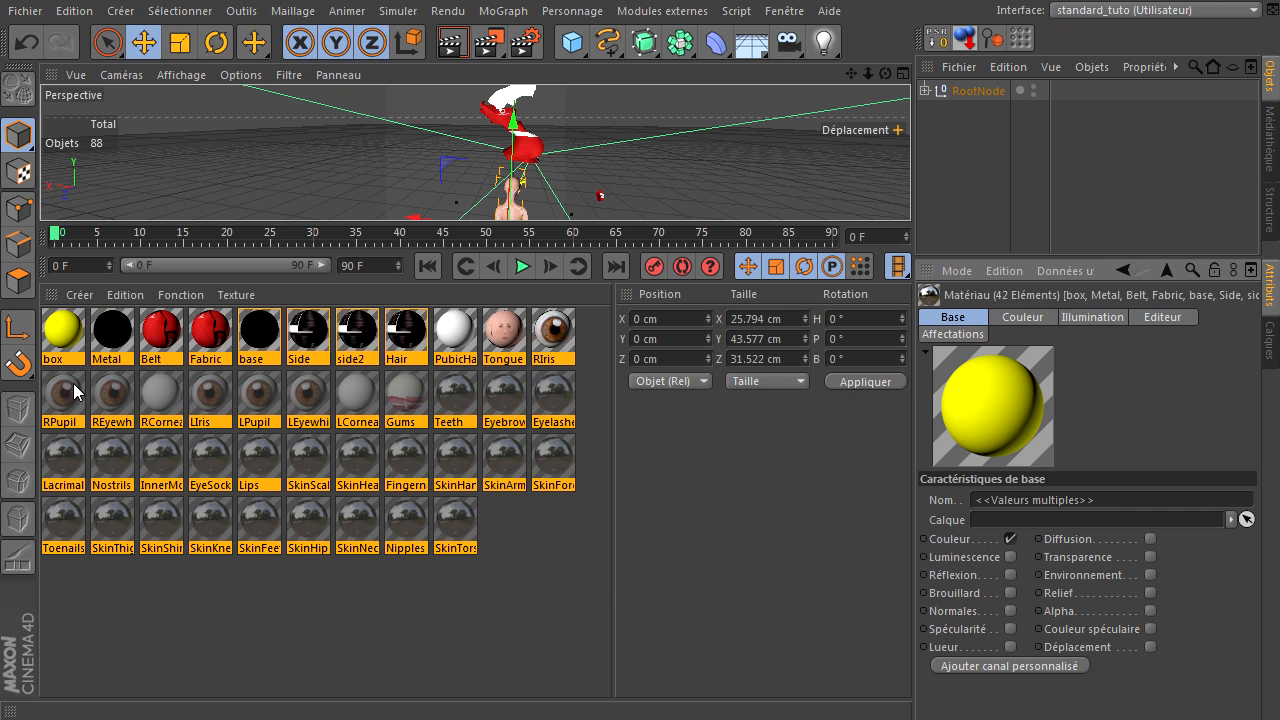
{"action": "left_click", "coordinate": [413, 609]}
Enable the Alpha channel on the Side, side2 and Hair materials and open its settings
{"action": "left_click", "coordinate": [307, 343]}
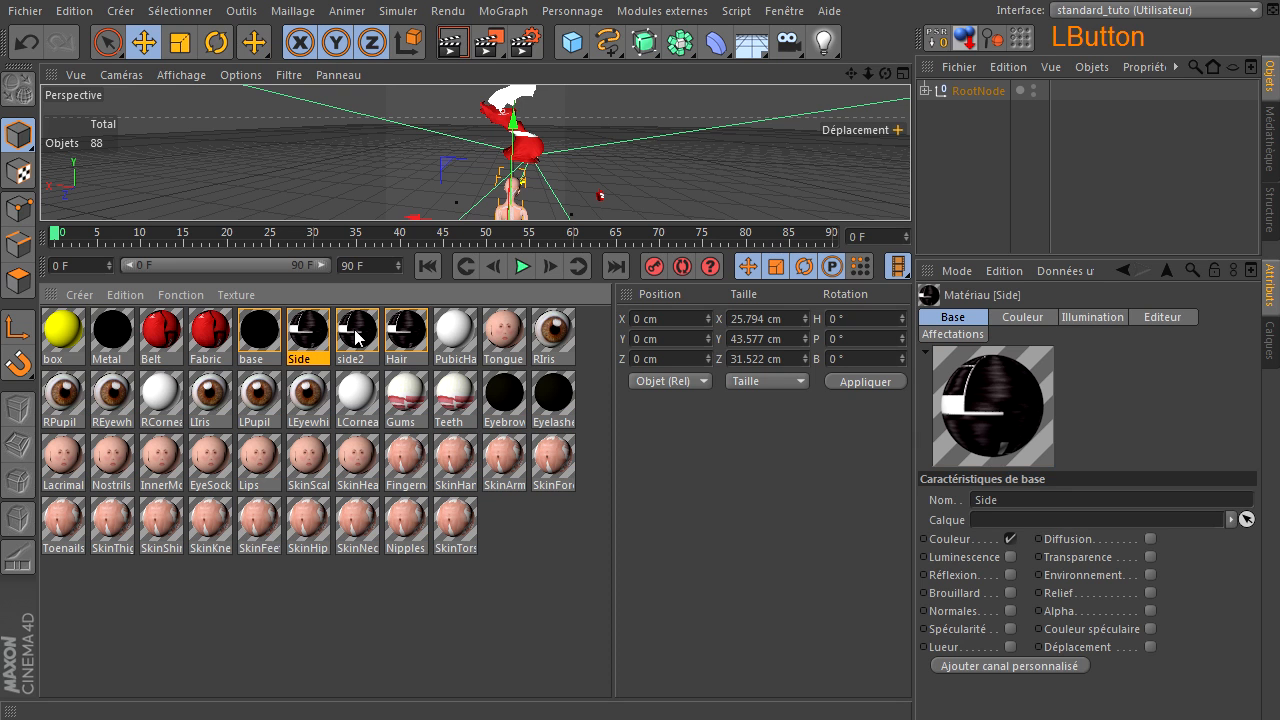
{"action": "left_click", "coordinate": [400, 336], "text": "shift"}
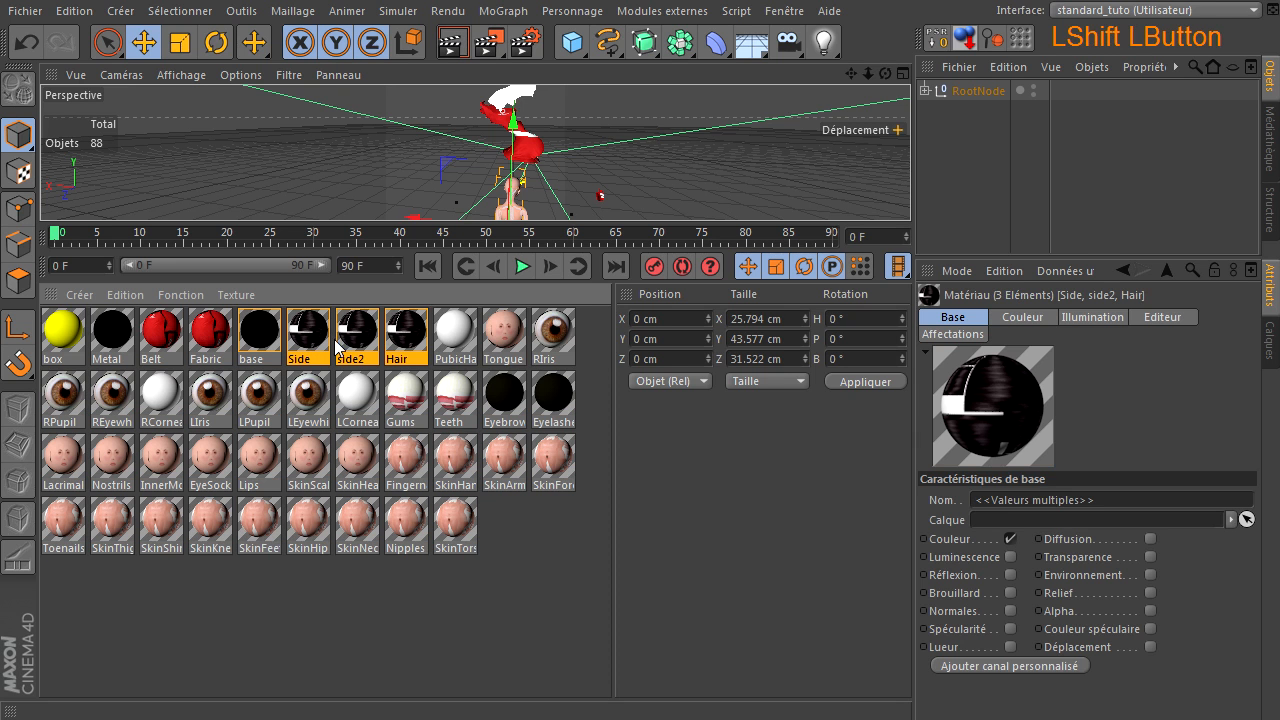
{"action": "left_click", "coordinate": [1151, 611]}
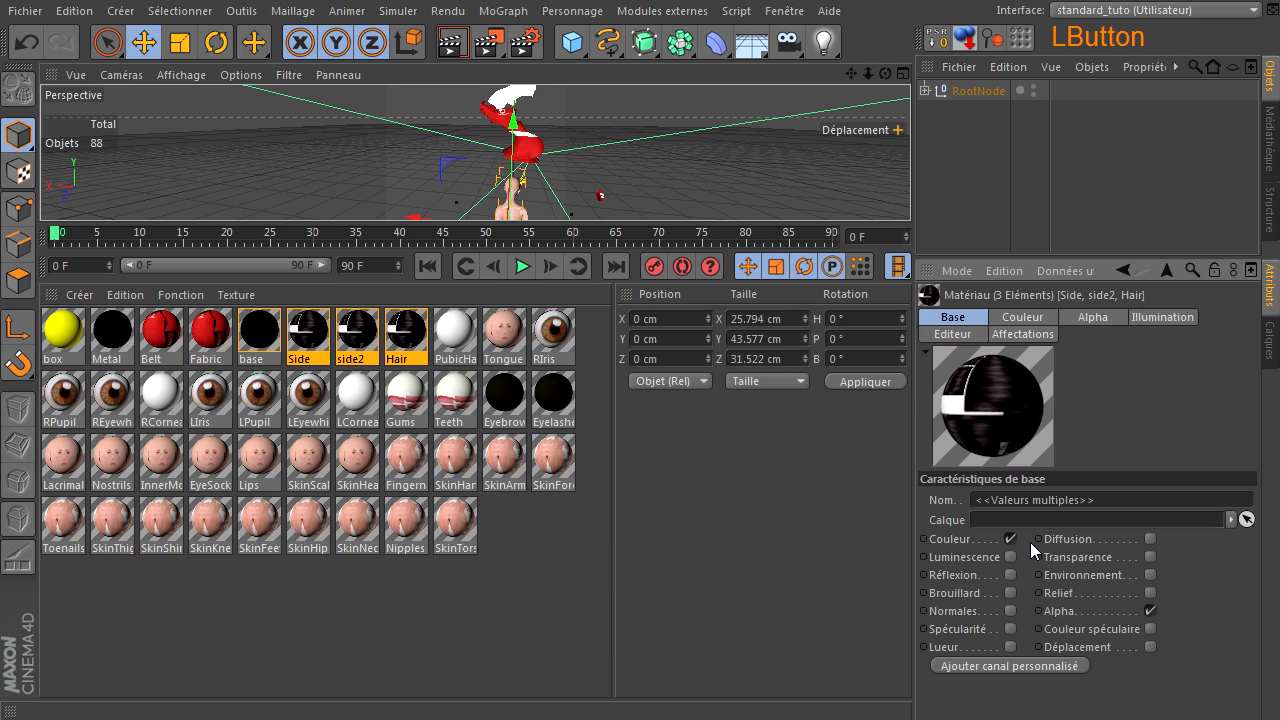
{"action": "left_click", "coordinate": [1100, 318]}
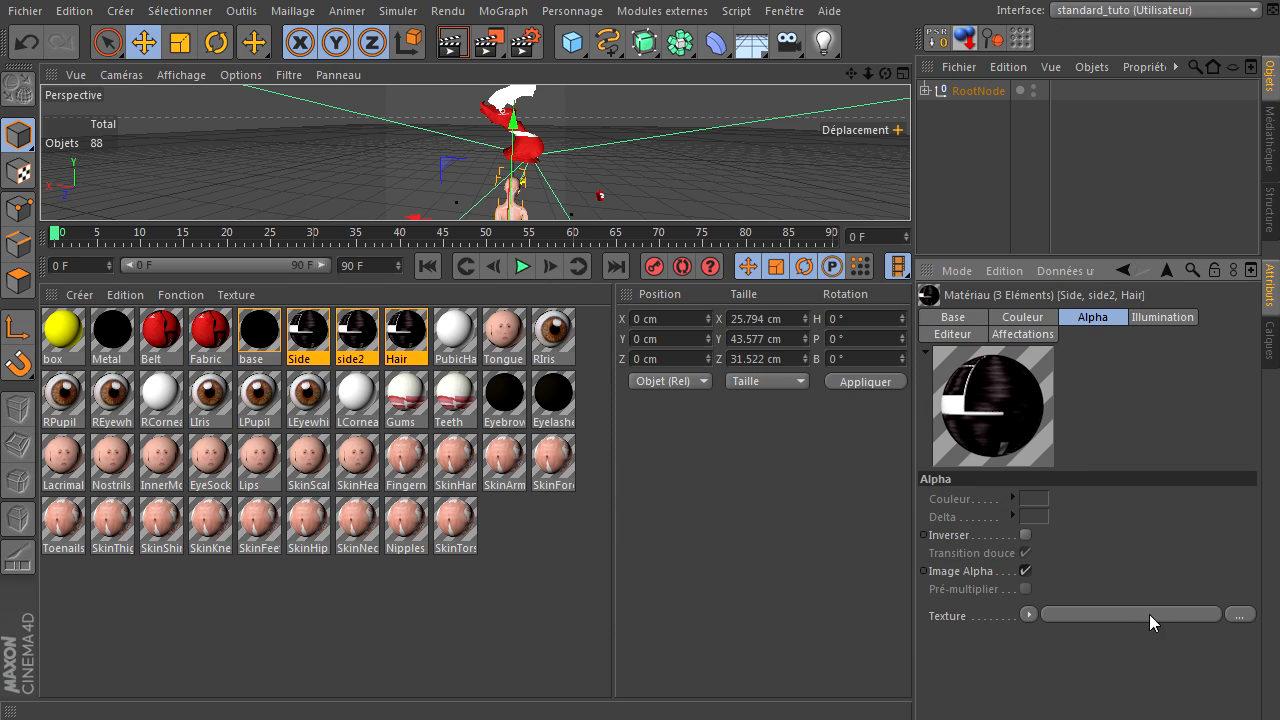
Switch to Windows Explorer, show the tex folder as thumbnails, examine the MokoHairTR hair texture and return to Cinema 4D
{"action": "left_click", "coordinate": [1240, 614]}
{"action": "left_click", "coordinate": [433, 259]}
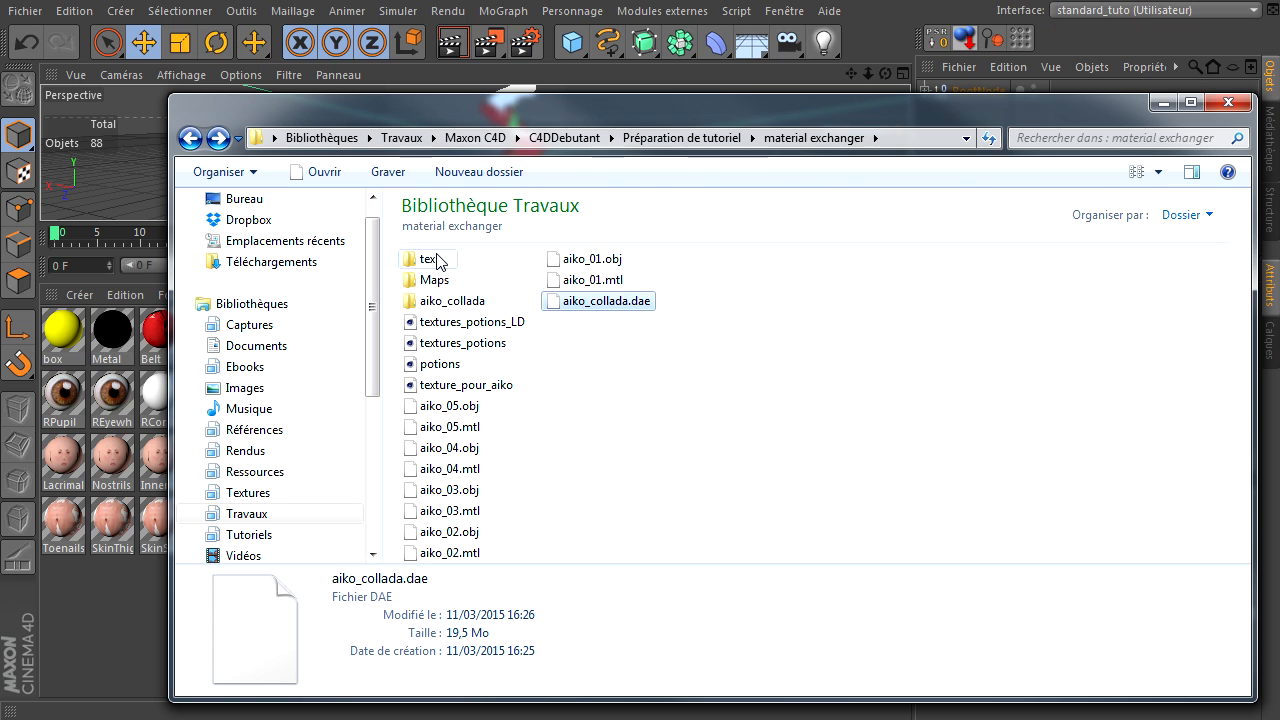
{"action": "double_click", "coordinate": [433, 259]}
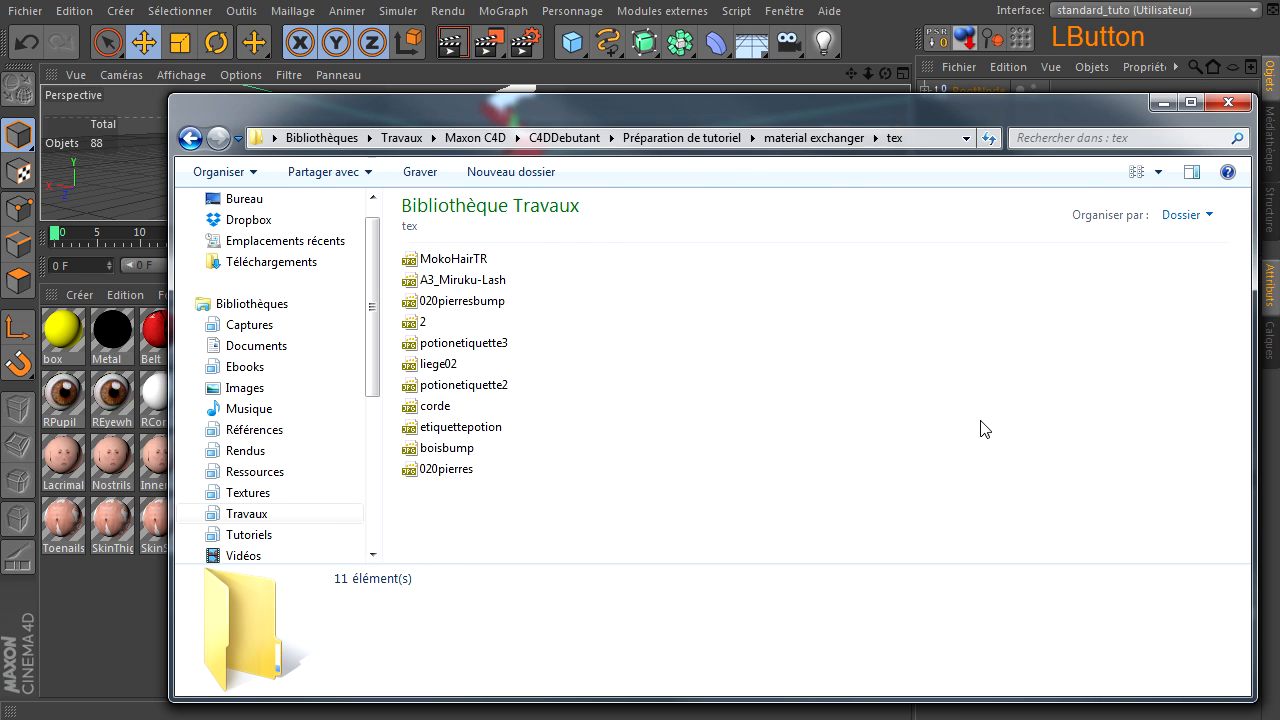
{"action": "left_click", "coordinate": [1158, 172]}
{"action": "left_click", "coordinate": [1262, 80]}
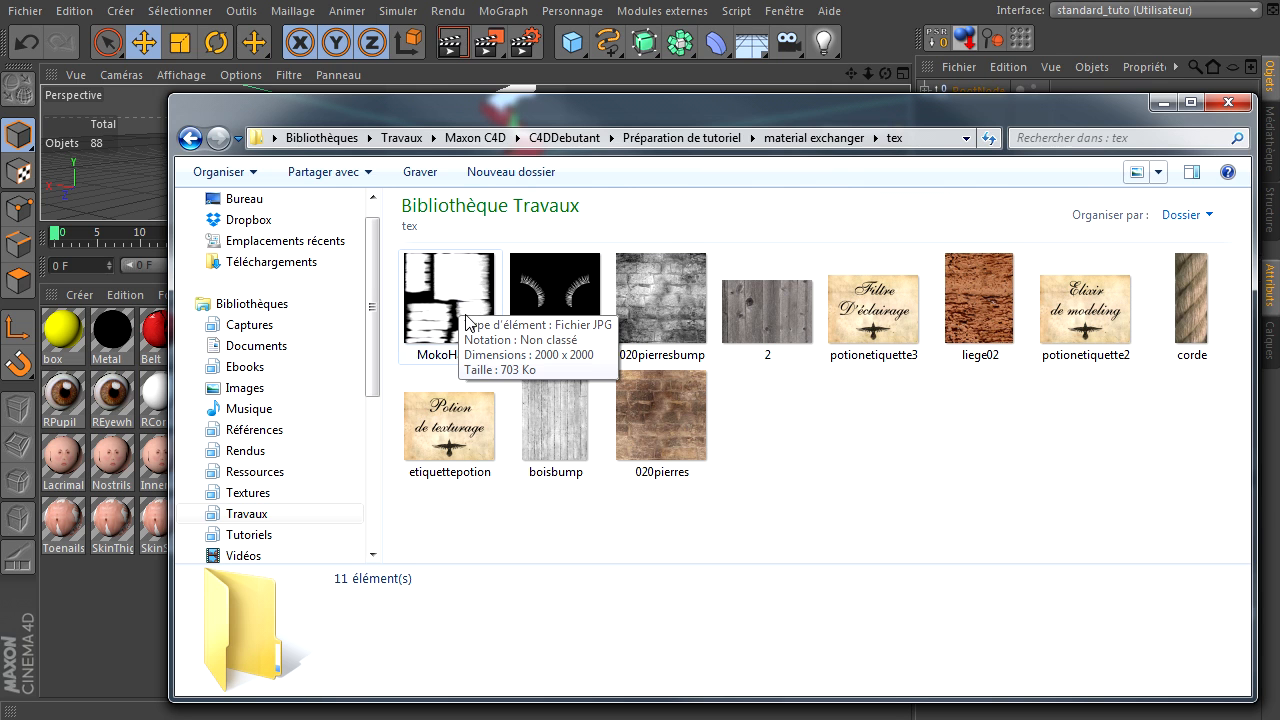
{"action": "left_click", "coordinate": [123, 612]}
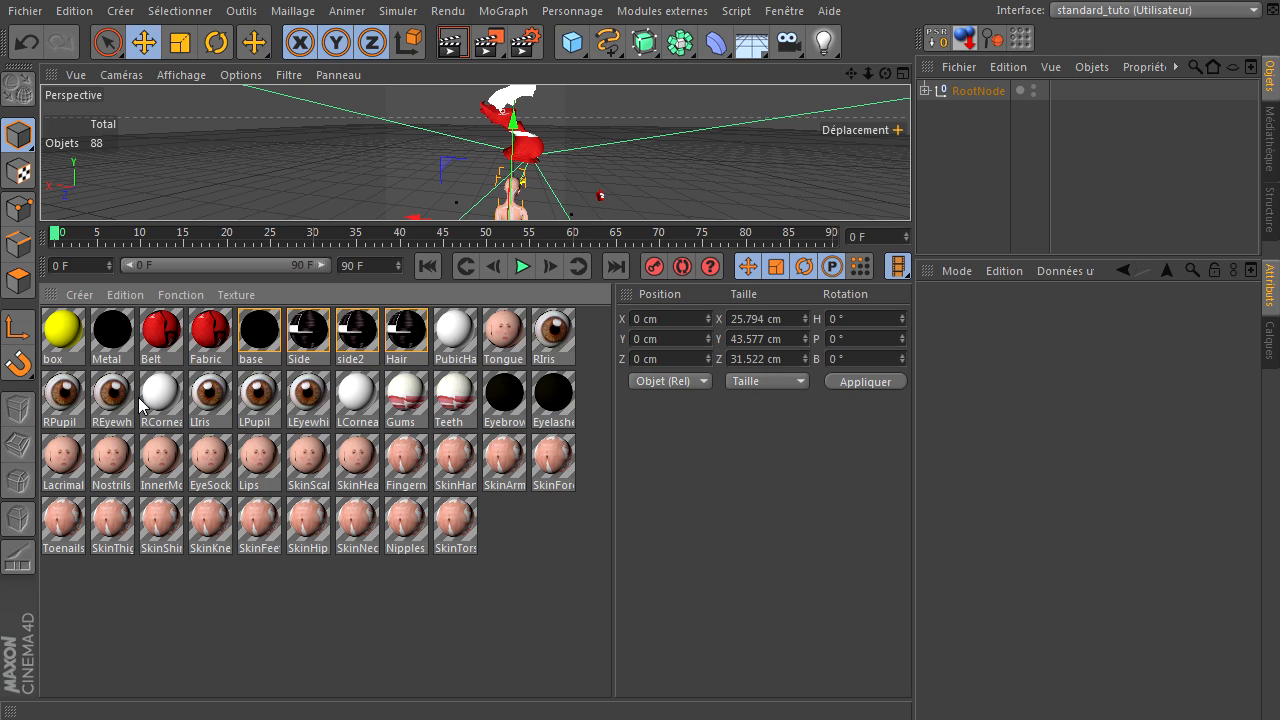
Examine the Eyebrows and Eyelashes materials and the A3_Miruku-Lash texture in the tex folder in Windows Explorer, returning to Cinema 4D
{"action": "left_click", "coordinate": [508, 400]}
{"action": "left_click", "coordinate": [562, 405]}
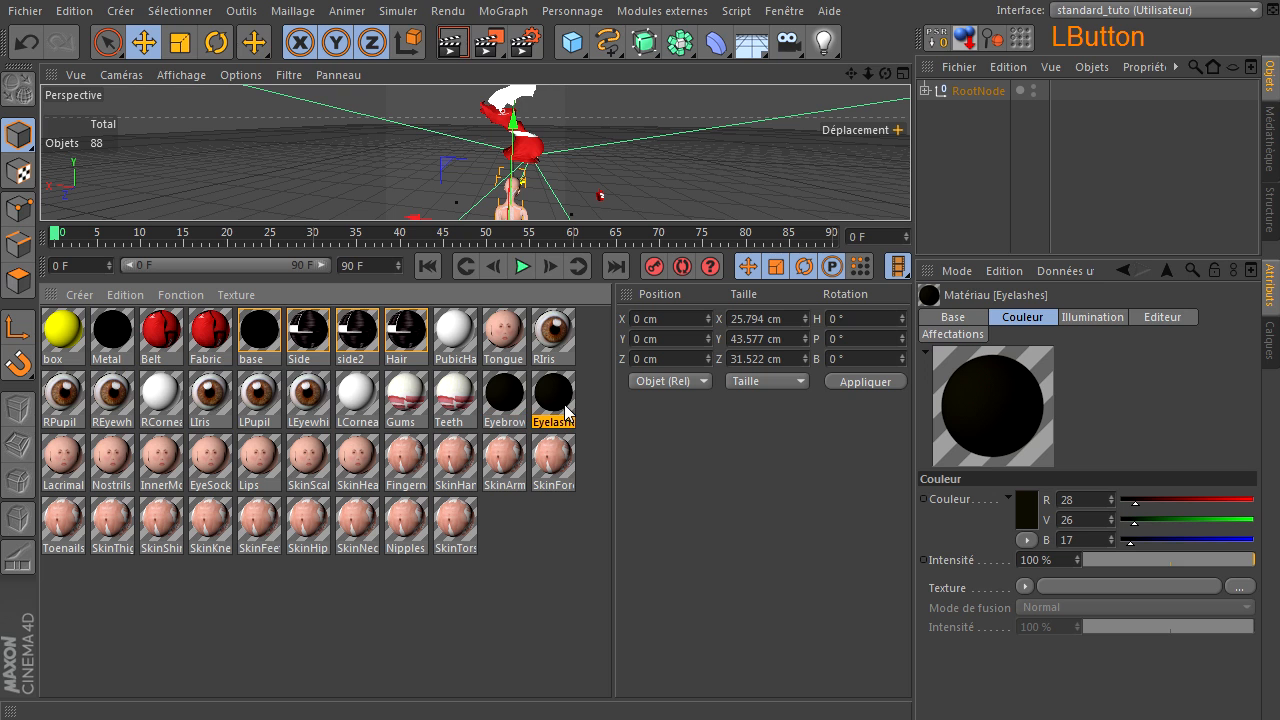
{"action": "left_click", "coordinate": [493, 405]}
{"action": "left_click", "coordinate": [540, 401]}
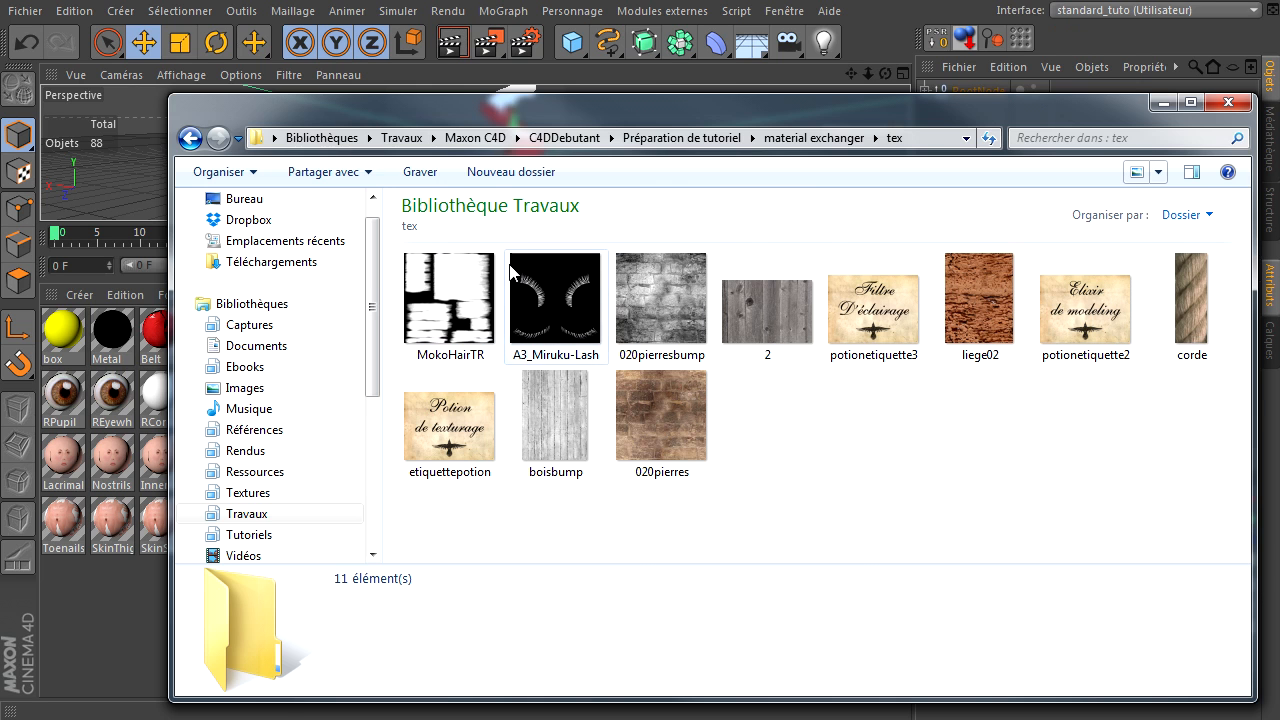
{"action": "left_click", "coordinate": [515, 288]}
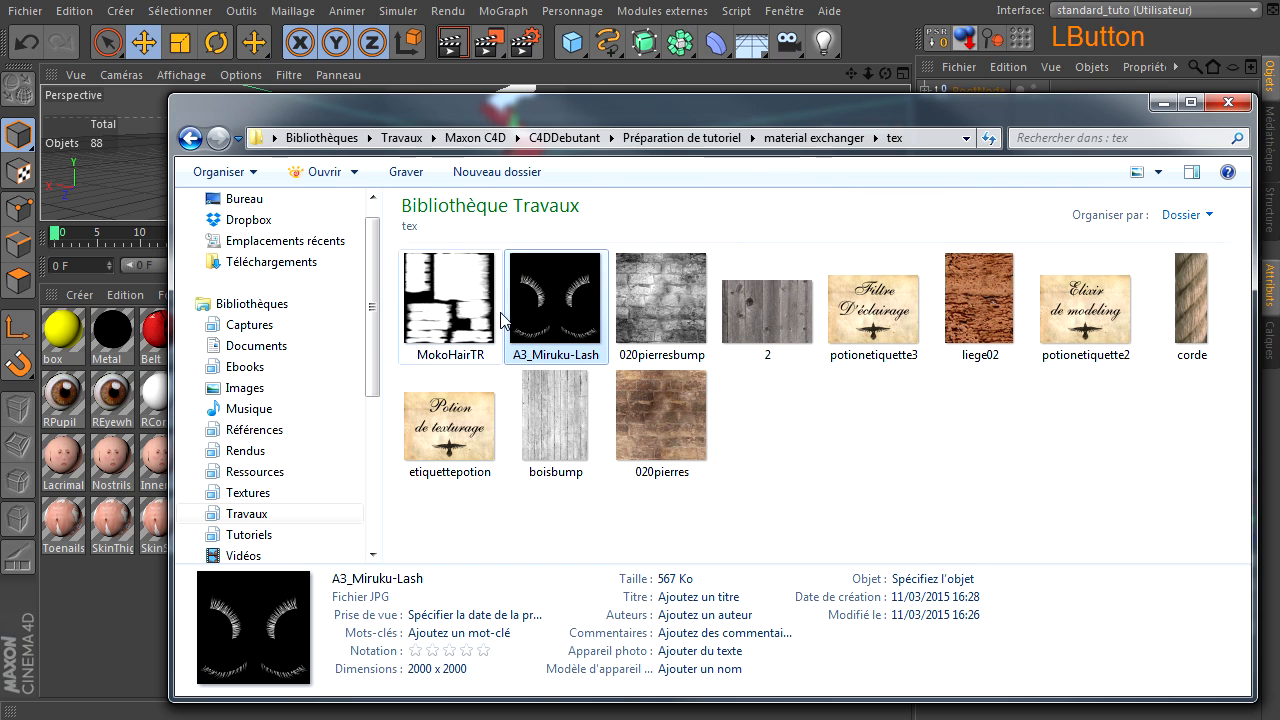
{"action": "left_click", "coordinate": [124, 630]}
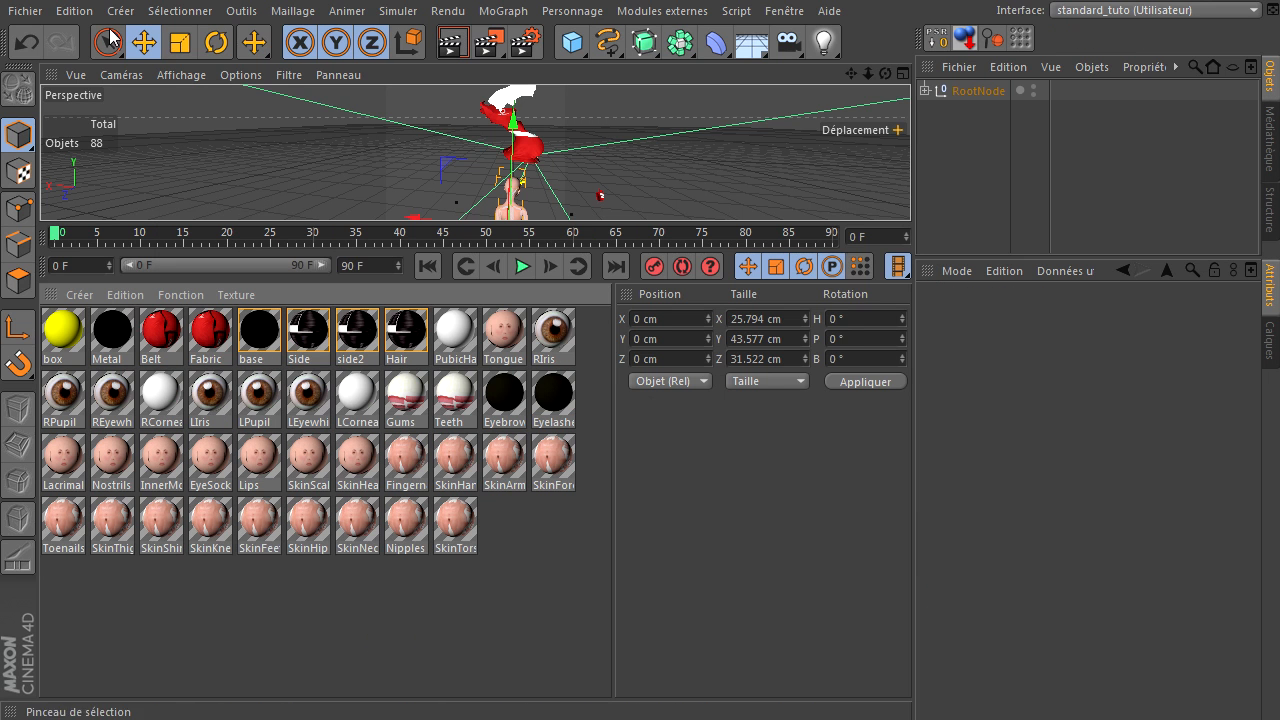
Close the COLLADA scene
{"action": "left_click", "coordinate": [14, 12]}
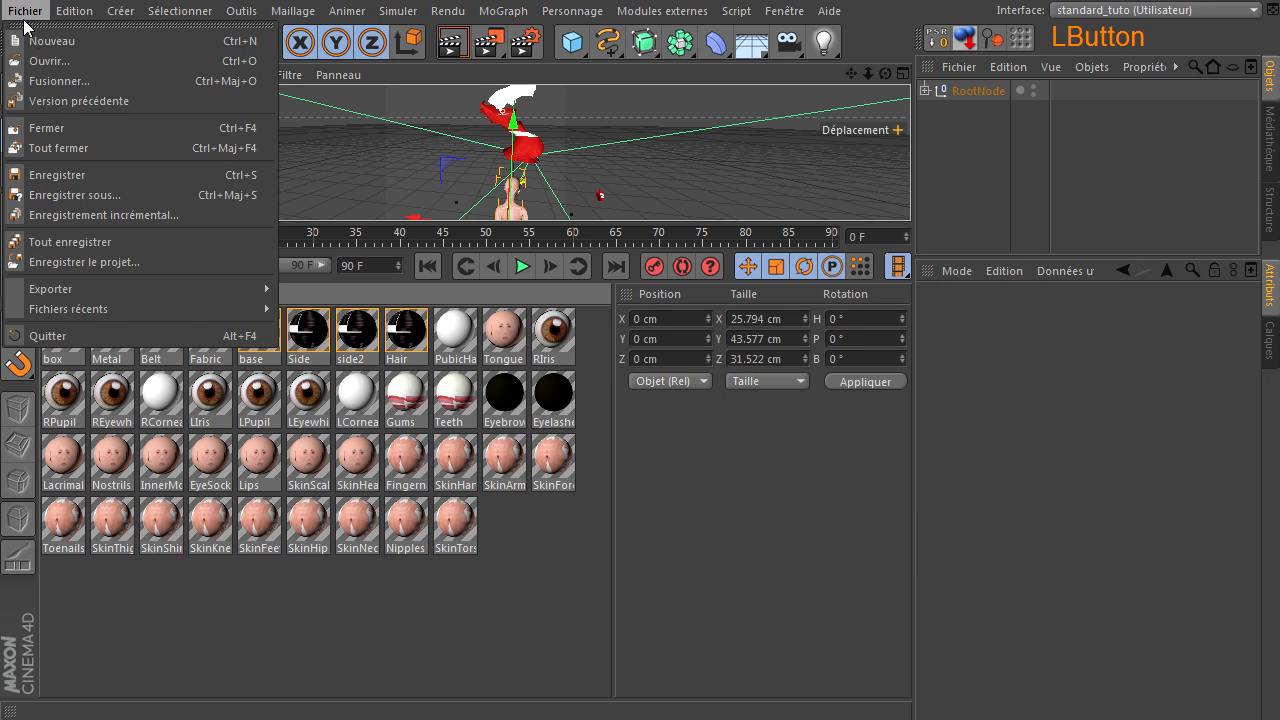
{"action": "left_click", "coordinate": [40, 127]}
{"action": "left_click", "coordinate": [1043, 566]}
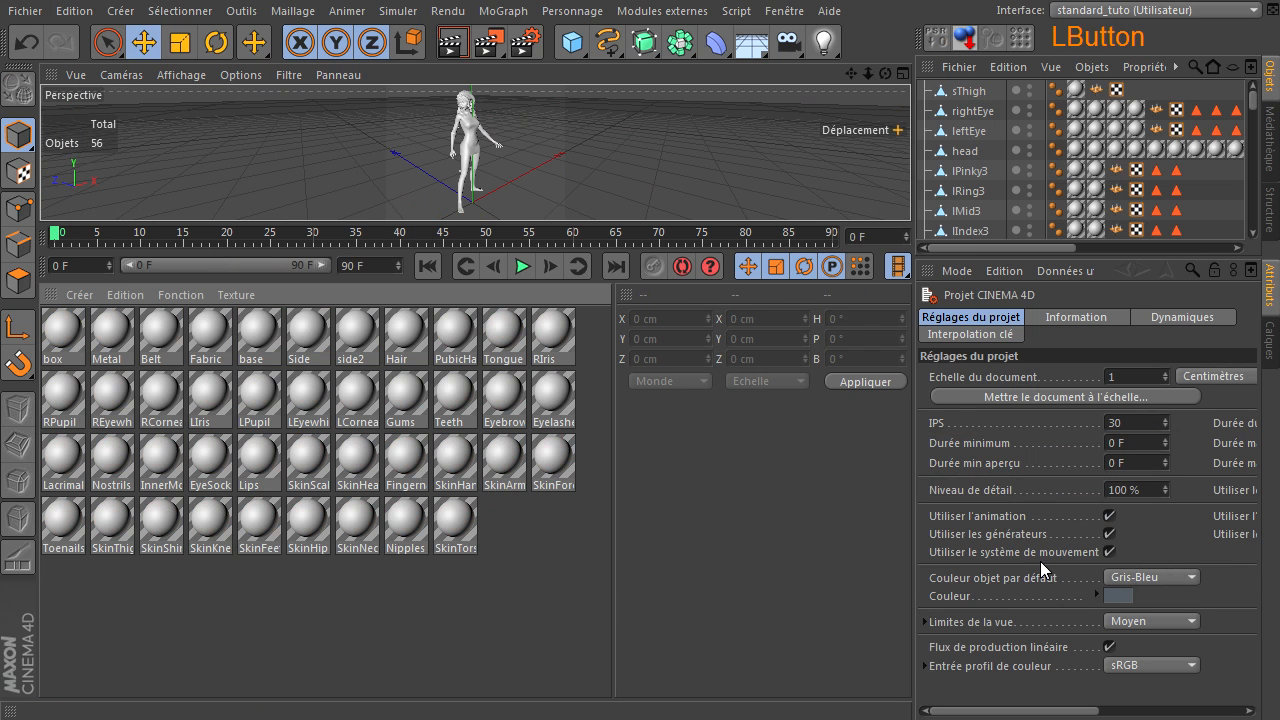
Open the texture_pour_aiko scene in Cinema 4D from the material exchanger folder in Windows Explorer and slightly enlarge the viewport
{"action": "left_click", "coordinate": [640, 718]}
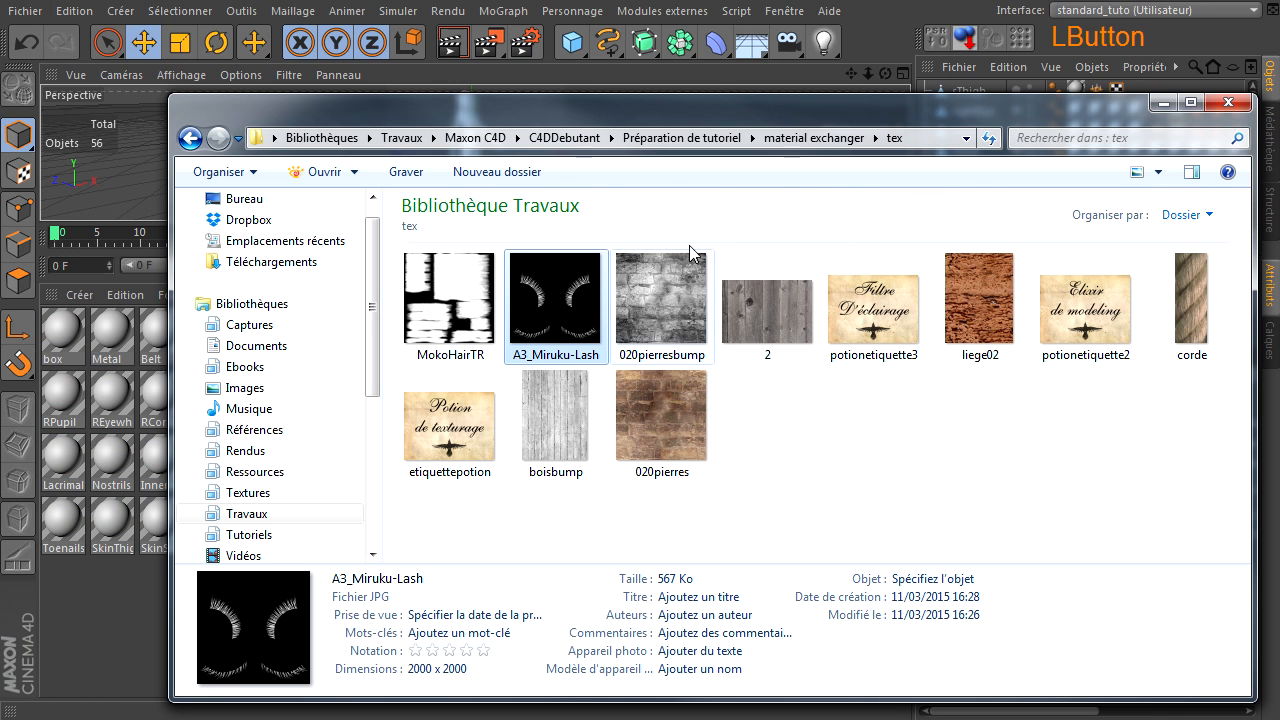
{"action": "left_click", "coordinate": [812, 137]}
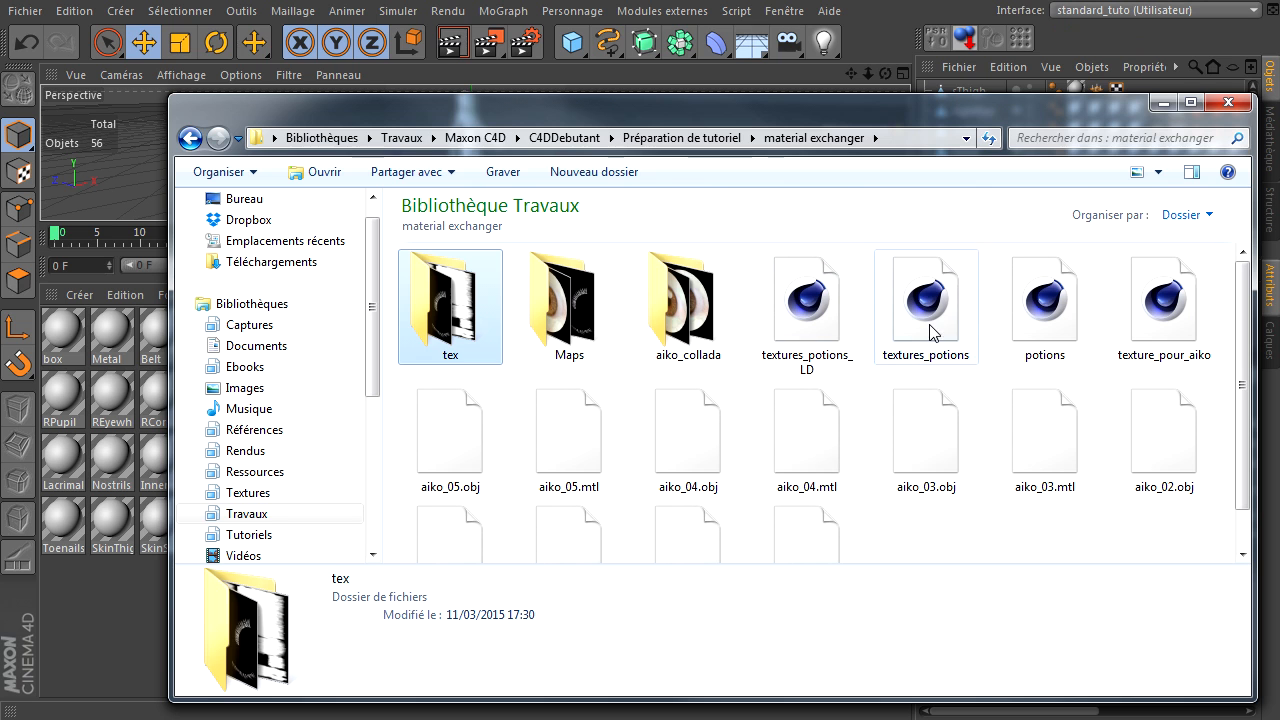
{"action": "left_click", "coordinate": [1165, 300]}
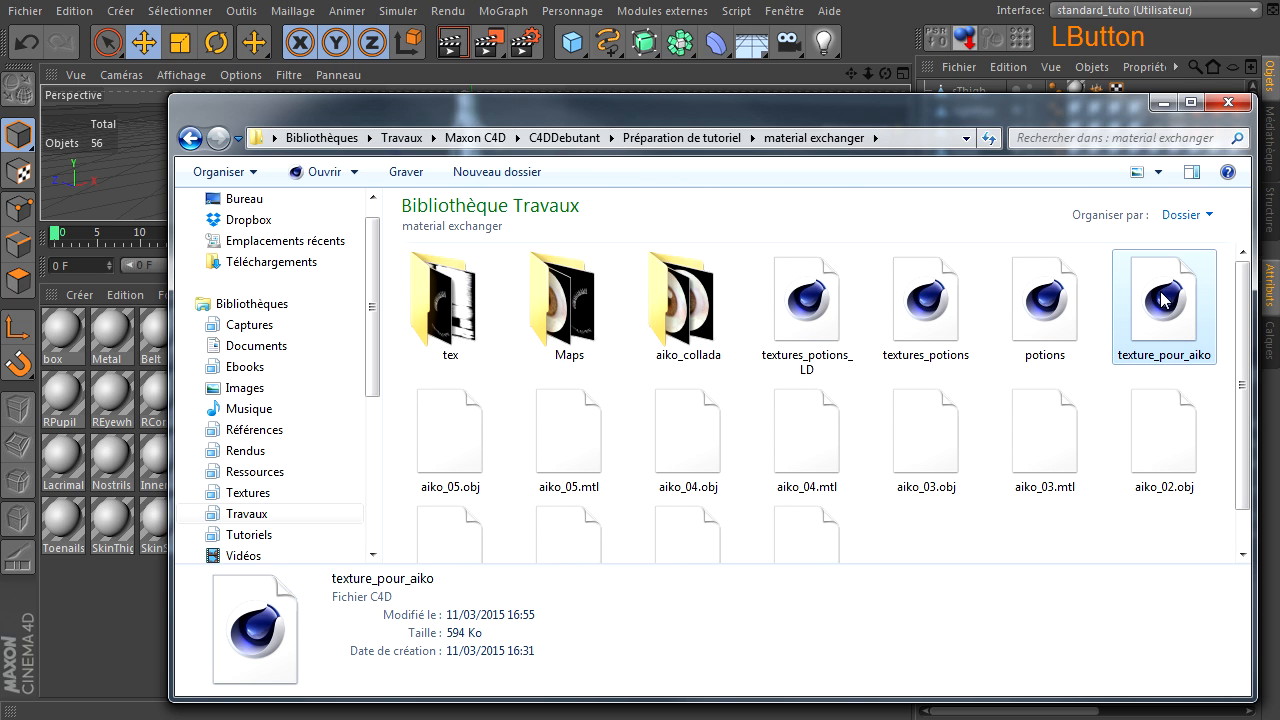
{"action": "left_click", "coordinate": [71, 584]}
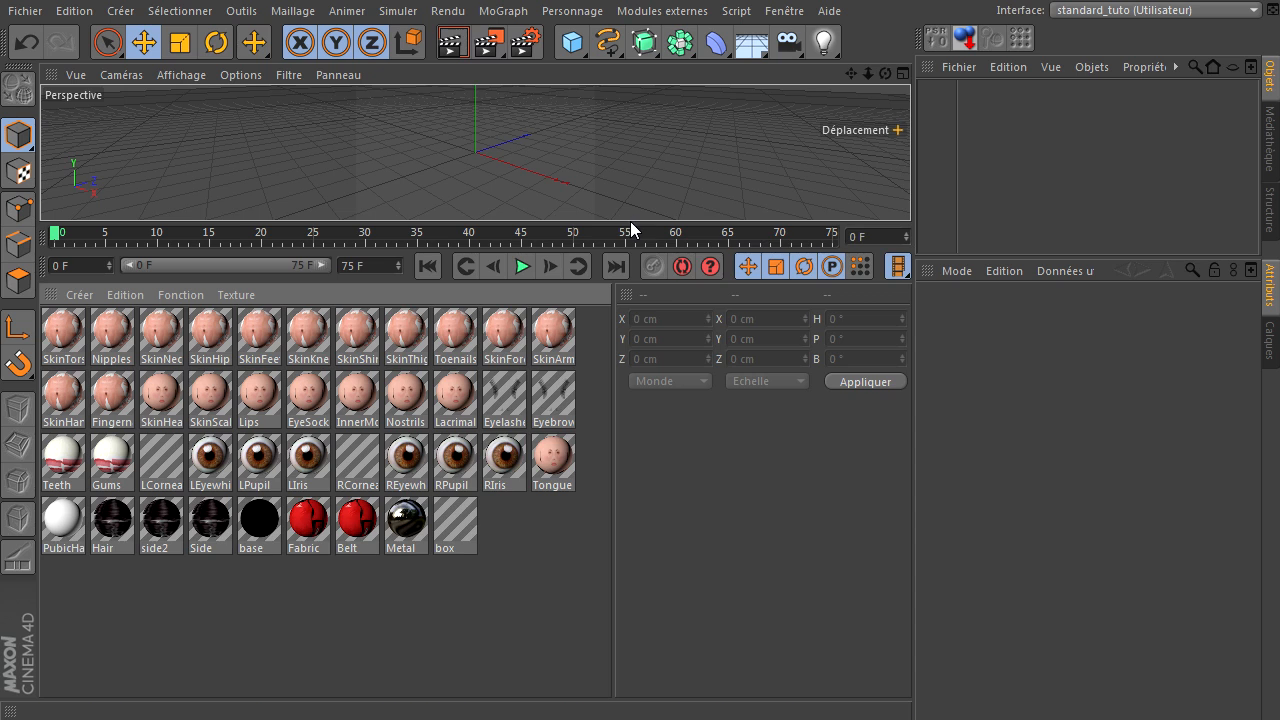
{"action": "left_click_drag", "start_coordinate": [630, 224], "coordinate": [626, 283]}
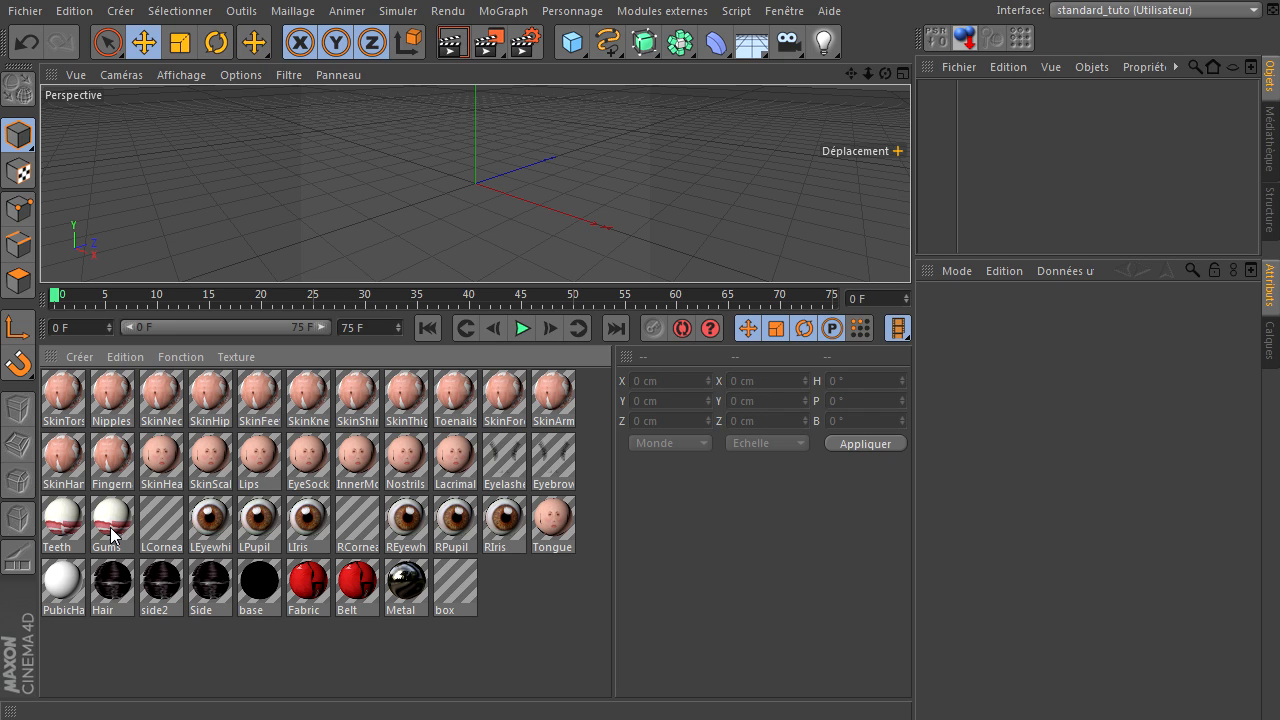
Examine the Hair, side2, Side, base, Fabric and Belt materials in the texture_pour_aiko scene
{"action": "left_click", "coordinate": [102, 611]}
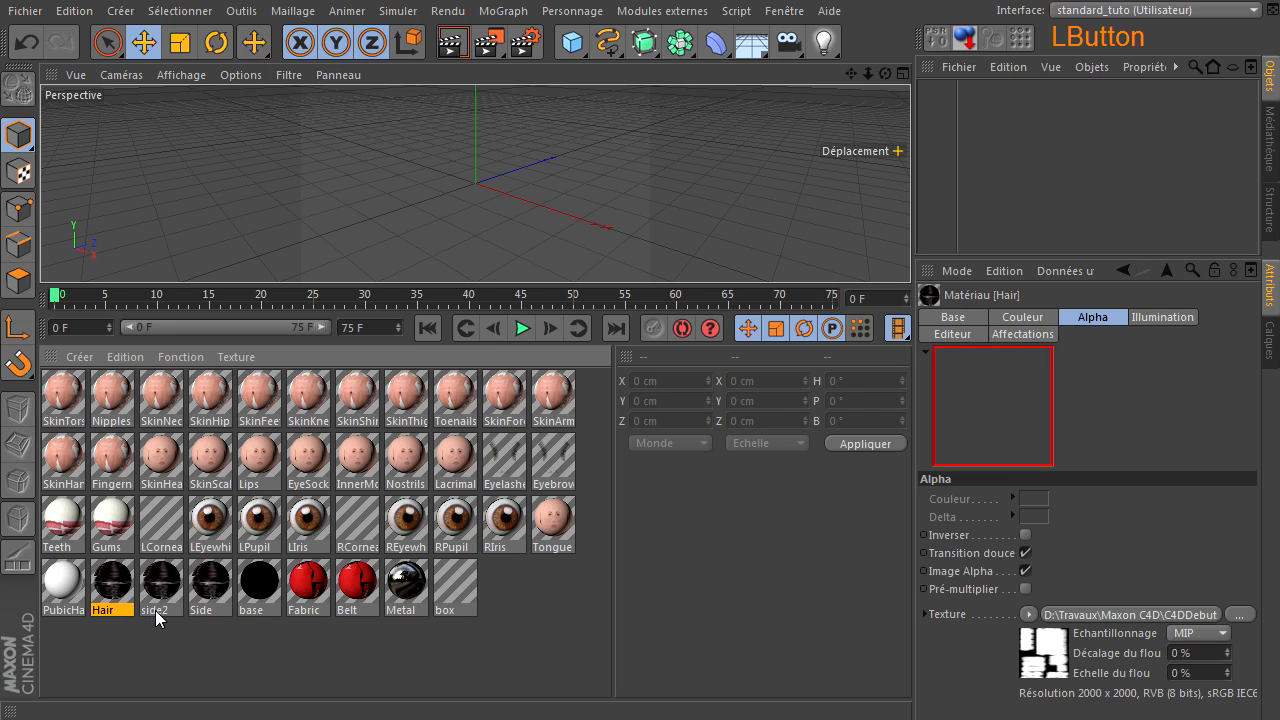
{"action": "left_click", "coordinate": [155, 610]}
{"action": "left_click", "coordinate": [199, 612]}
{"action": "left_click", "coordinate": [256, 612]}
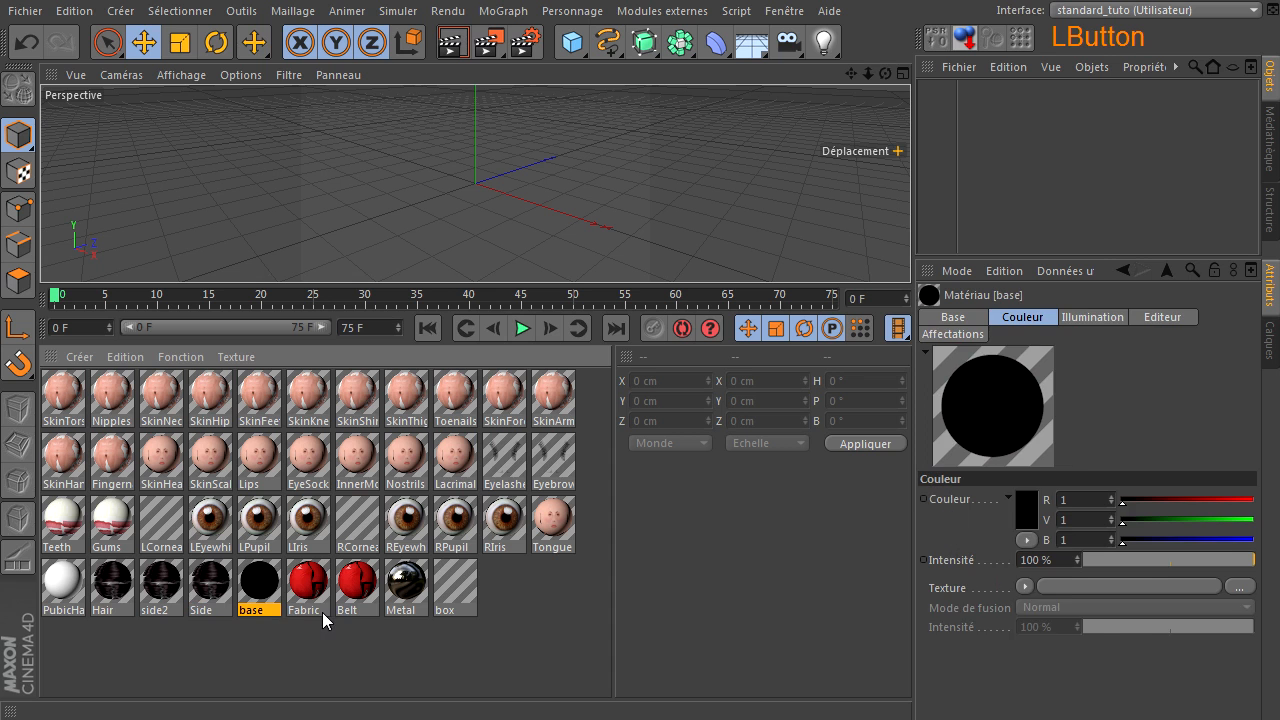
{"action": "left_click", "coordinate": [322, 612]}
{"action": "left_click", "coordinate": [348, 612]}
Switch to the aiko_01.obj scene and examine the names of its untextured box, Metal, Belt, Fabric, base, Side and side2 materials
{"action": "left_click", "coordinate": [779, 11]}
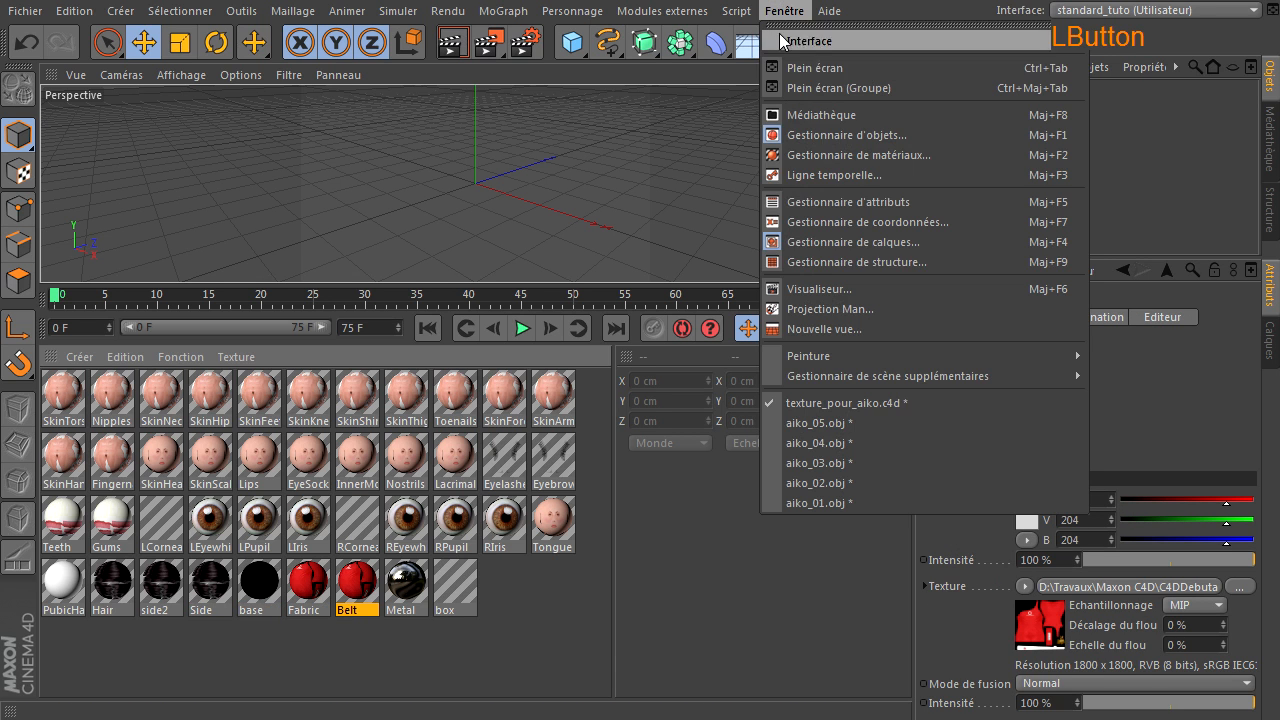
{"action": "left_click", "coordinate": [857, 506]}
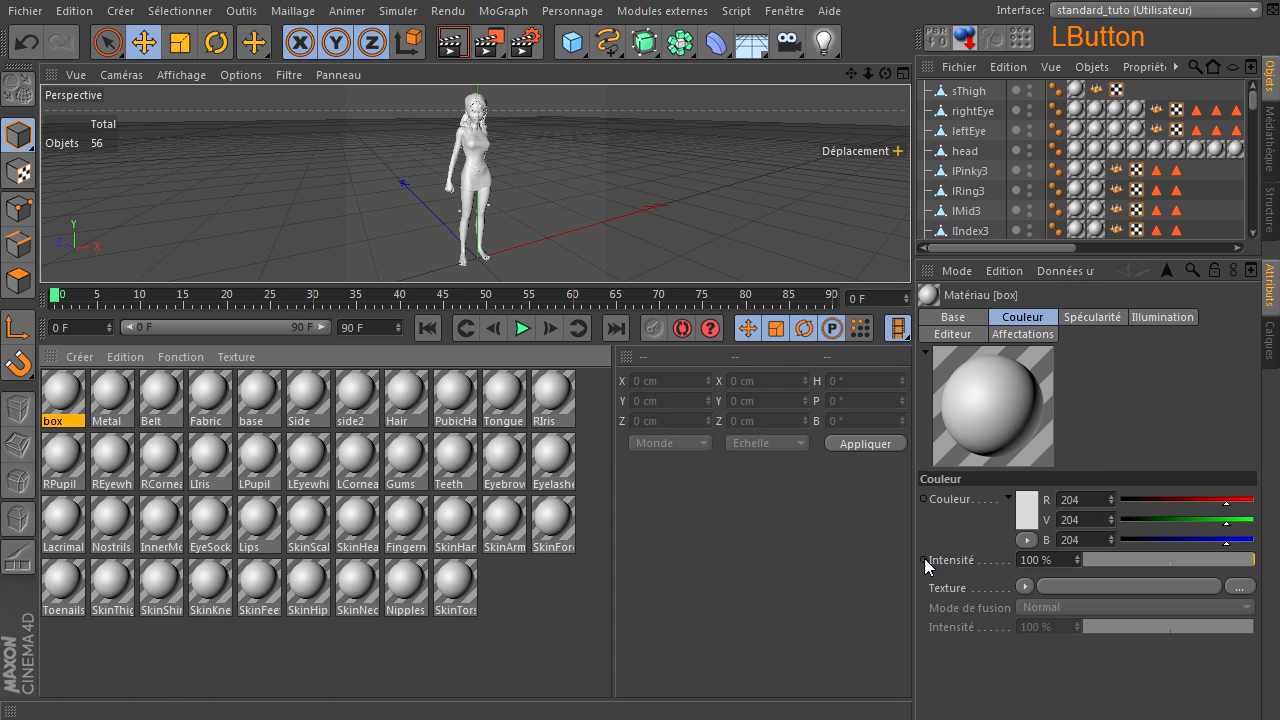
{"action": "left_click", "coordinate": [114, 428]}
{"action": "left_click", "coordinate": [170, 413]}
{"action": "left_click", "coordinate": [206, 410]}
{"action": "left_click", "coordinate": [252, 410]}
{"action": "left_click", "coordinate": [306, 405]}
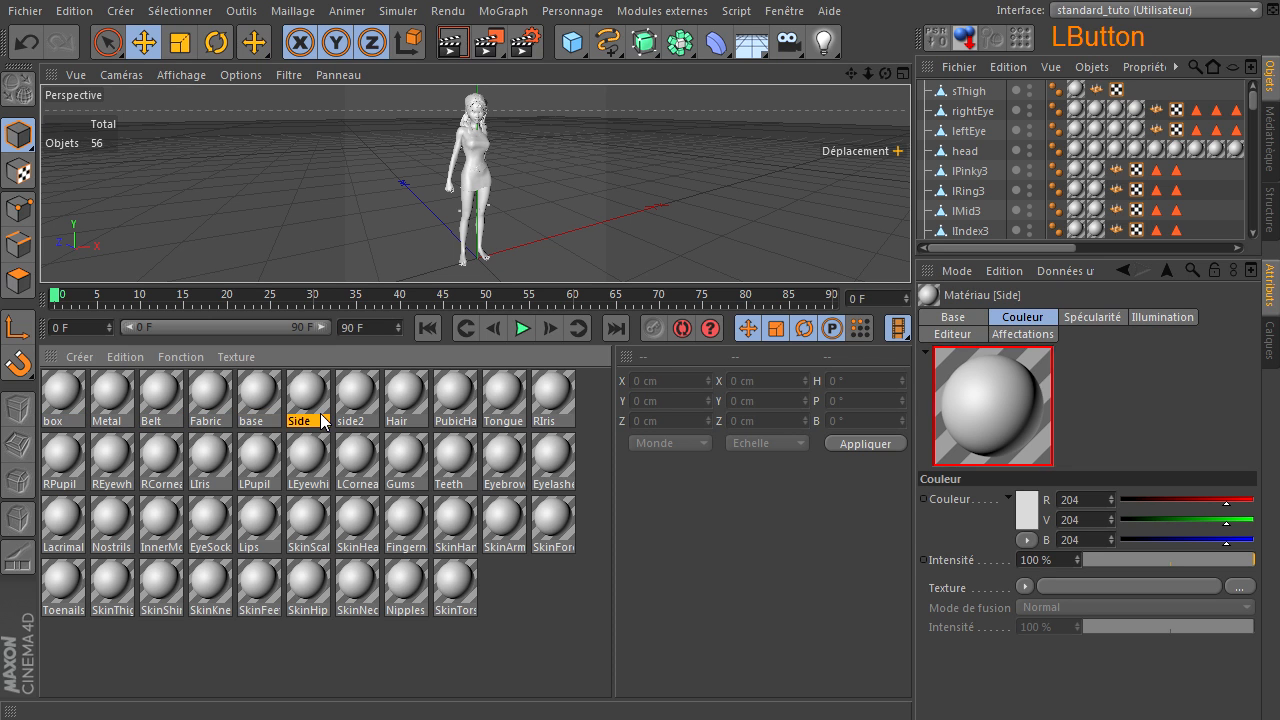
{"action": "left_click", "coordinate": [358, 405]}
Return to the texture_pour_aiko.c4d scene and compare its identically named box, Metal, Belt, Fabric, base and Side materials
{"action": "left_click", "coordinate": [783, 11]}
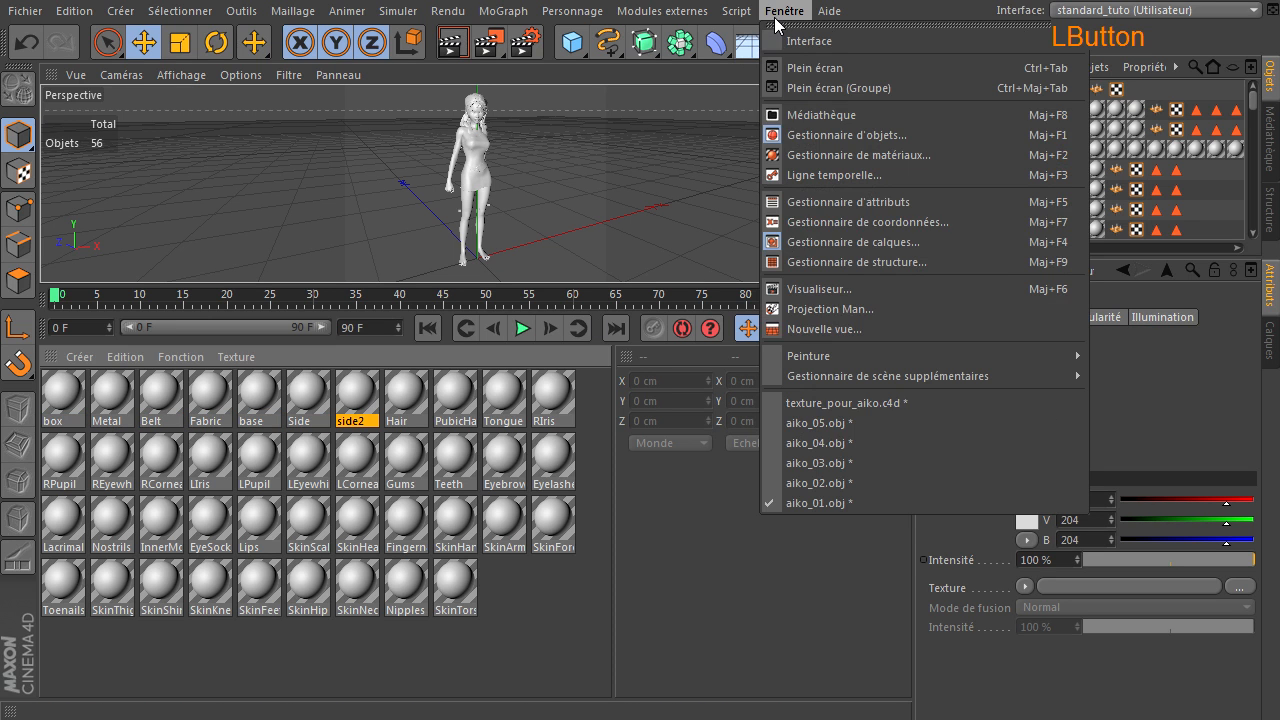
{"action": "left_click", "coordinate": [866, 402]}
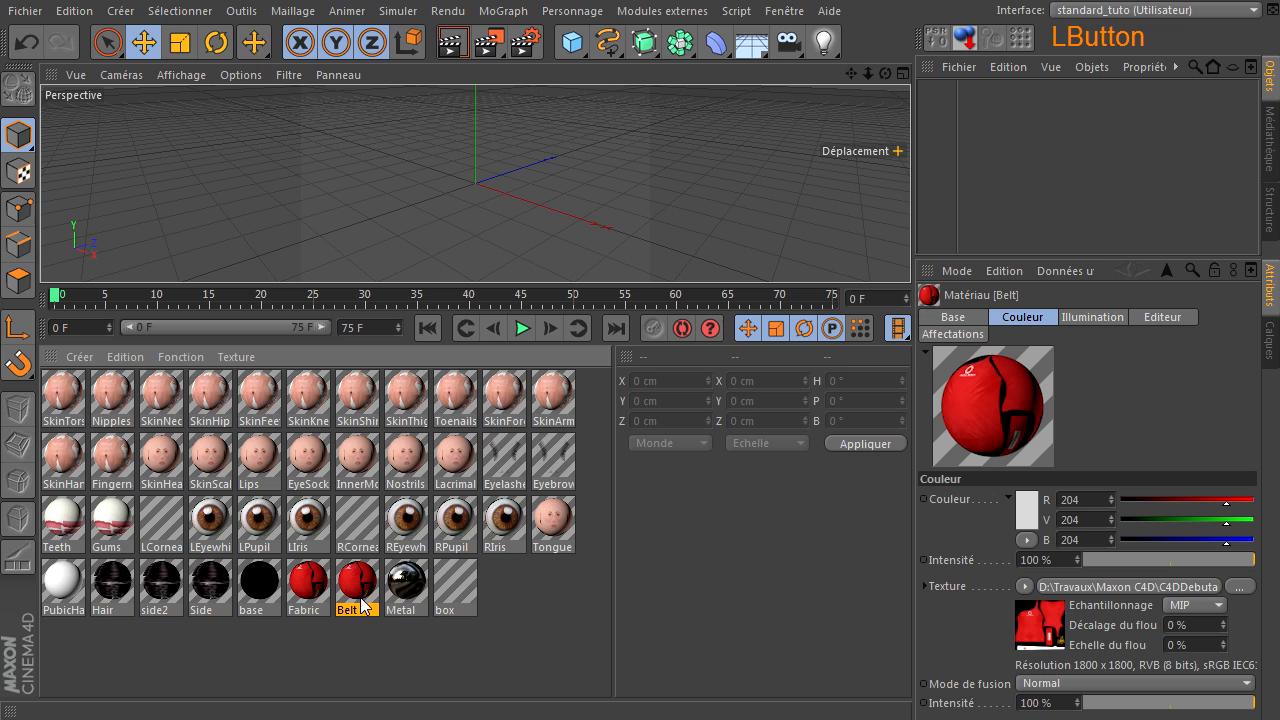
{"action": "left_click", "coordinate": [447, 586]}
{"action": "left_click", "coordinate": [412, 592]}
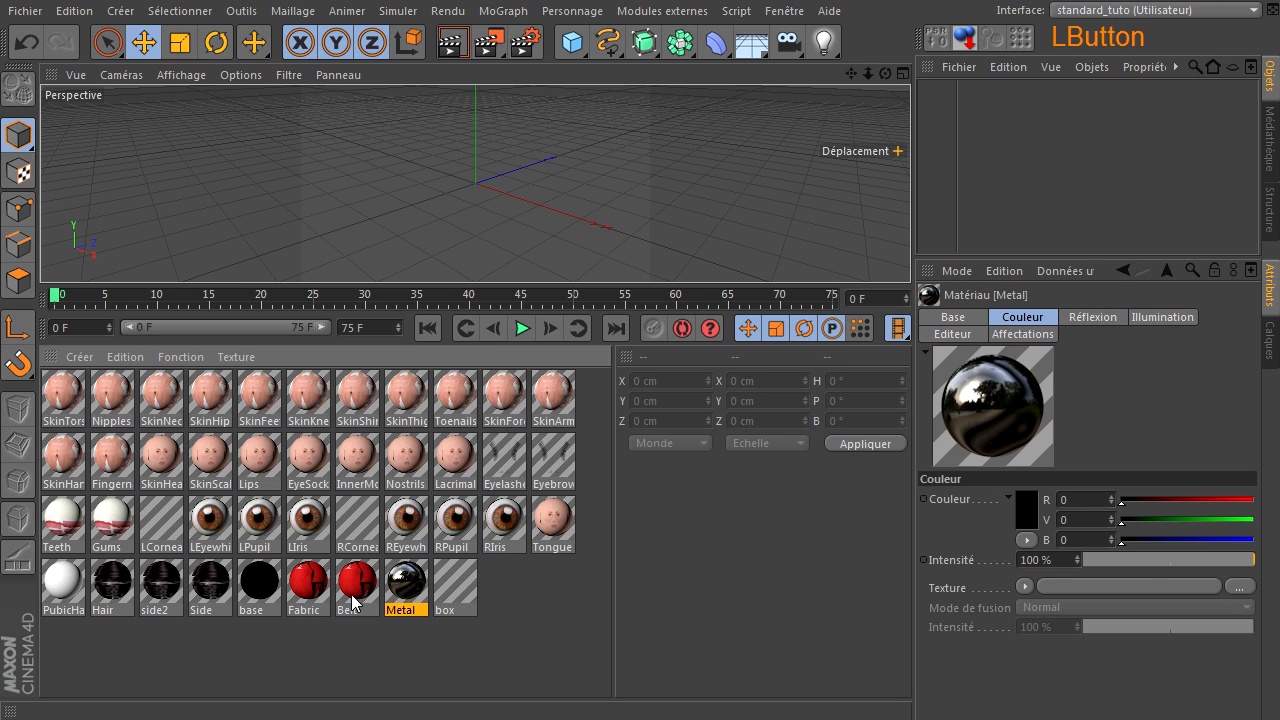
{"action": "left_click", "coordinate": [358, 598]}
{"action": "left_click", "coordinate": [295, 600]}
{"action": "left_click", "coordinate": [261, 598]}
{"action": "left_click", "coordinate": [211, 598]}
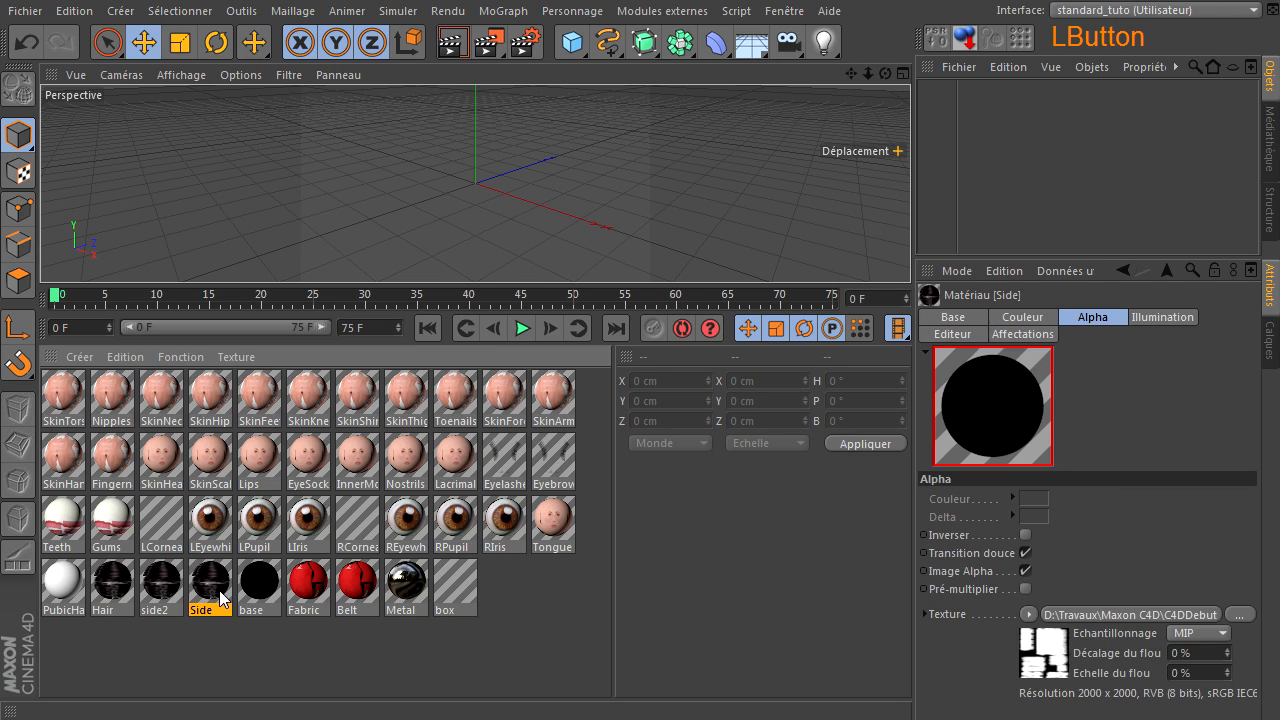
Inspect the side2 and Hair materials in the texture_pour_aiko scene, clear the material selection and slightly enlarge the viewport
{"action": "left_click", "coordinate": [166, 598]}
{"action": "left_click", "coordinate": [95, 598]}
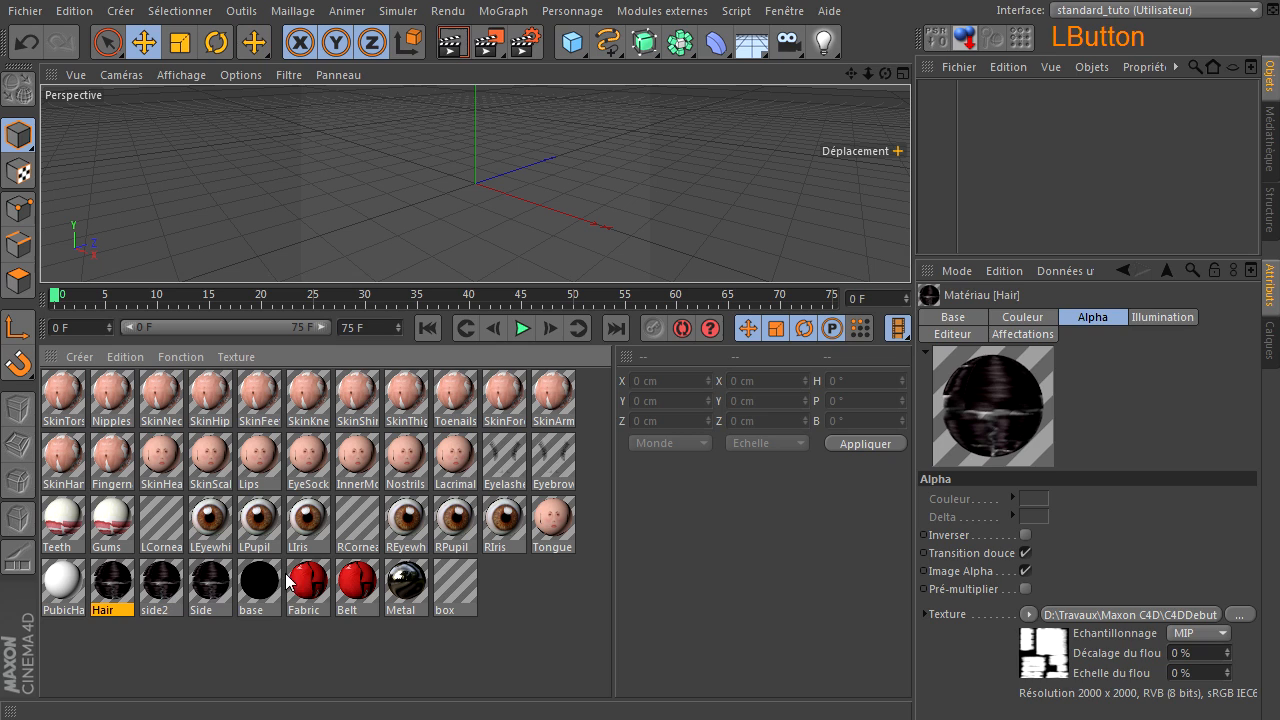
{"action": "left_click", "coordinate": [277, 646]}
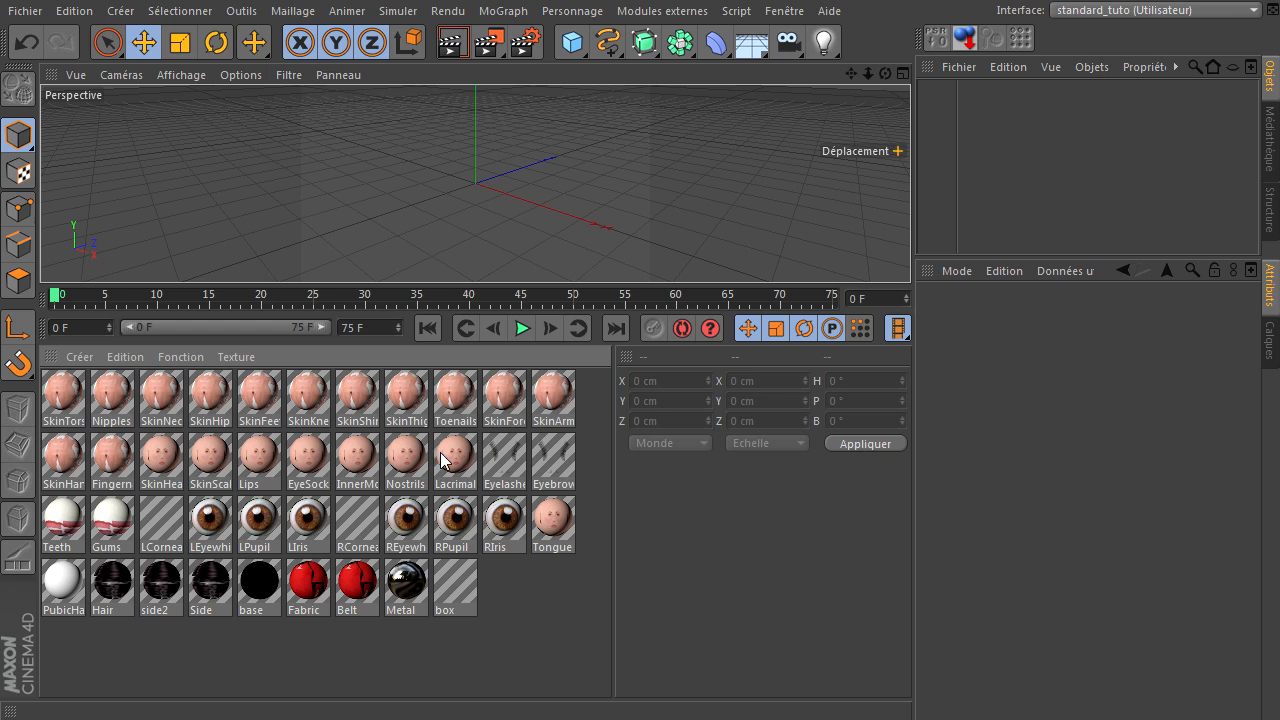
{"action": "left_click_drag", "start_coordinate": [468, 286], "coordinate": [455, 352]}
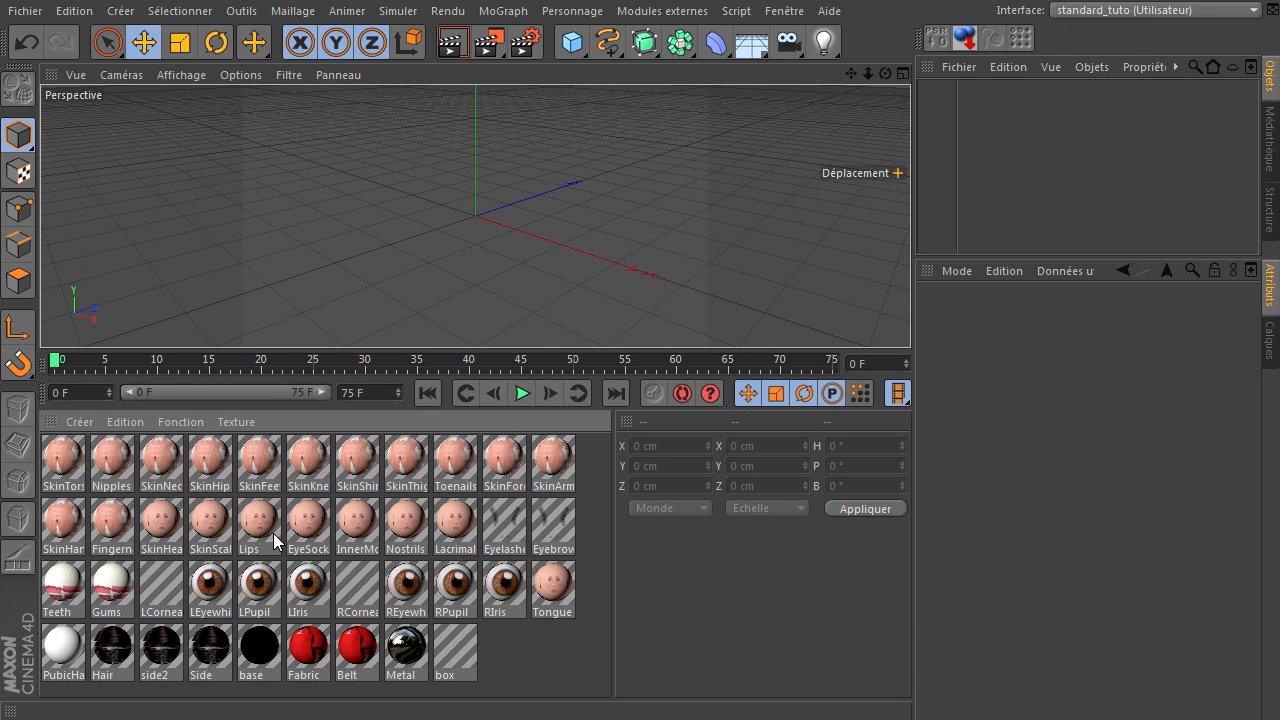
Switch to the aiko_01.obj scene, enlarge its viewport and deselect the side2 material
{"action": "left_click", "coordinate": [775, 12]}
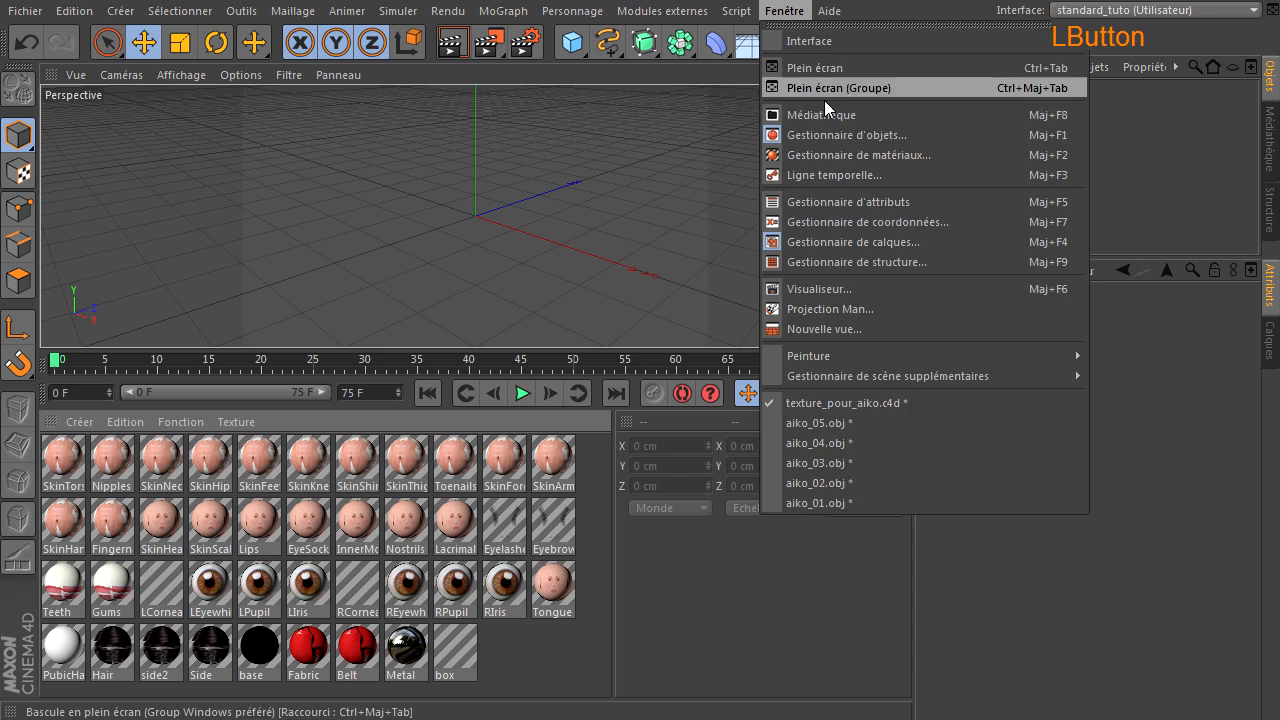
{"action": "left_click", "coordinate": [853, 498]}
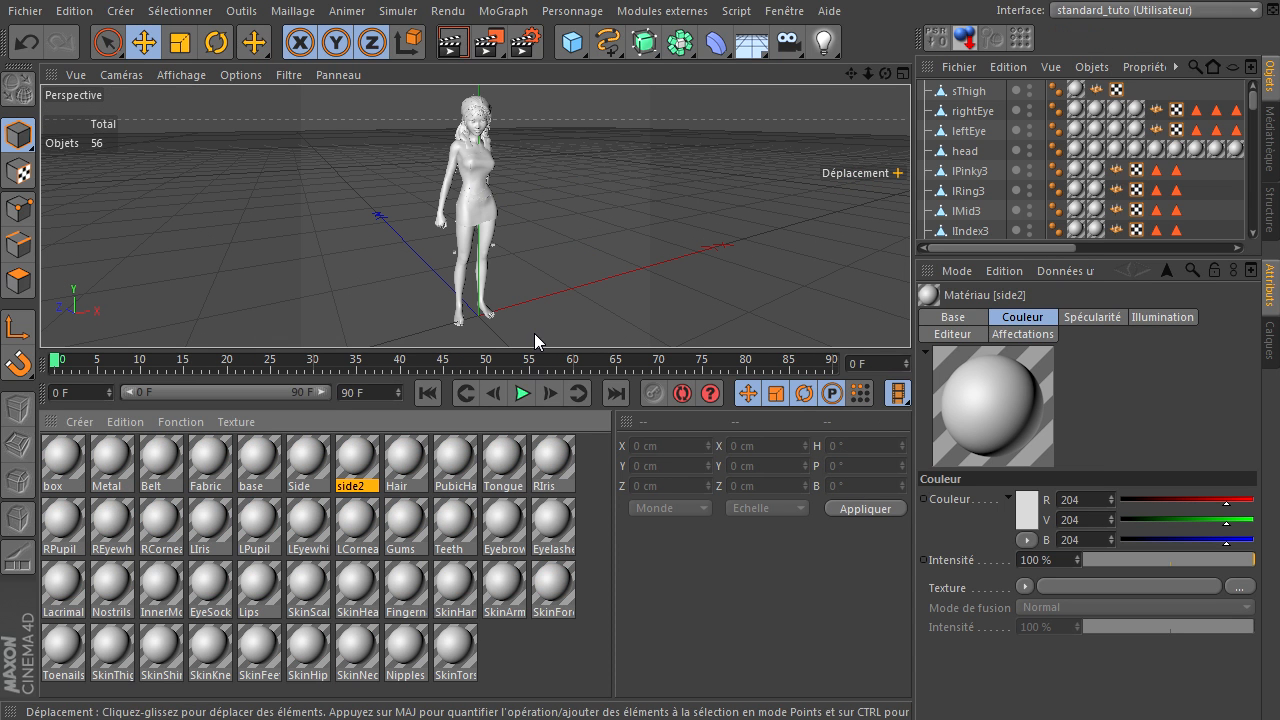
{"action": "left_click_drag", "start_coordinate": [535, 352], "coordinate": [544, 492]}
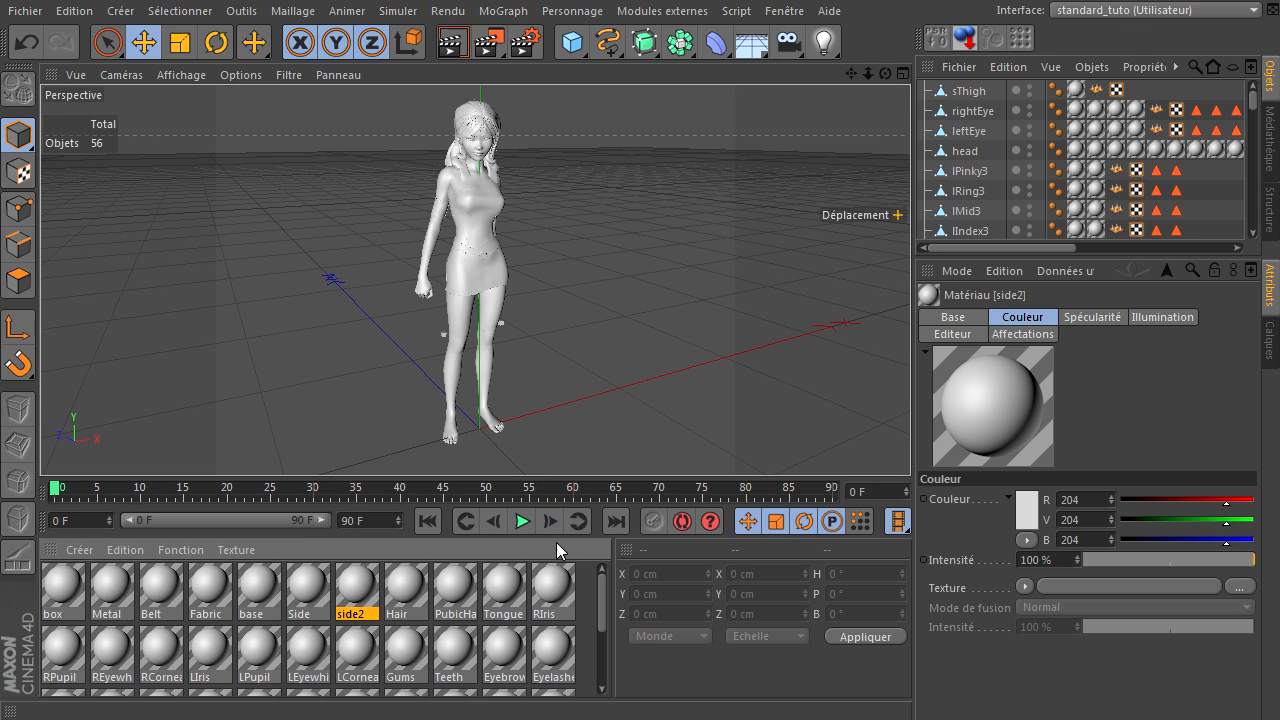
{"action": "left_click", "coordinate": [590, 597]}
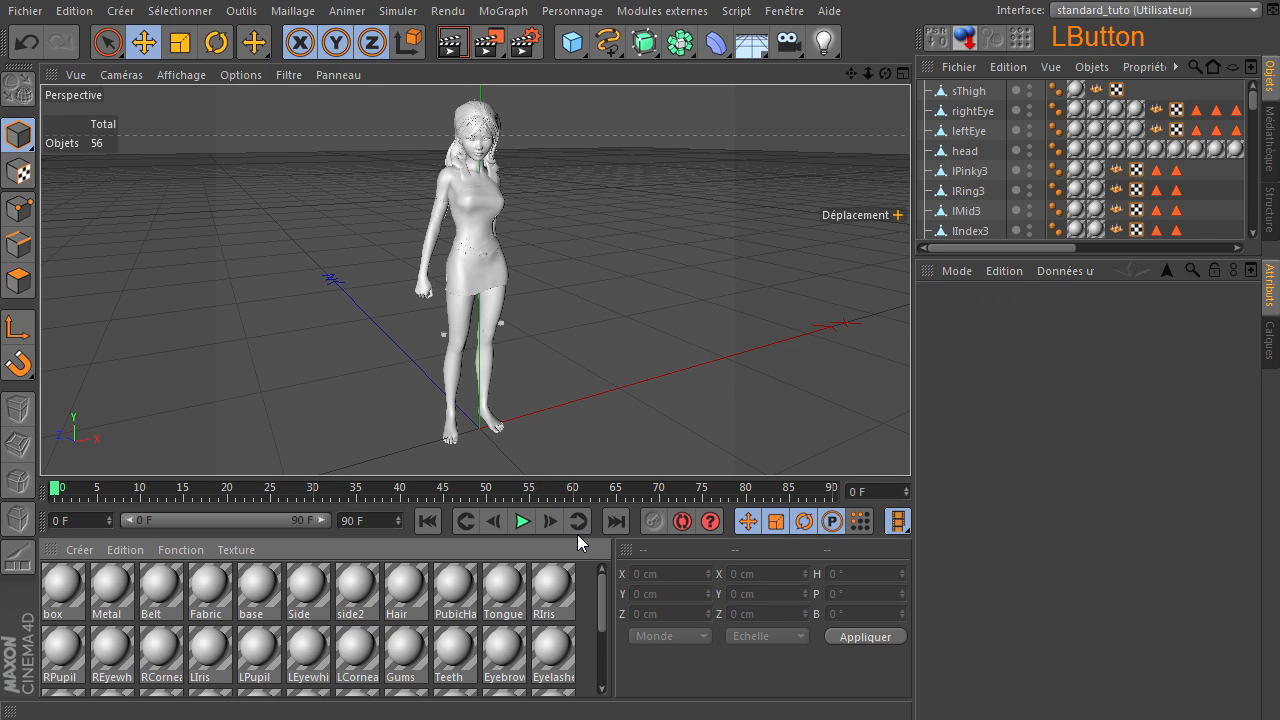
Run Material Exchanger on aiko_01.obj with texture_pour_aiko as the reference file and replace all materials
{"action": "left_click", "coordinate": [180, 550]}
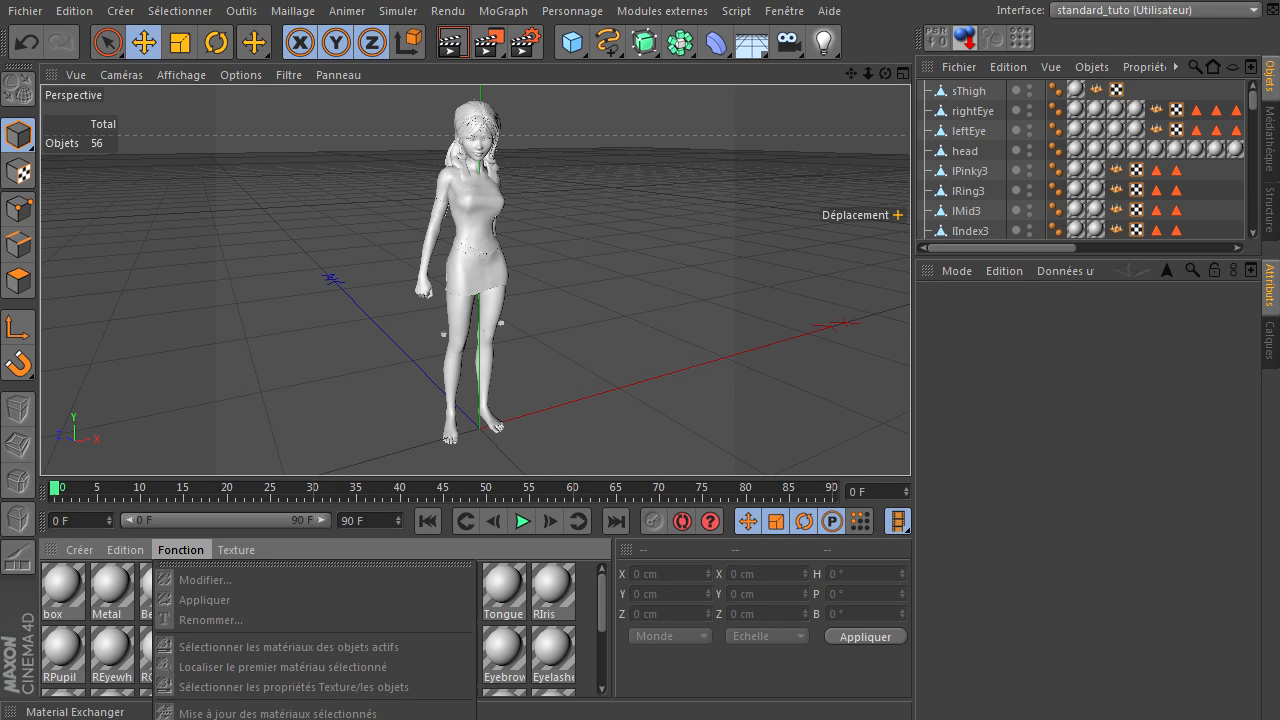
{"action": "left_click", "coordinate": [250, 716]}
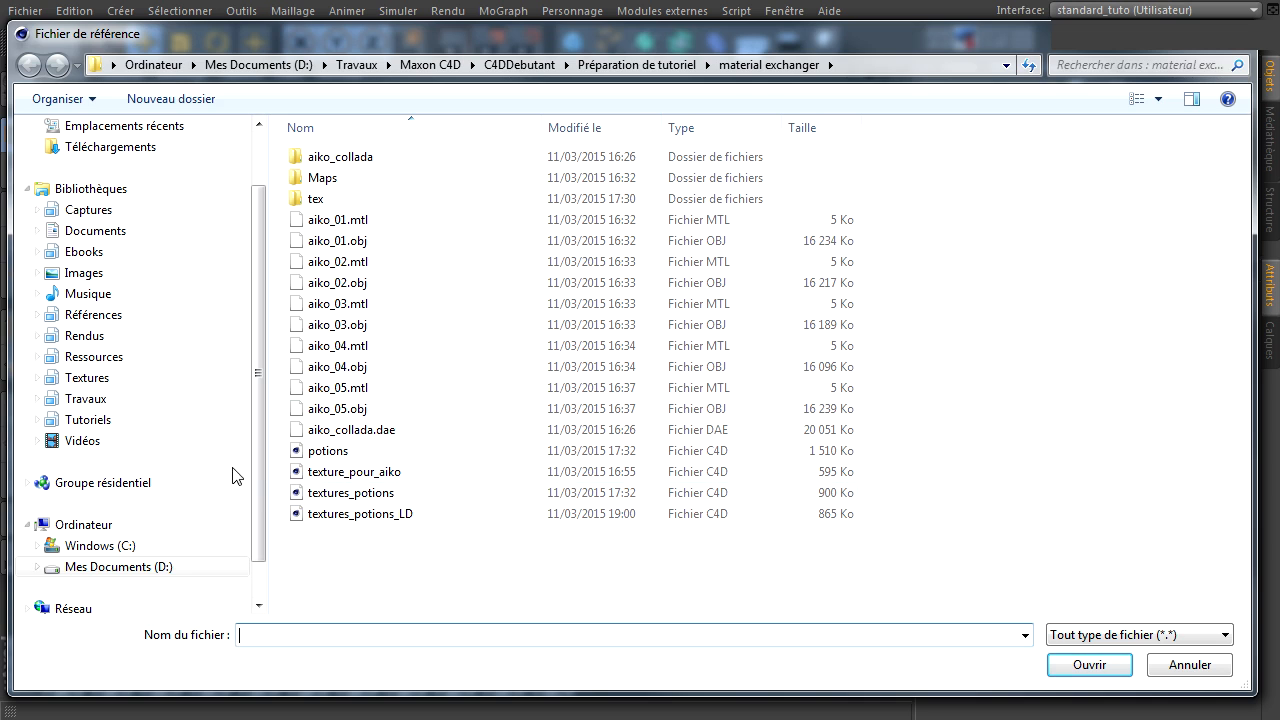
{"action": "left_click", "coordinate": [322, 478]}
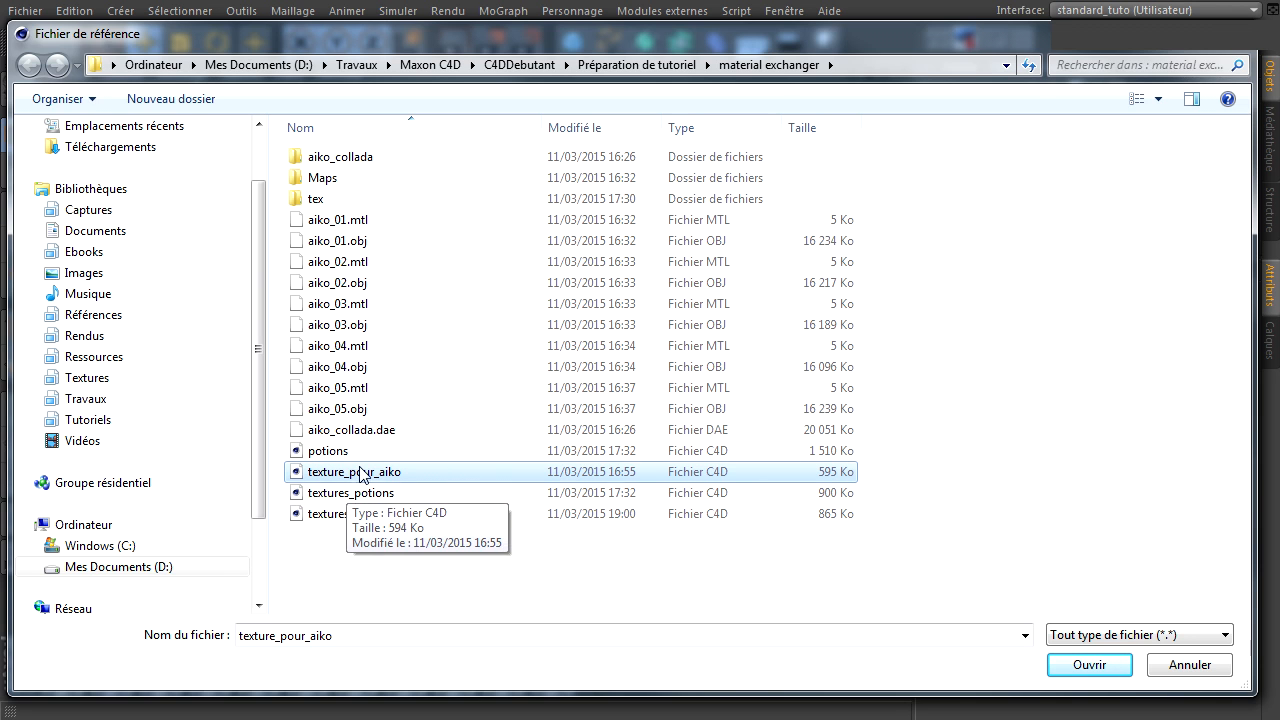
{"action": "left_click", "coordinate": [1089, 665]}
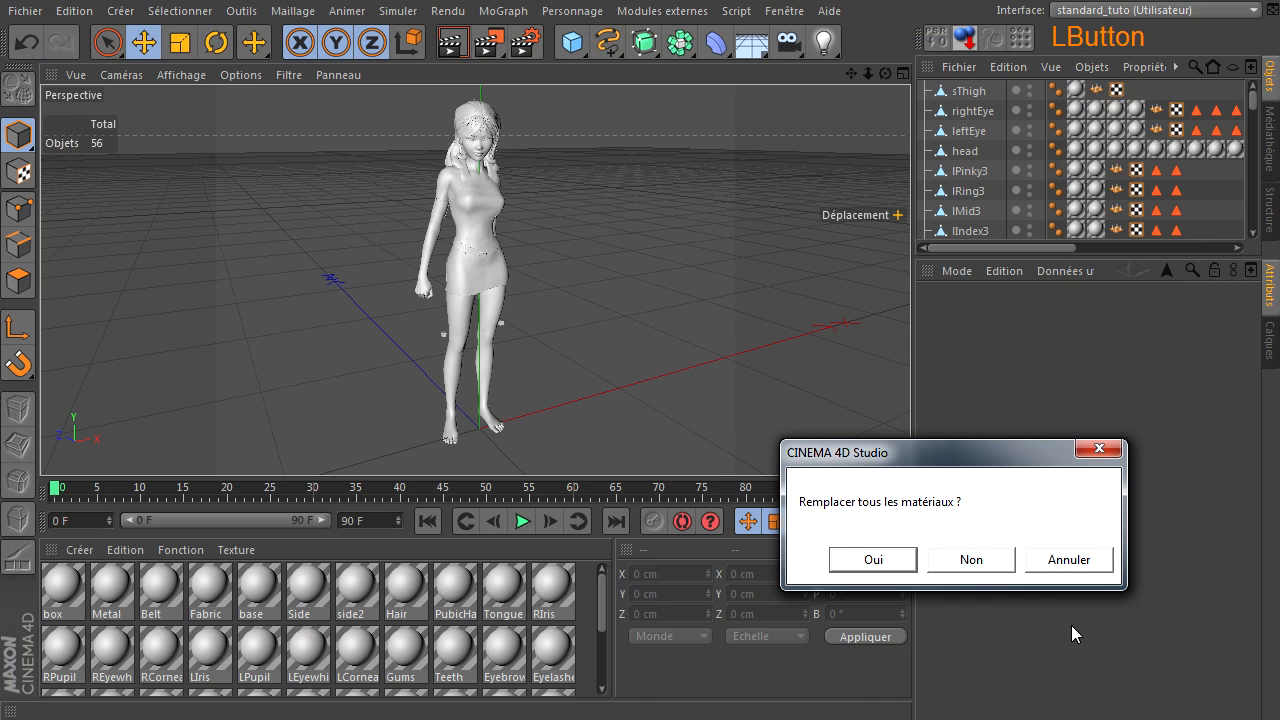
{"action": "left_click", "coordinate": [904, 562]}
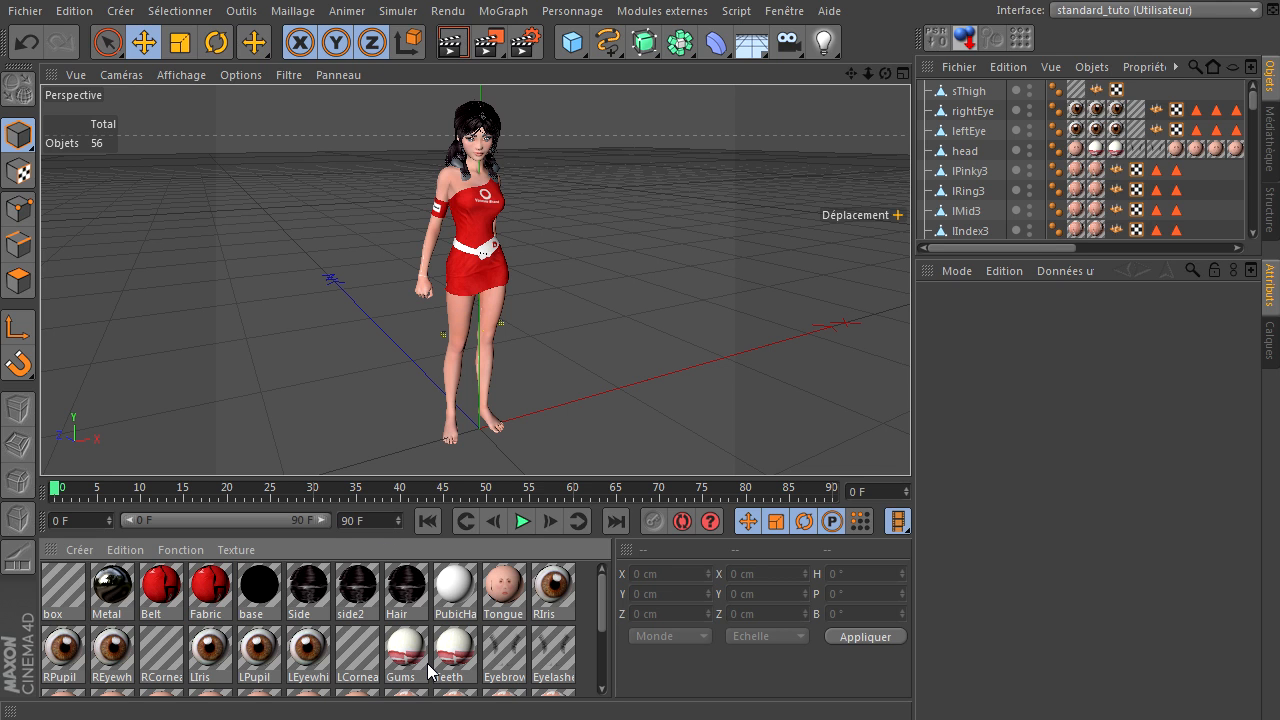
Render a close view of the textured Aiko's upper body, compare it with the original in DAZ Studio and return to Cinema 4D
{"action": "left_click_drag", "start_coordinate": [860, 75], "coordinate": [910, 475]}
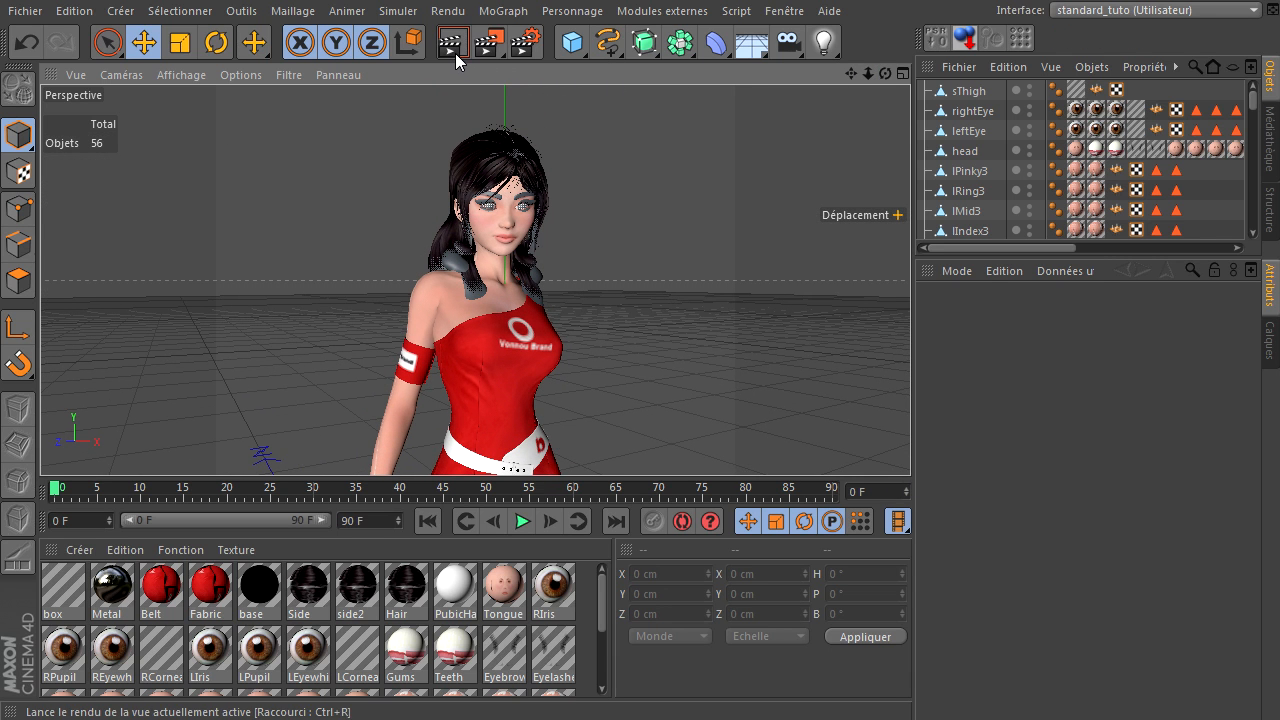
{"action": "left_click", "coordinate": [455, 53]}
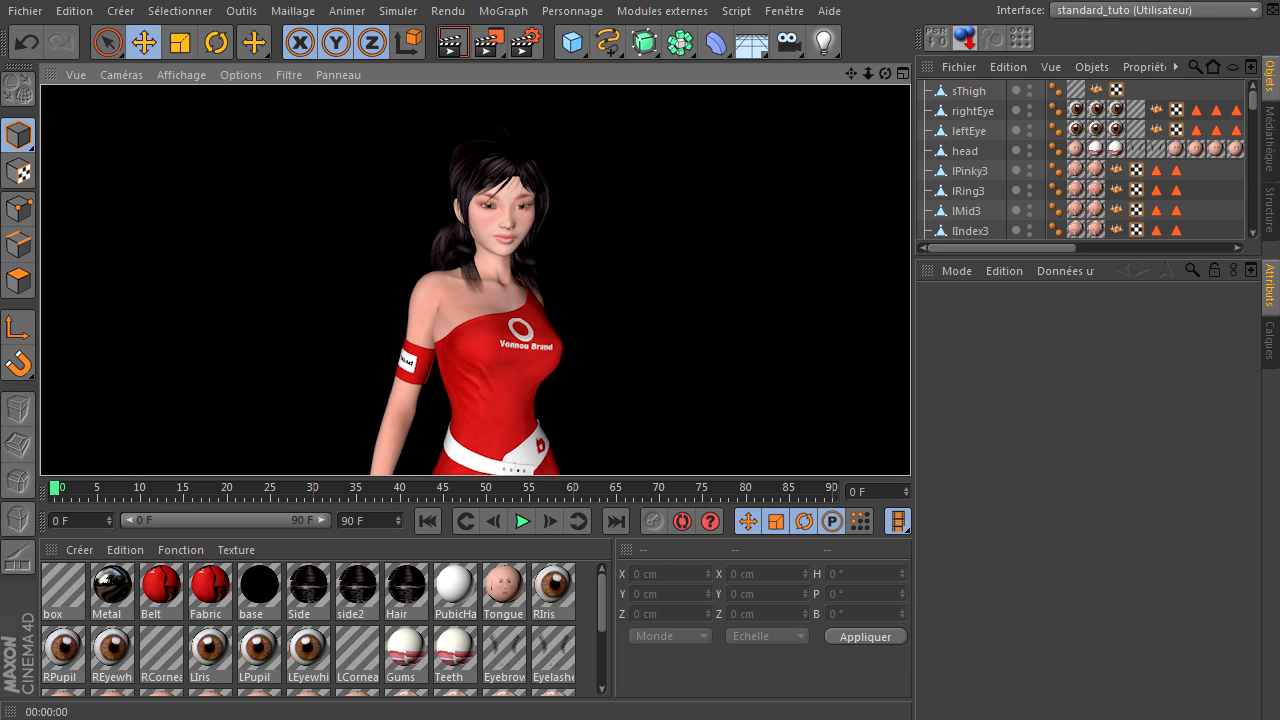
{"action": "left_click", "coordinate": [640, 719]}
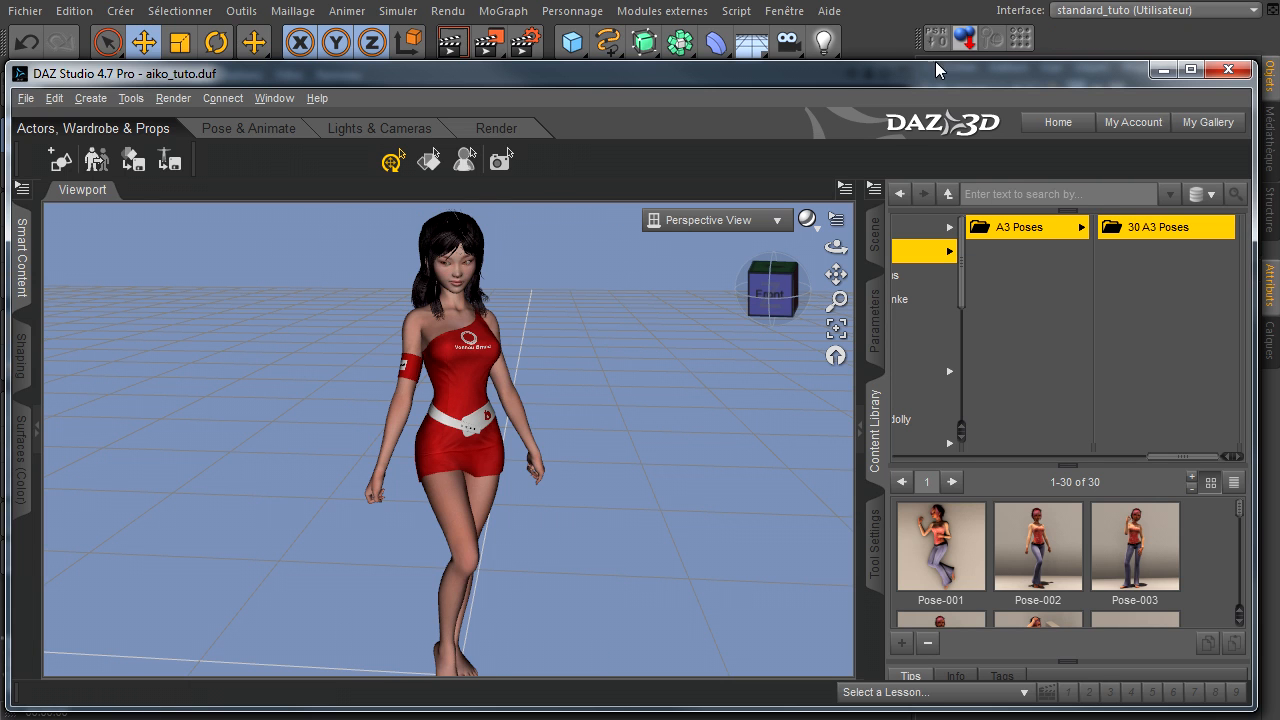
{"action": "left_click", "coordinate": [890, 39]}
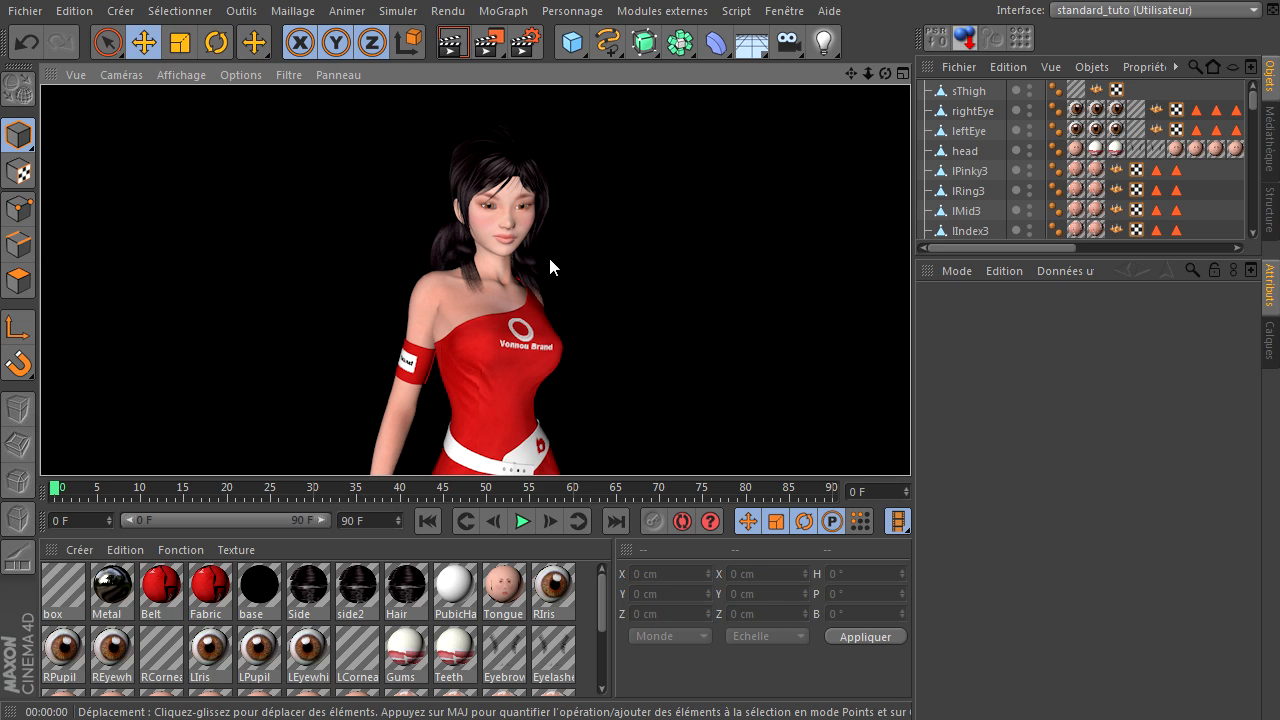
Switch to the aiko_02.obj scene and replace all its materials through Material Exchanger, using texture_pour_aiko as the reference file
{"action": "left_click", "coordinate": [785, 11]}
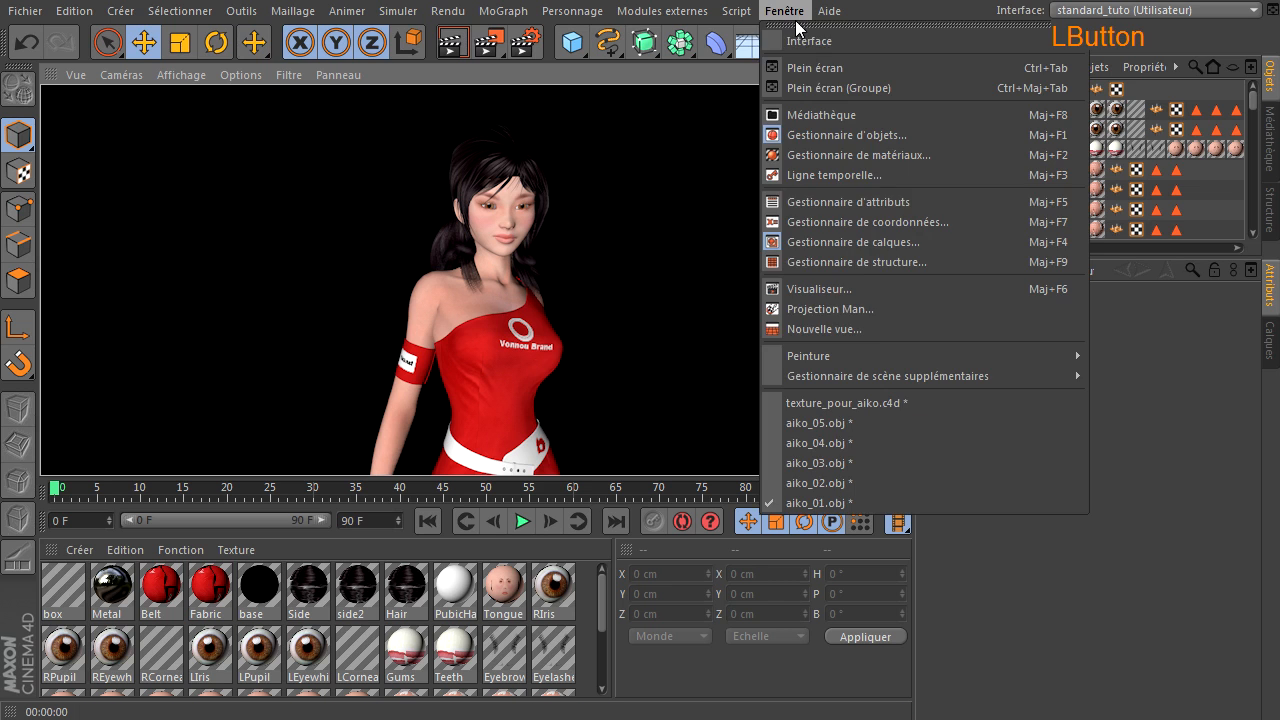
{"action": "left_click", "coordinate": [878, 484]}
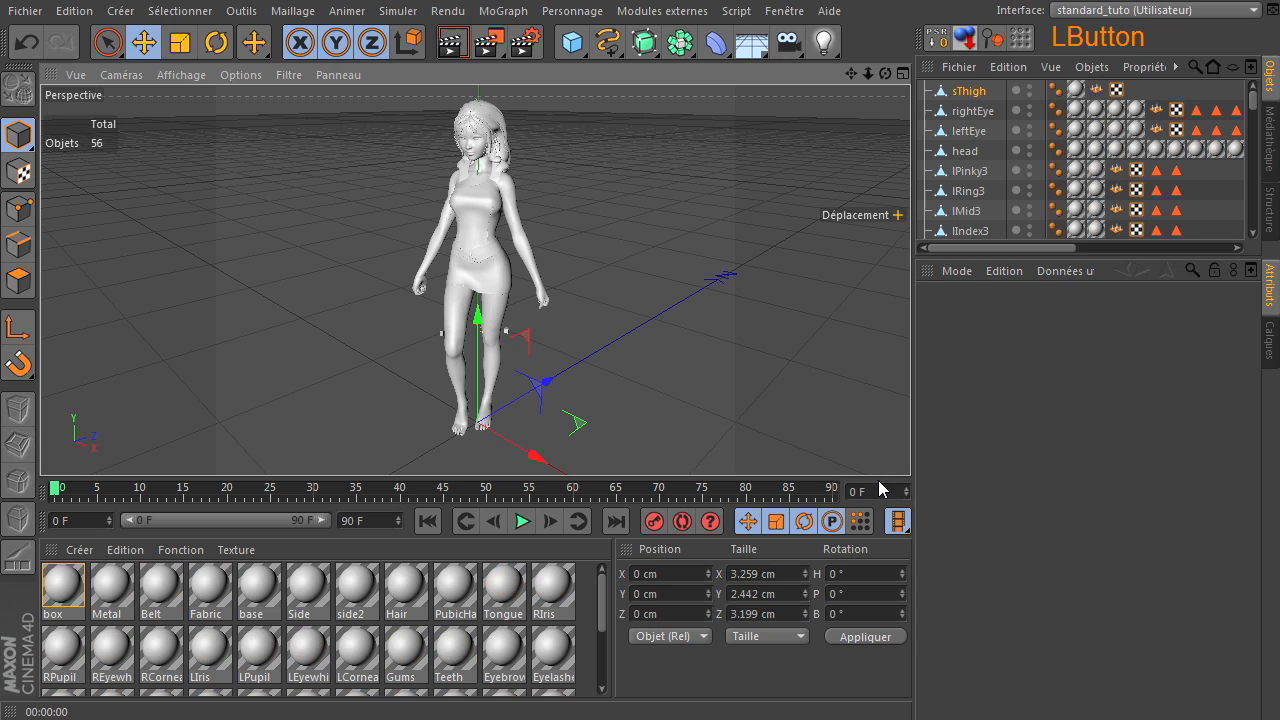
{"action": "left_click", "coordinate": [175, 553]}
{"action": "left_click", "coordinate": [220, 718]}
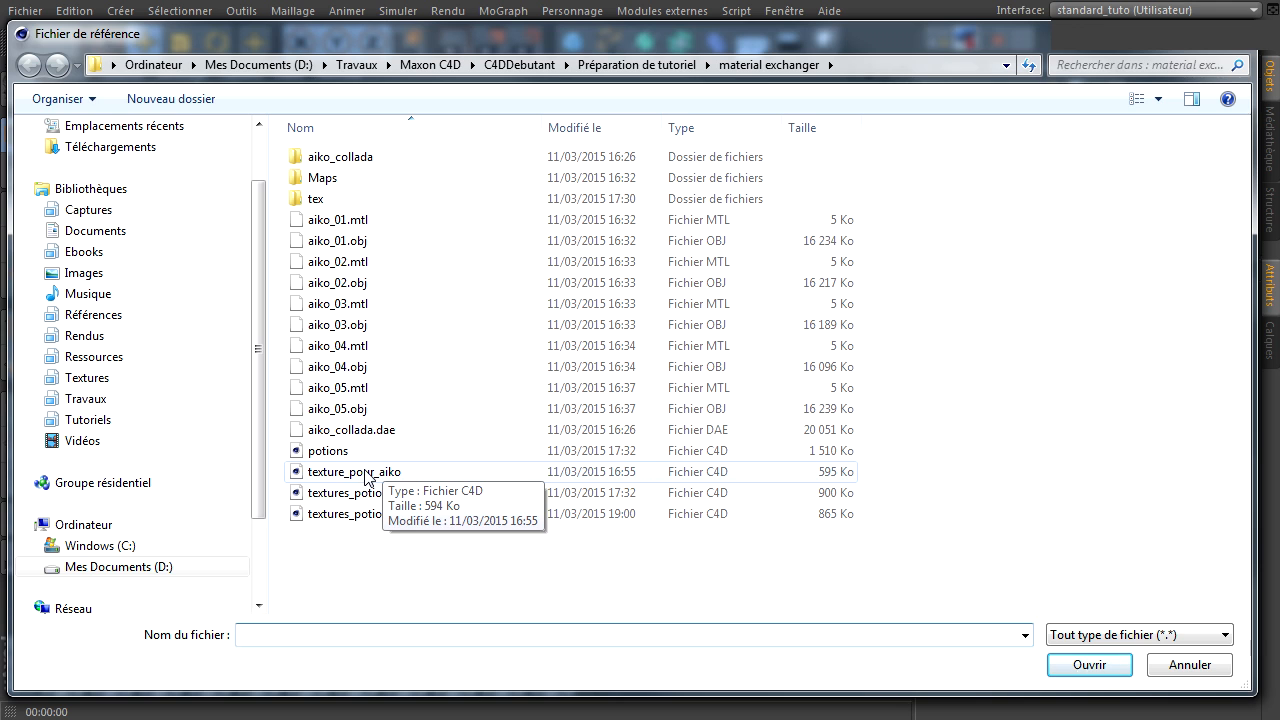
{"action": "left_click", "coordinate": [325, 475]}
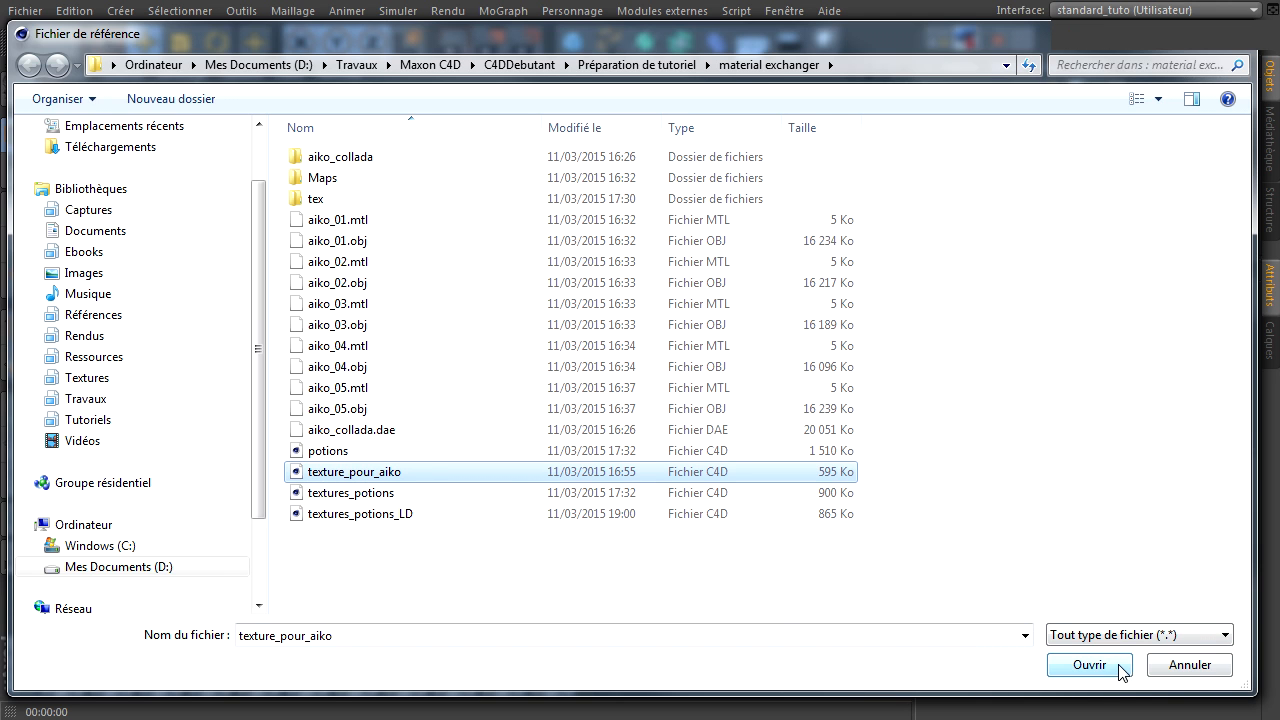
{"action": "left_click", "coordinate": [1062, 668]}
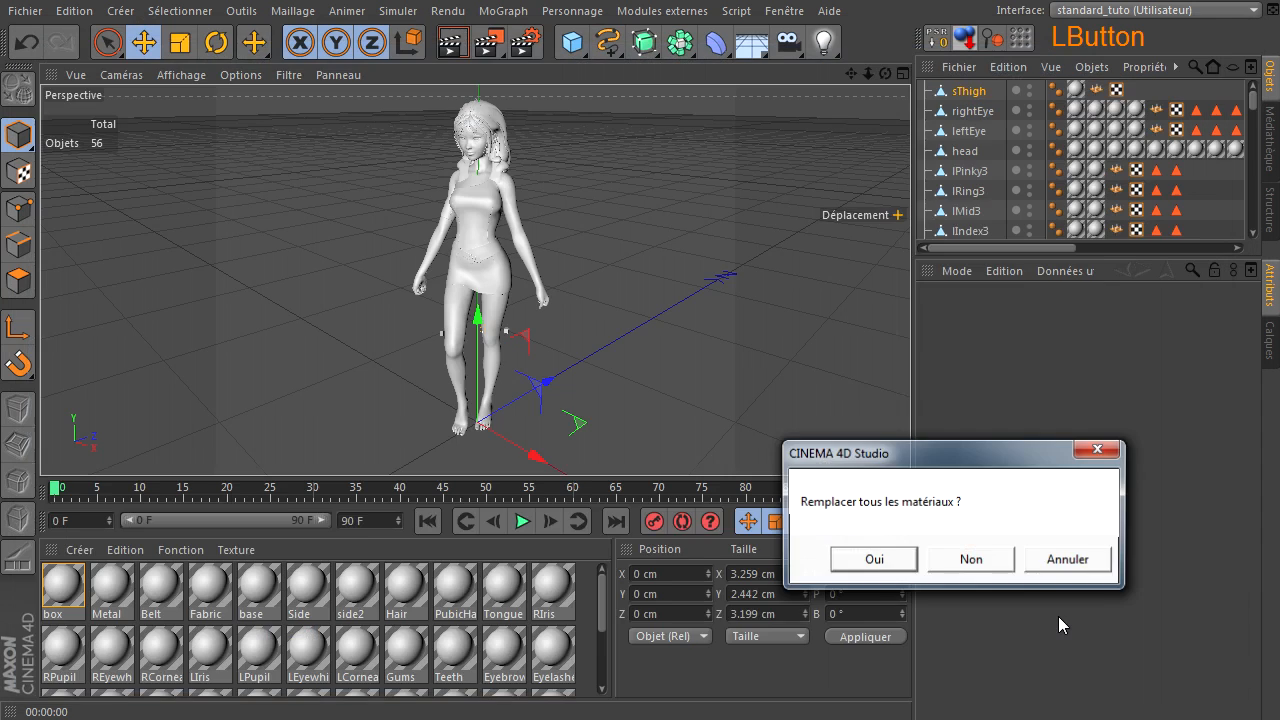
{"action": "left_click", "coordinate": [904, 562]}
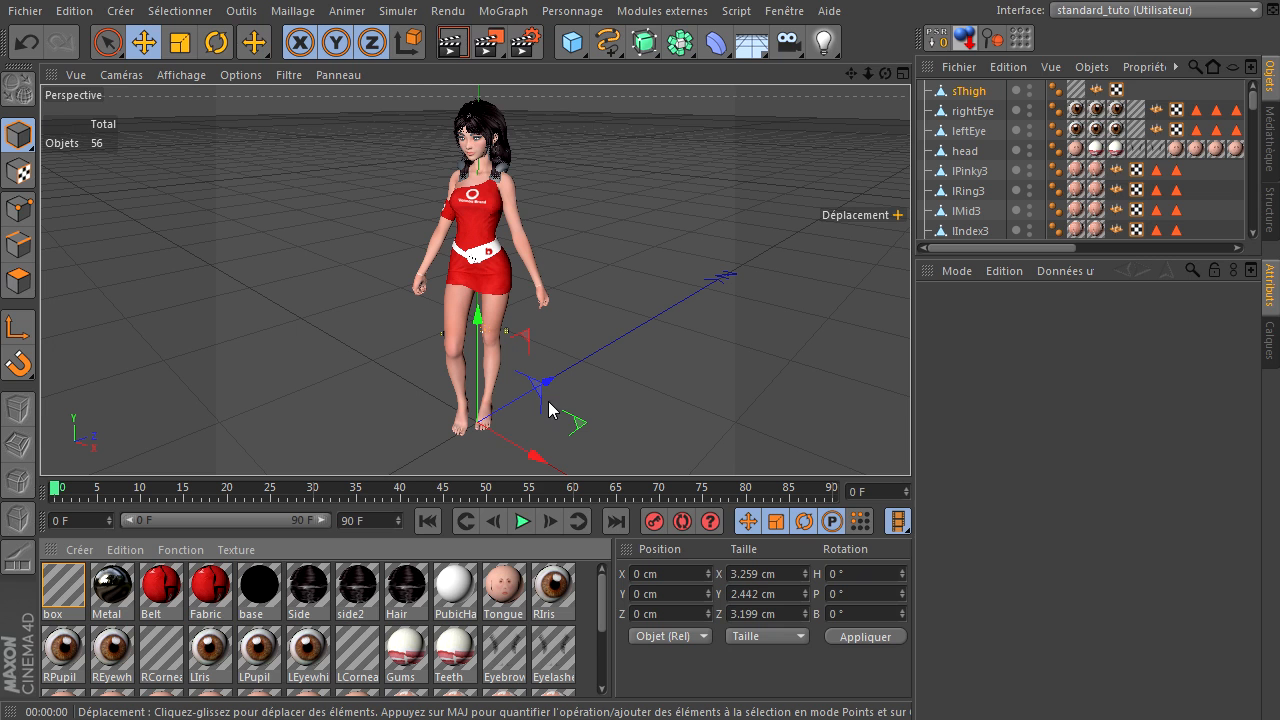
Render the textured aiko_02.obj pose in the viewport from two different angles
{"action": "left_click", "coordinate": [458, 46]}
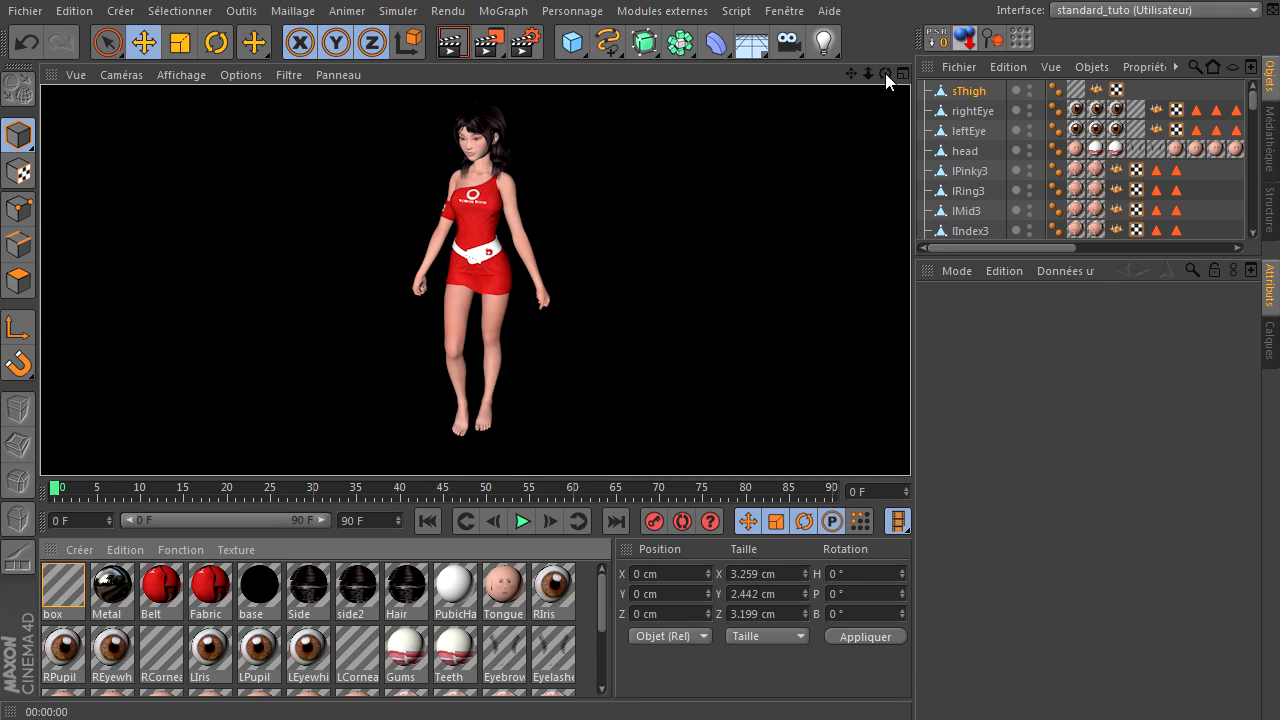
{"action": "left_click", "coordinate": [909, 474]}
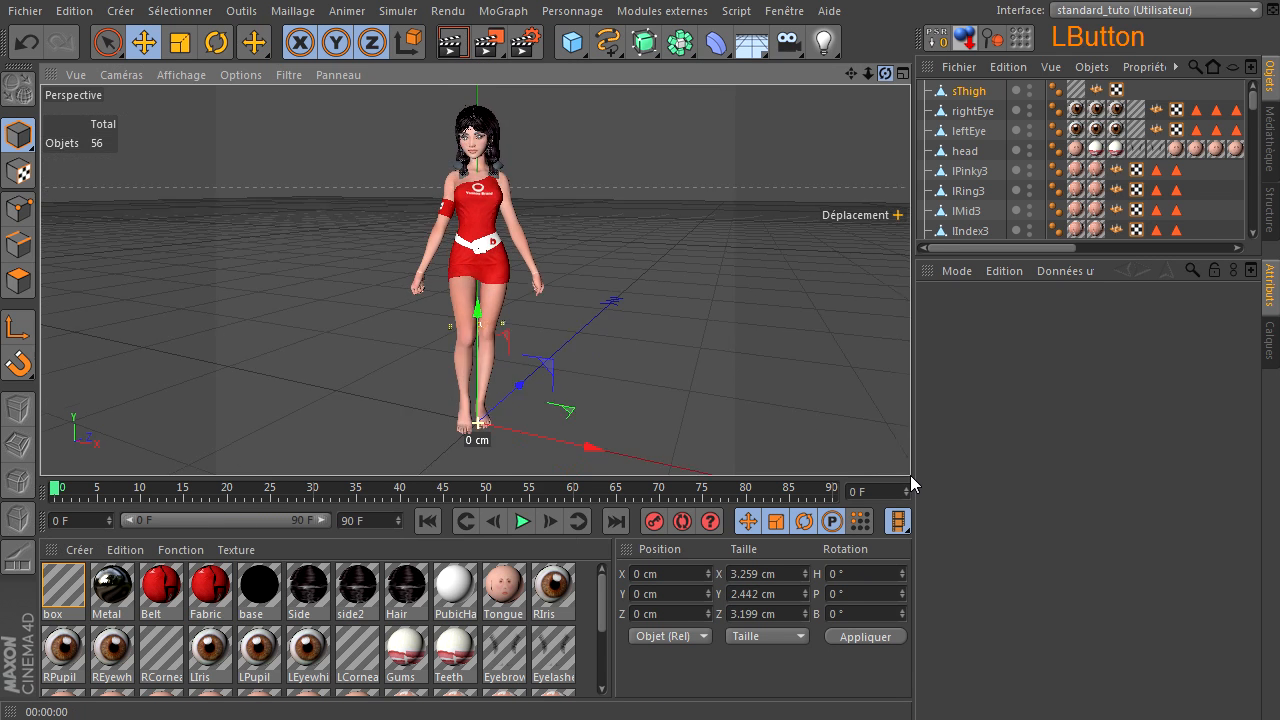
{"action": "left_click", "coordinate": [458, 46]}
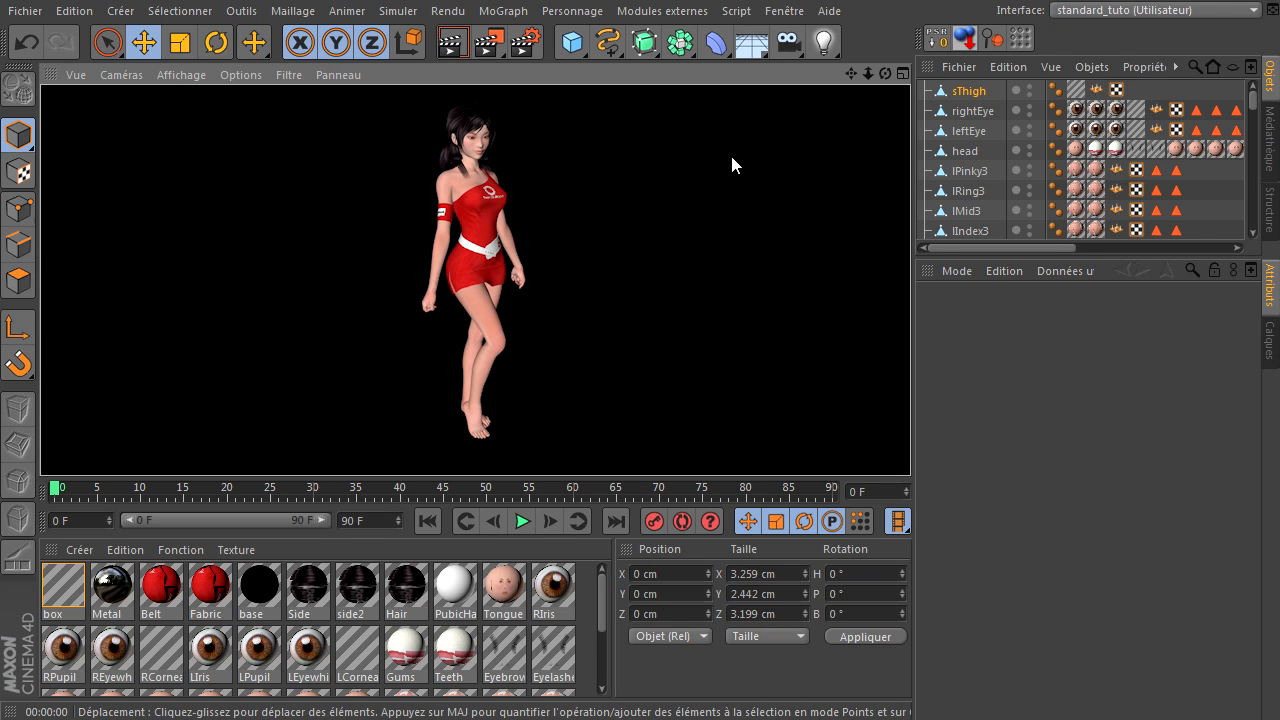
Switch to the aiko_03.obj scene and replace all its materials through Material Exchanger with those from texture_pour_aiko
{"action": "left_click", "coordinate": [786, 11]}
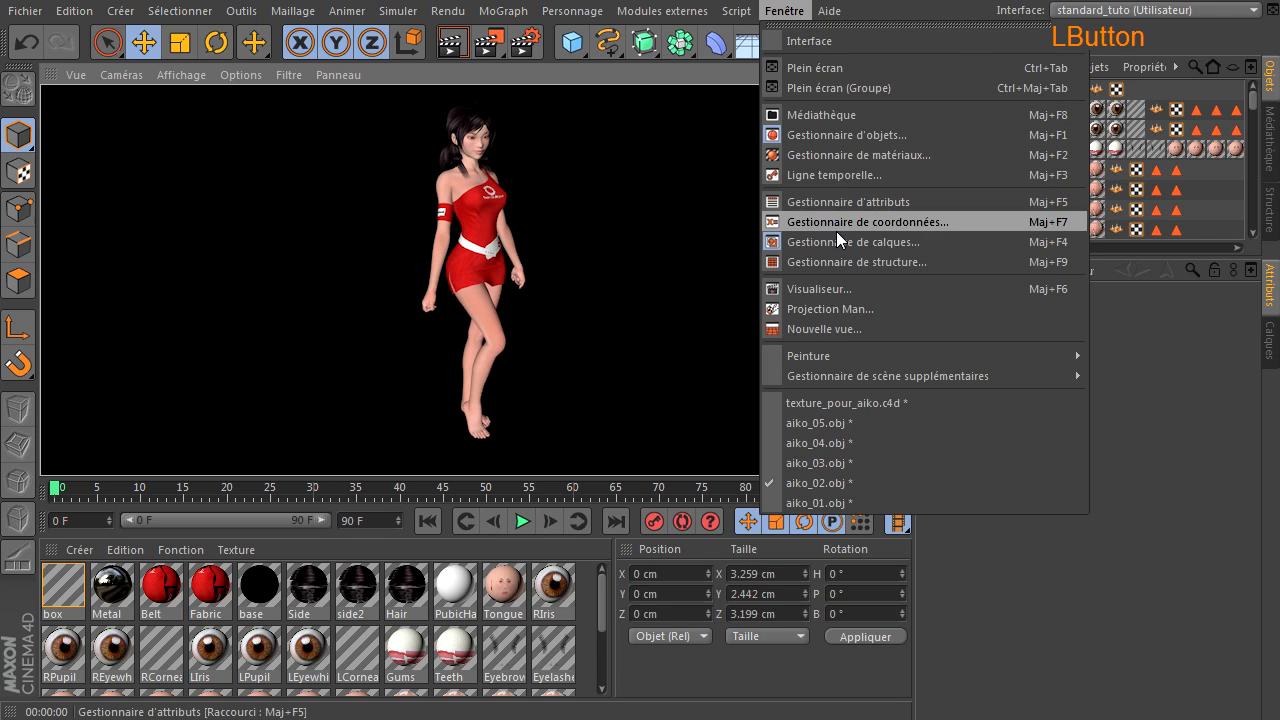
{"action": "left_click", "coordinate": [830, 463]}
{"action": "left_click", "coordinate": [165, 554]}
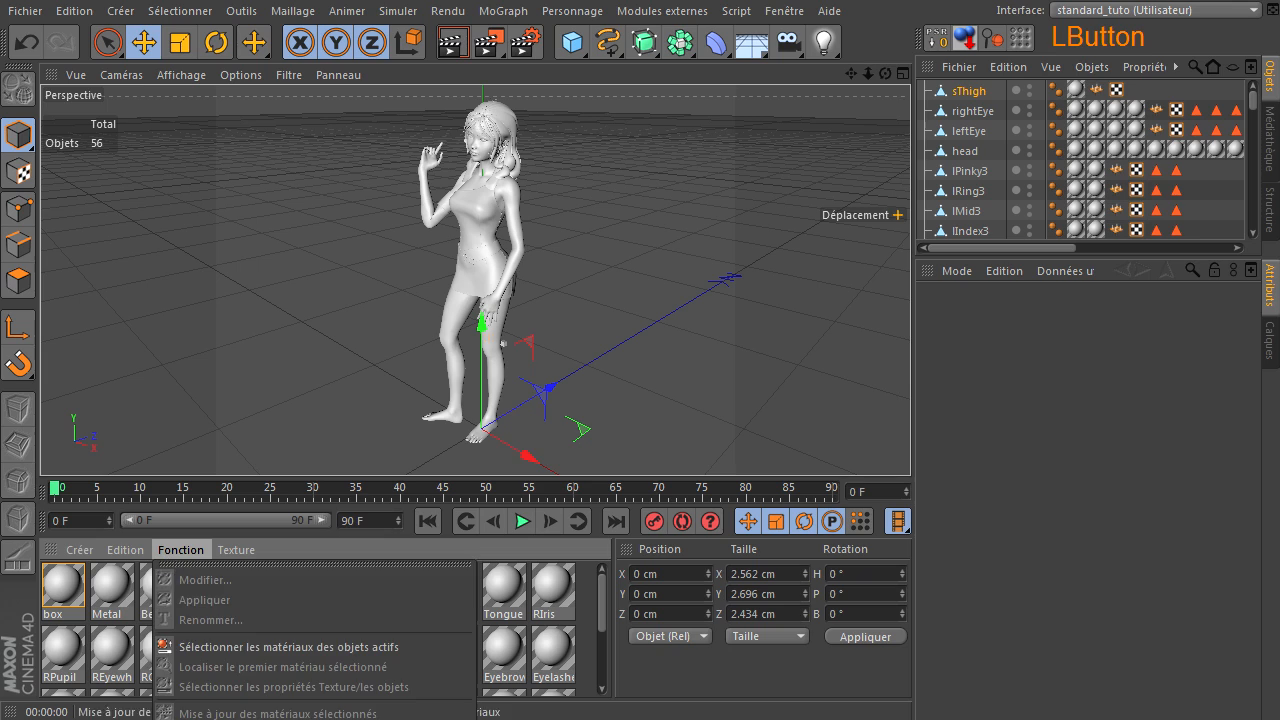
{"action": "left_click", "coordinate": [200, 718]}
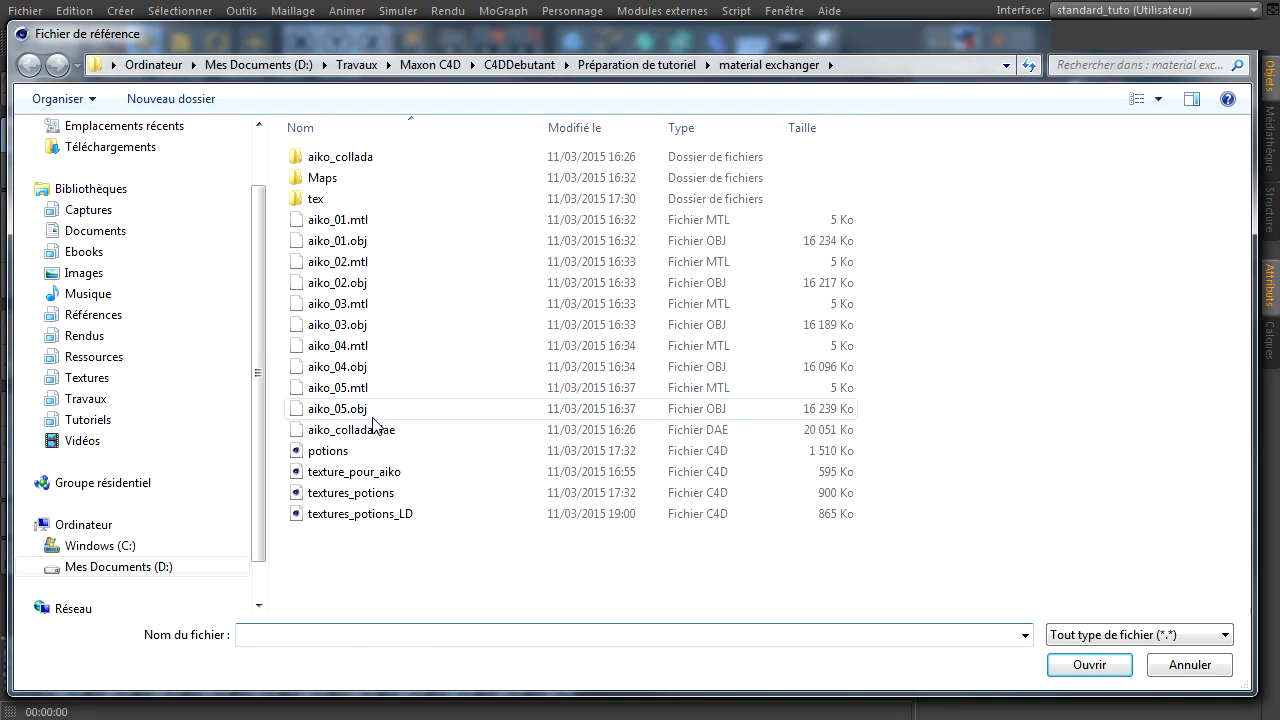
{"action": "left_click", "coordinate": [358, 474]}
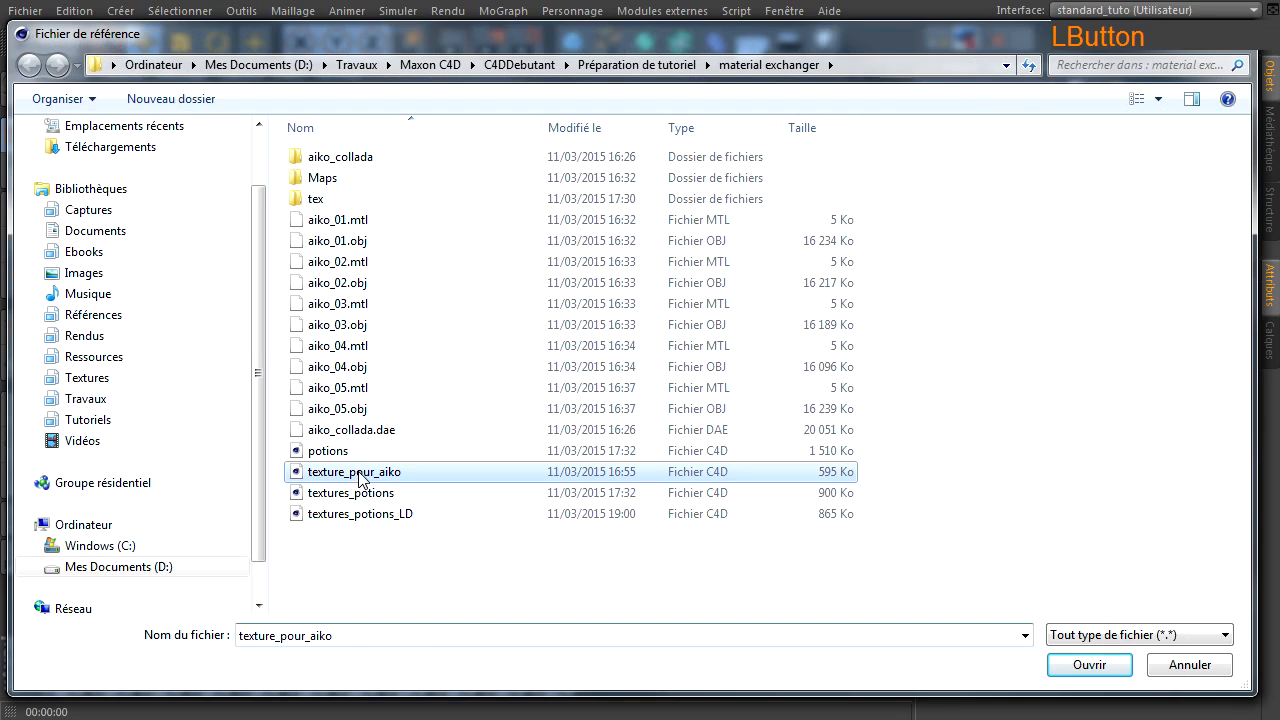
{"action": "left_click", "coordinate": [1085, 666]}
{"action": "left_click", "coordinate": [910, 562]}
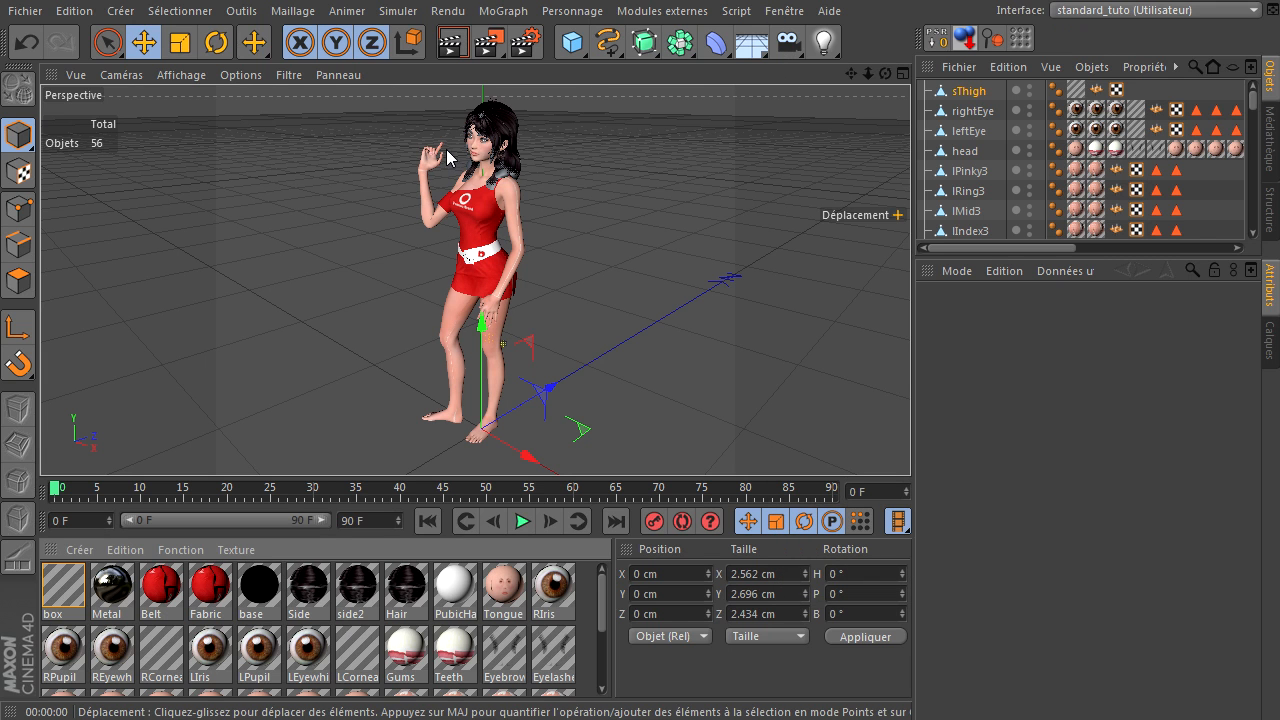
Switch to the aiko_04.obj scene and replace all its materials through Material Exchanger, using texture_pour_aiko as the reference file
{"action": "left_click", "coordinate": [791, 18]}
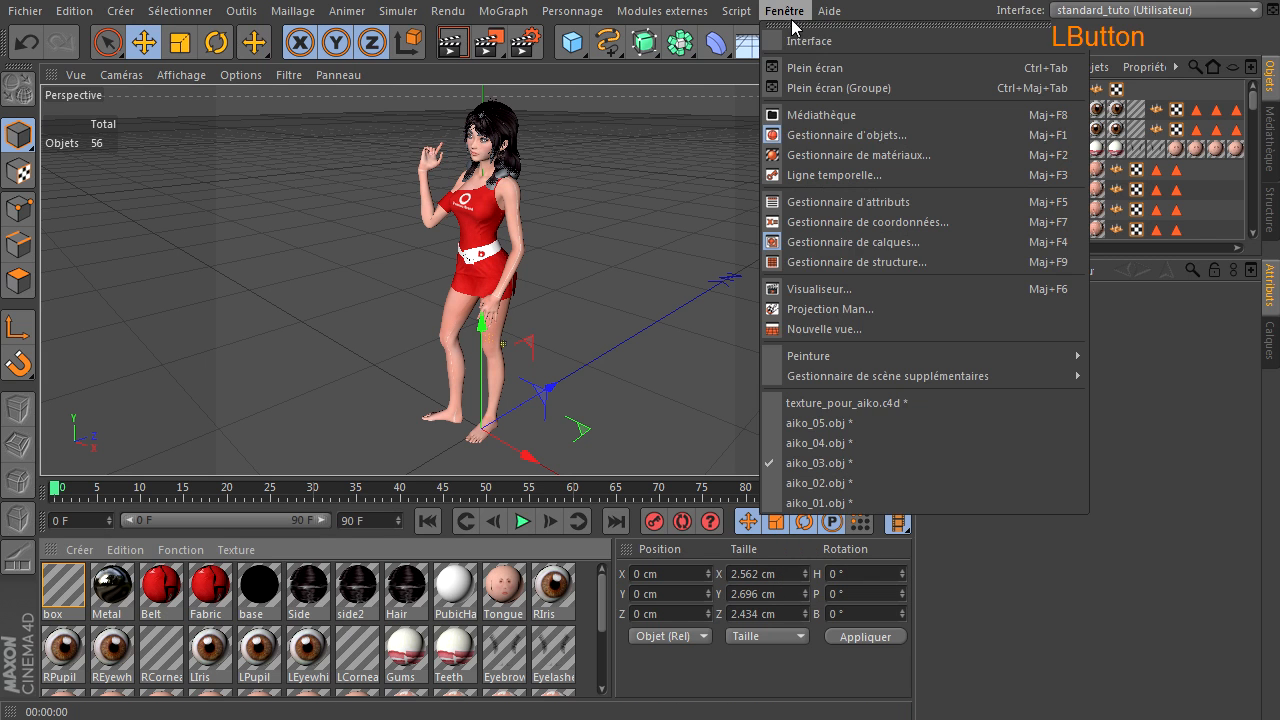
{"action": "left_click", "coordinate": [880, 443]}
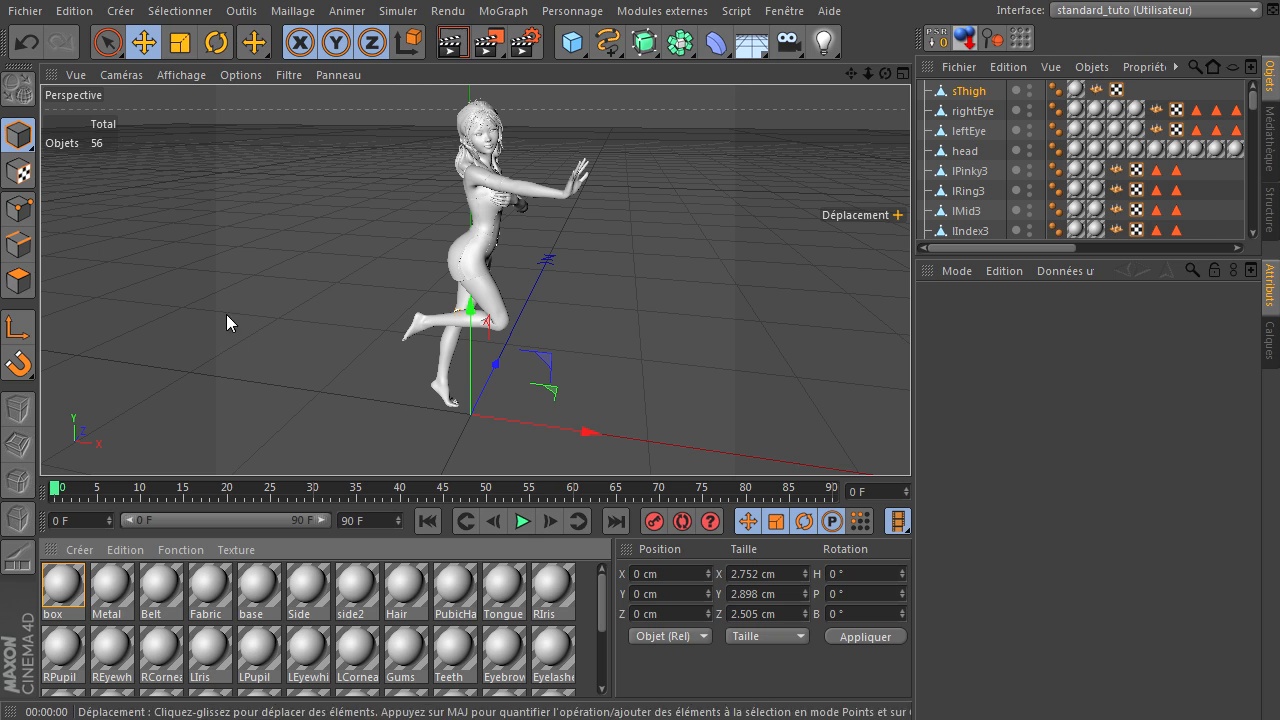
{"action": "left_click", "coordinate": [179, 553]}
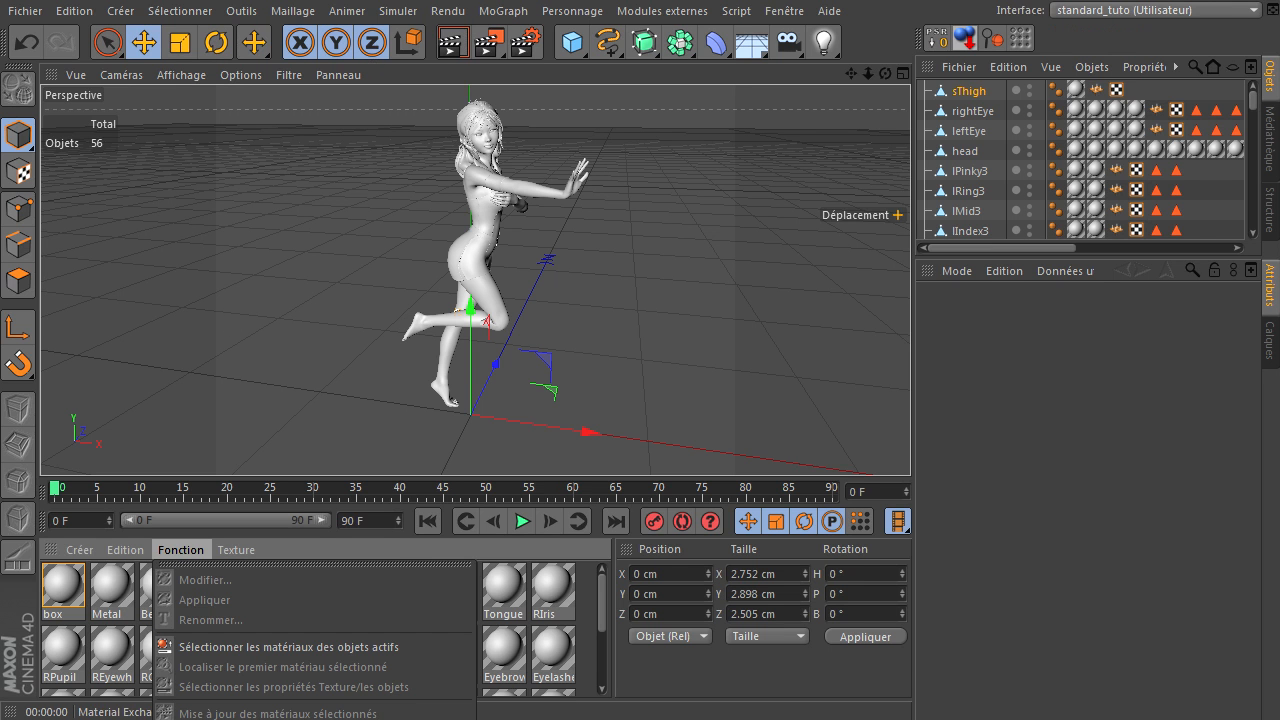
{"action": "left_click", "coordinate": [272, 718]}
{"action": "left_click", "coordinate": [416, 482]}
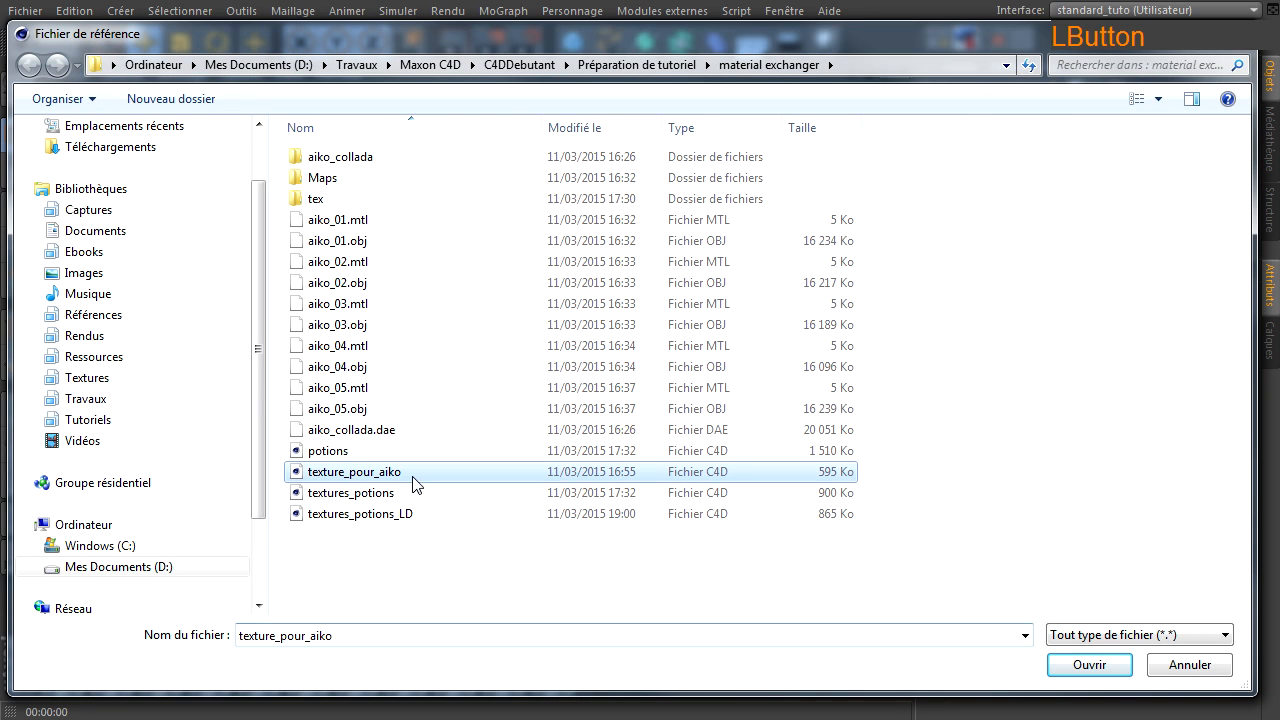
{"action": "left_click", "coordinate": [1062, 666]}
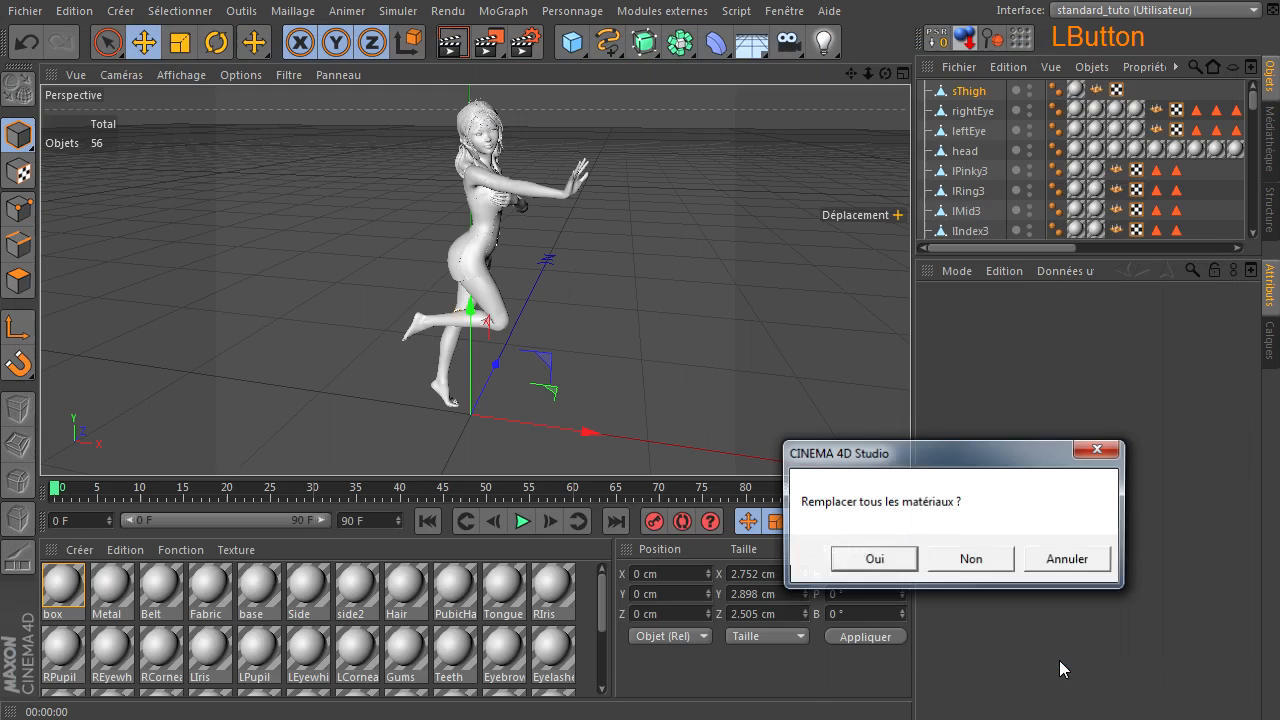
{"action": "left_click", "coordinate": [874, 561]}
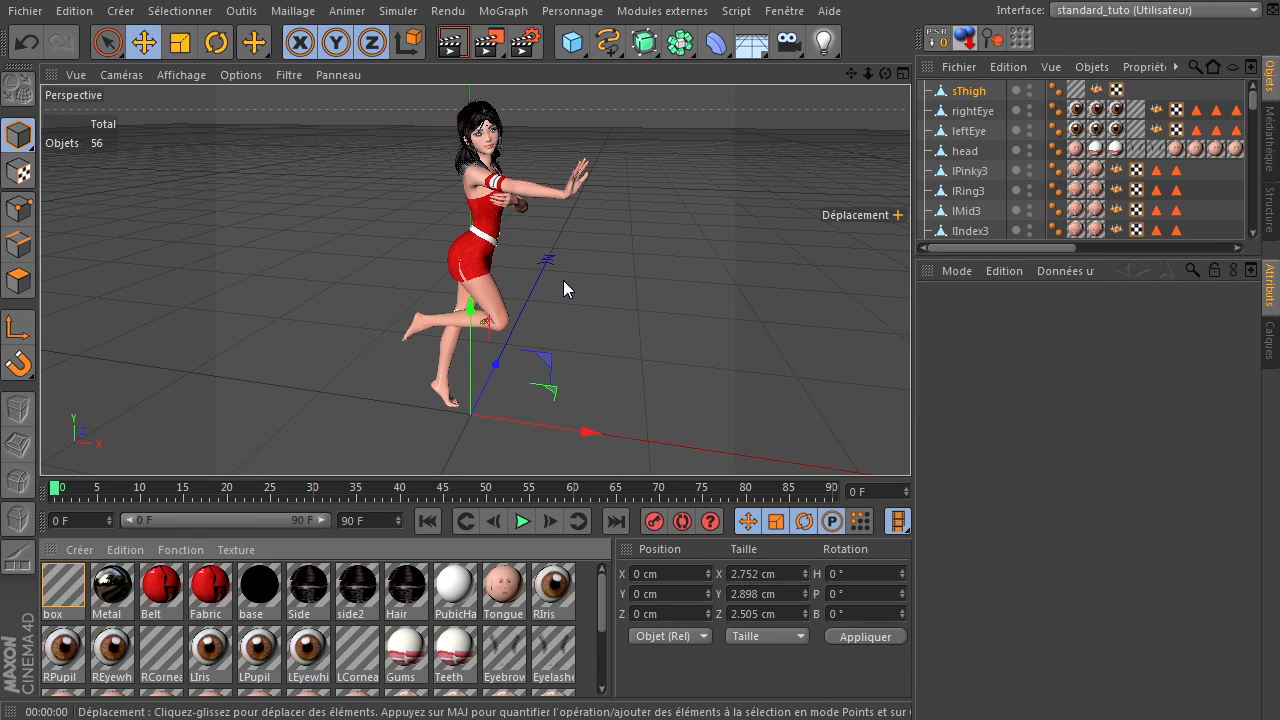
Switch to the aiko_05.obj scene and replace all its materials through Material Exchanger with those from texture_pour_aiko
{"action": "left_click", "coordinate": [770, 12]}
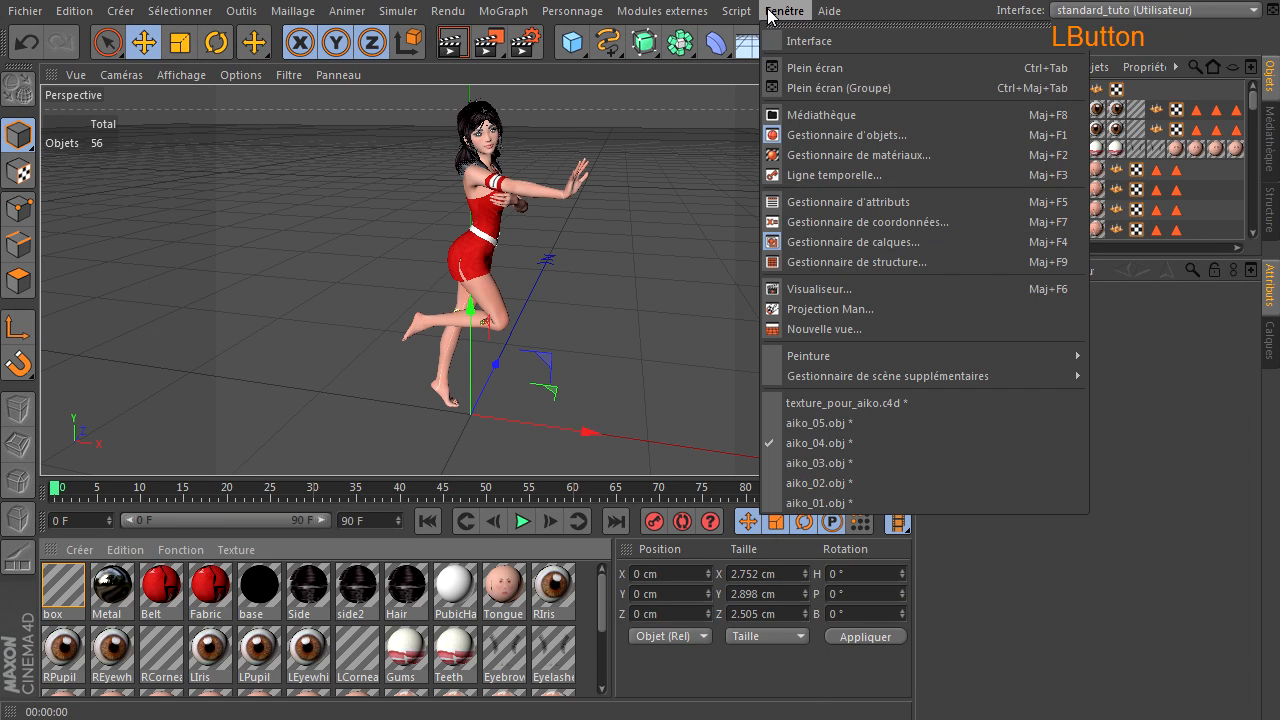
{"action": "left_click", "coordinate": [836, 420]}
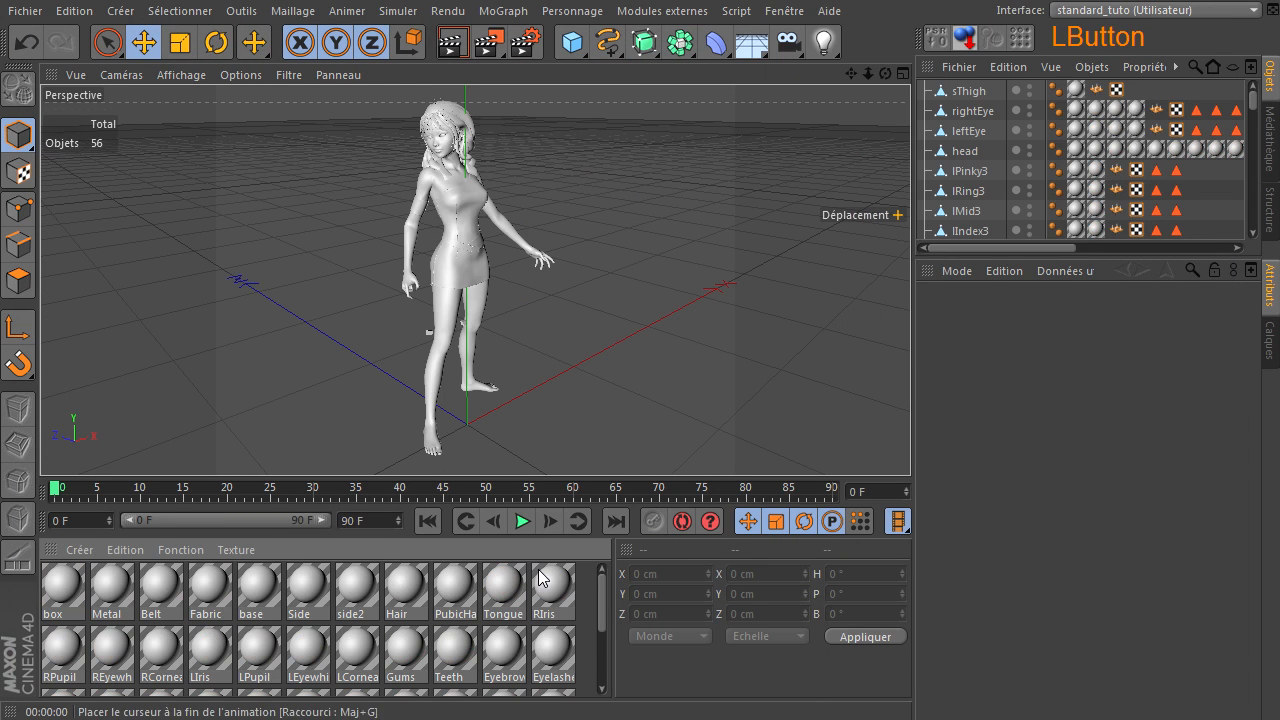
{"action": "left_click", "coordinate": [181, 550]}
{"action": "left_click", "coordinate": [300, 718]}
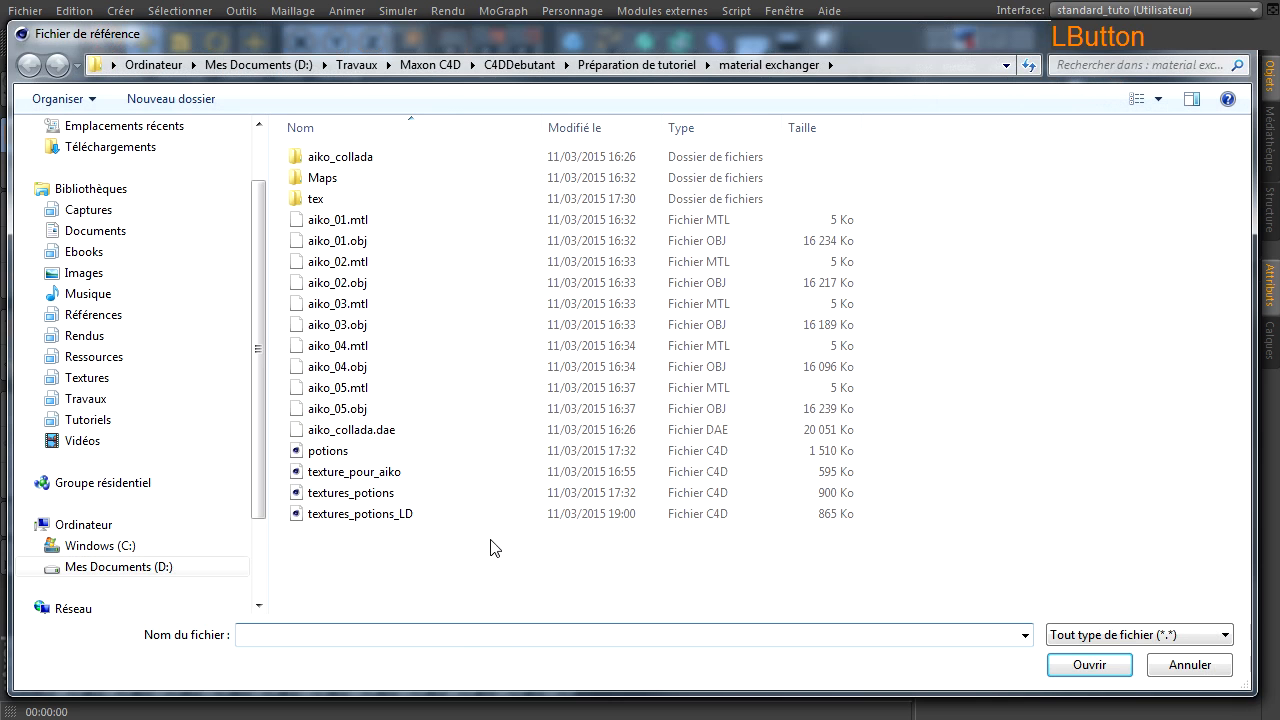
{"action": "left_click", "coordinate": [335, 472]}
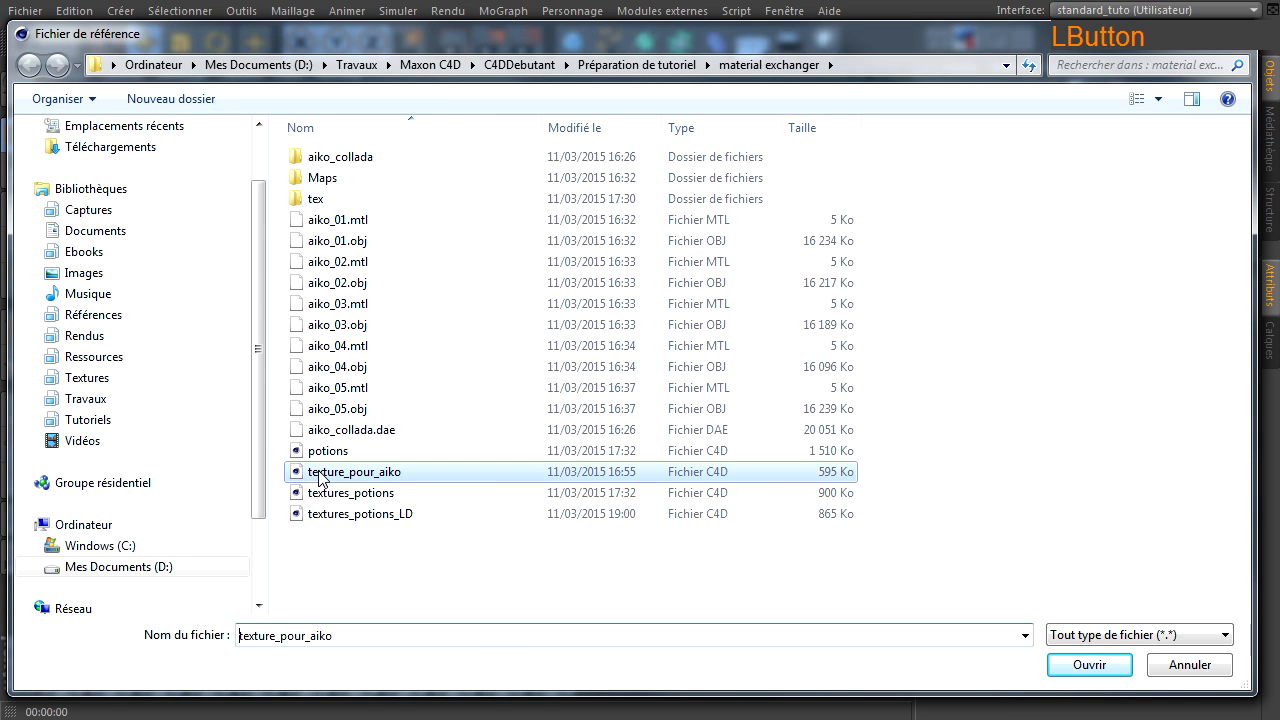
{"action": "left_click", "coordinate": [1090, 665]}
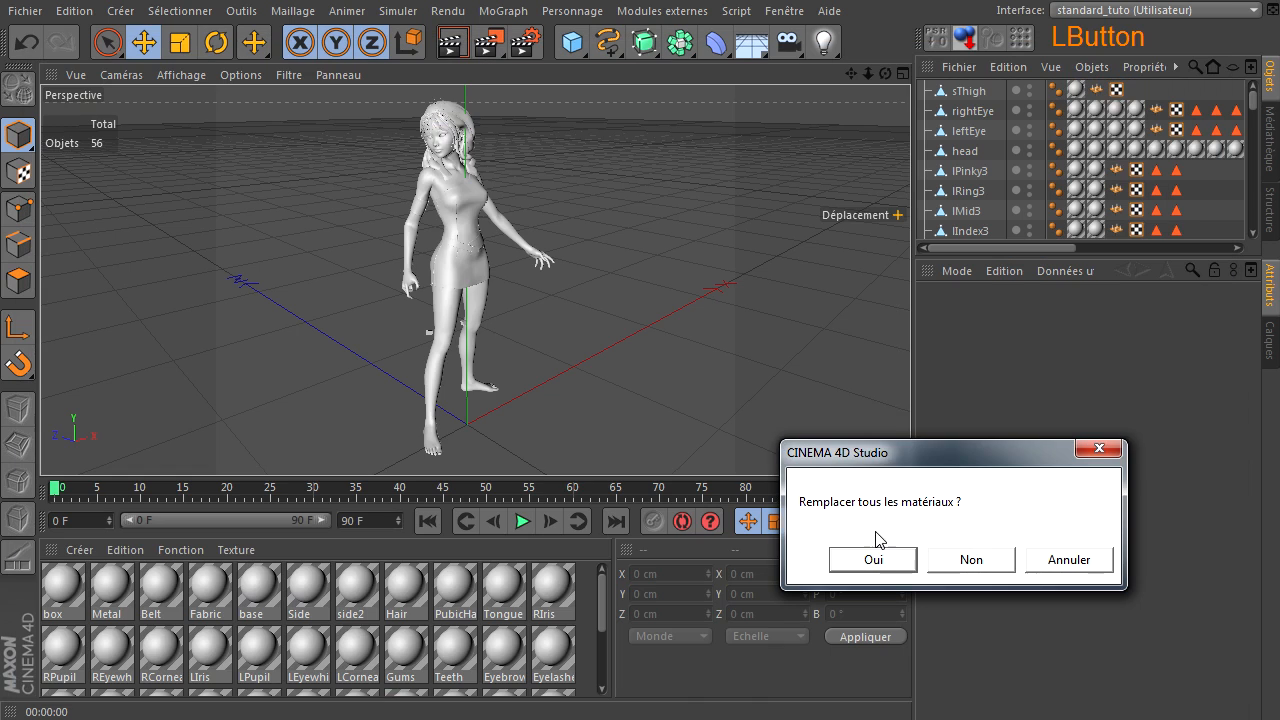
{"action": "left_click", "coordinate": [871, 557]}
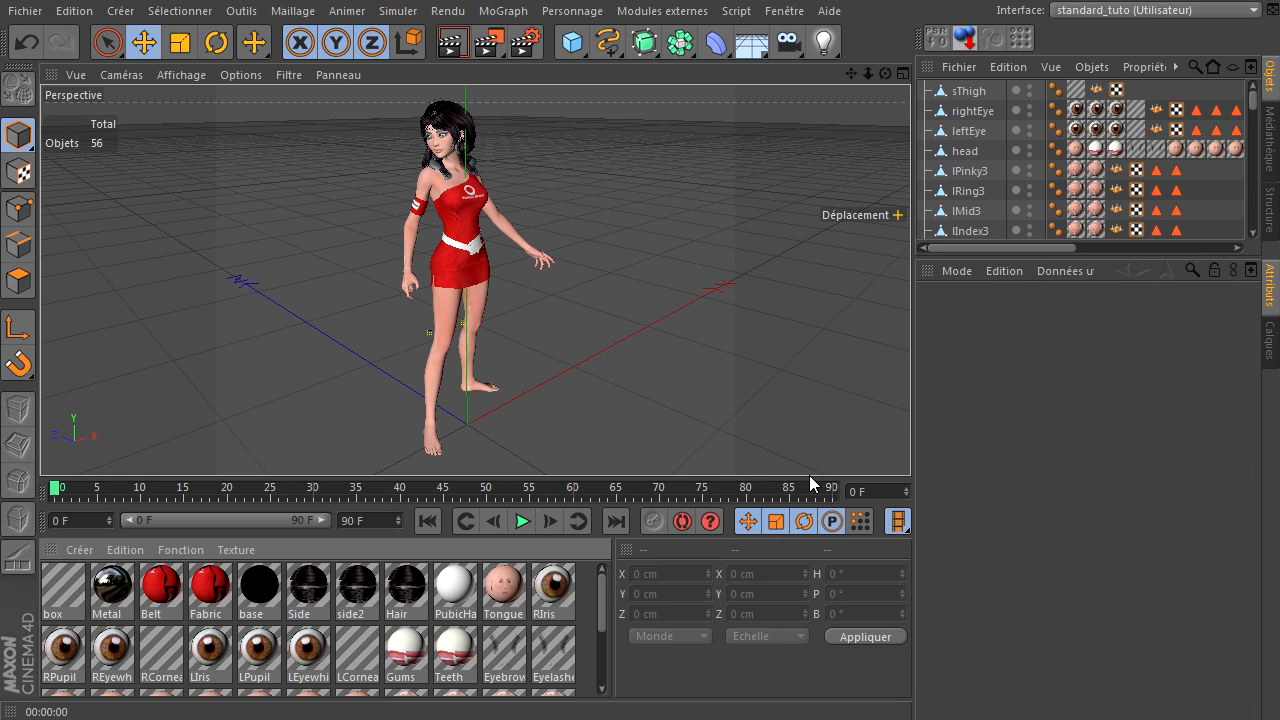
Render the textured aiko_05.obj pose in the viewport as a full figure and as a close view of the upper body
{"action": "left_click", "coordinate": [462, 45]}
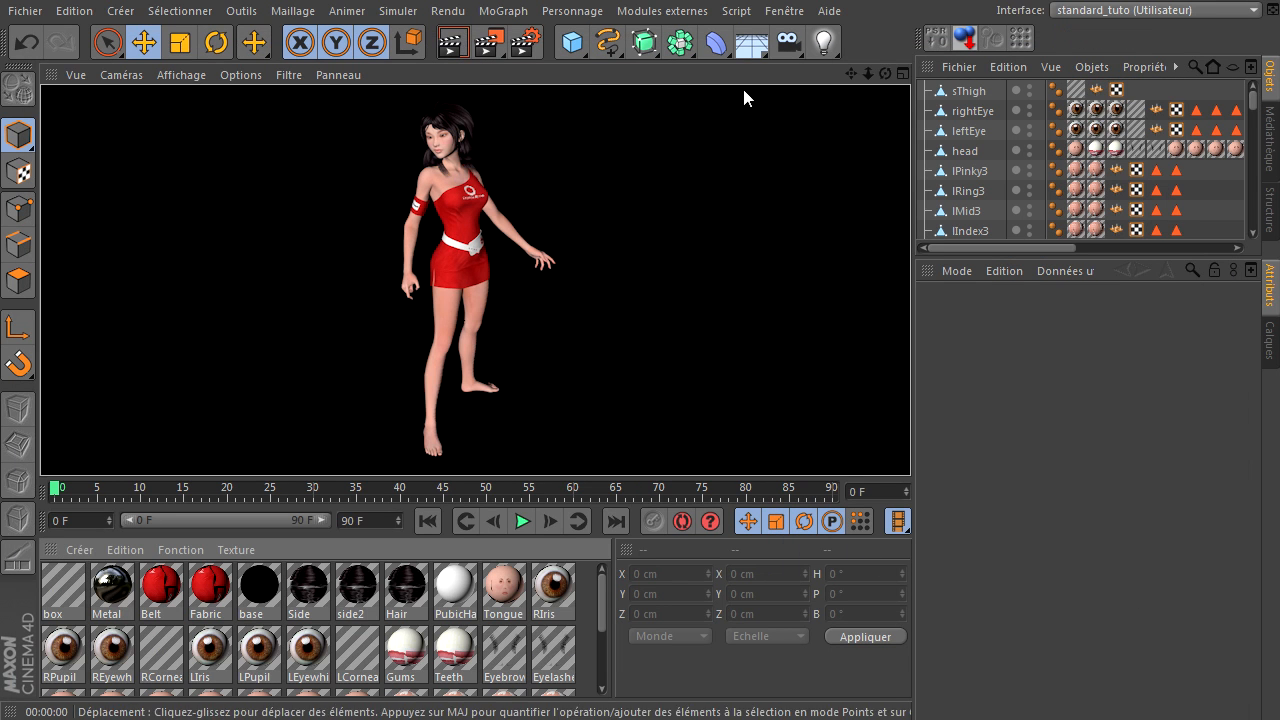
{"action": "left_click", "coordinate": [909, 476]}
{"action": "left_click_drag", "start_coordinate": [869, 72], "coordinate": [913, 470]}
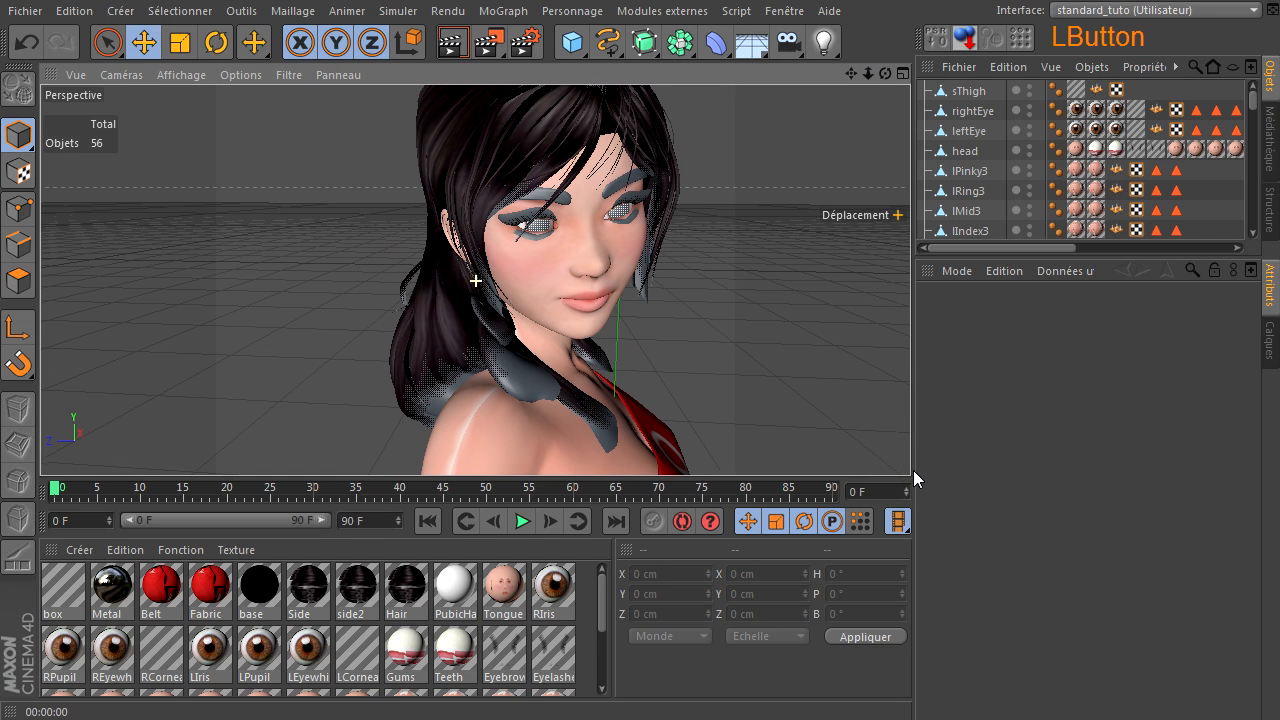
{"action": "left_click_drag", "start_coordinate": [869, 74], "coordinate": [910, 475]}
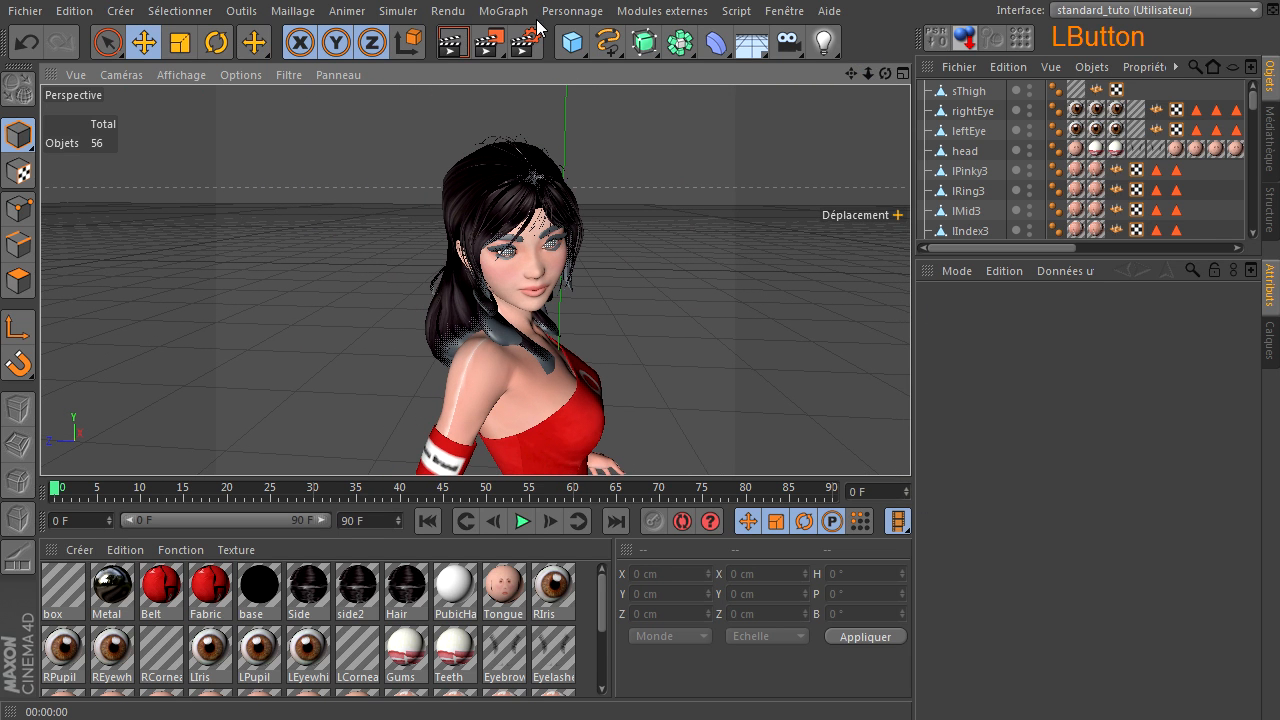
{"action": "left_click", "coordinate": [452, 42]}
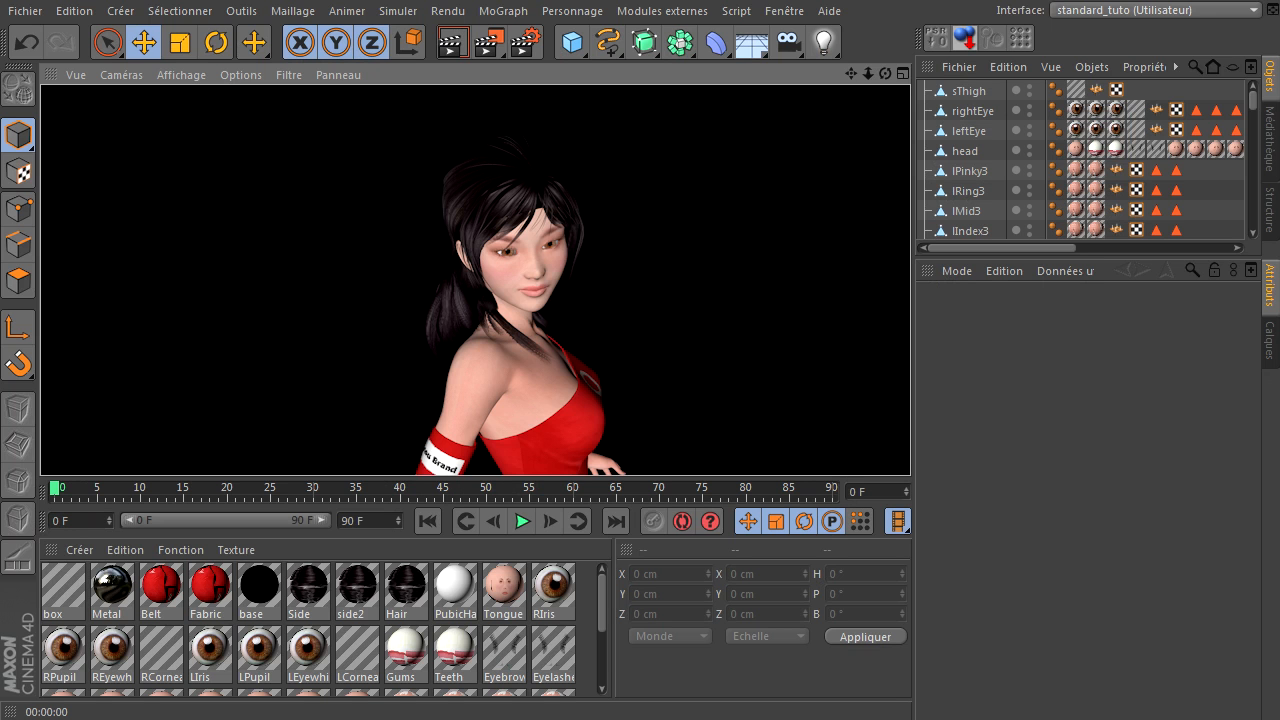
Switch to DAZ Studio to compare the render with the original Aiko figure, and return to Cinema 4D
{"action": "left_click", "coordinate": [506, 718]}
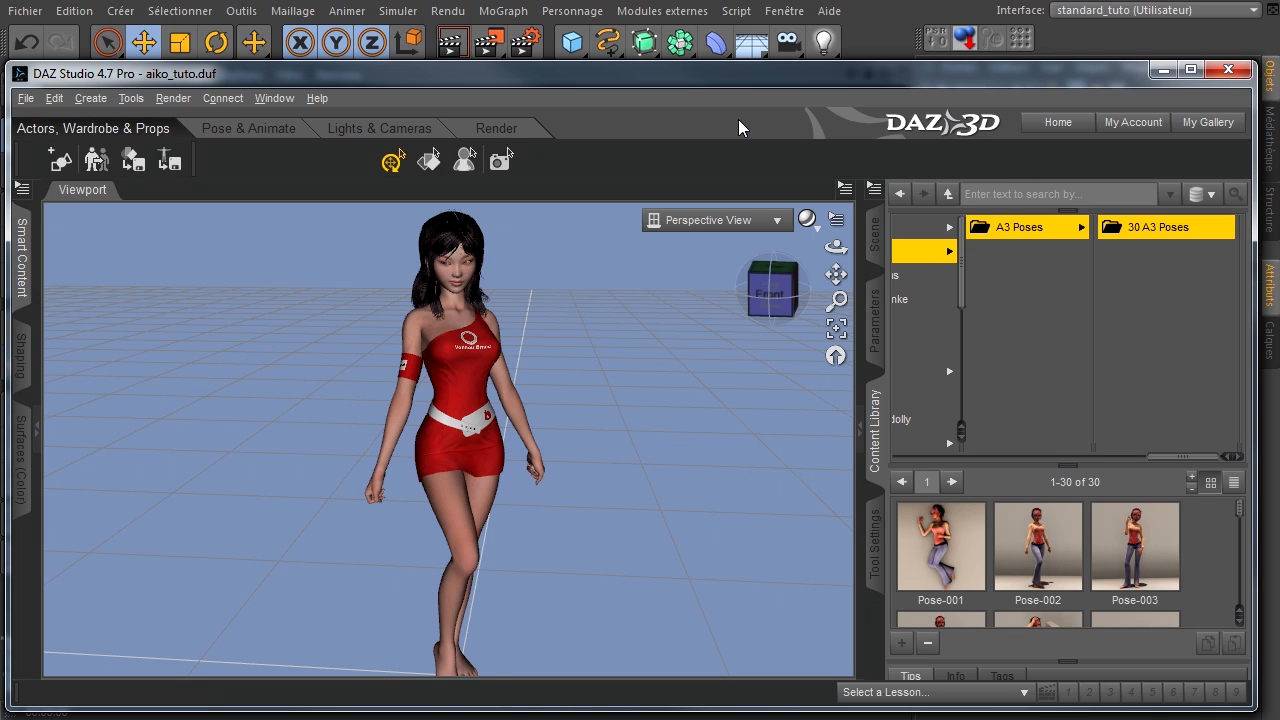
{"action": "left_click", "coordinate": [456, 392]}
{"action": "left_click", "coordinate": [867, 25]}
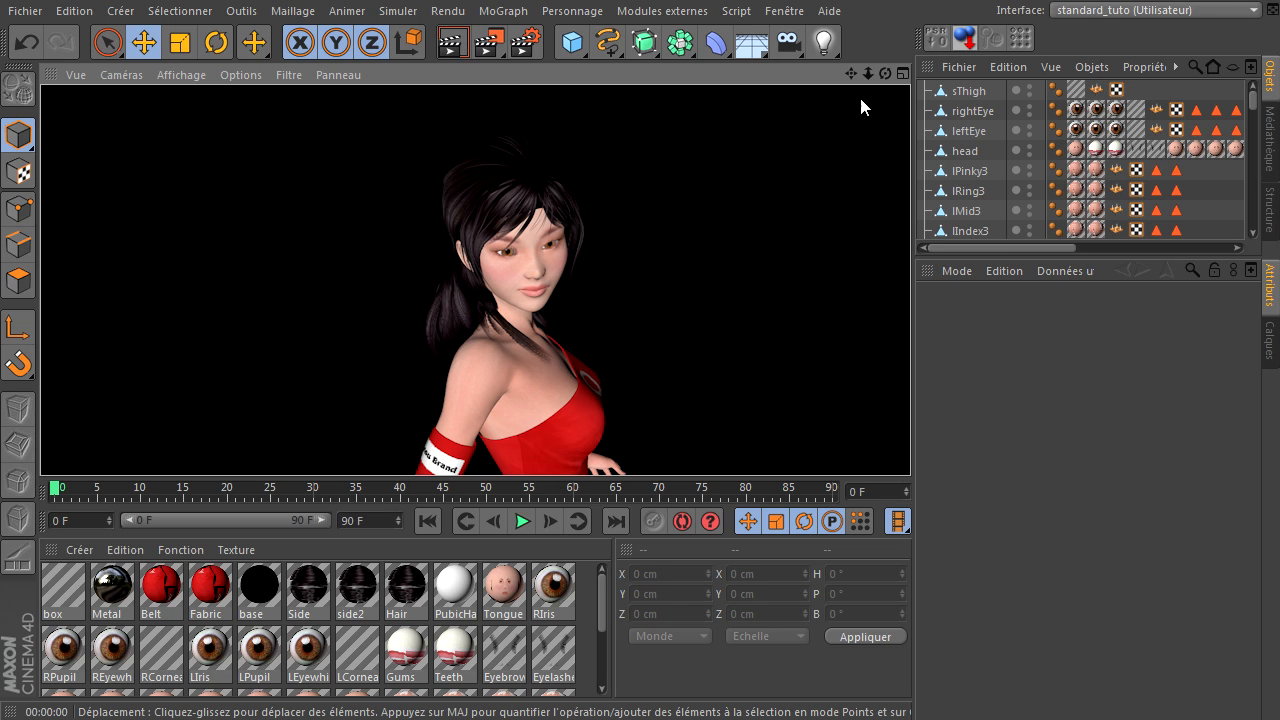
Render Aiko's upper body in the viewport from a more frontal angle
{"action": "left_click_drag", "start_coordinate": [885, 73], "coordinate": [910, 475]}
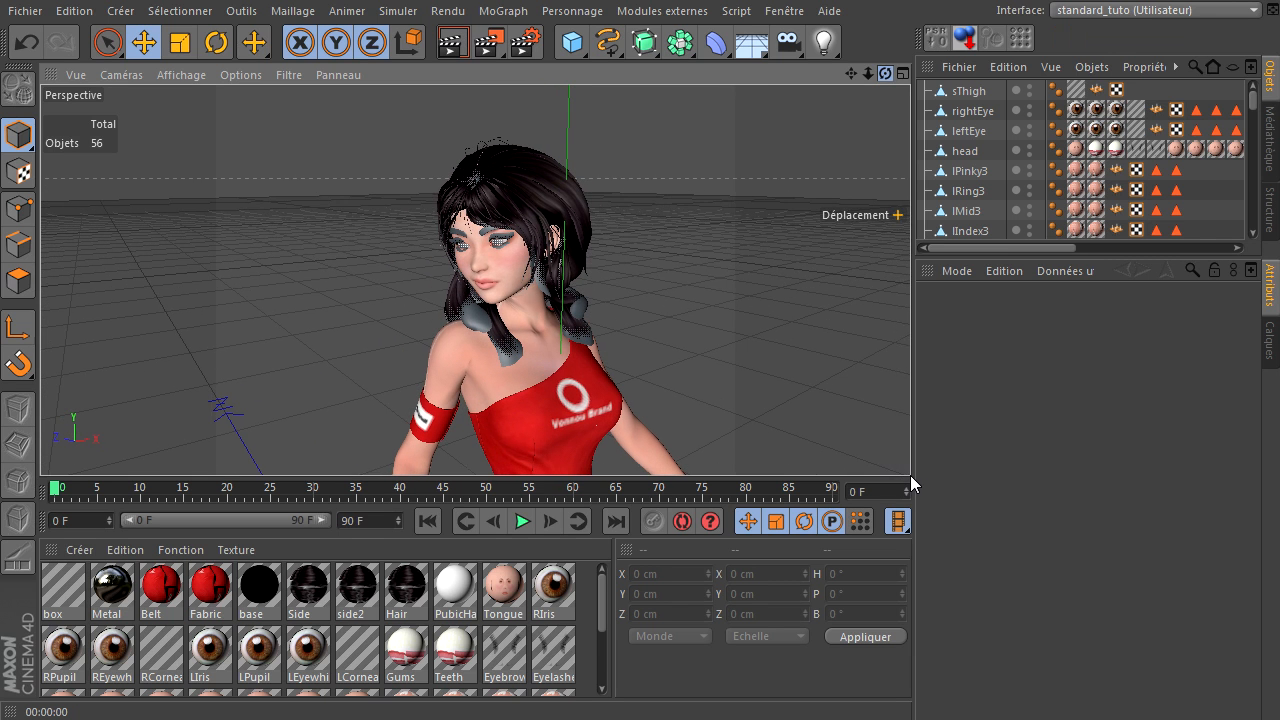
{"action": "left_click", "coordinate": [452, 42]}
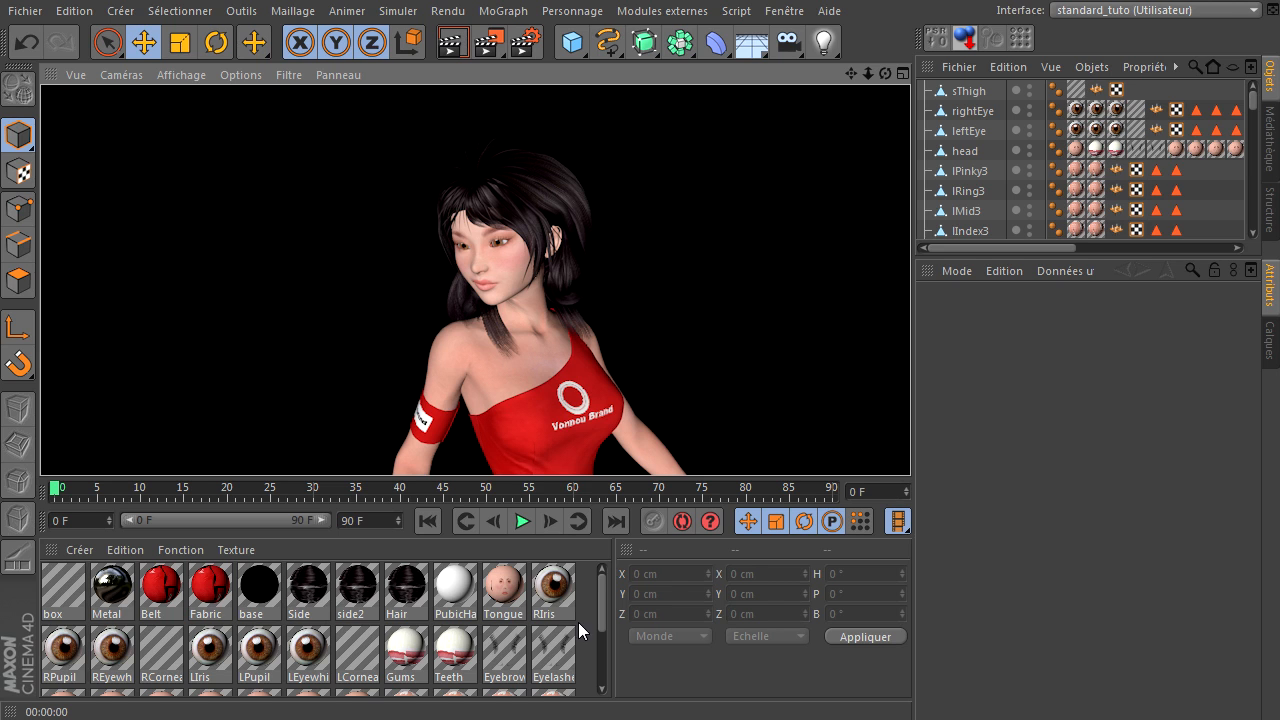
{"action": "left_click", "coordinate": [993, 462]}
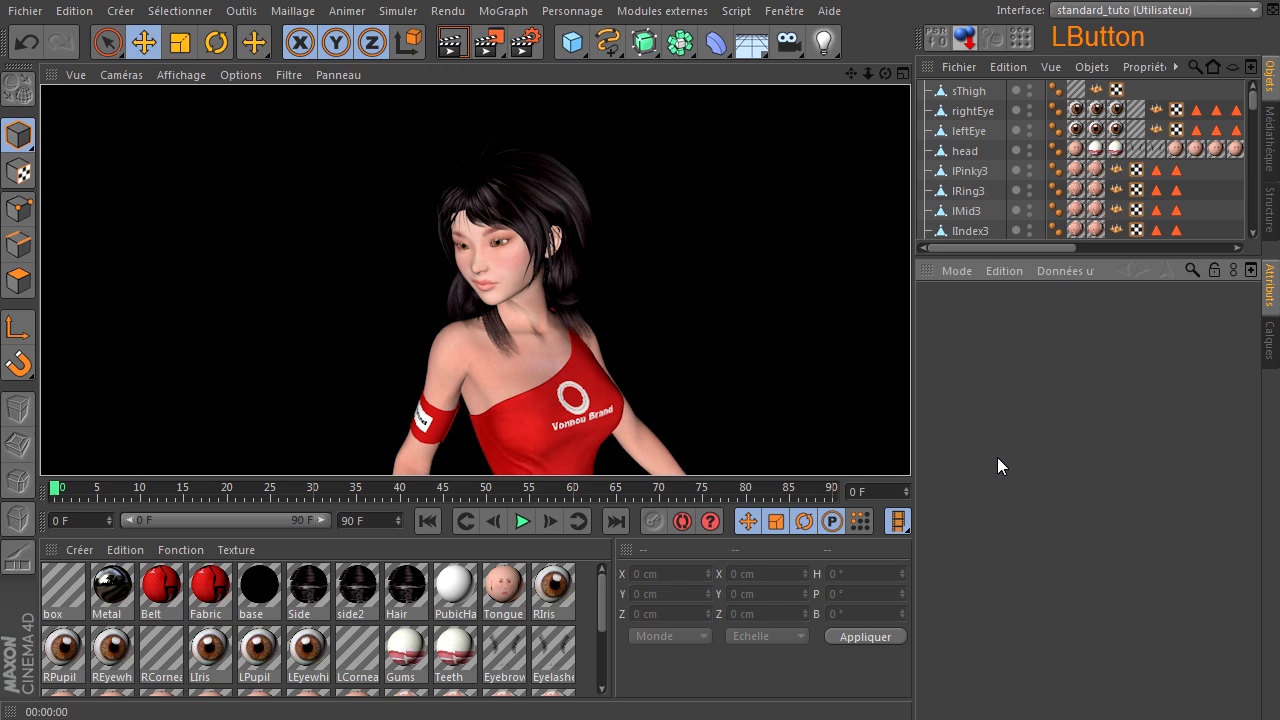
Close all open projects, including texture_pour_aiko.c4d and the aiko OBJ scenes, without saving their changes
{"action": "left_click", "coordinate": [28, 11]}
{"action": "left_click", "coordinate": [131, 146]}
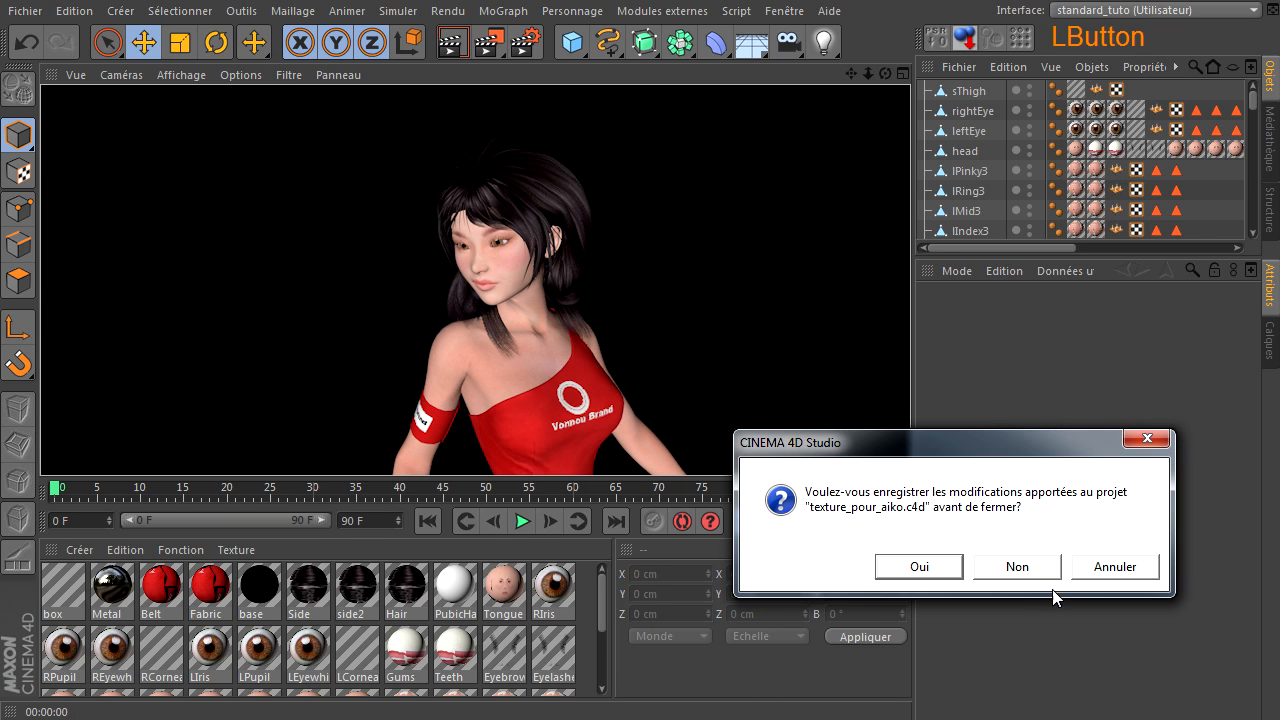
{"action": "left_click", "coordinate": [1017, 567]}
{"action": "left_click", "coordinate": [1017, 567]}
{"action": "left_click", "coordinate": [1017, 567]}
{"action": "left_click", "coordinate": [1034, 566]}
{"action": "left_click", "coordinate": [1034, 566]}
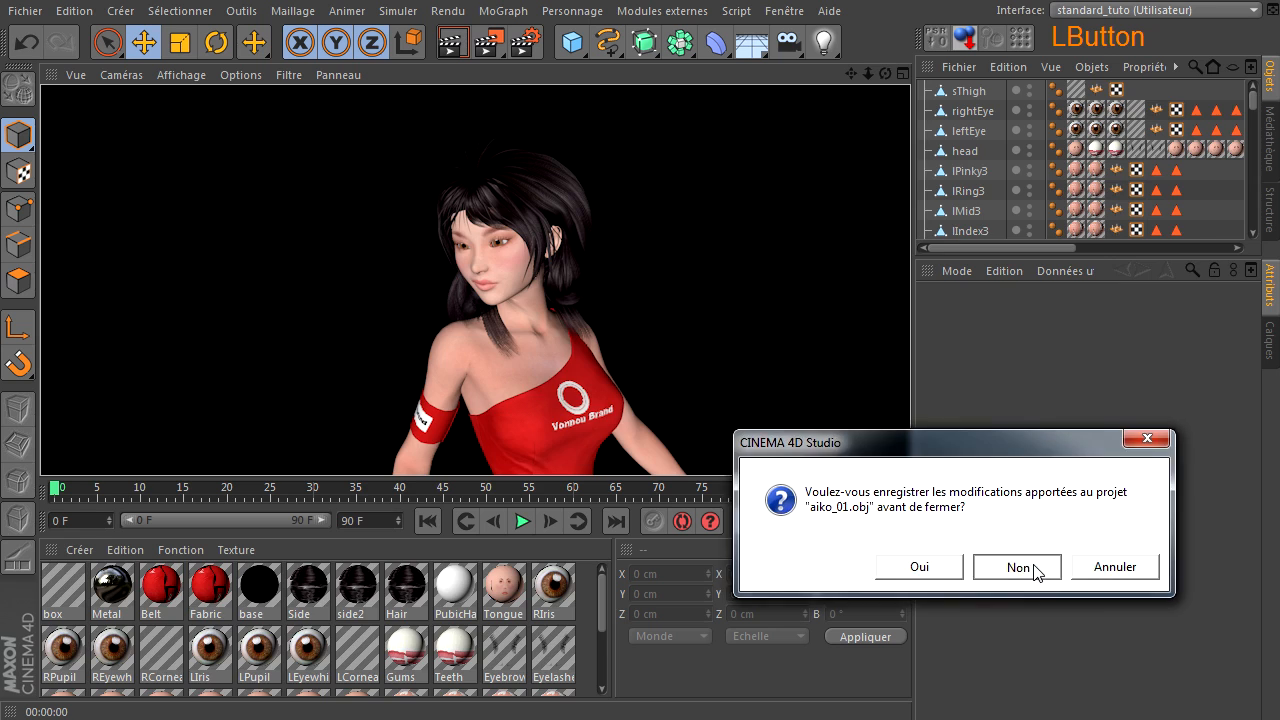
{"action": "left_click", "coordinate": [1034, 566]}
{"action": "left_click", "coordinate": [376, 614]}
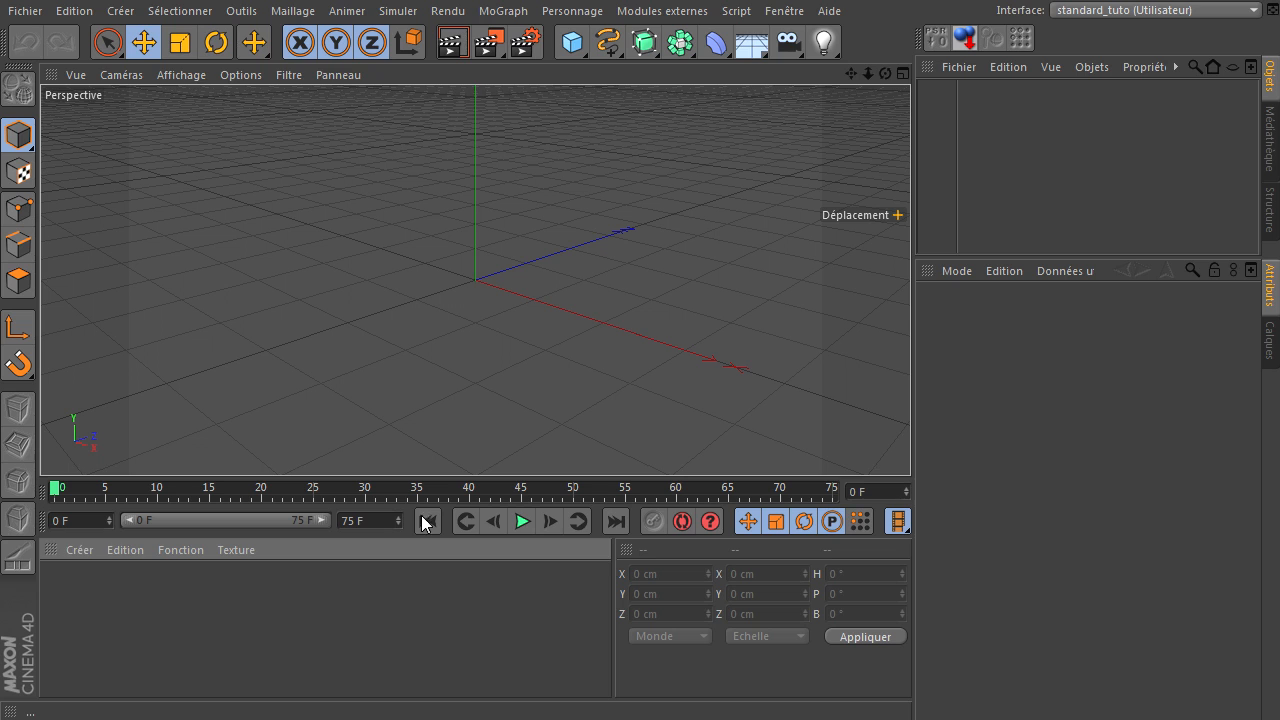
Add a cube to the empty scene and set its X, Y and Z sizes to 40 cm
{"action": "left_click", "coordinate": [511, 349]}
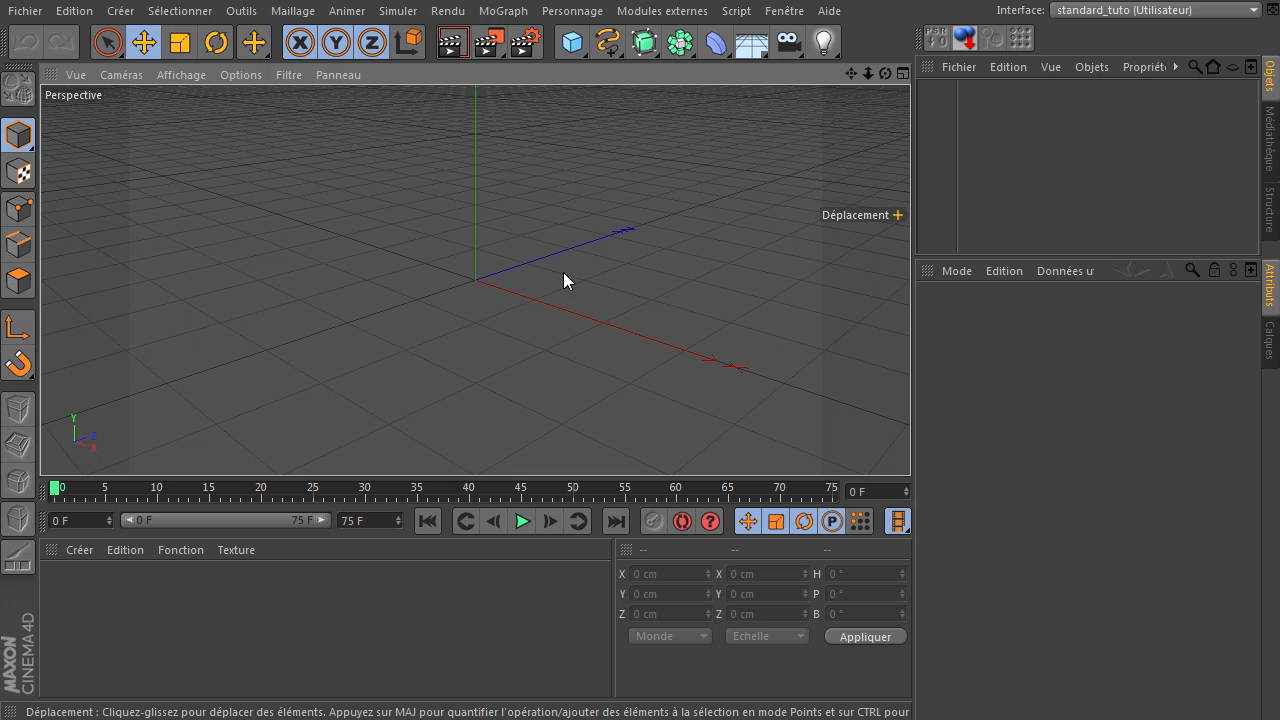
{"action": "left_click", "coordinate": [572, 42]}
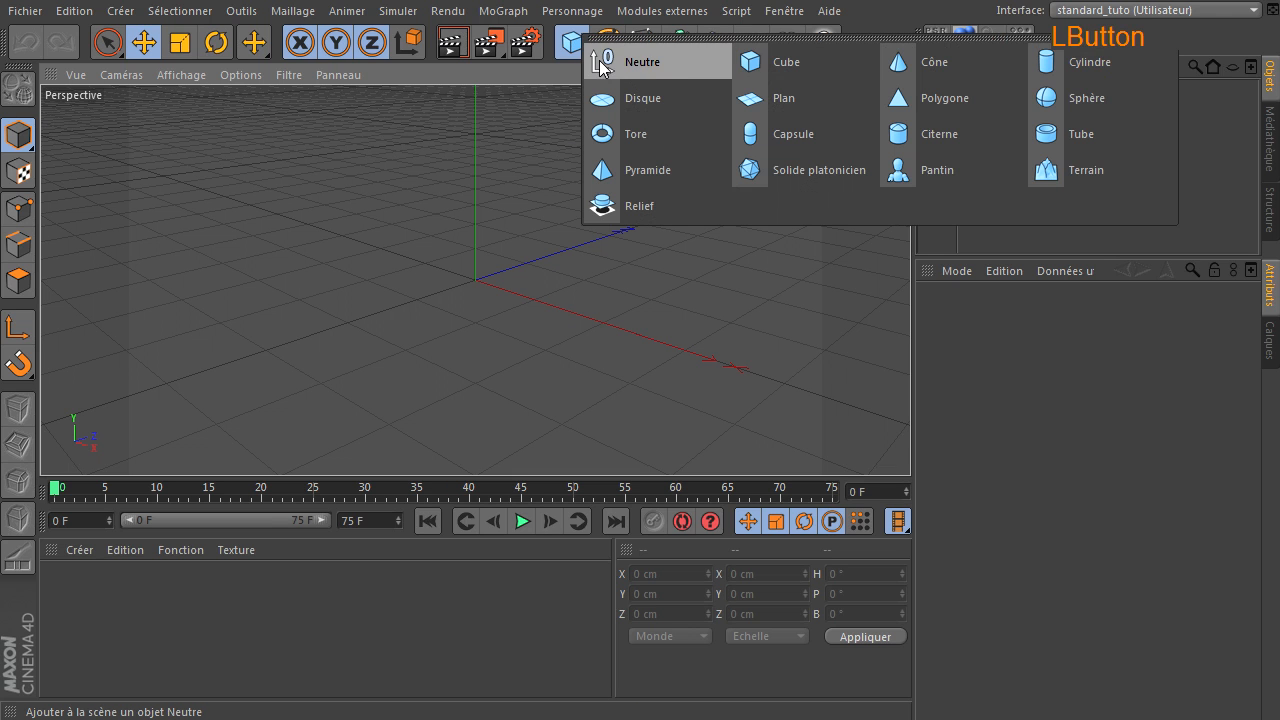
{"action": "left_click", "coordinate": [787, 62]}
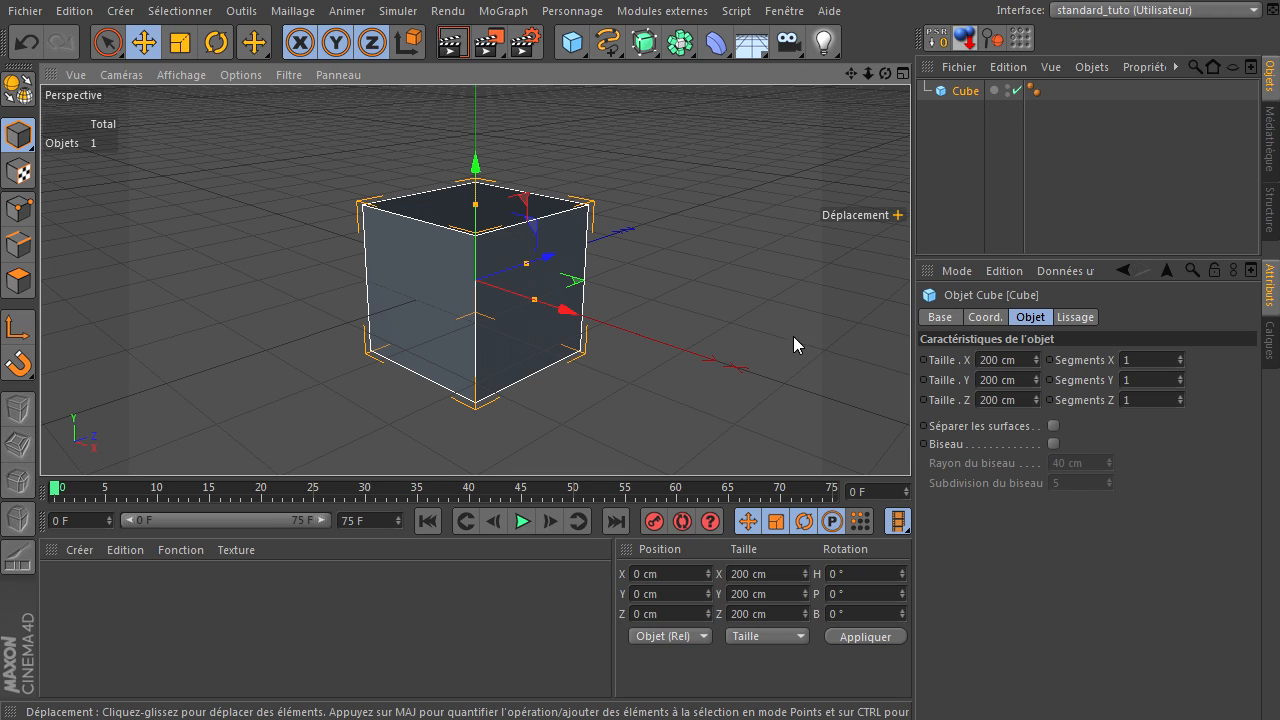
{"action": "left_click", "coordinate": [1023, 360]}
{"action": "type", "text": "40"}
{"action": "left_click", "coordinate": [1023, 380]}
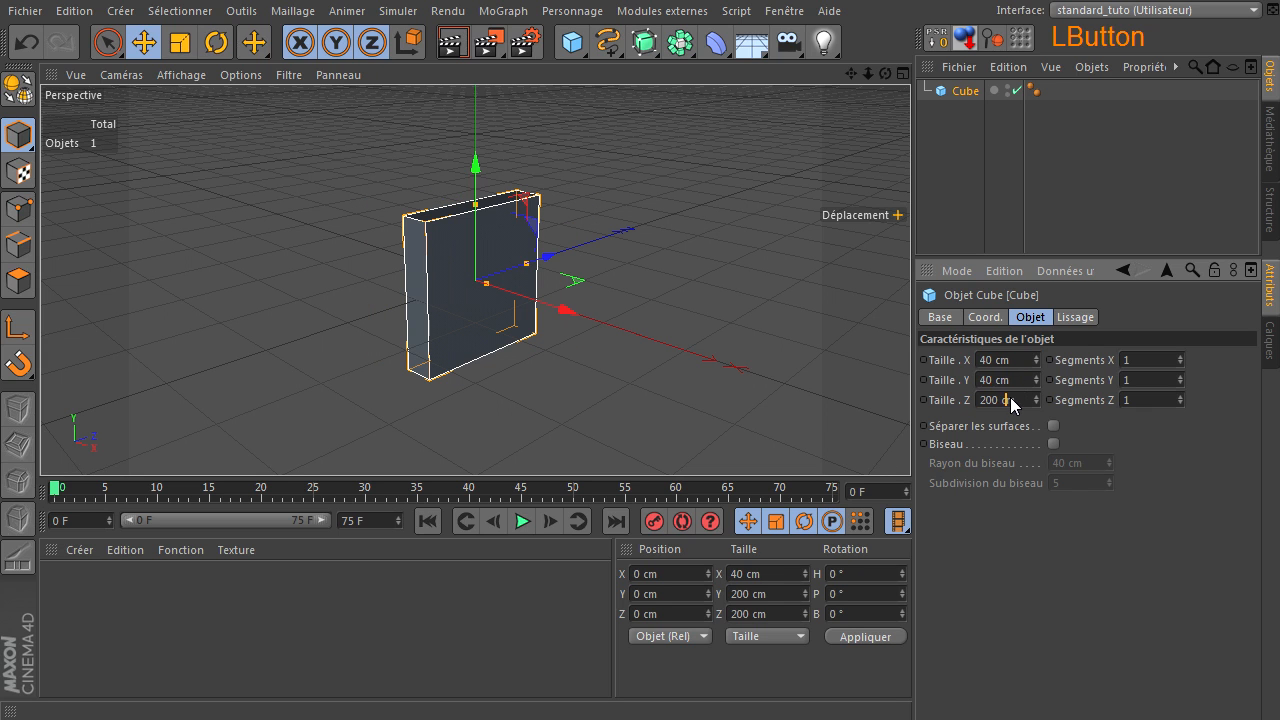
{"action": "left_click", "coordinate": [1010, 400]}
{"action": "type", "text": "40"}
{"action": "key", "text": "Return"}
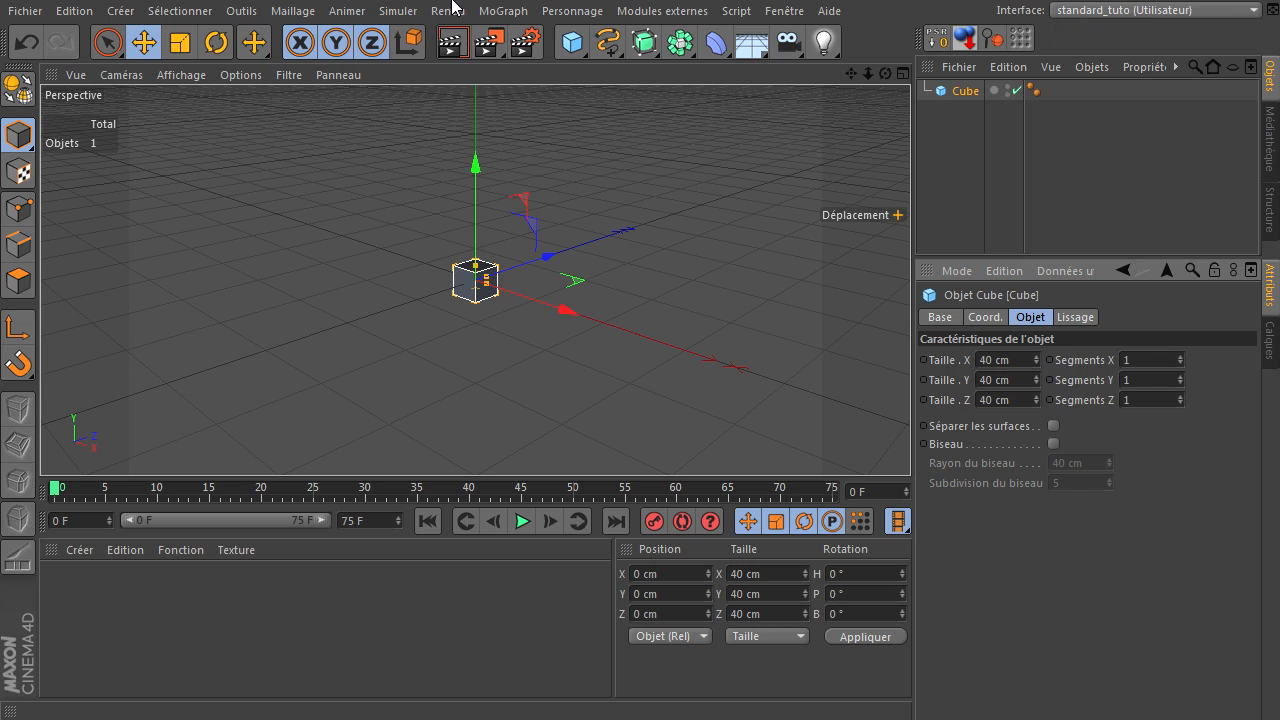
Add a MoGraph Cloner object and make the cube its child
{"action": "left_click", "coordinate": [502, 11]}
{"action": "left_click", "coordinate": [547, 162]}
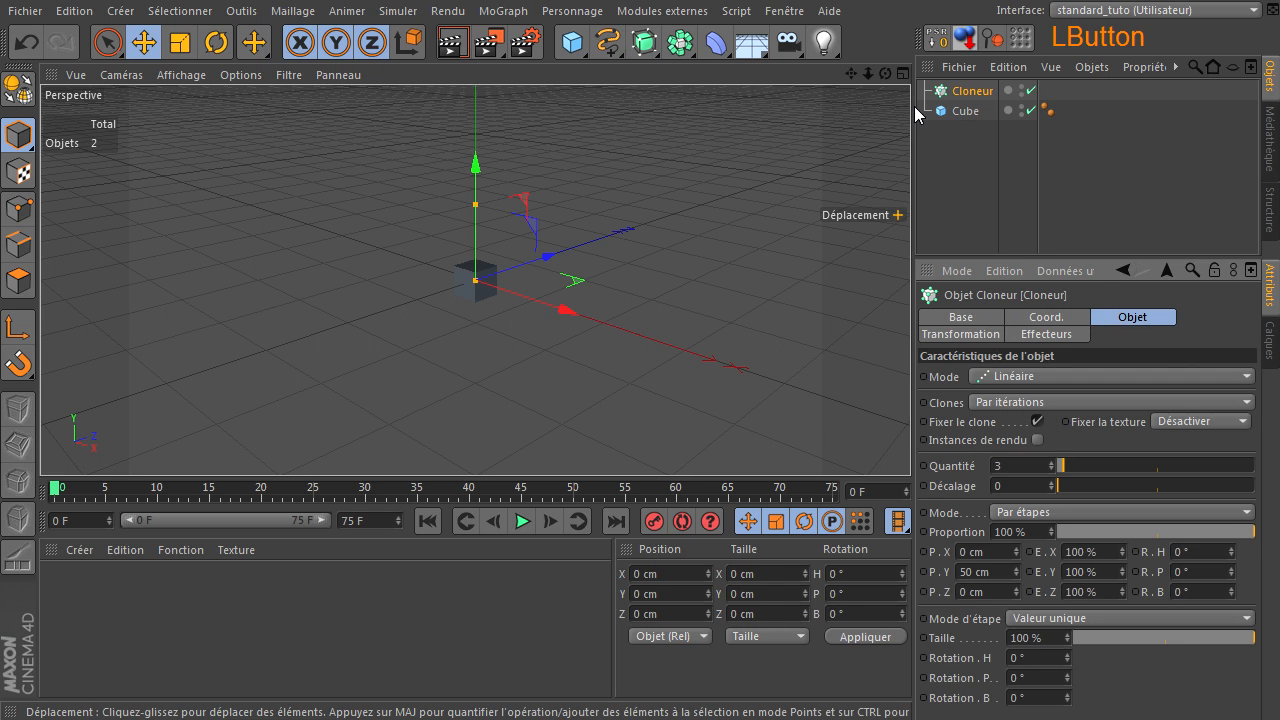
{"action": "left_click_drag", "start_coordinate": [965, 111], "coordinate": [957, 93]}
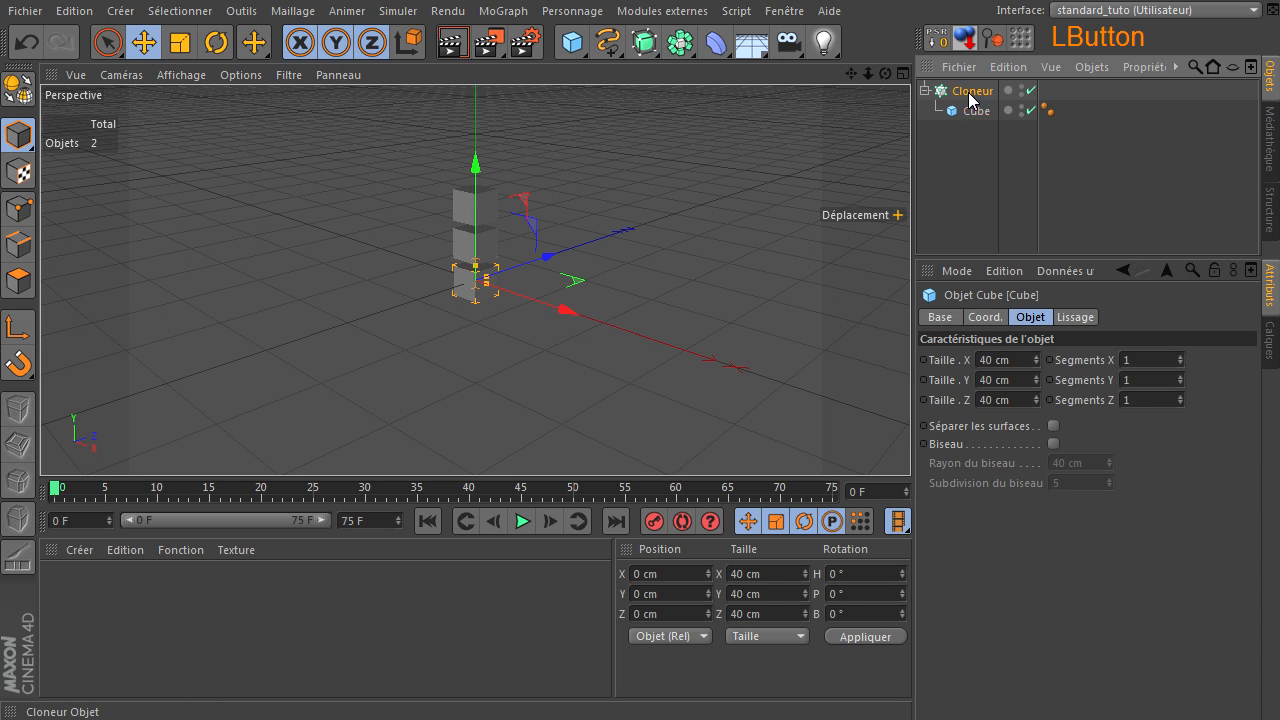
Set the Cloner's position offset between clones to 0 cm in Y and 45 cm in X
{"action": "left_click", "coordinate": [968, 91]}
{"action": "left_click", "coordinate": [1003, 569]}
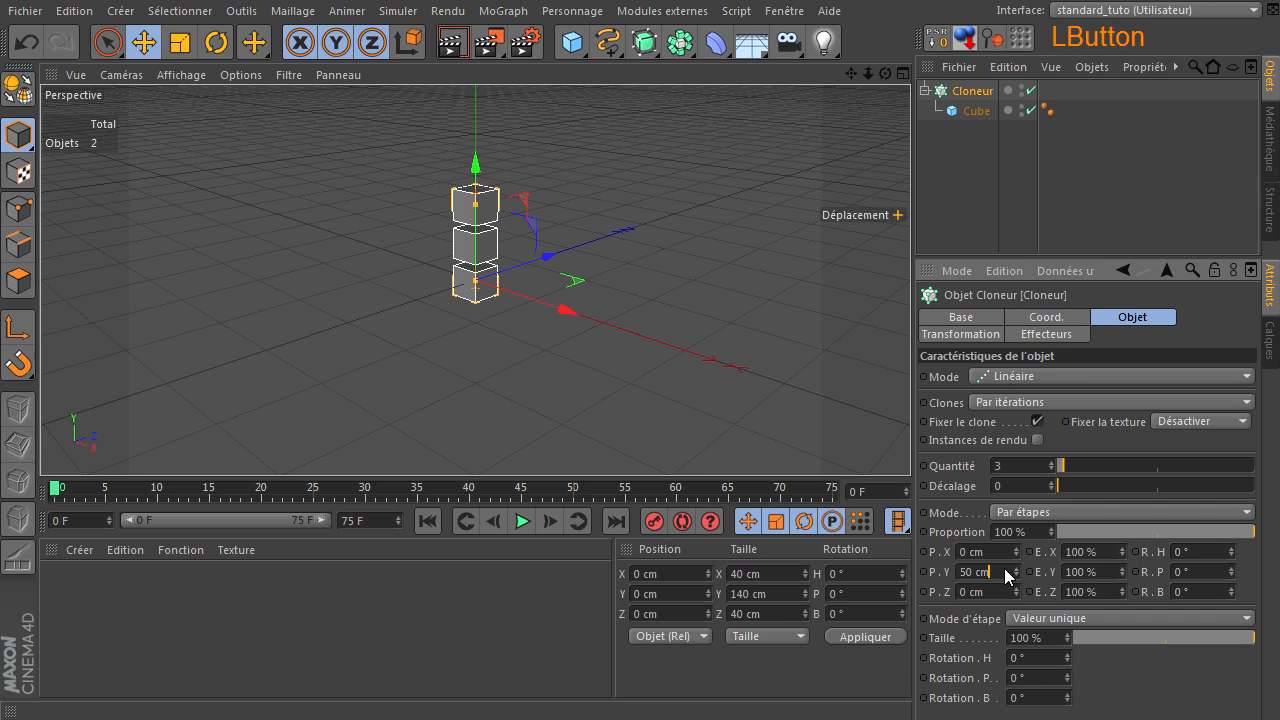
{"action": "left_click_drag", "start_coordinate": [1004, 569], "coordinate": [878, 580]}
{"action": "key", "text": "Delete"}
{"action": "left_click", "coordinate": [999, 553]}
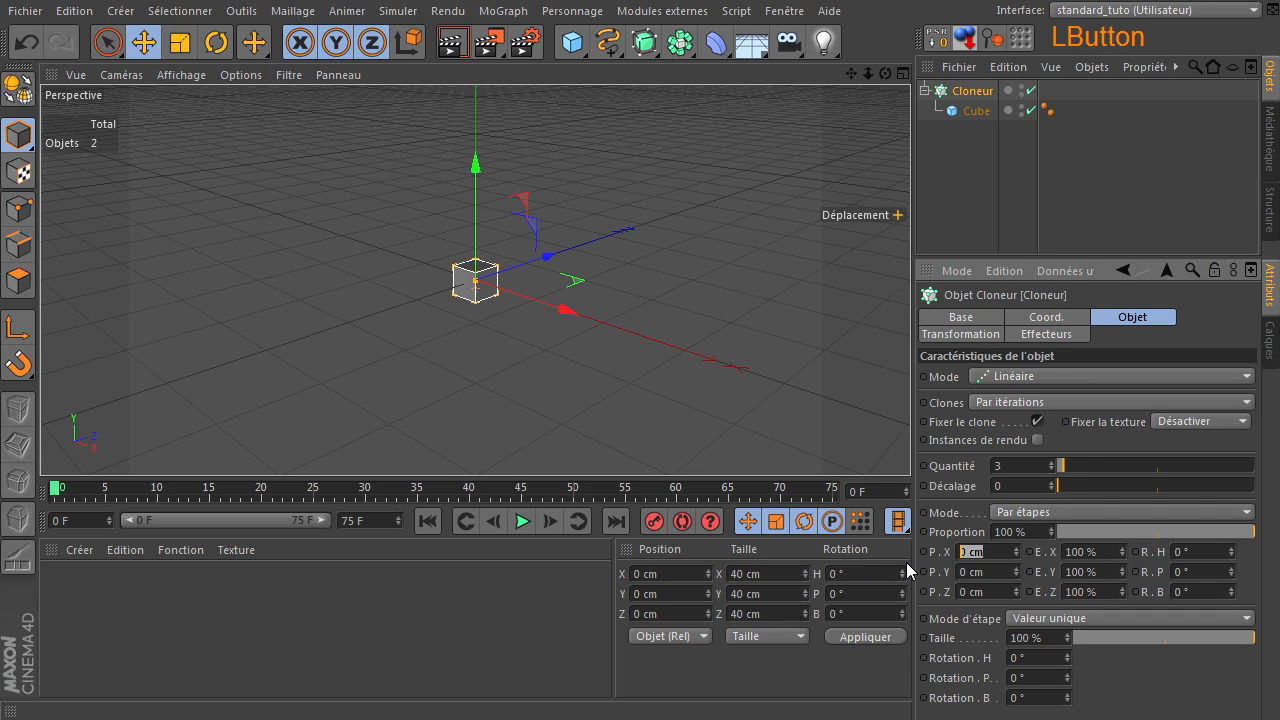
{"action": "type", "text": "45"}
{"action": "key", "text": "Return"}
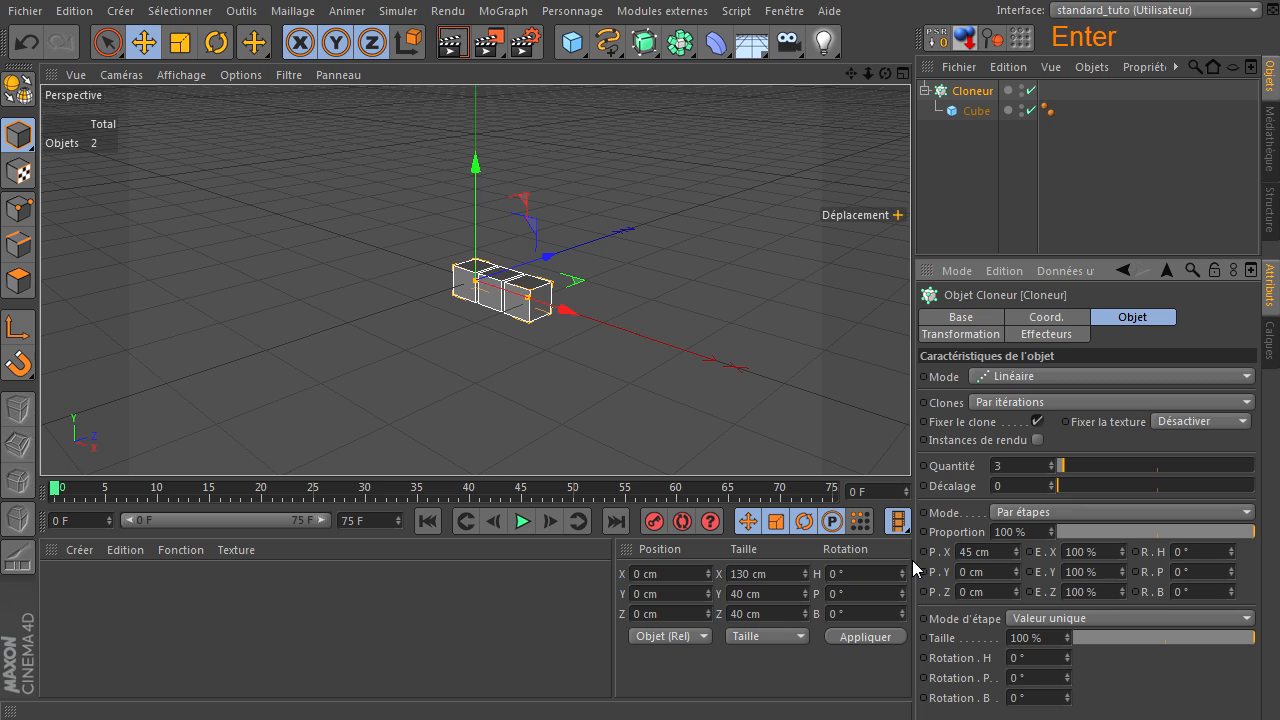
Set the Cloner's X position offset between clones to 50 cm
{"action": "double_click", "coordinate": [976, 556]}
{"action": "type", "text": "5"}
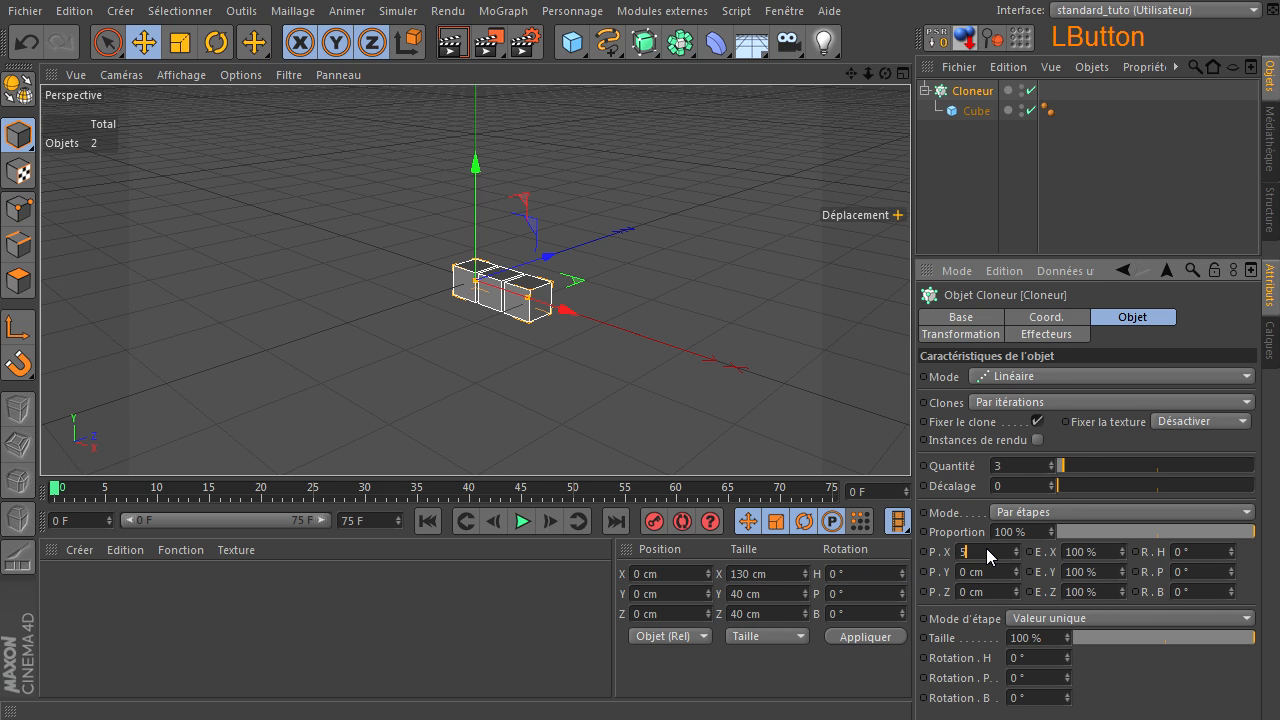
{"action": "type", "text": "0"}
{"action": "key", "text": "Return"}
Set the Cloner's clone quantity to 20
{"action": "left_click_drag", "start_coordinate": [1092, 466], "coordinate": [1110, 463]}
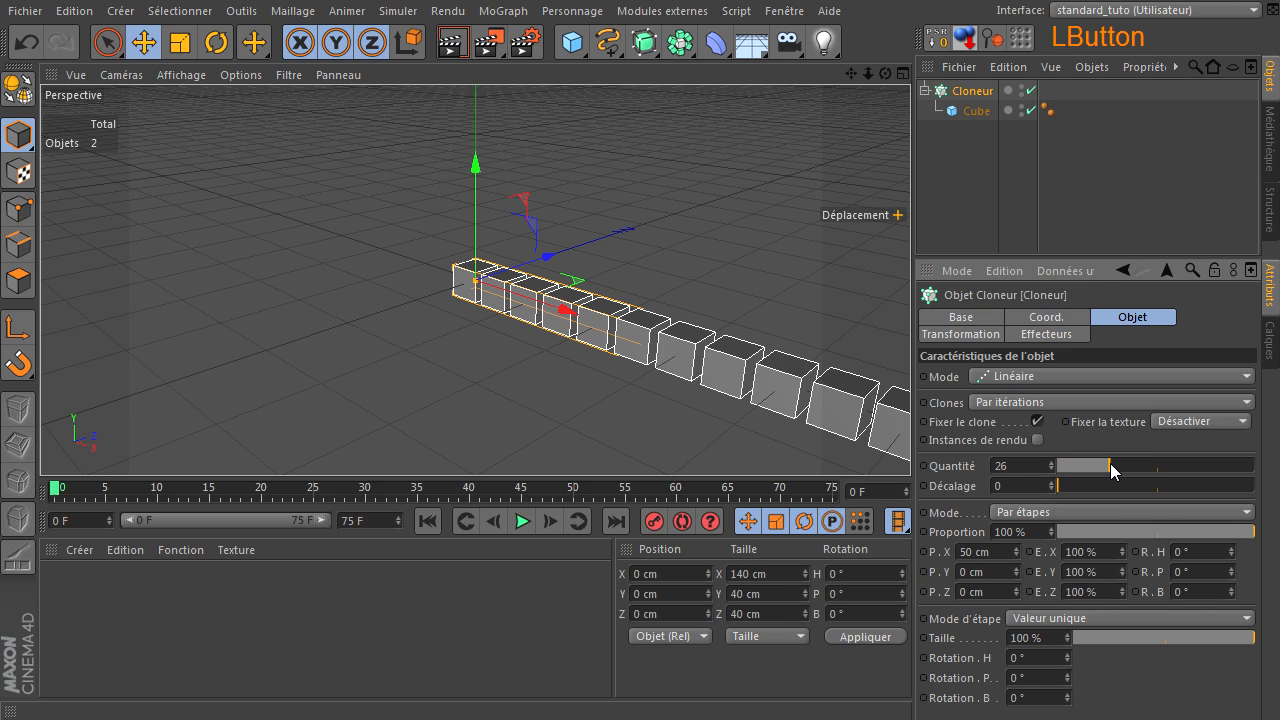
{"action": "scroll", "coordinate": [523, 243], "scroll_direction": "down", "scroll_amount": 5}
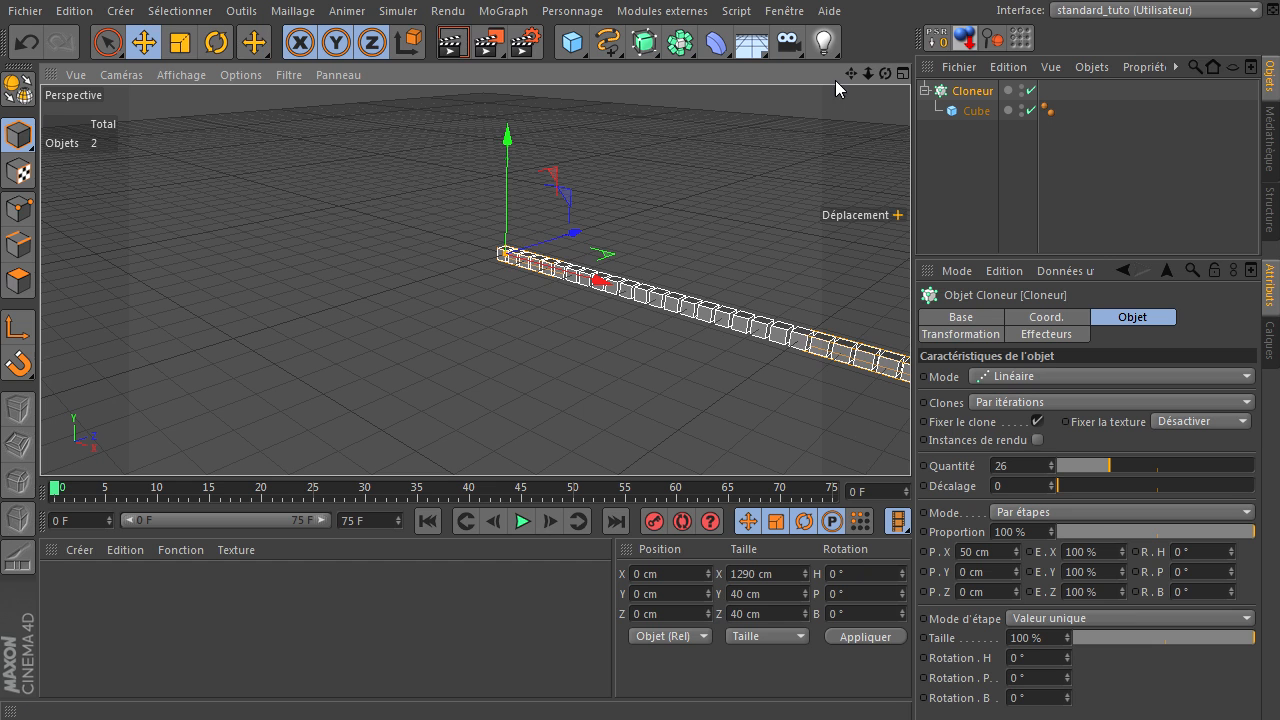
{"action": "mouse_move", "coordinate": [851, 74]}
{"action": "left_mouse_down"}
{"action": "mouse_move", "coordinate": [680, 70]}
{"action": "mouse_move", "coordinate": [686, 58]}
{"action": "left_mouse_up"}
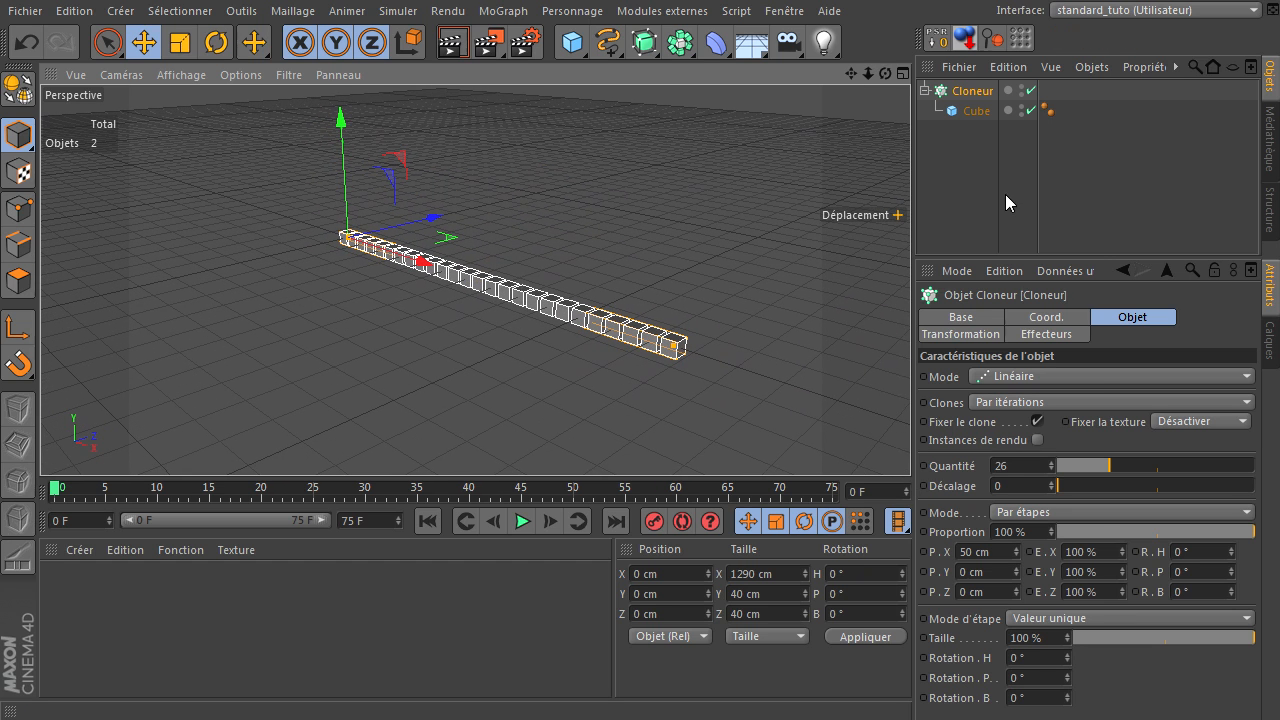
{"action": "double_click", "coordinate": [1040, 466]}
{"action": "type", "text": "20"}
{"action": "key", "text": "Return"}
{"action": "left_click", "coordinate": [1037, 421]}
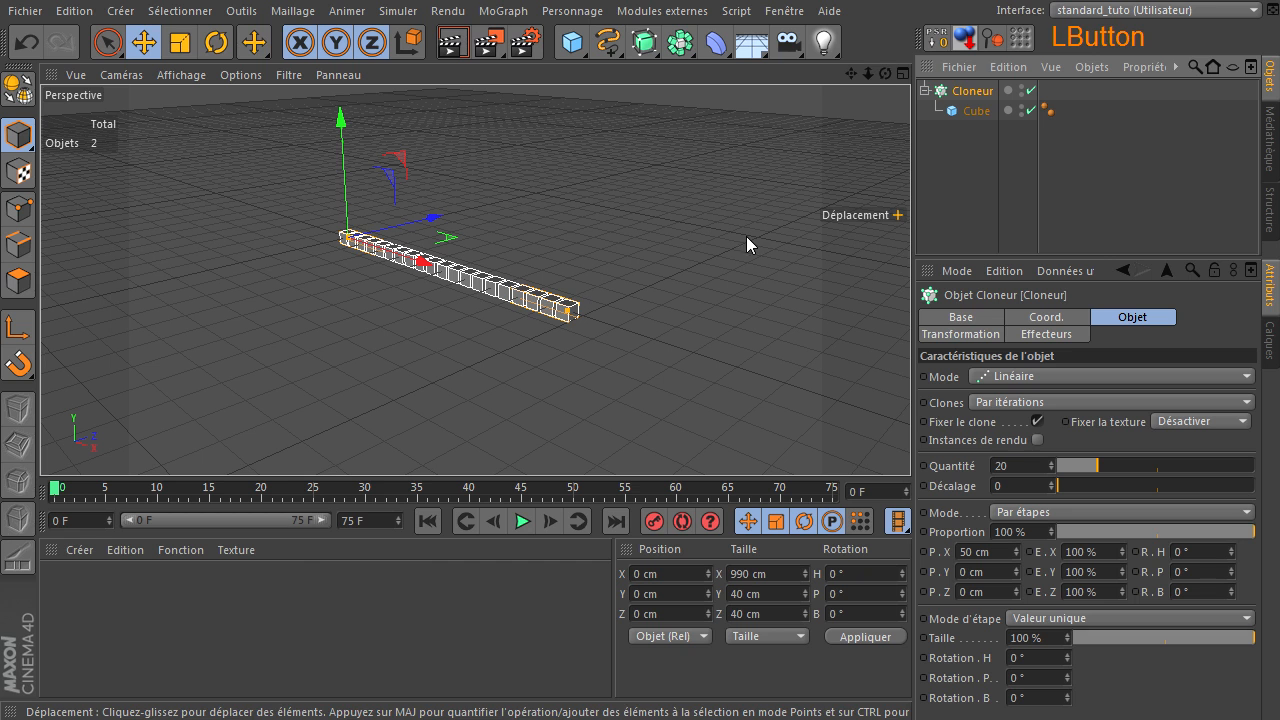
{"action": "left_click_drag", "start_coordinate": [885, 74], "coordinate": [910, 475]}
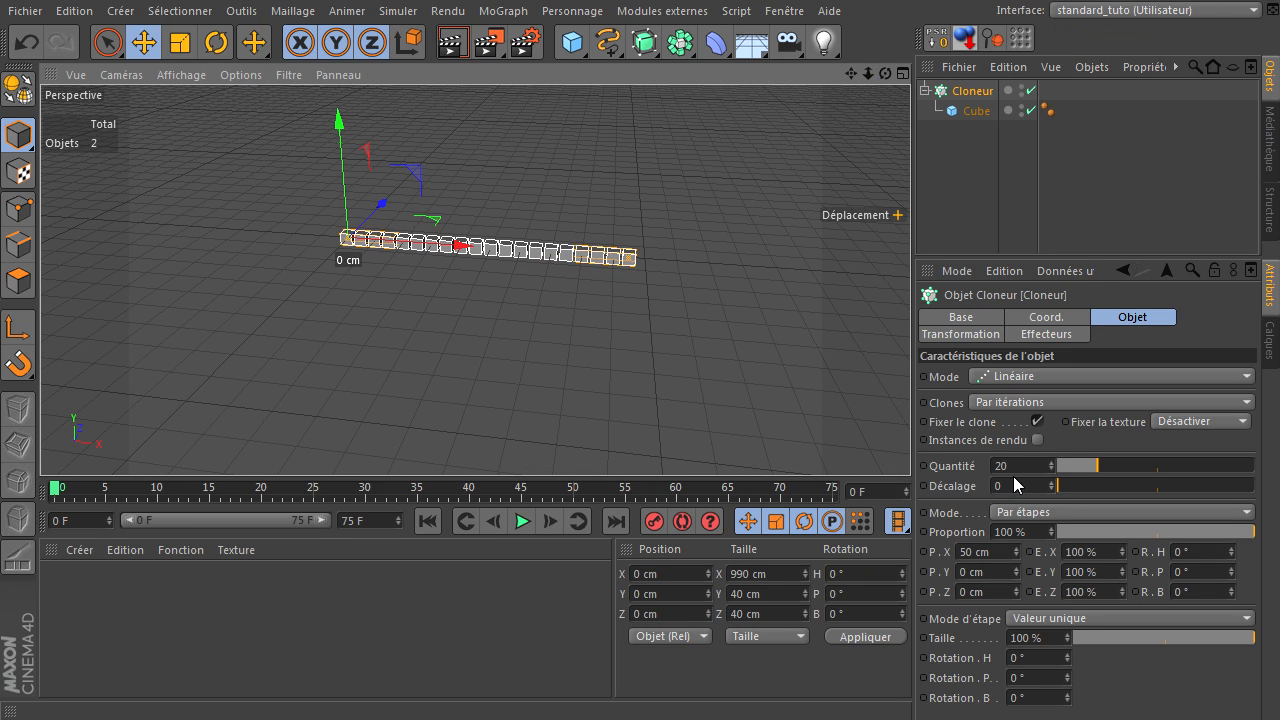
Convert the Cloner into editable objects and rename the resulting parent null "neutre"
{"action": "left_click", "coordinate": [976, 92]}
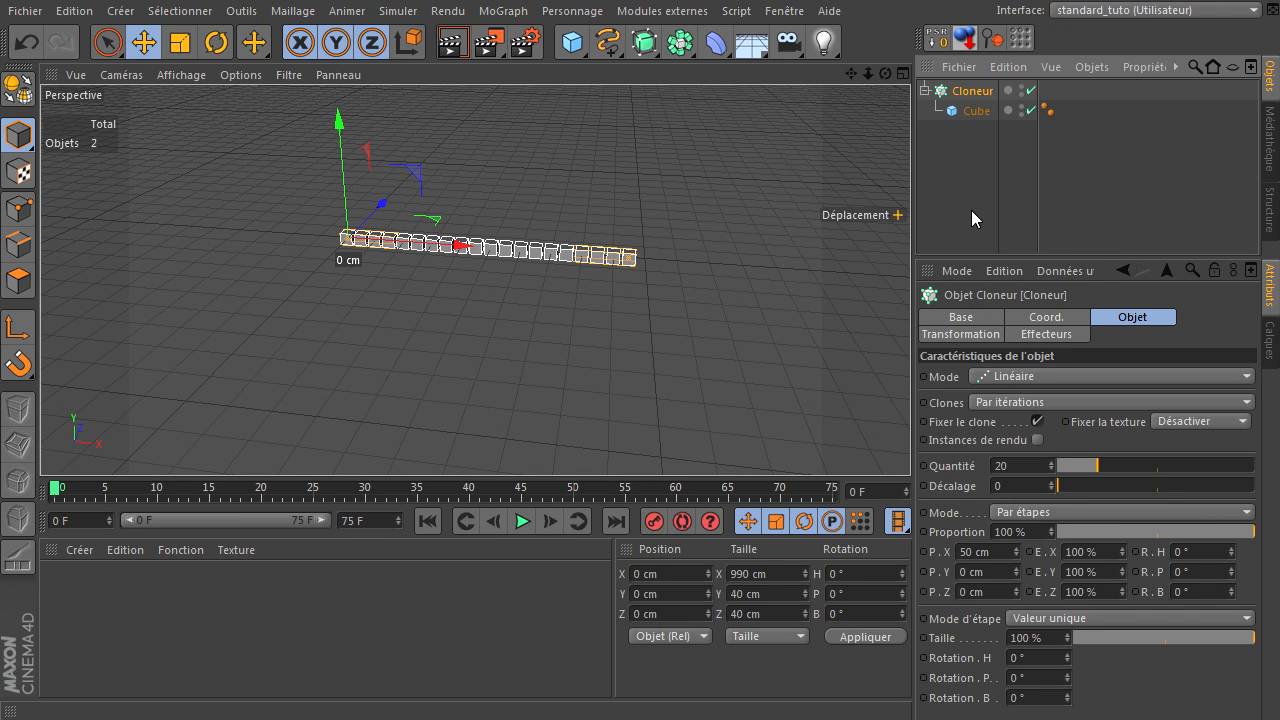
{"action": "key", "text": "c"}
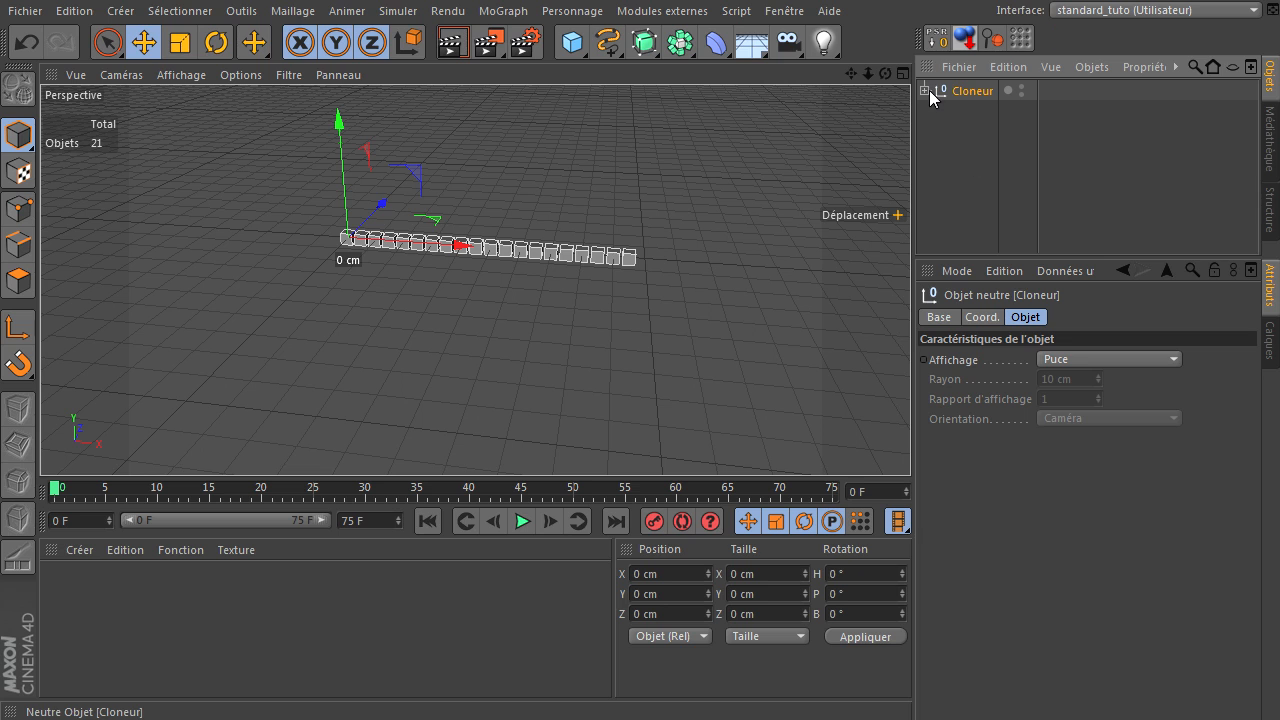
{"action": "double_click", "coordinate": [973, 91]}
{"action": "type", "text": "neutre"}
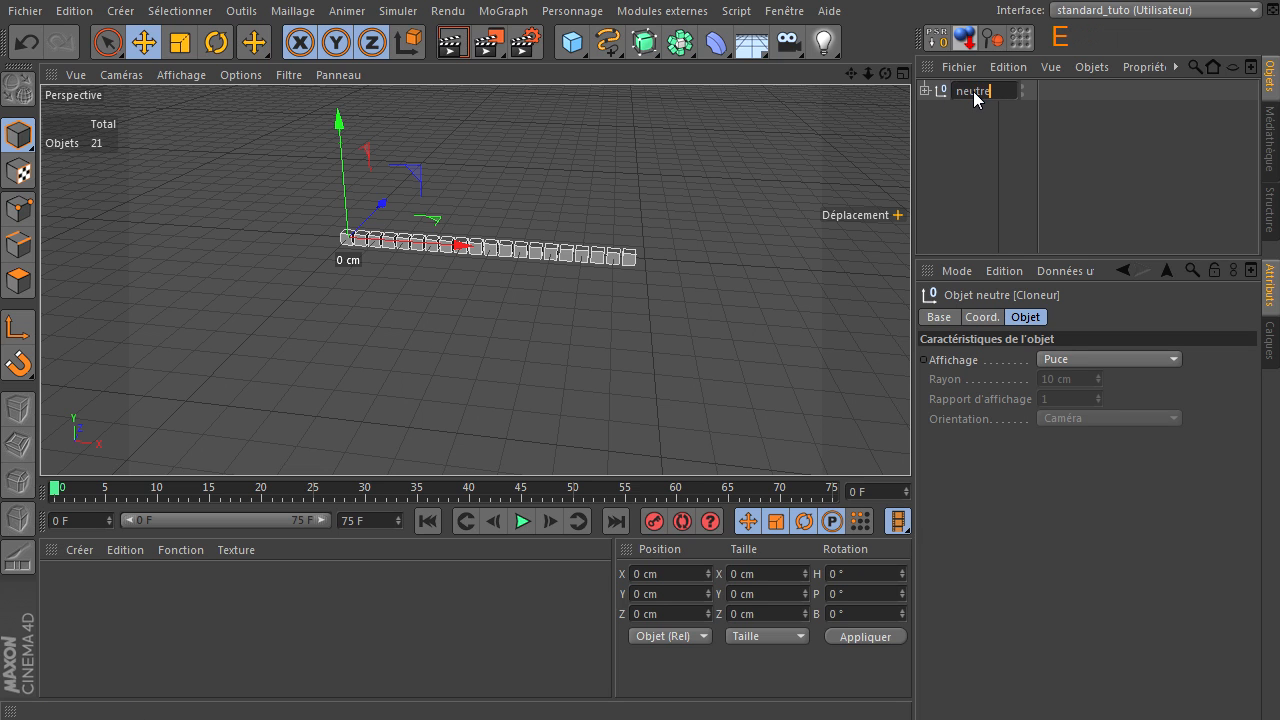
{"action": "key", "text": "Return"}
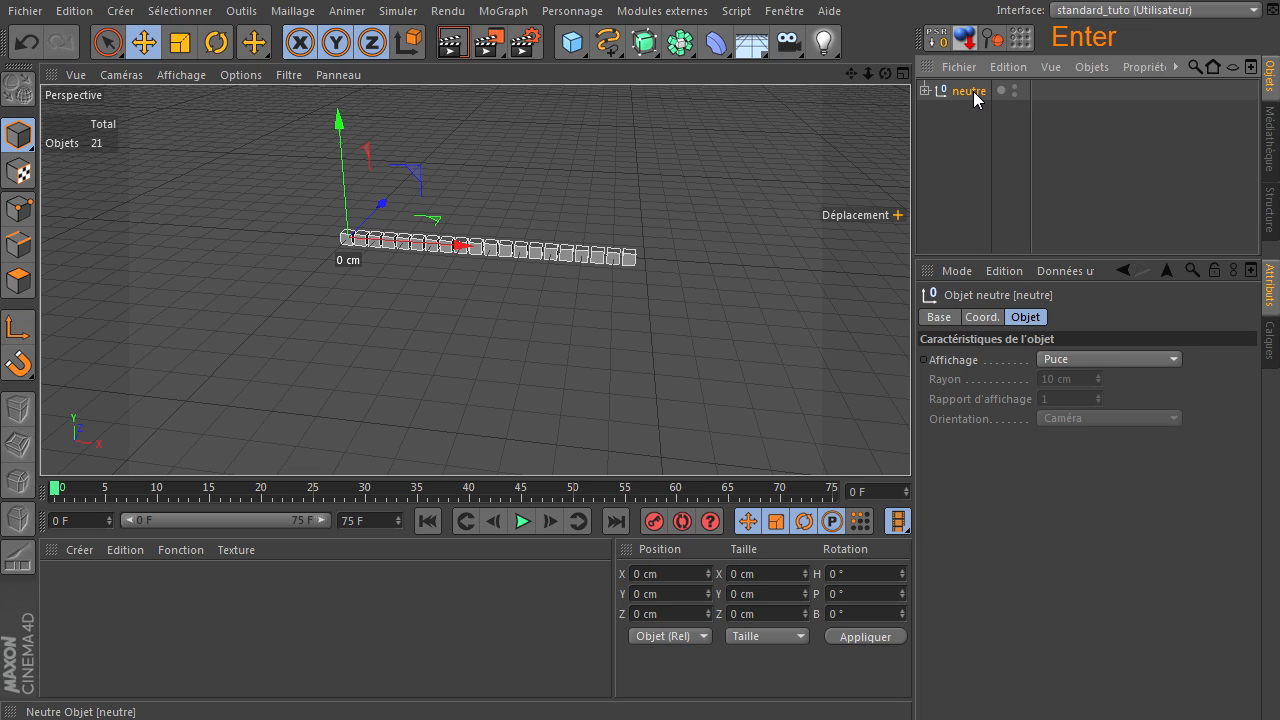
Expand the neutre null, enlarge the object list area and select all its children from Cube 0 to Cube 19
{"action": "left_click", "coordinate": [924, 91]}
{"action": "left_click", "coordinate": [975, 112]}
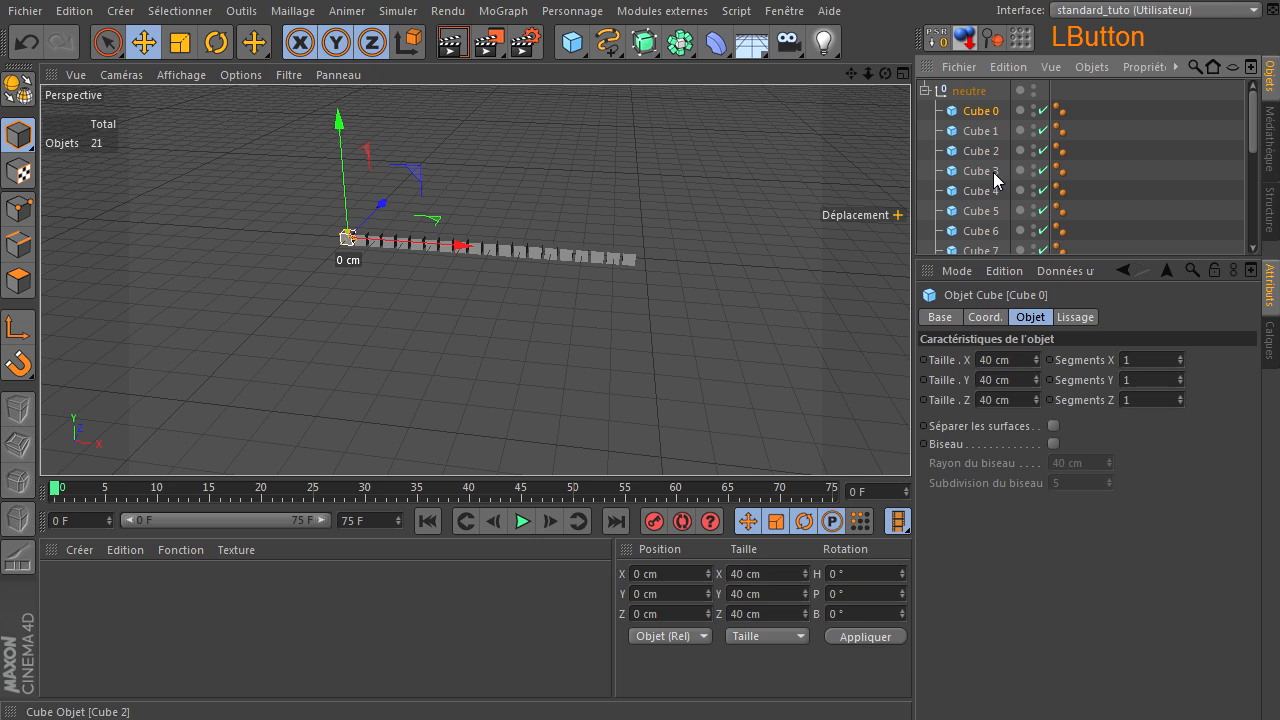
{"action": "left_click_drag", "start_coordinate": [999, 257], "coordinate": [999, 368]}
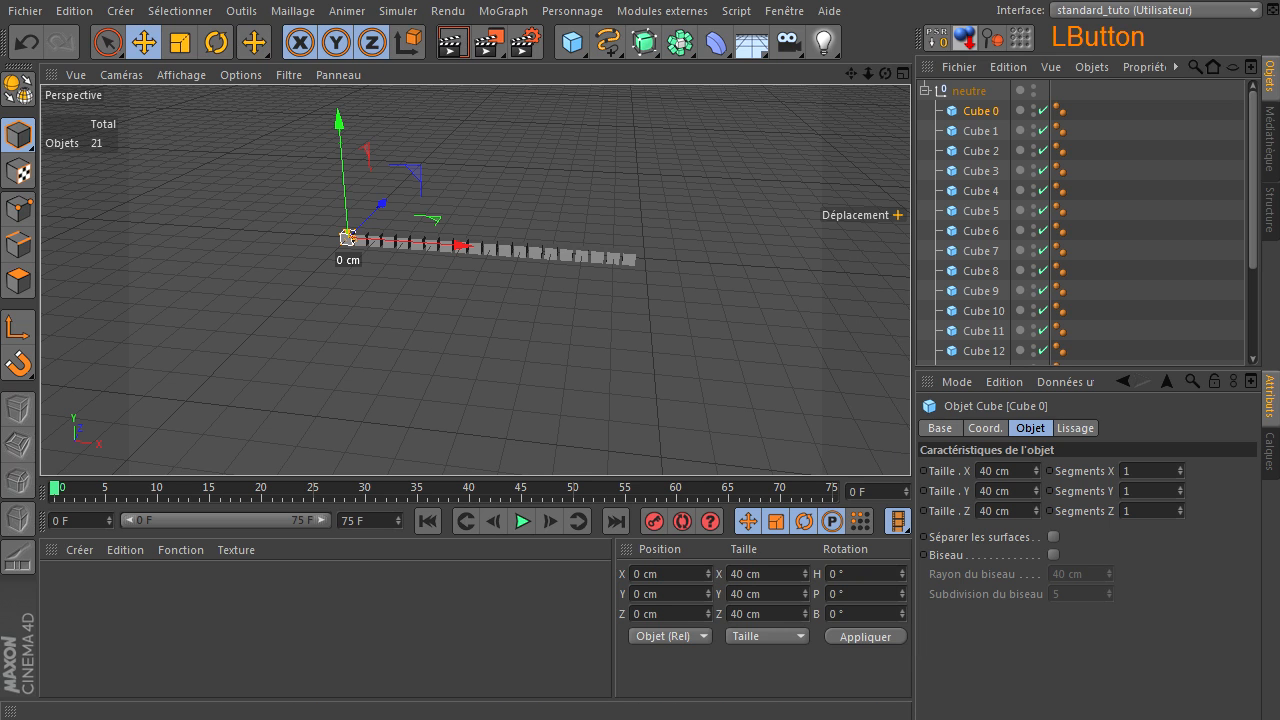
{"action": "left_click", "coordinate": [532, 674]}
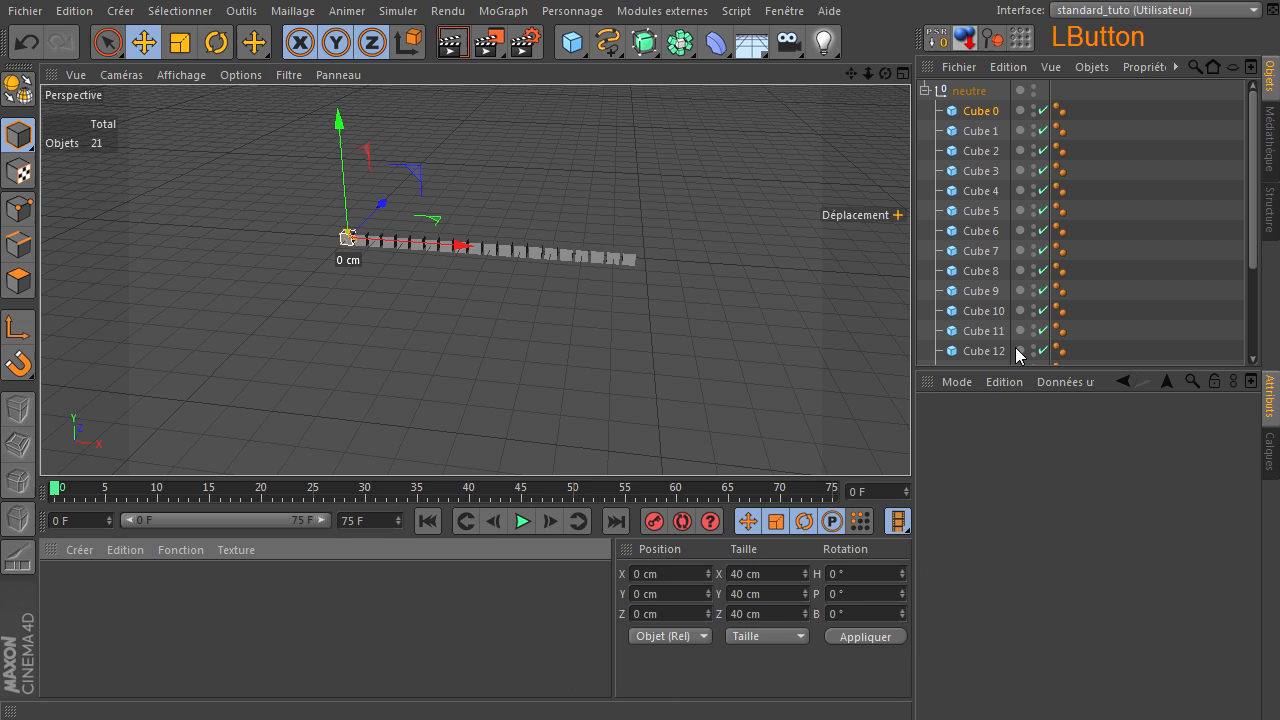
{"action": "left_click", "coordinate": [961, 114]}
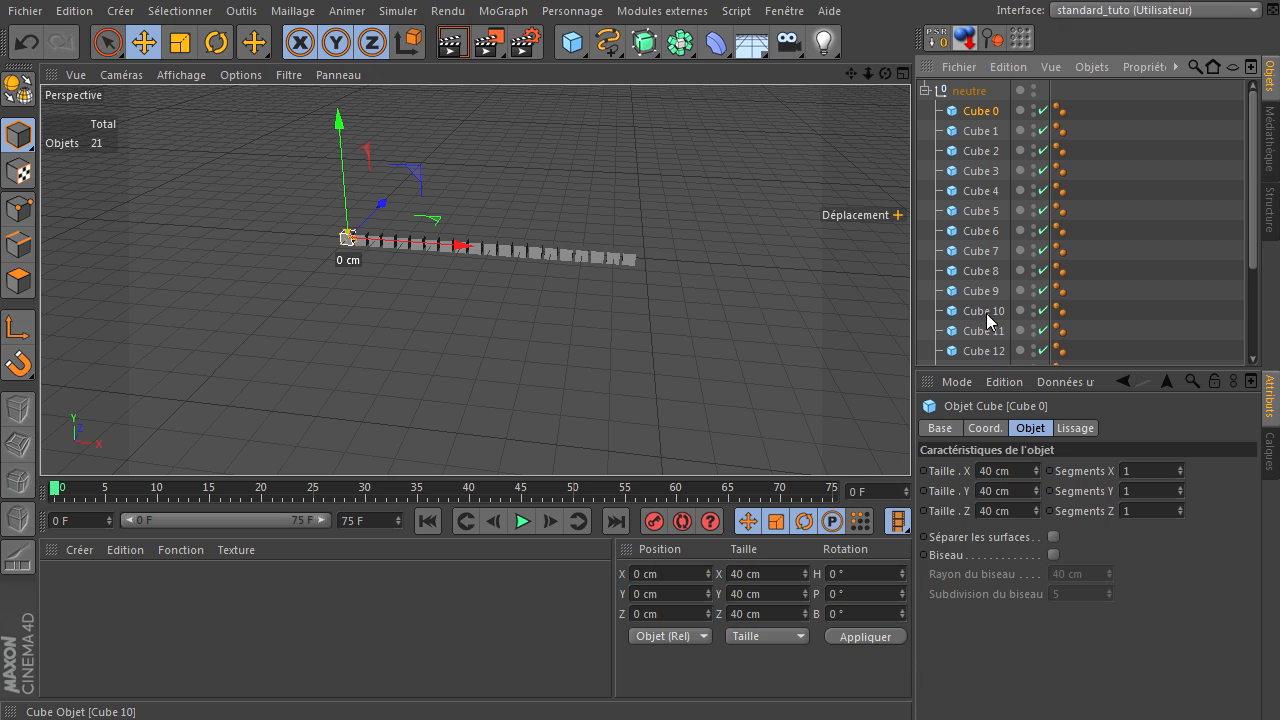
{"action": "scroll", "coordinate": [986, 316], "scroll_direction": "down", "scroll_amount": 3}
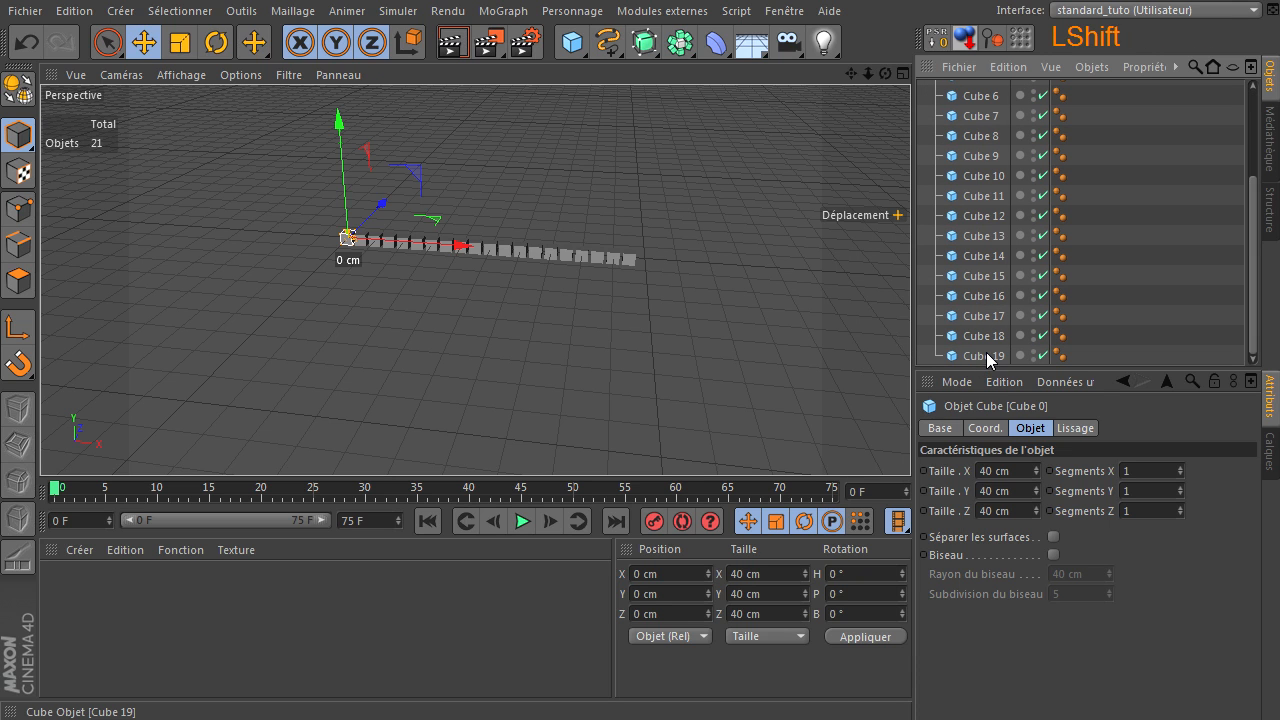
{"action": "left_click", "coordinate": [986, 354], "text": "shift"}
{"action": "scroll", "coordinate": [980, 341], "scroll_direction": "up", "scroll_amount": 3}
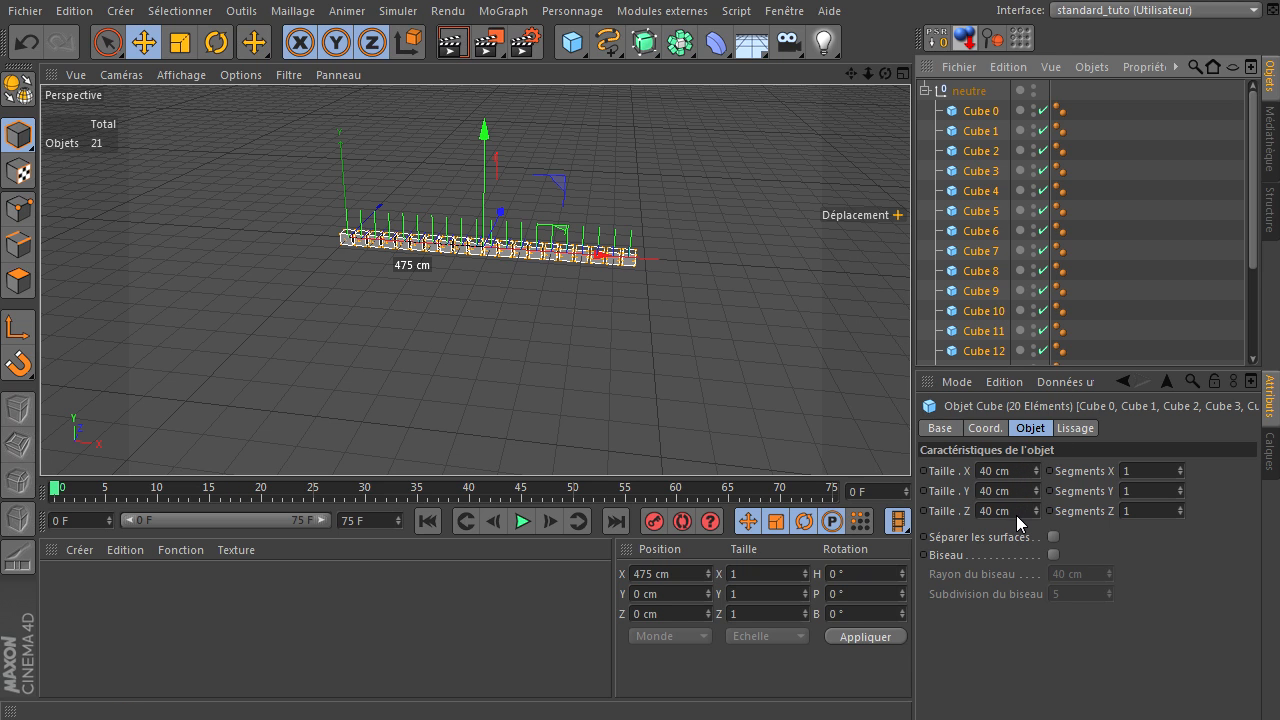
{"action": "scroll", "coordinate": [417, 223], "scroll_direction": "up", "scroll_amount": 3}
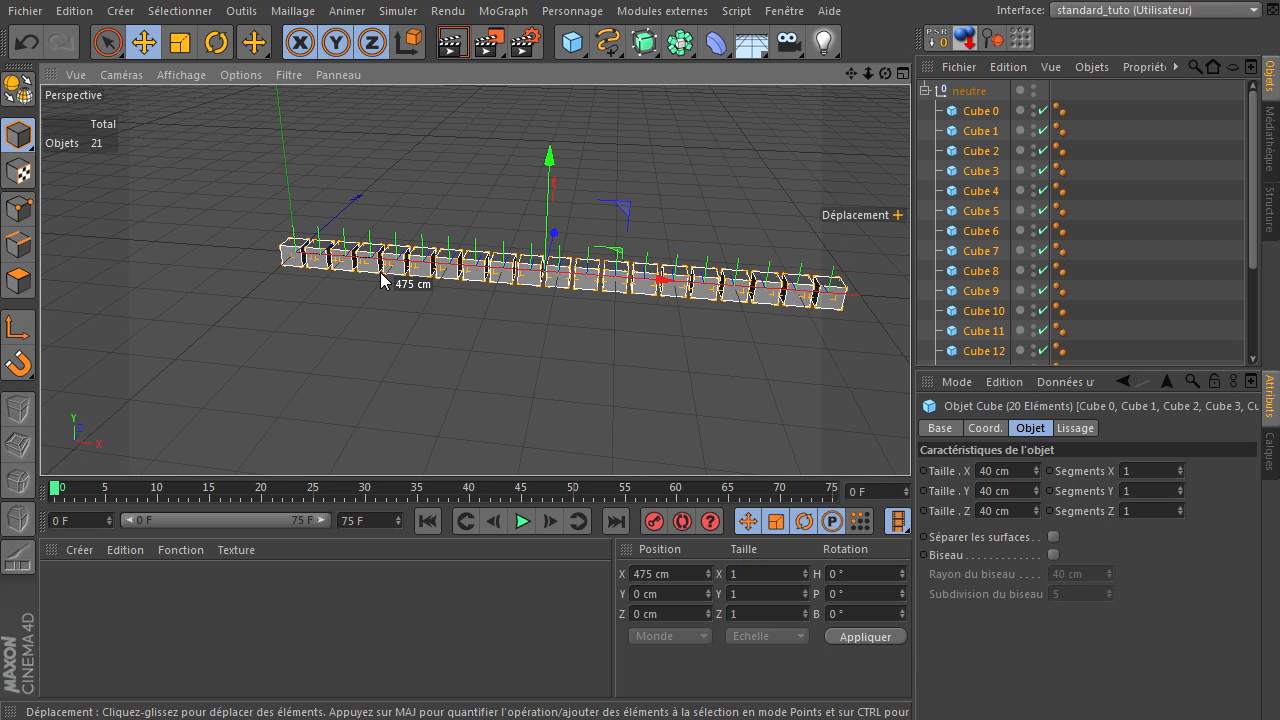
Set the Y size of all selected cubes to 80 cm
{"action": "double_click", "coordinate": [1030, 491]}
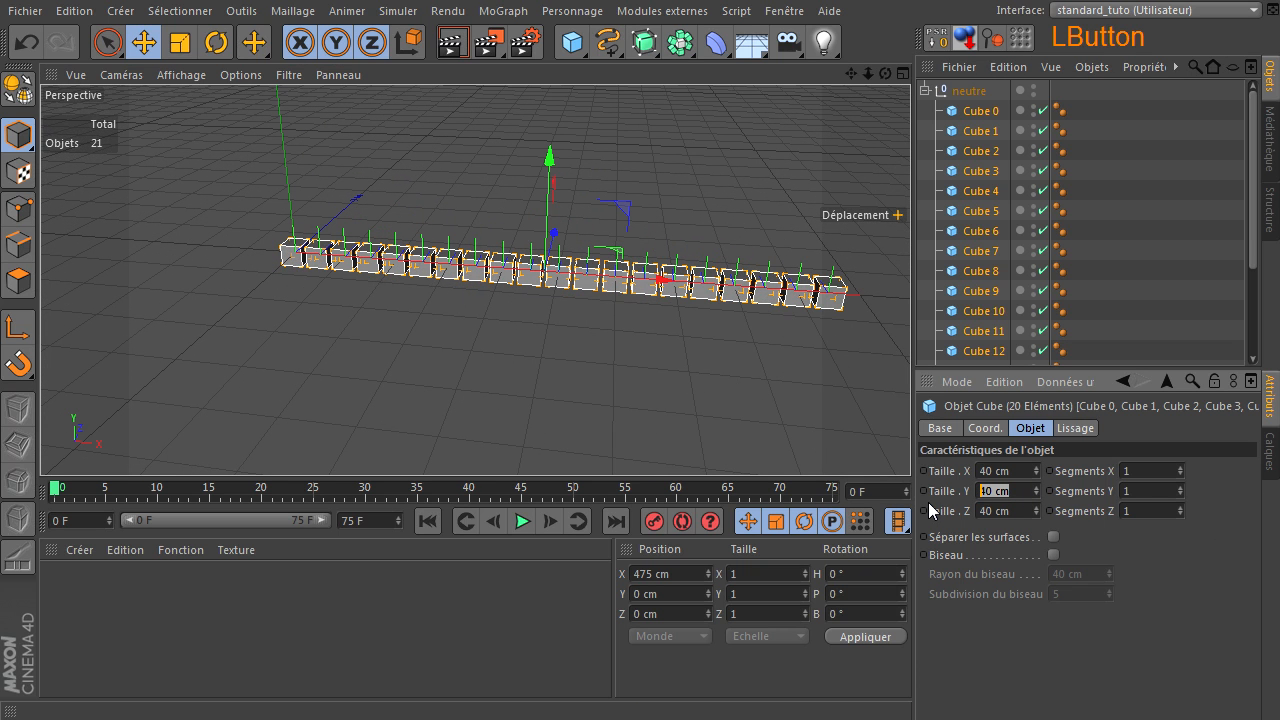
{"action": "type", "text": "80"}
{"action": "key", "text": "Return"}
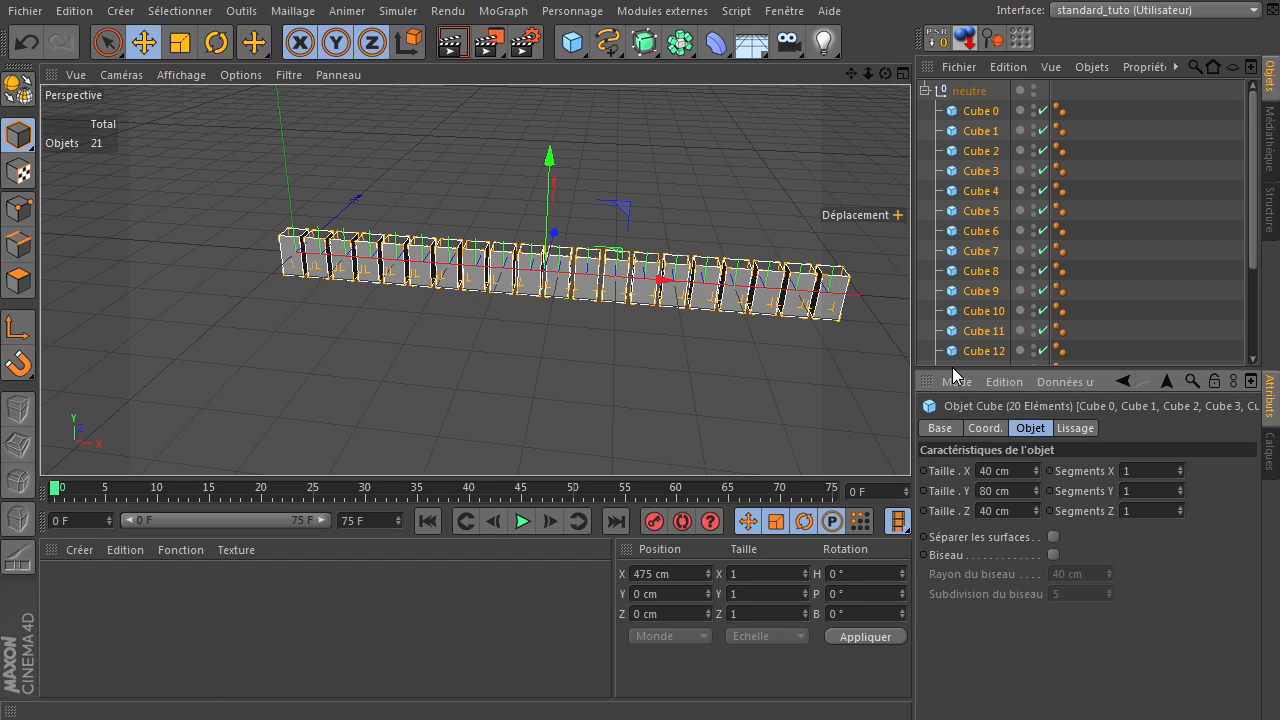
Restore the Y size of all selected cubes to 40 cm and deselect them
{"action": "left_click", "coordinate": [1012, 490]}
{"action": "type", "text": "40"}
{"action": "key", "text": "Return"}
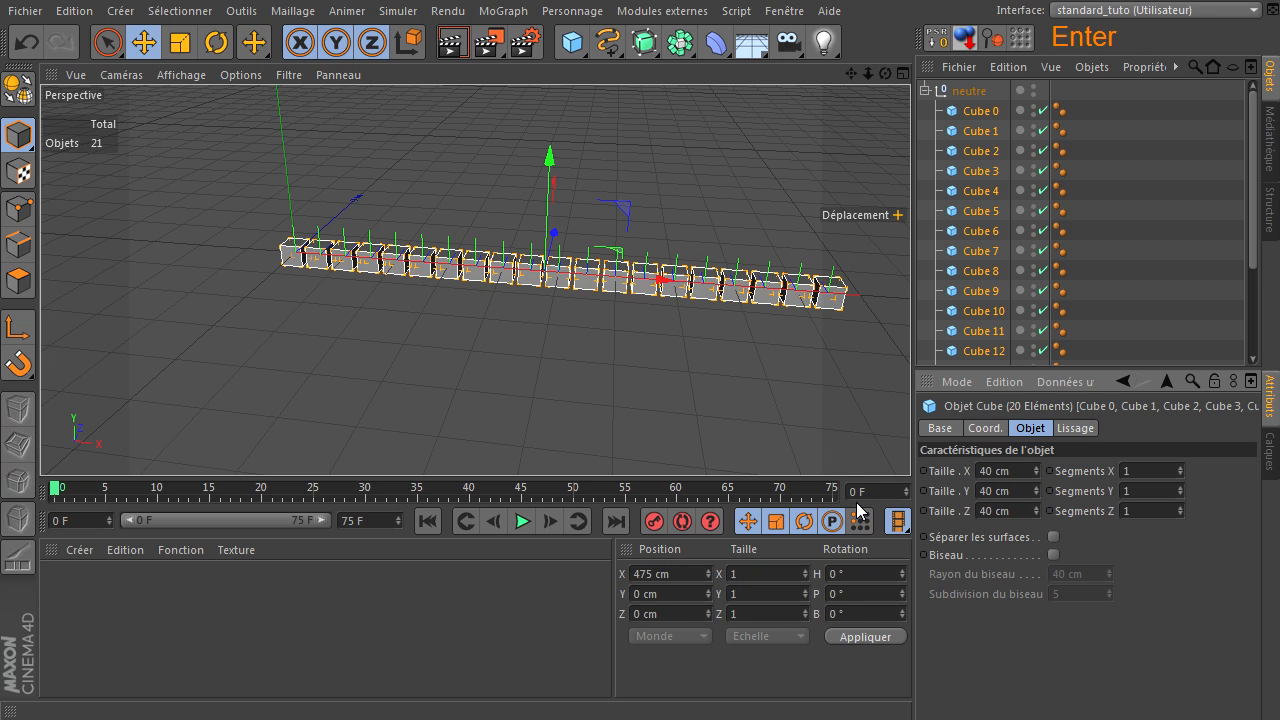
{"action": "left_click", "coordinate": [590, 334]}
Set the Y size of Cube 3 and Cube 13 individually to 80 cm
{"action": "left_click", "coordinate": [371, 260]}
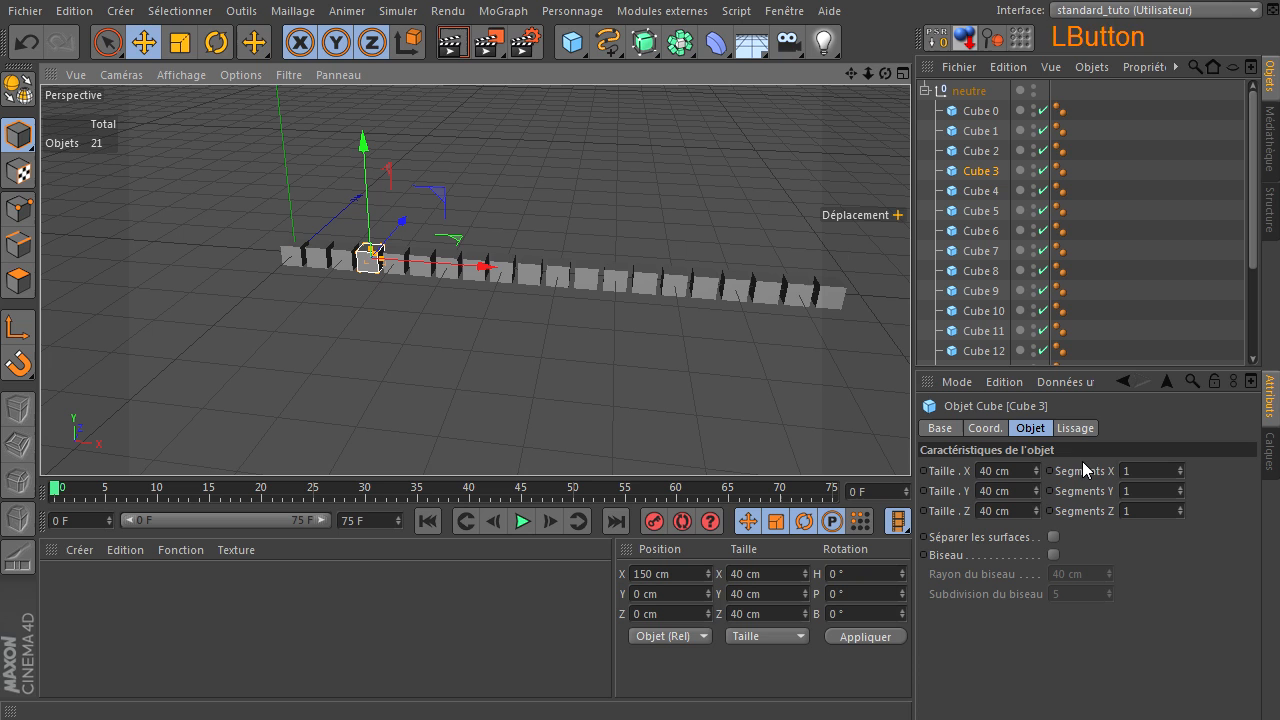
{"action": "left_click", "coordinate": [1005, 491]}
{"action": "type", "text": "80"}
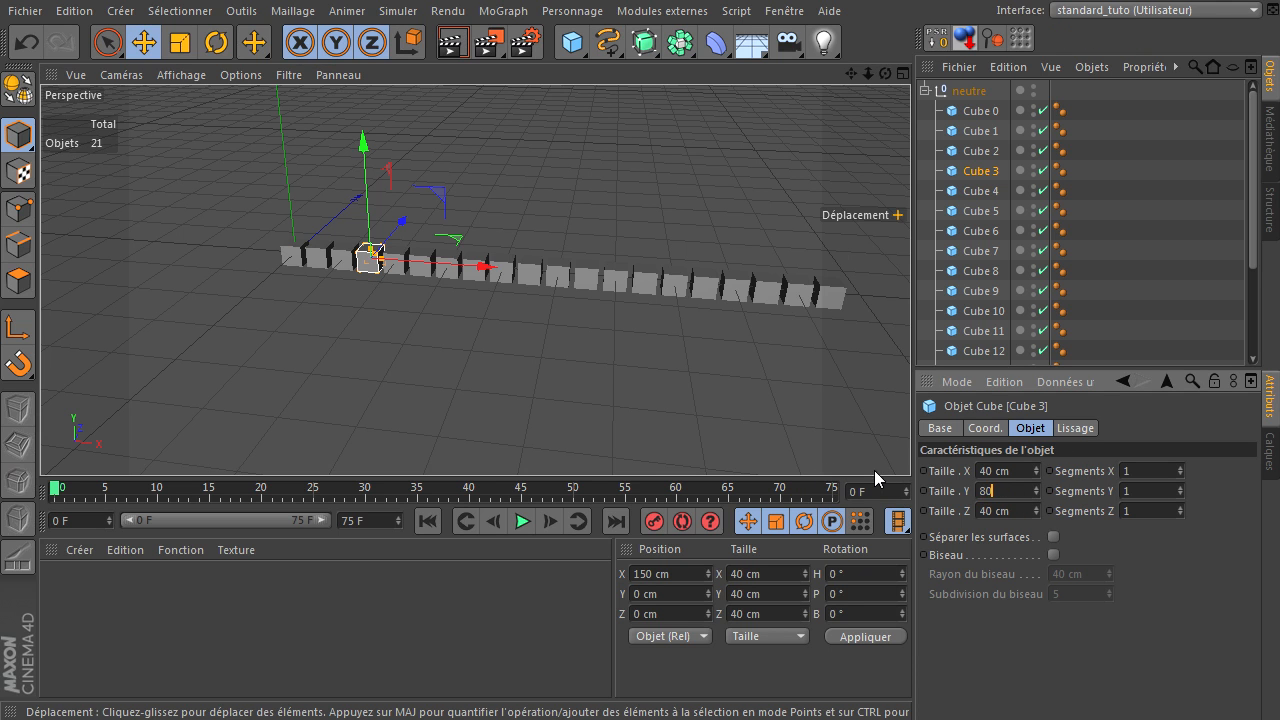
{"action": "left_click", "coordinate": [724, 396]}
{"action": "left_click", "coordinate": [661, 294]}
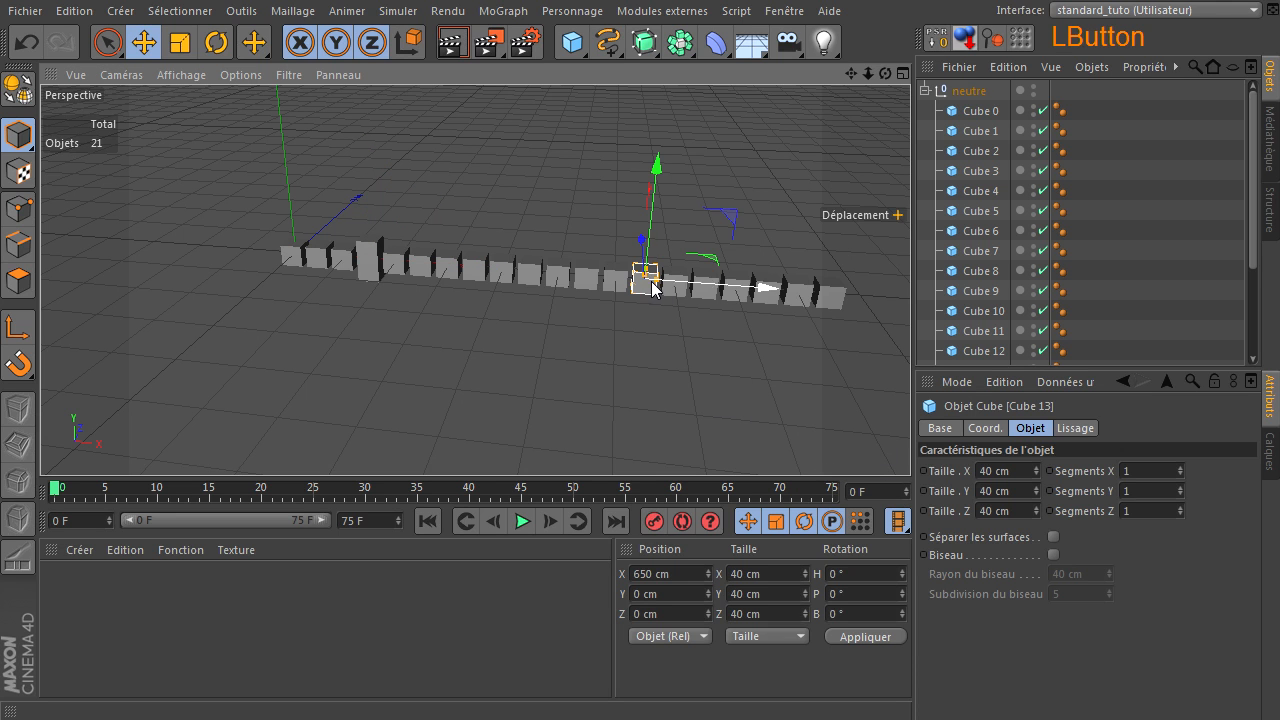
{"action": "left_click", "coordinate": [1009, 491]}
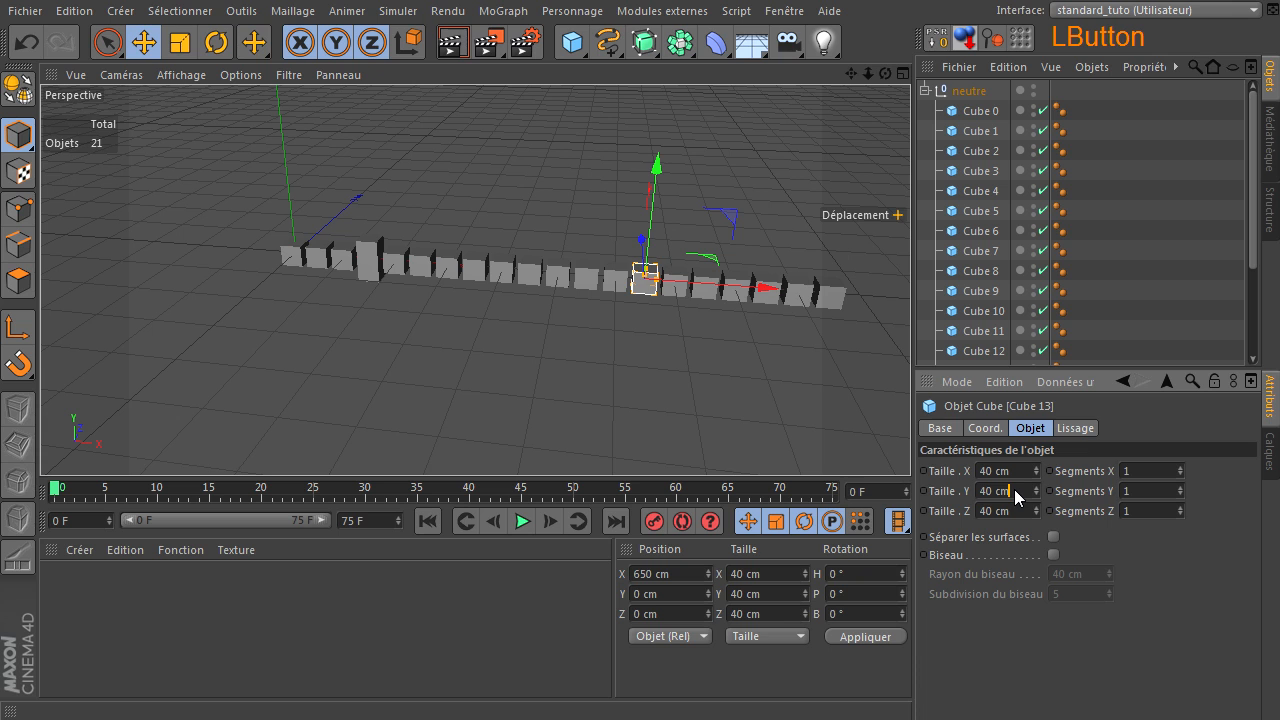
{"action": "type", "text": "80"}
{"action": "left_click", "coordinate": [780, 445]}
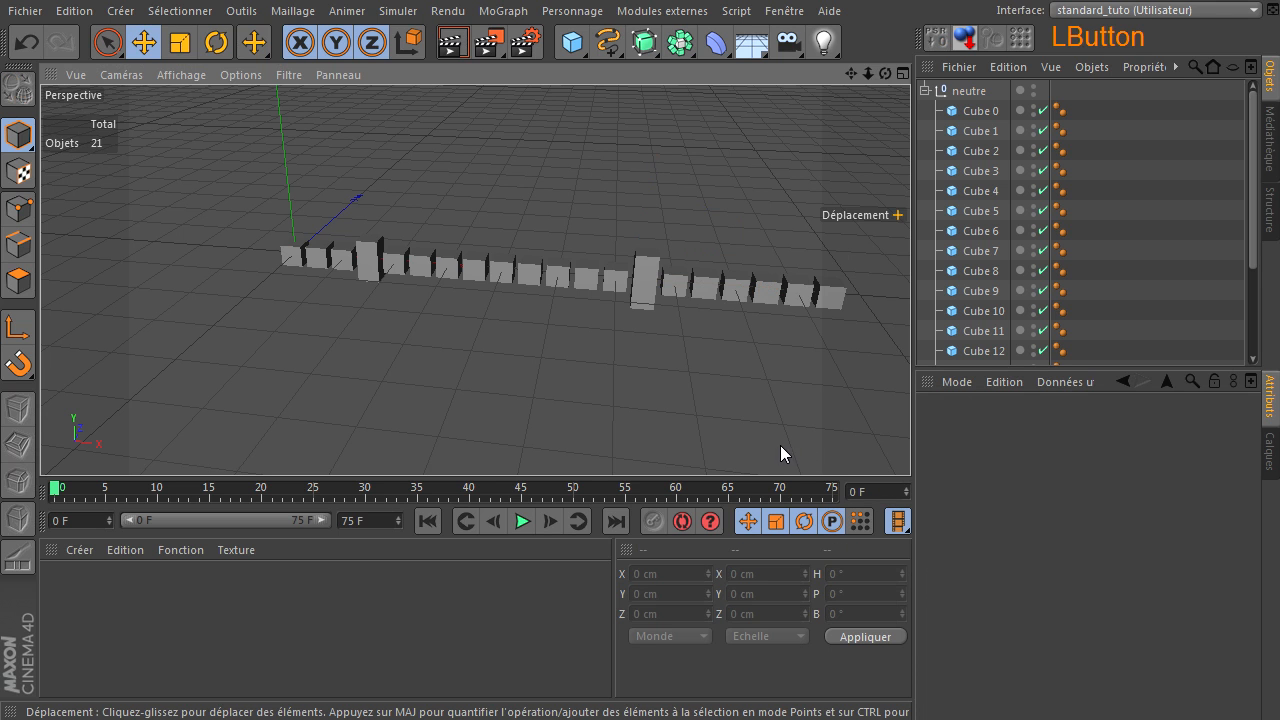
Select Cube 0 through Cube 19 and give them all a uniform Y size of 40 cm, then clear the selection
{"action": "left_click", "coordinate": [978, 111]}
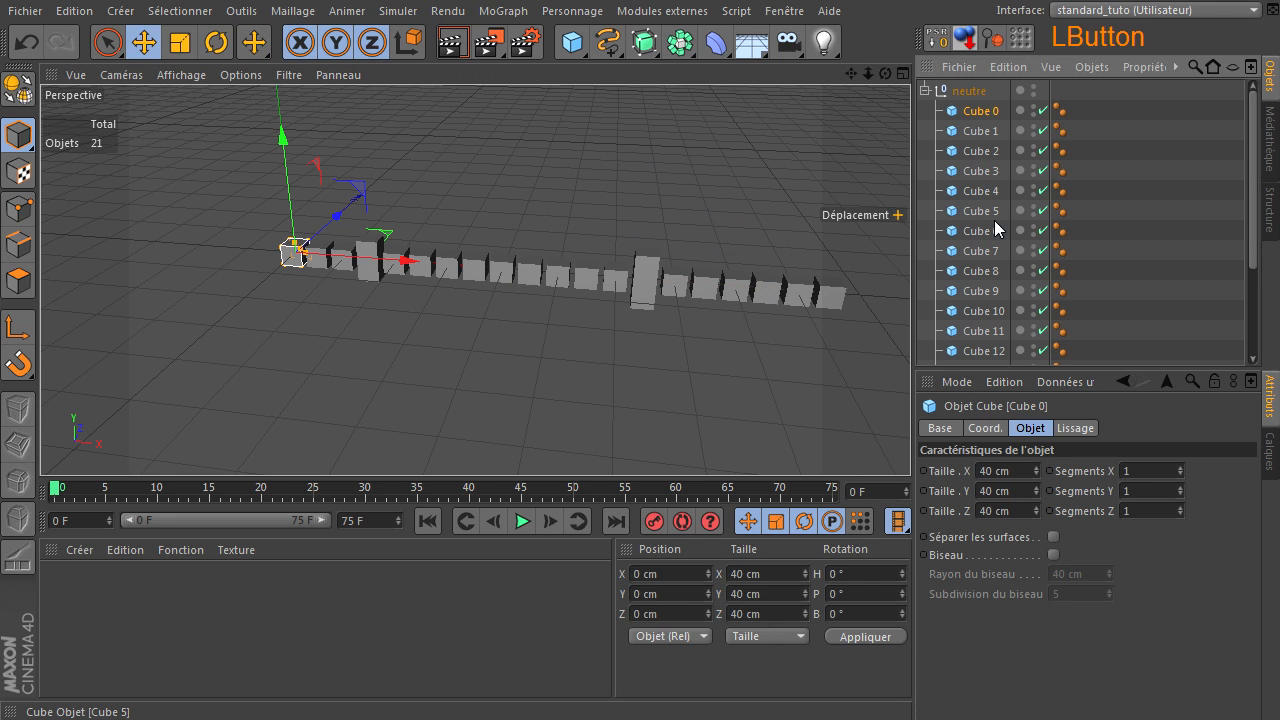
{"action": "scroll", "coordinate": [990, 250], "scroll_direction": "down", "scroll_amount": 3}
{"action": "left_click", "coordinate": [967, 356], "text": "shift"}
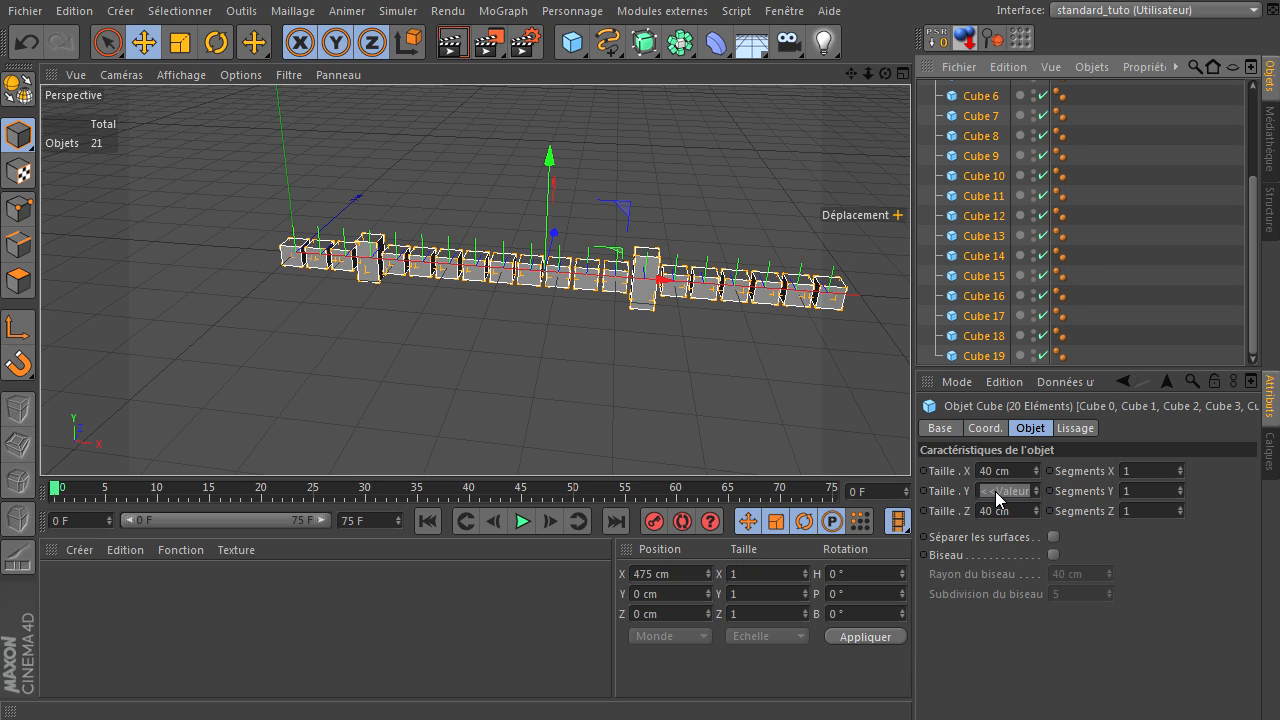
{"action": "left_click", "coordinate": [1023, 491]}
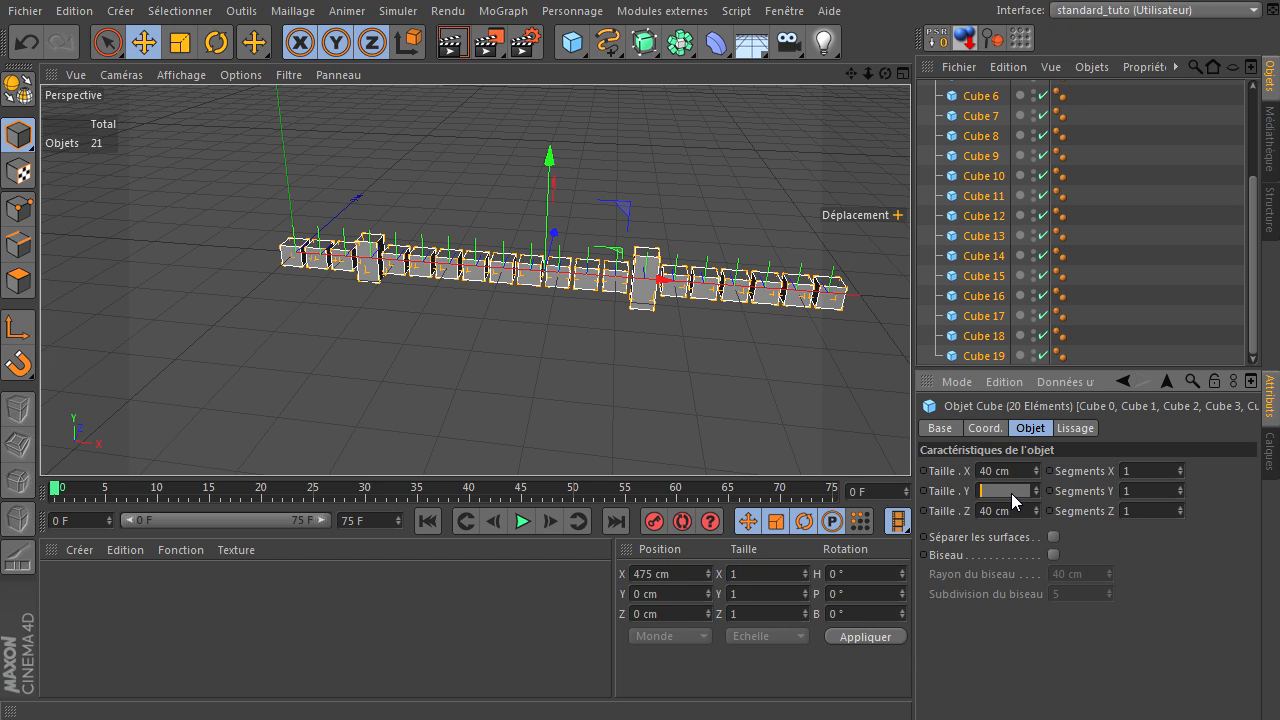
{"action": "type", "text": "40"}
{"action": "key", "text": "Return"}
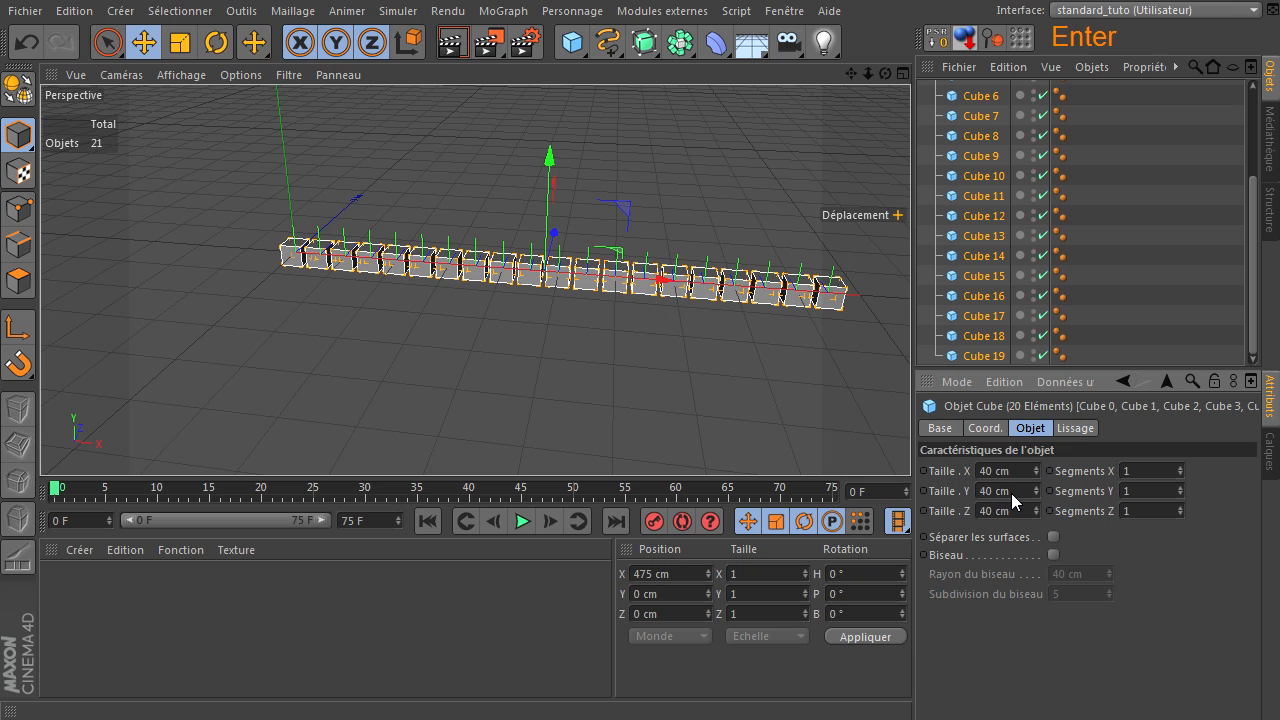
{"action": "left_click", "coordinate": [627, 338]}
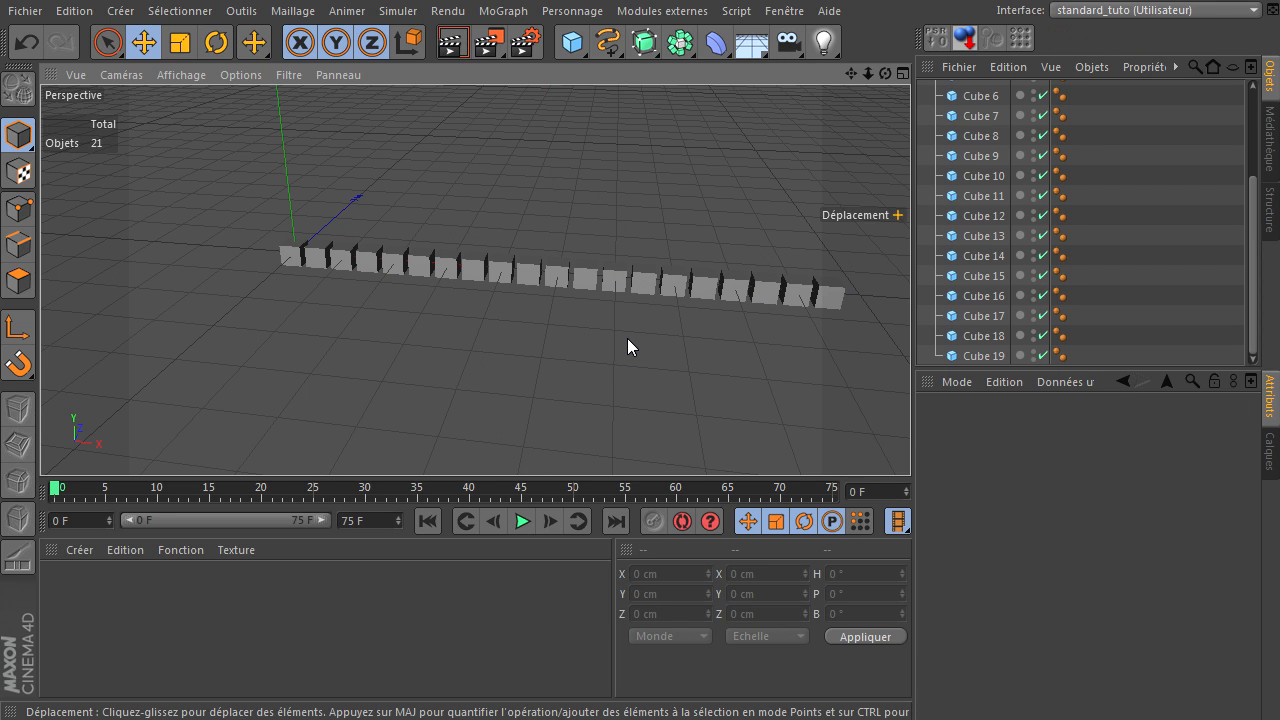
Switch the perspective view's display to Gouraud shading with lines (Ombrage de Gouraud (lignes))
{"action": "left_click", "coordinate": [197, 74]}
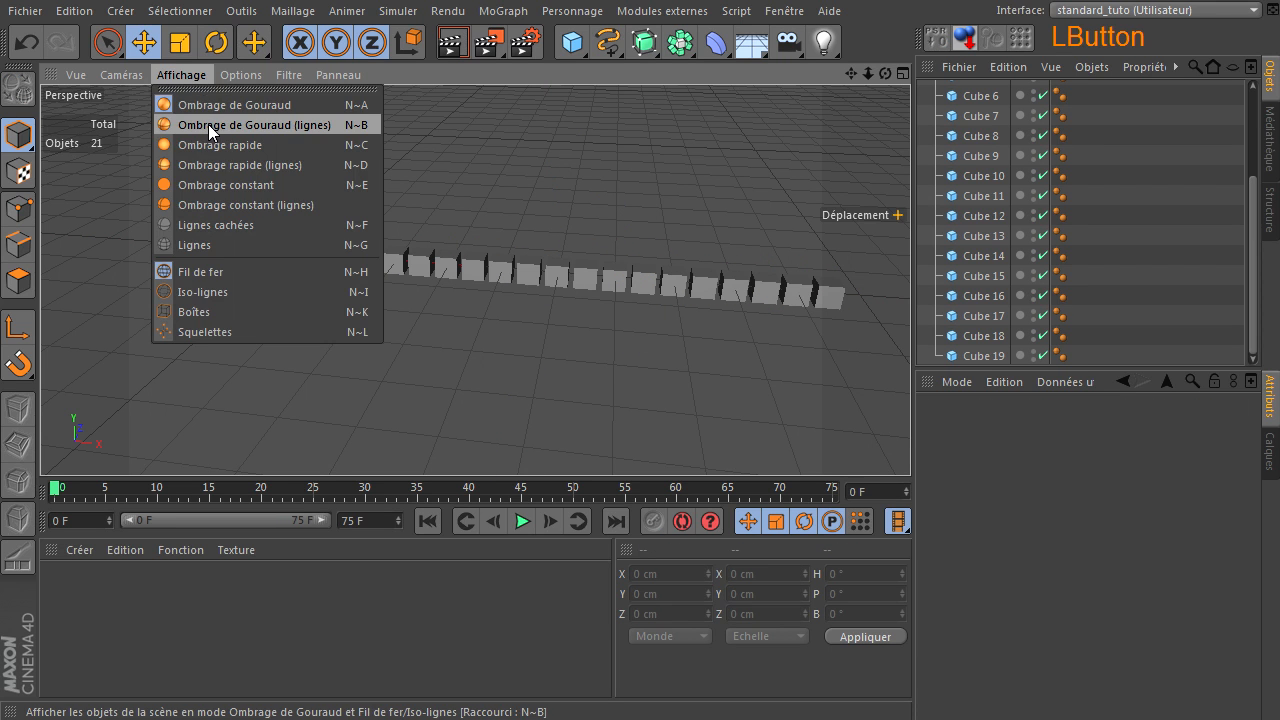
{"action": "left_click", "coordinate": [208, 124]}
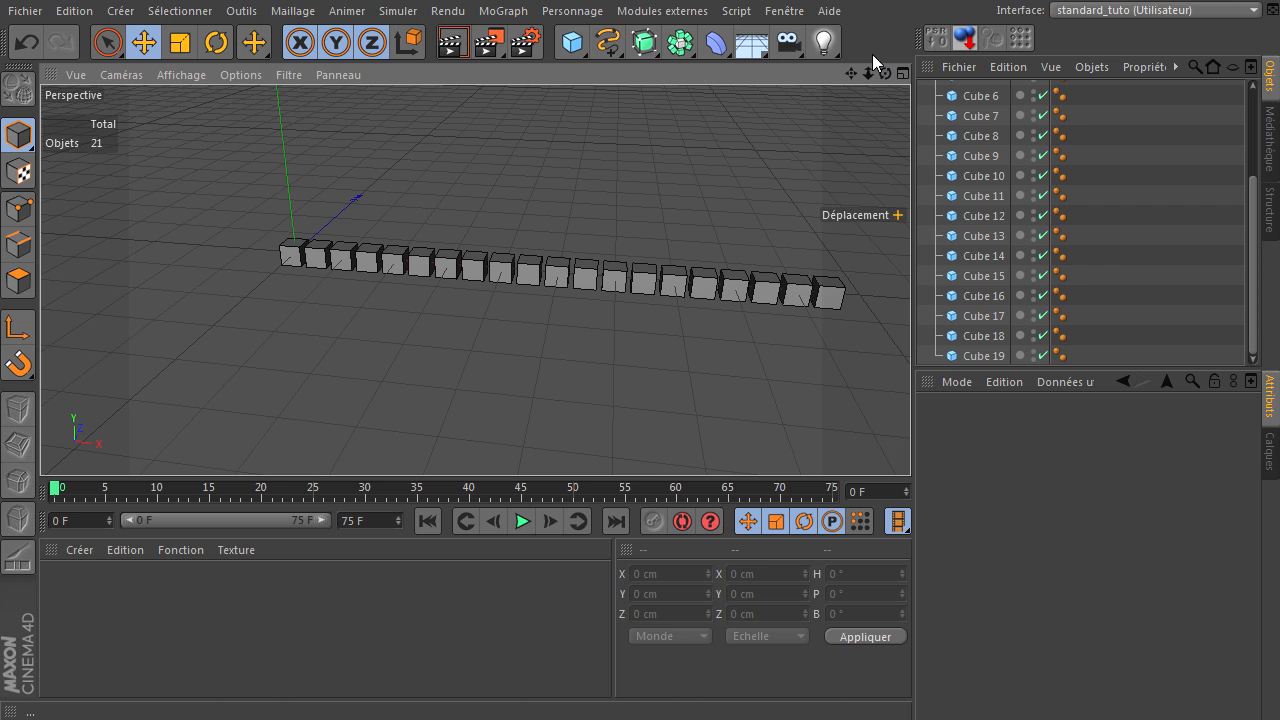
{"action": "left_click_drag", "start_coordinate": [850, 74], "coordinate": [964, 506]}
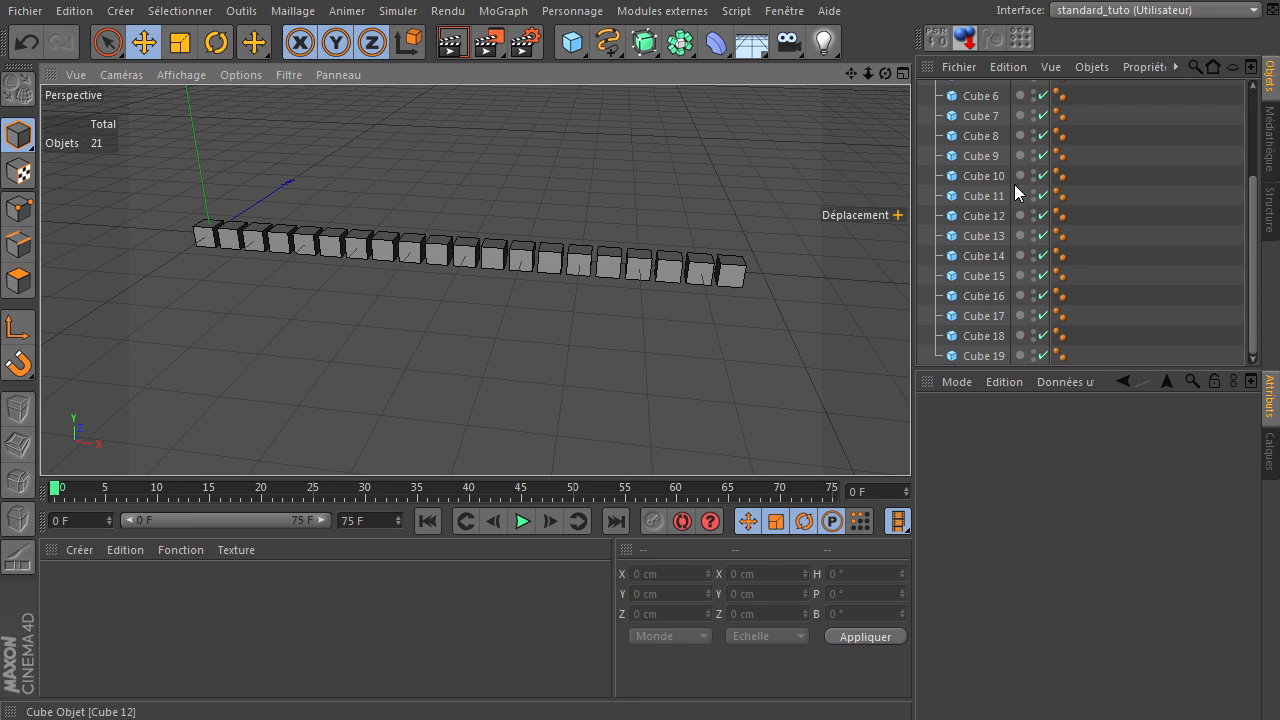
Select Cube 0 through Cube 19 together and view their shared attributes
{"action": "left_click", "coordinate": [978, 356]}
{"action": "scroll", "coordinate": [978, 357], "scroll_direction": "up", "scroll_amount": 3}
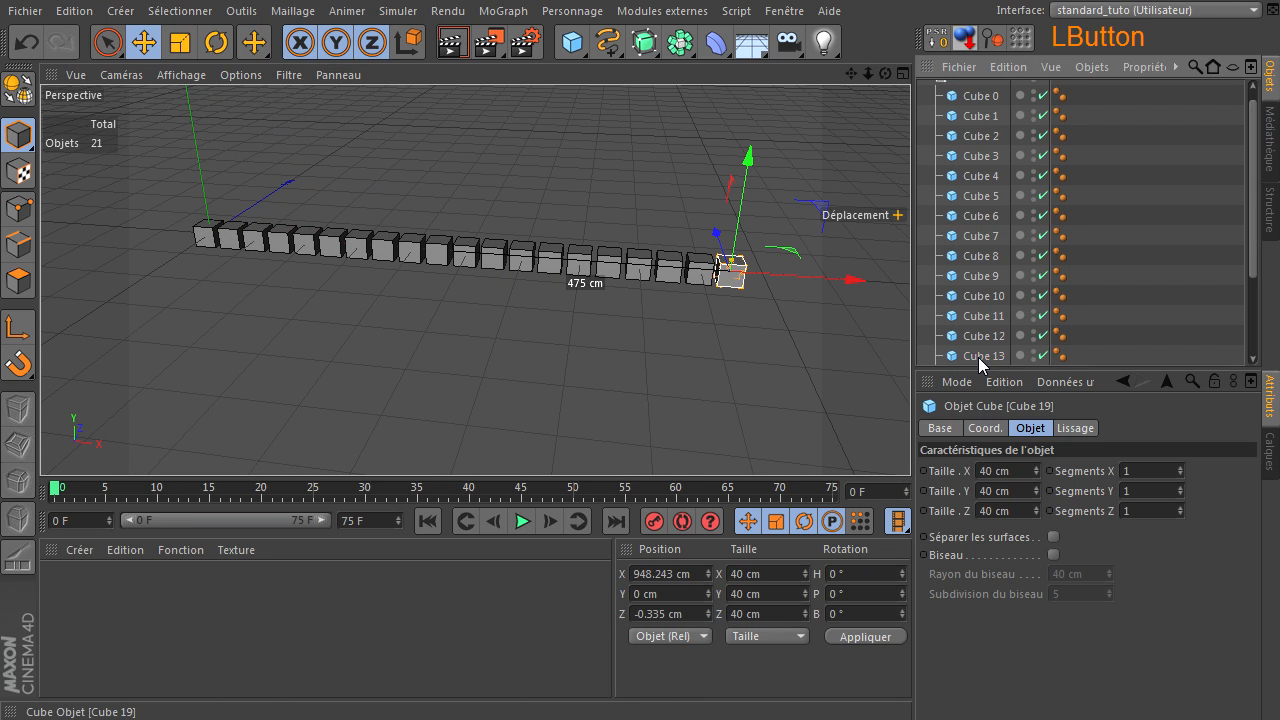
{"action": "left_click", "coordinate": [982, 113], "text": "shift"}
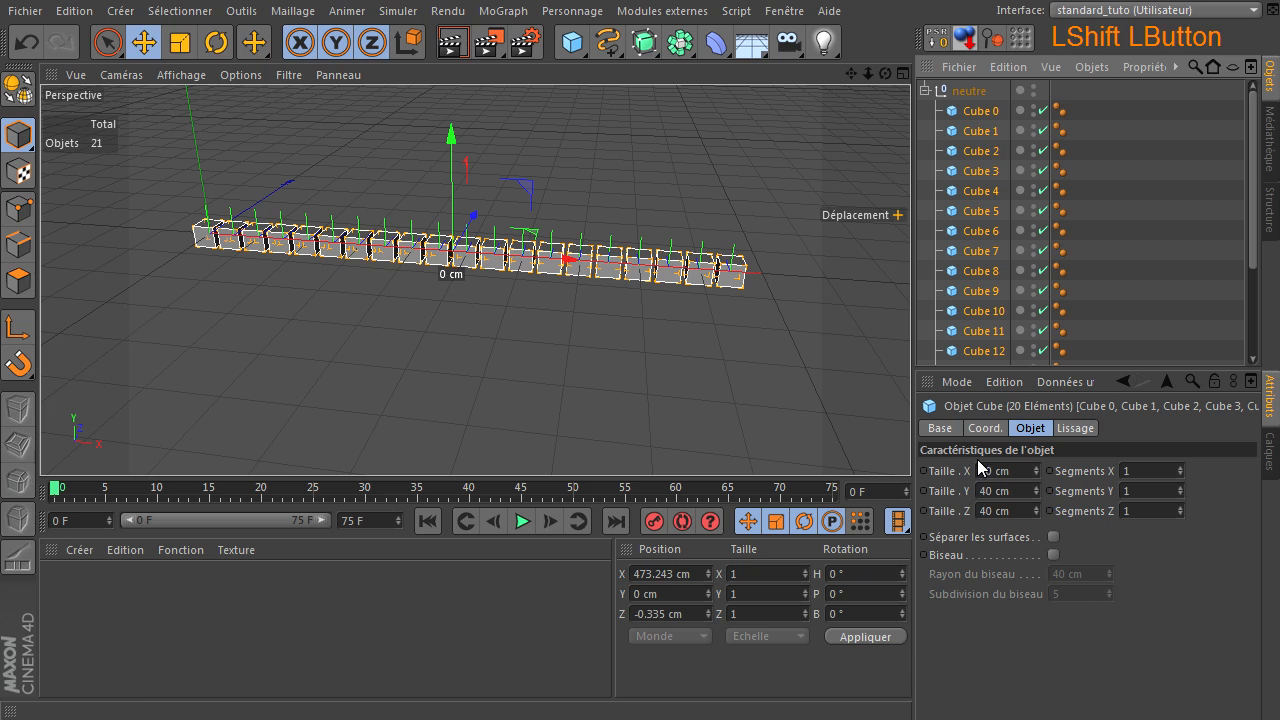
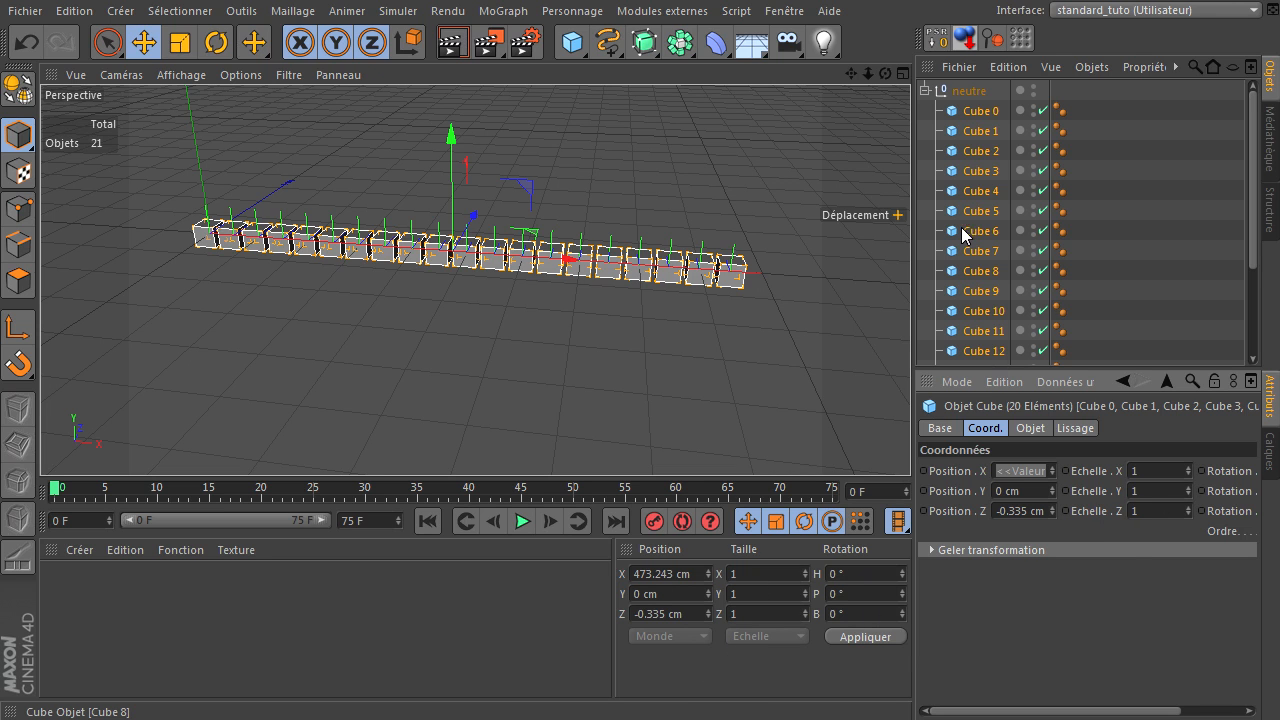
Select only Cube 0 and show its object properties
{"action": "left_click", "coordinate": [981, 112]}
{"action": "left_click", "coordinate": [1025, 491]}
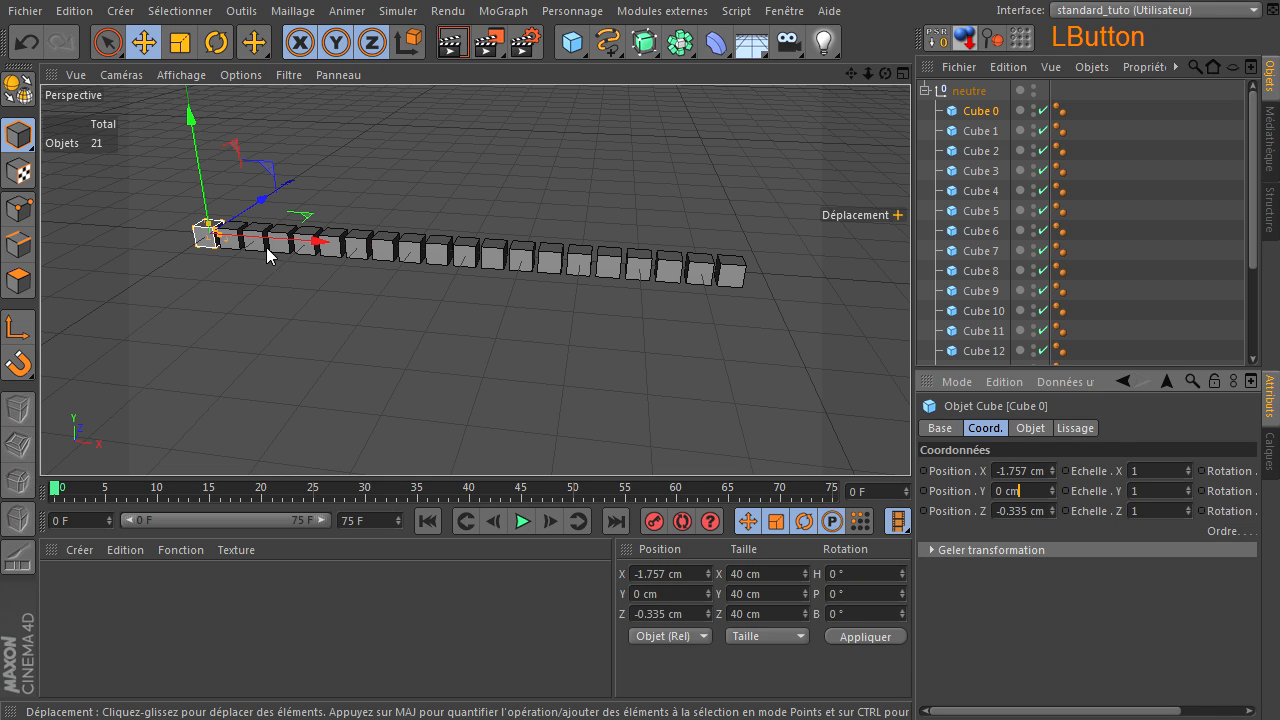
{"action": "left_click", "coordinate": [1016, 431]}
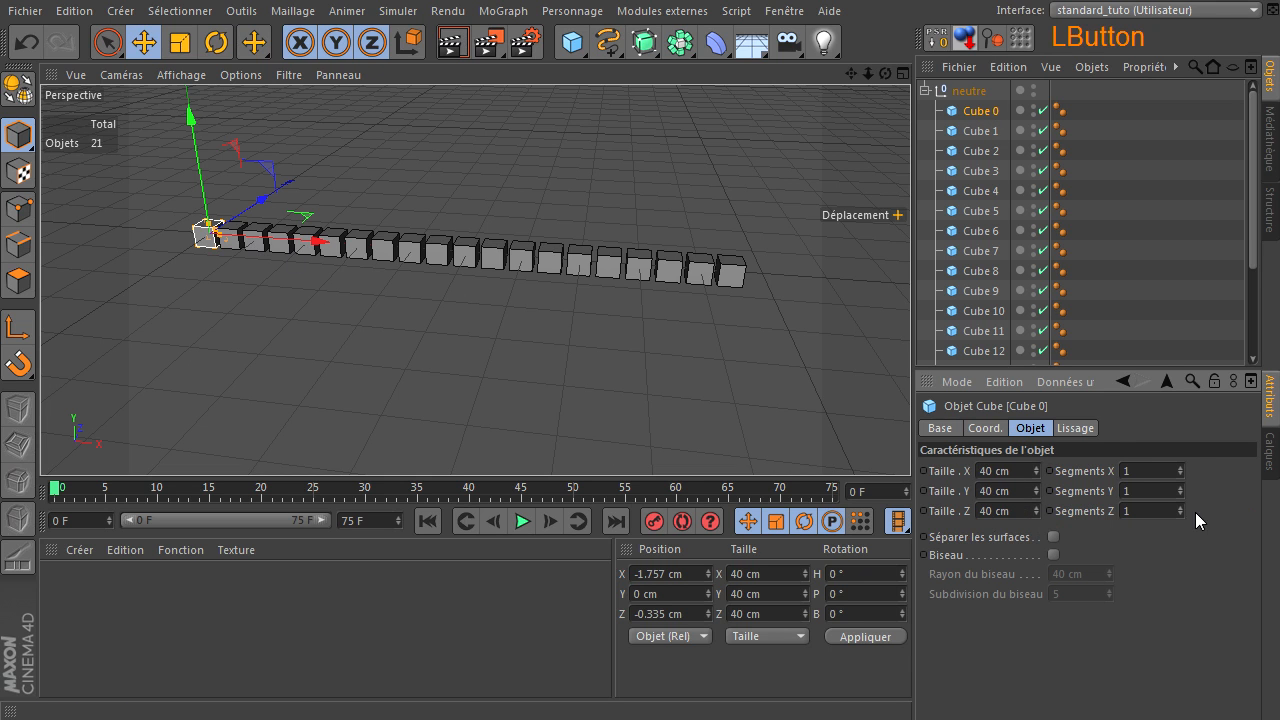
Double Cube 0's Y size with the expression 40*2, and halve it again with 80/2
{"action": "left_click", "coordinate": [1020, 491]}
{"action": "type", "text": "40*2"}
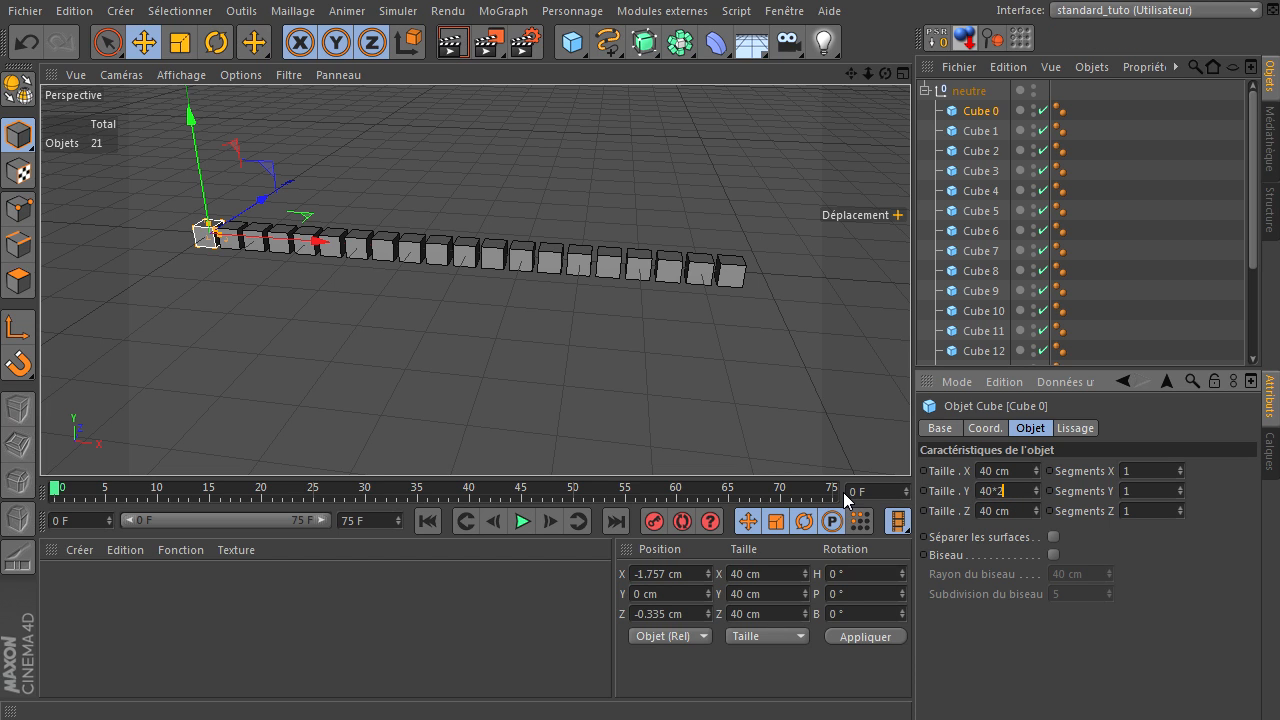
{"action": "key", "text": "Return"}
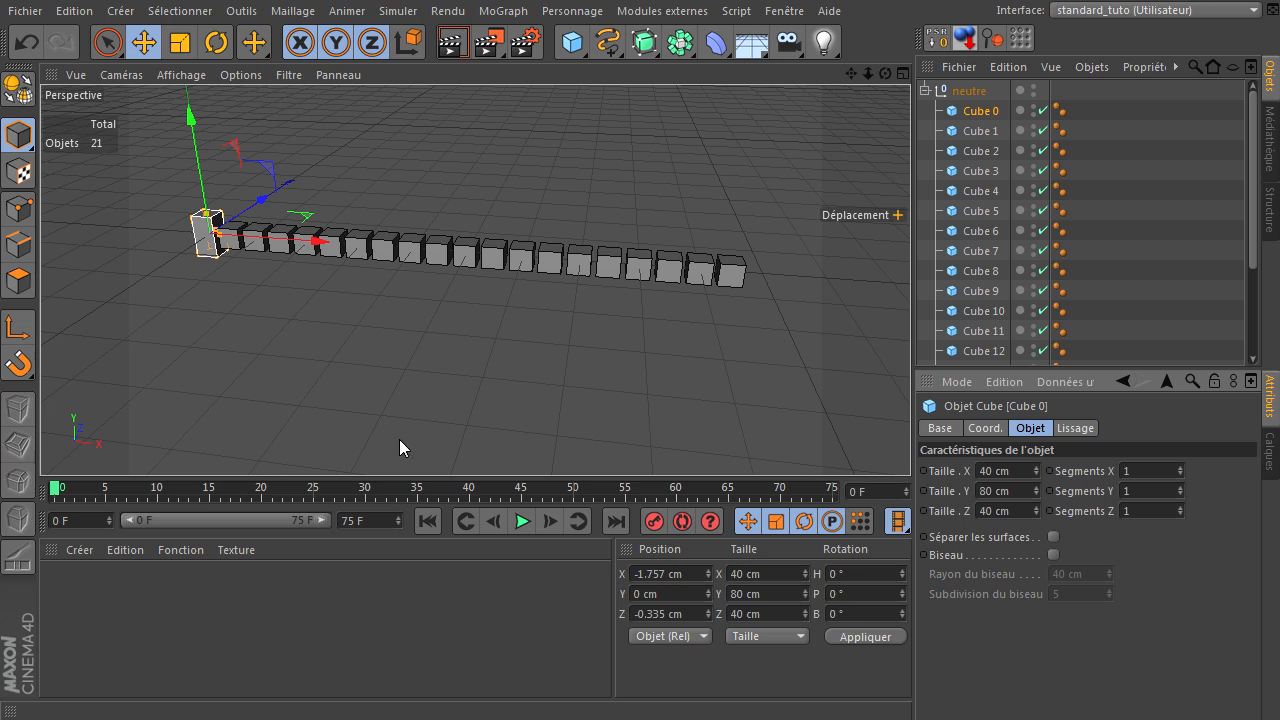
{"action": "left_click", "coordinate": [1027, 492]}
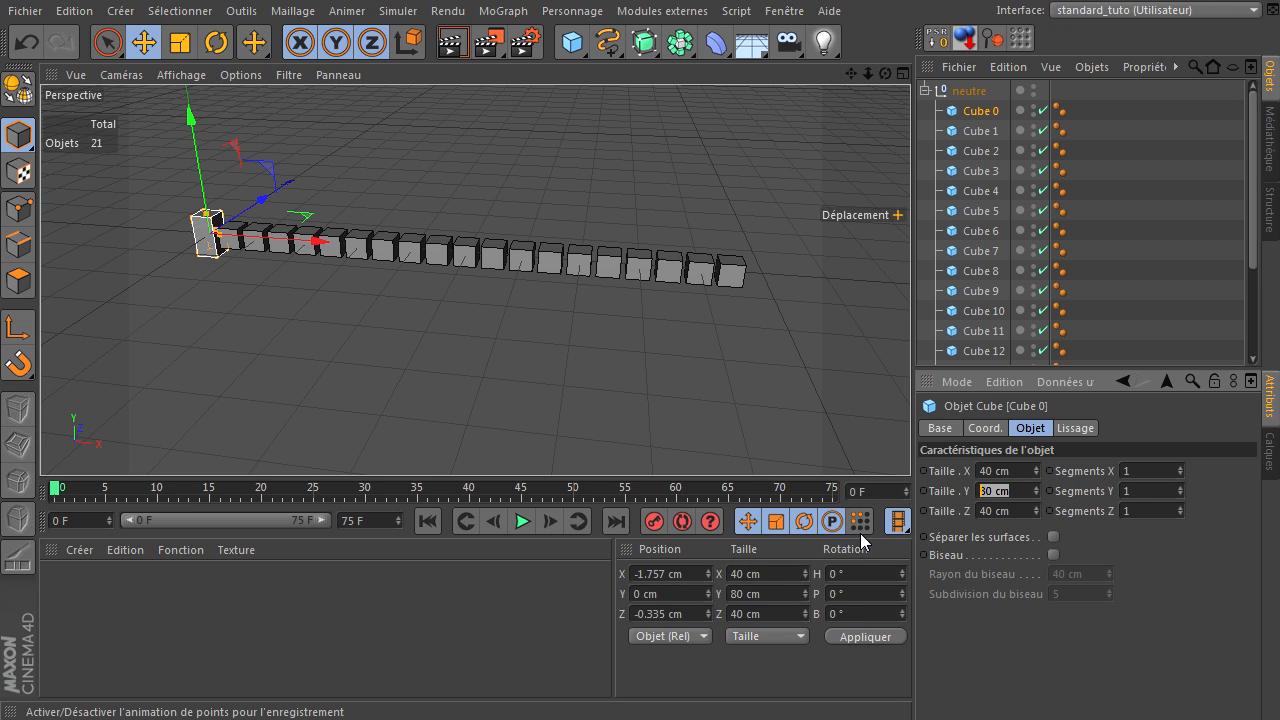
{"action": "type", "text": "80/2"}
{"action": "key", "text": "Return"}
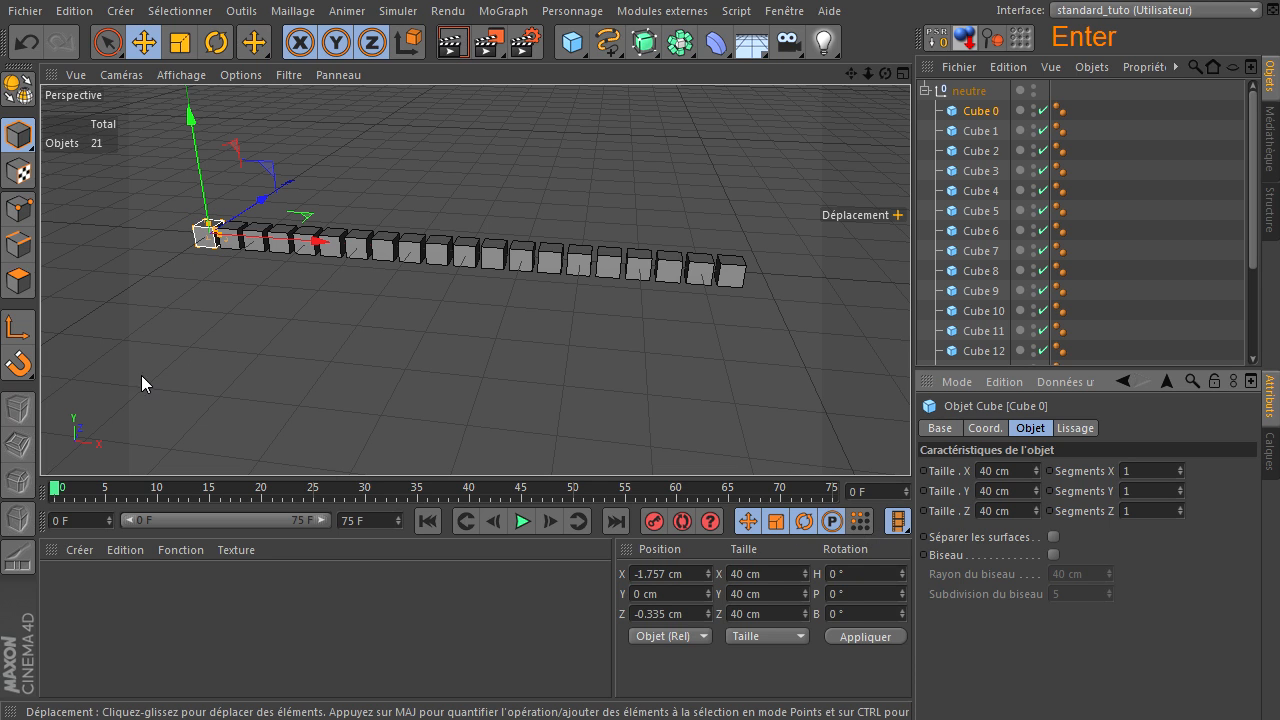
Enter the variable x on its own as Cube 0's Y size
{"action": "left_click", "coordinate": [1021, 491]}
{"action": "left_click", "coordinate": [1006, 491]}
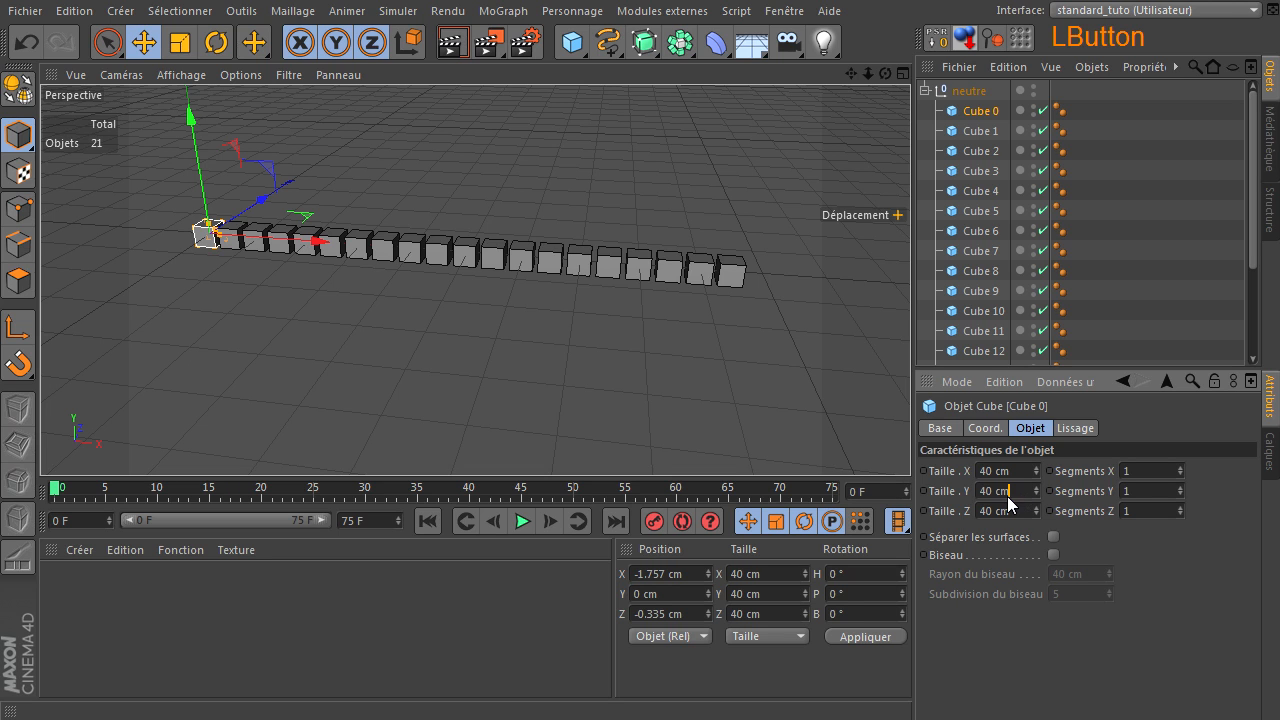
{"action": "type", "text": "x"}
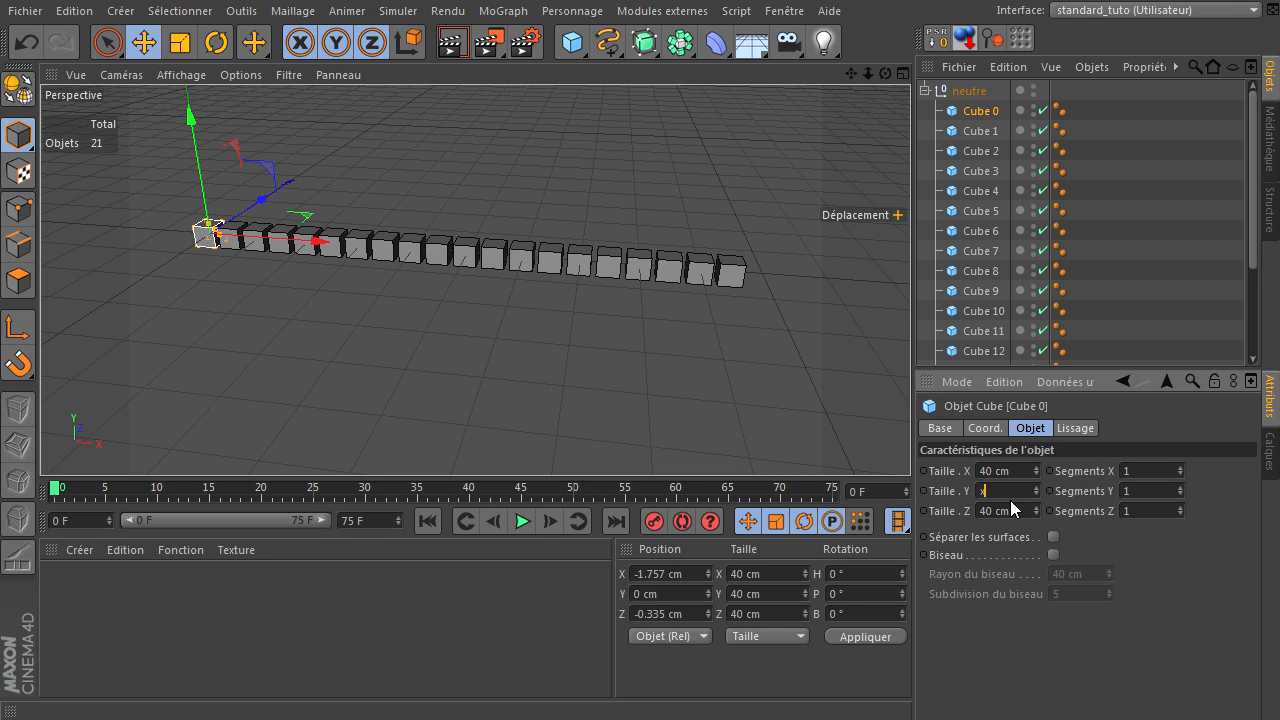
{"action": "key", "text": "Return"}
{"action": "left_click", "coordinate": [1016, 494]}
{"action": "key", "text": "Return"}
{"action": "left_click", "coordinate": [1000, 471]}
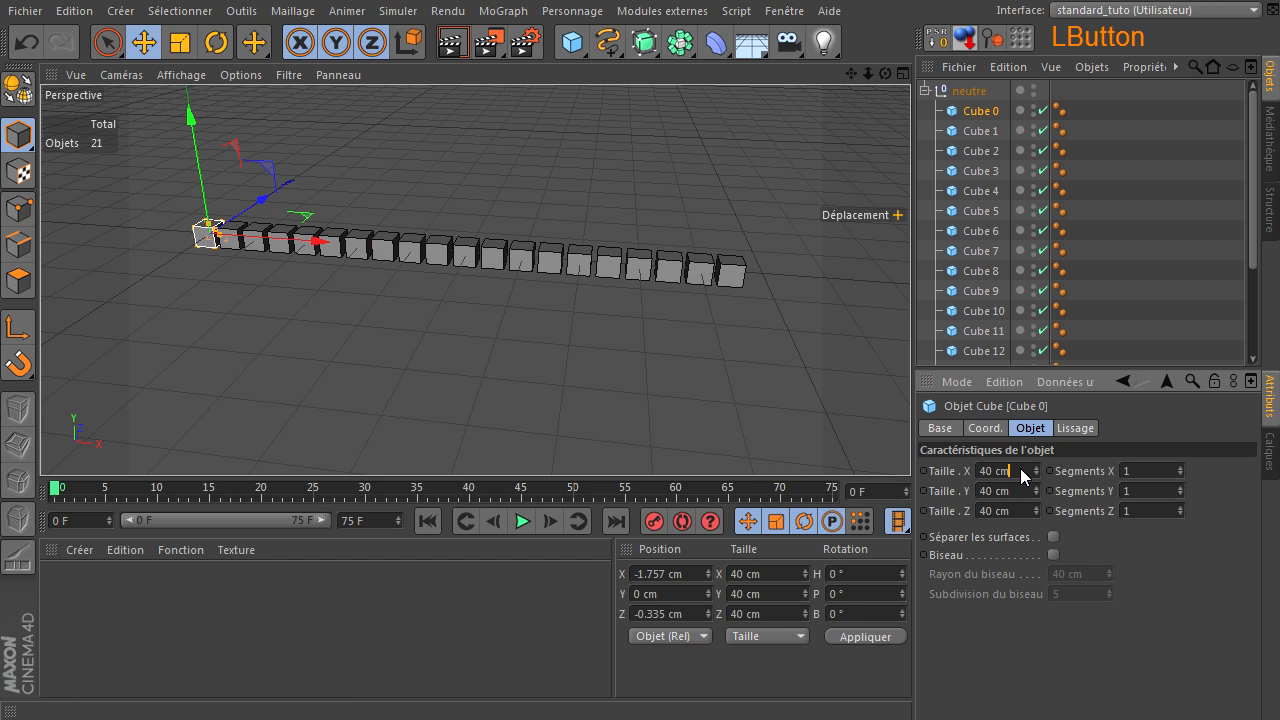
{"action": "key", "text": "Return"}
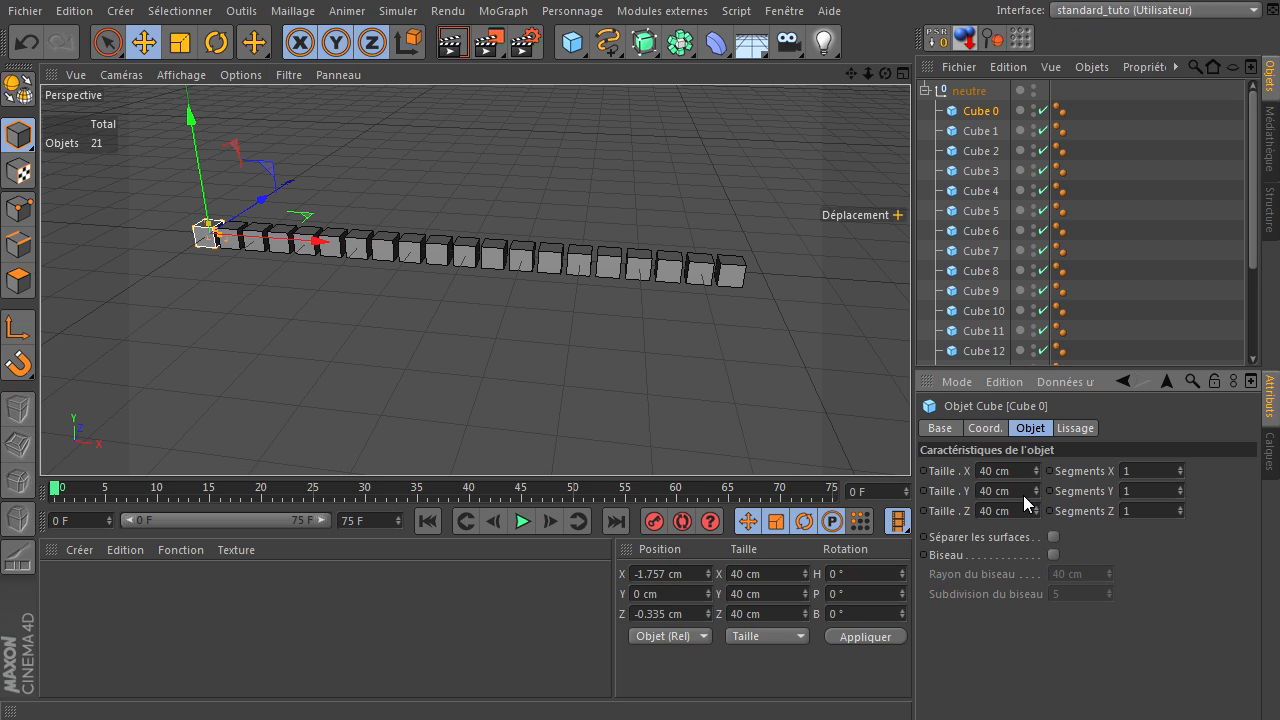
Double Cube 0's Y size with the relative expression x*2, and halve it again with x/2
{"action": "left_click", "coordinate": [1025, 494]}
{"action": "type", "text": "x*2"}
{"action": "key", "text": "Return"}
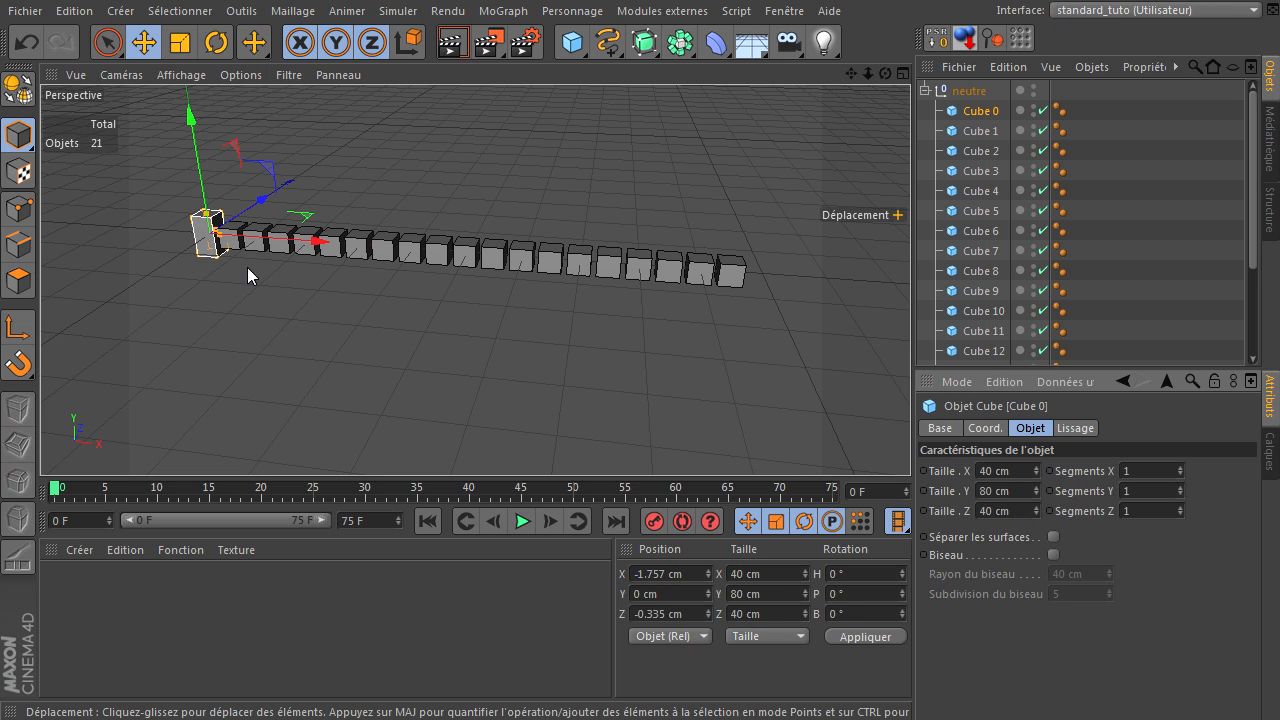
{"action": "left_click", "coordinate": [1020, 492]}
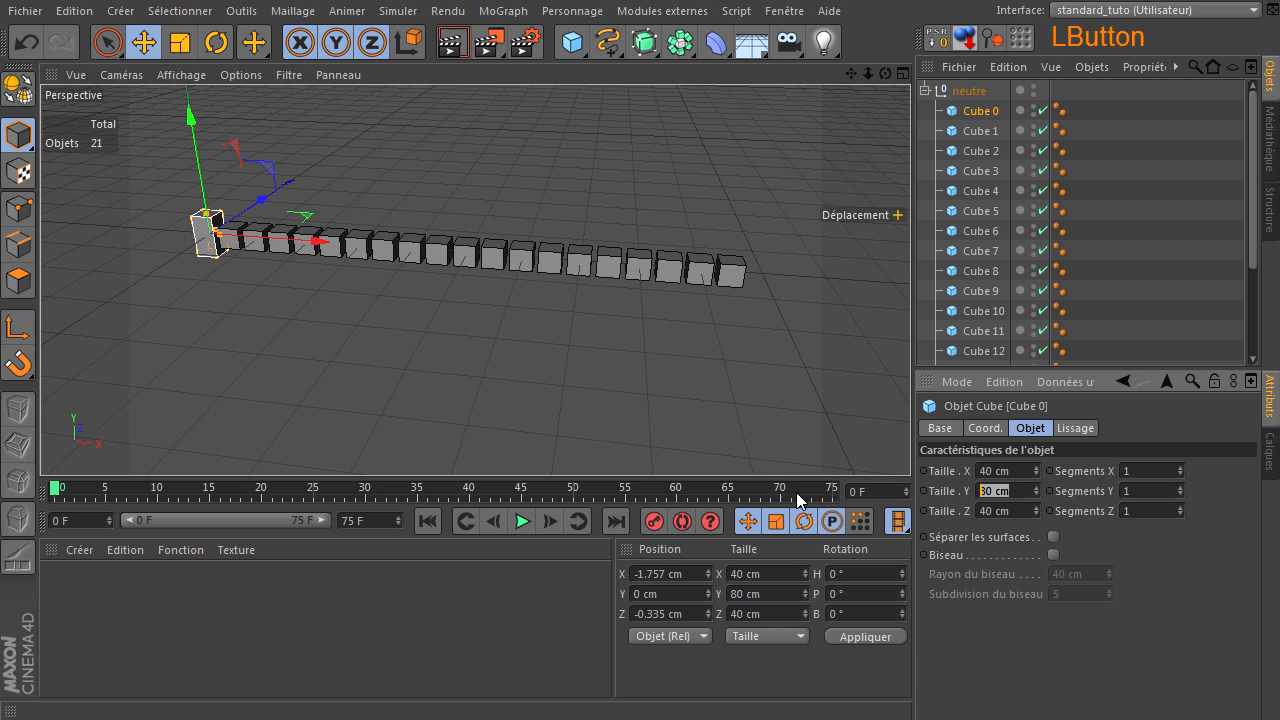
{"action": "type", "text": "x"}
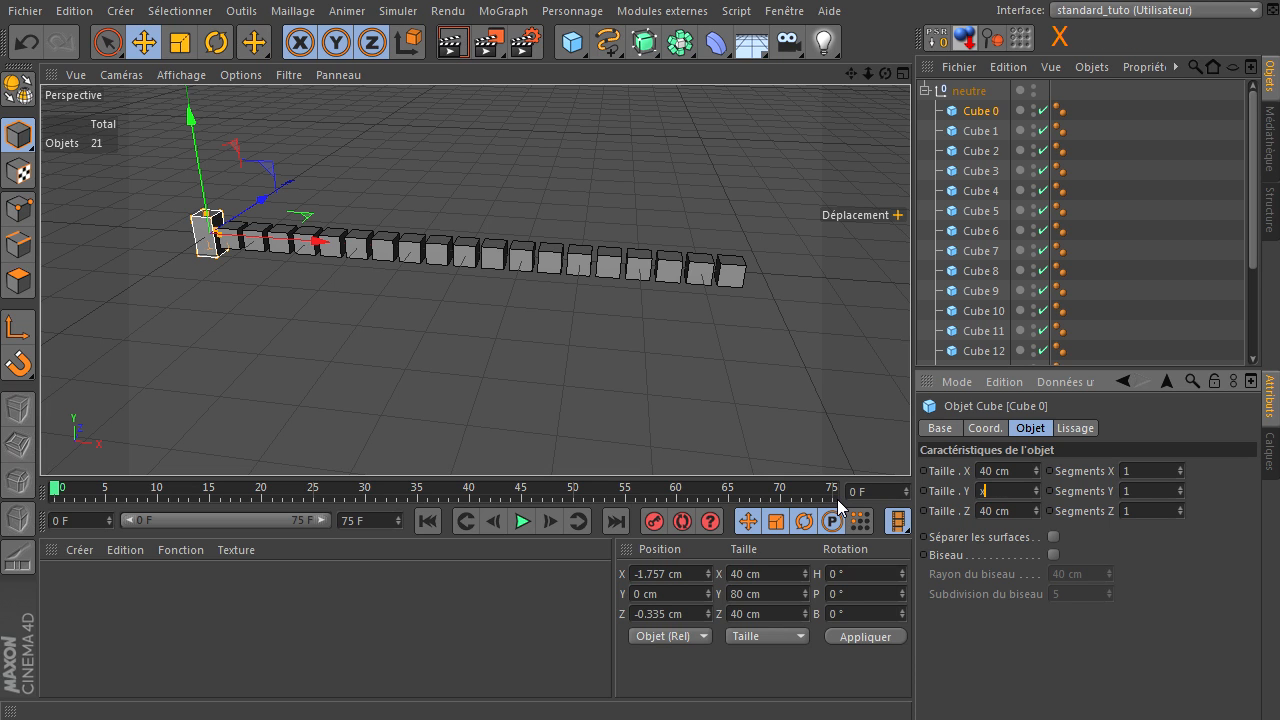
{"action": "type", "text": "/2"}
{"action": "key", "text": "Return"}
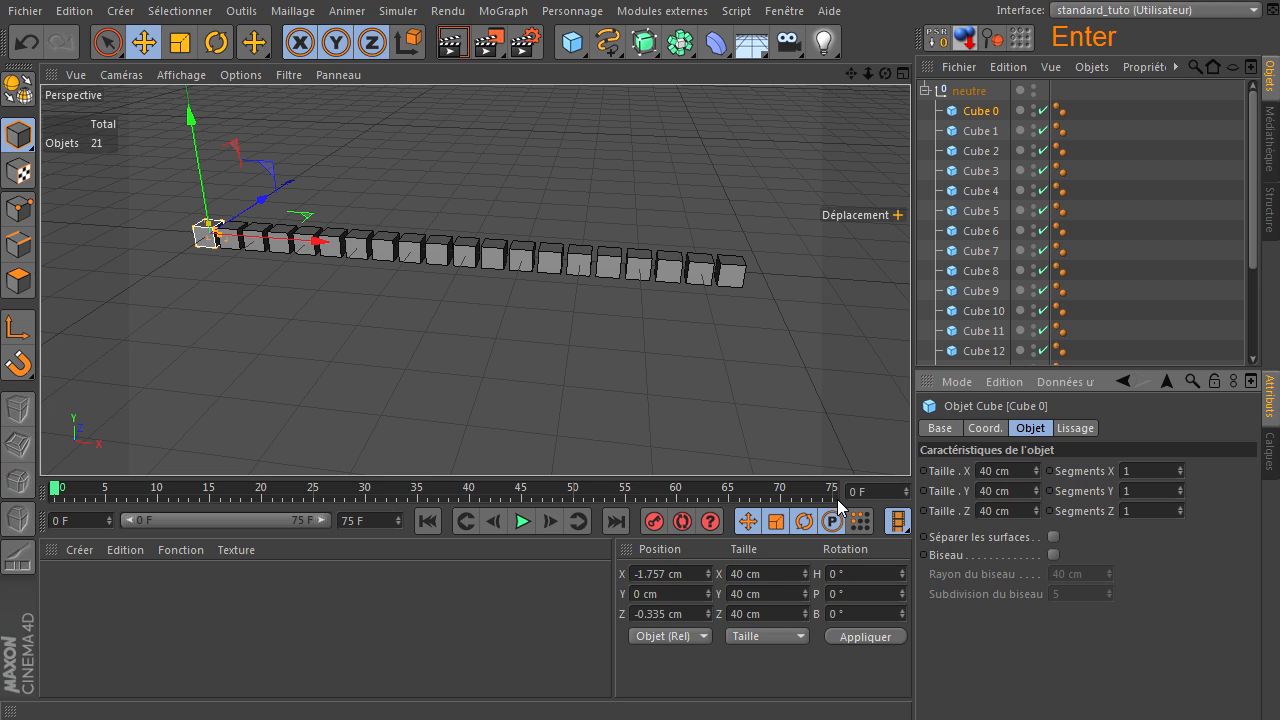
Give Cube 0 a random Y size with the expression rnd(100)
{"action": "left_click", "coordinate": [1013, 491]}
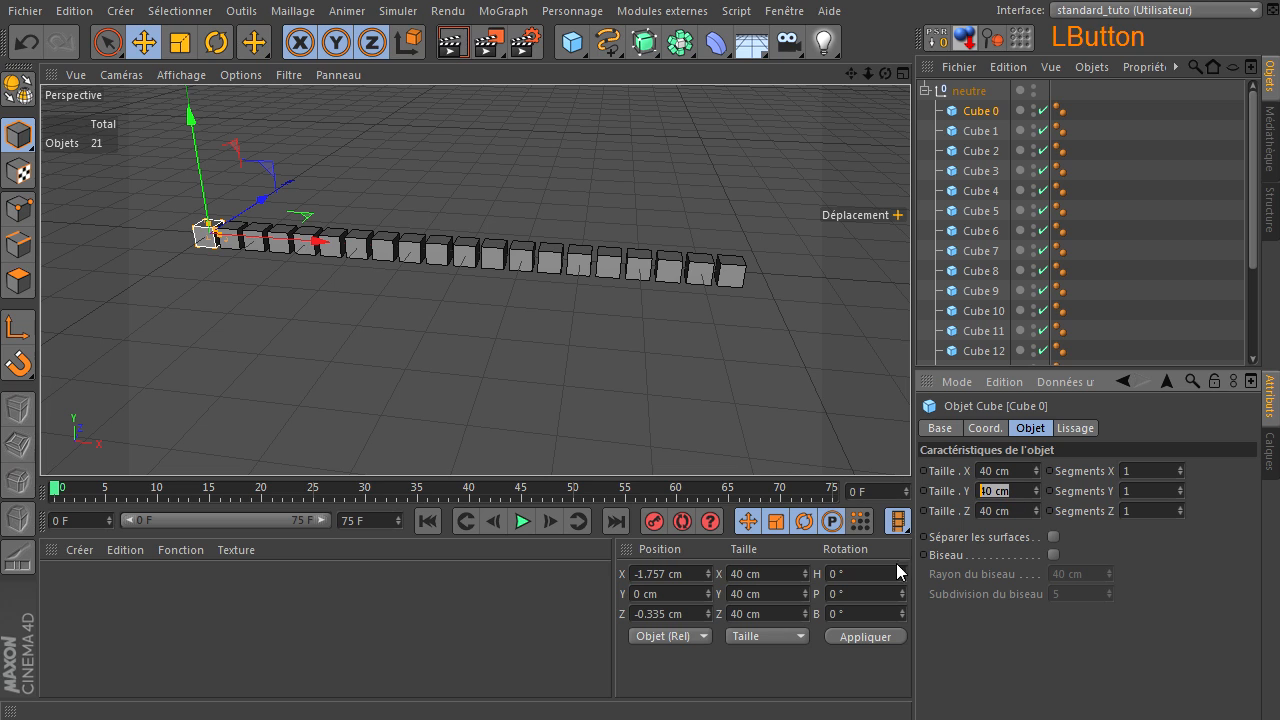
{"action": "type", "text": "rnd"}
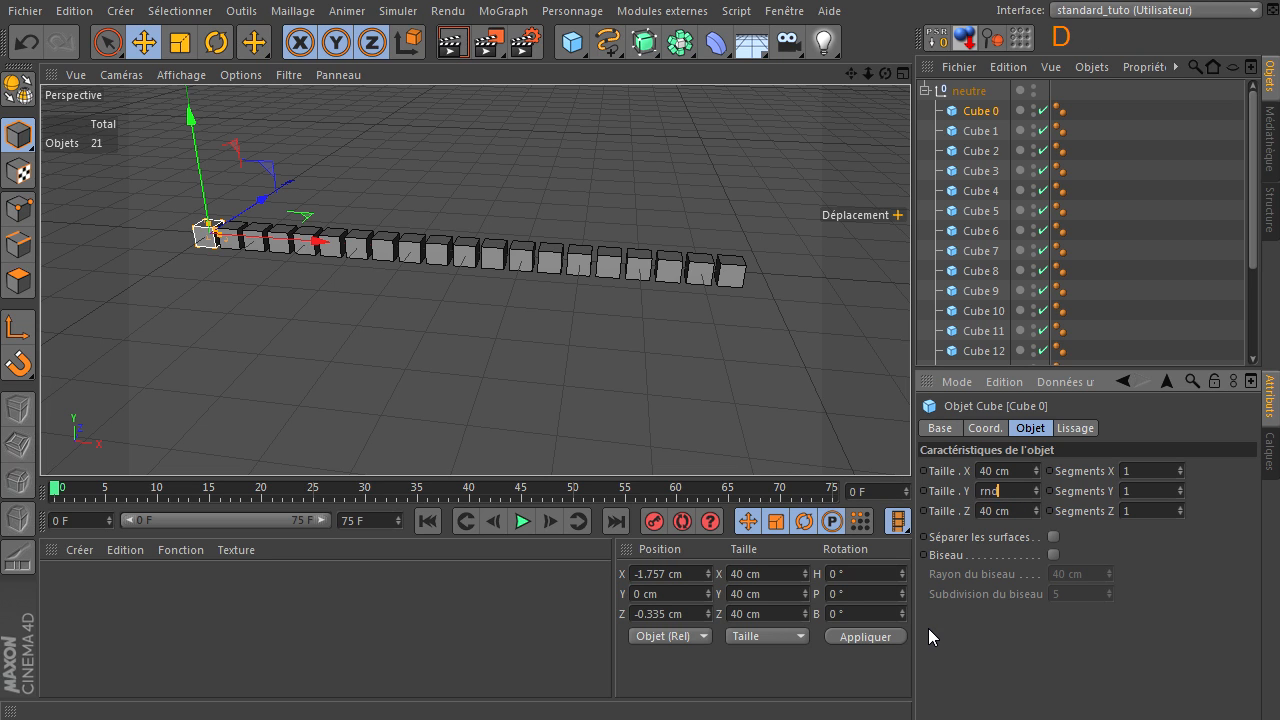
{"action": "type", "text": "("}
{"action": "key", "text": "Left"}
{"action": "type", "text": "100"}
{"action": "left_click", "coordinate": [975, 537]}
{"action": "key", "text": "Return"}
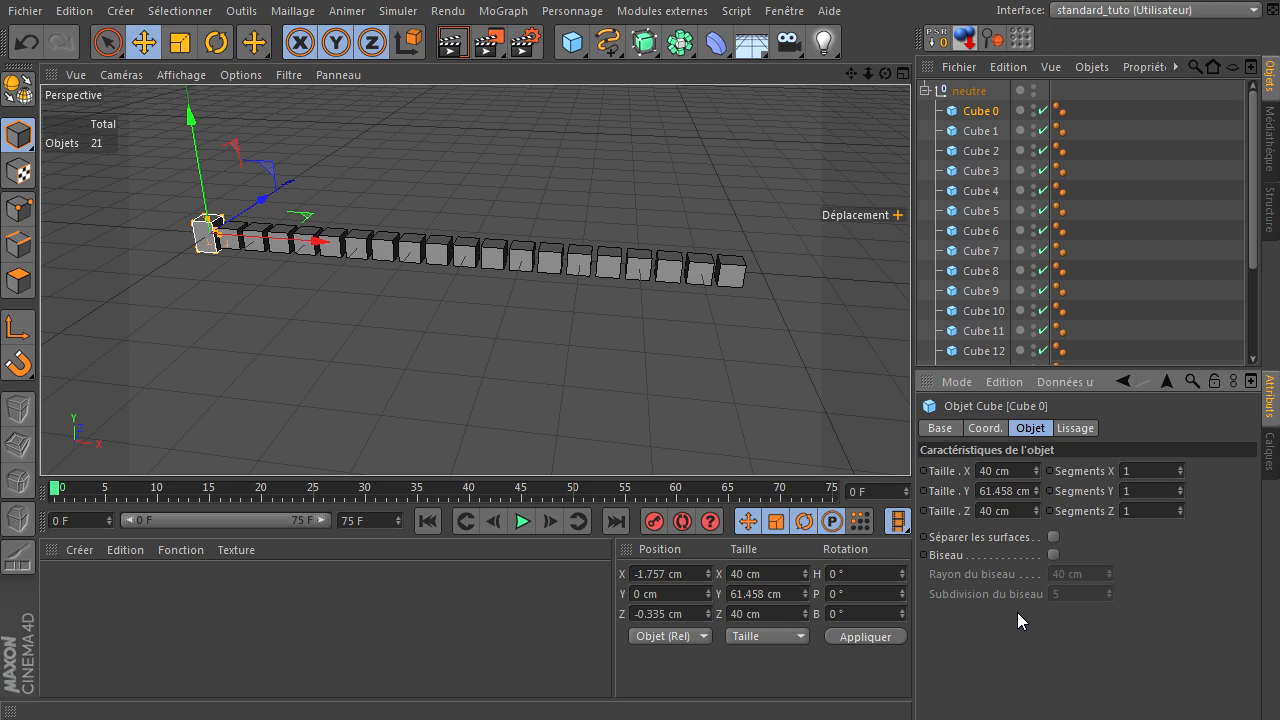
Replace Cube 0's Y size with the two-argument random expression rnd(100;200)
{"action": "left_click", "coordinate": [1028, 494]}
{"action": "key", "text": "Home"}
{"action": "key", "text": "shift+End"}
{"action": "key", "text": "Delete"}
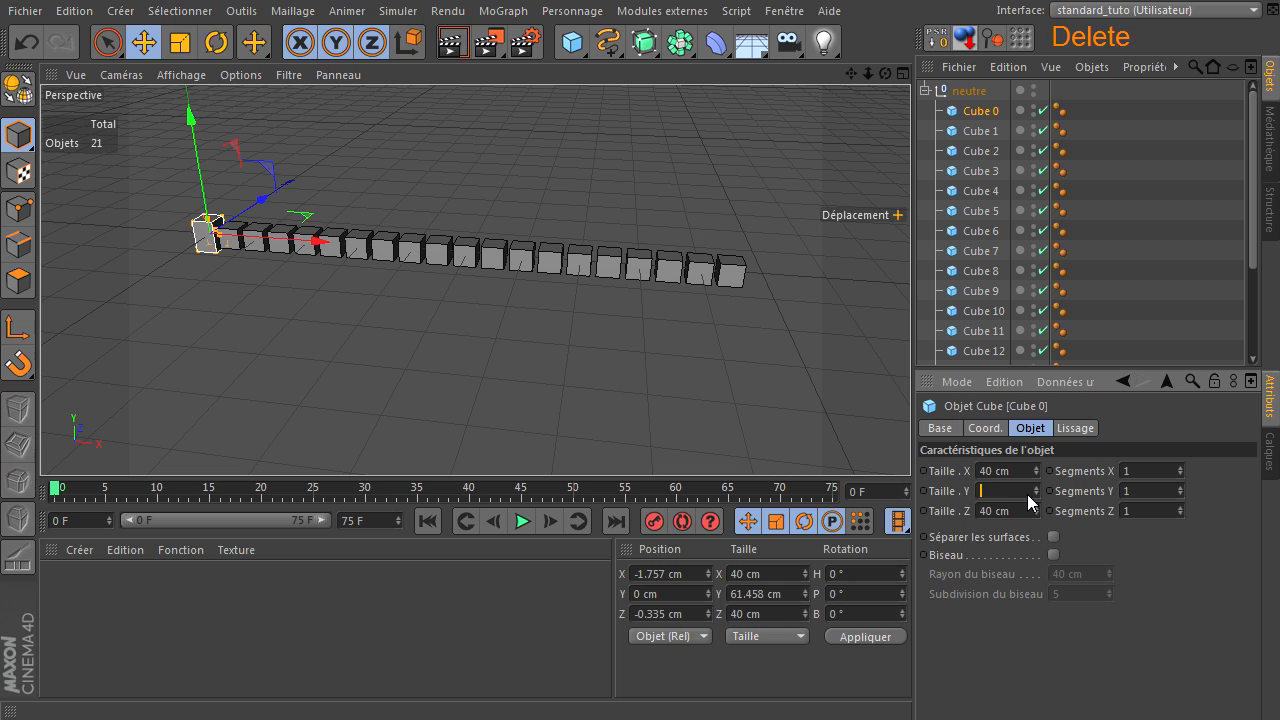
{"action": "type", "text": "rnd(100"}
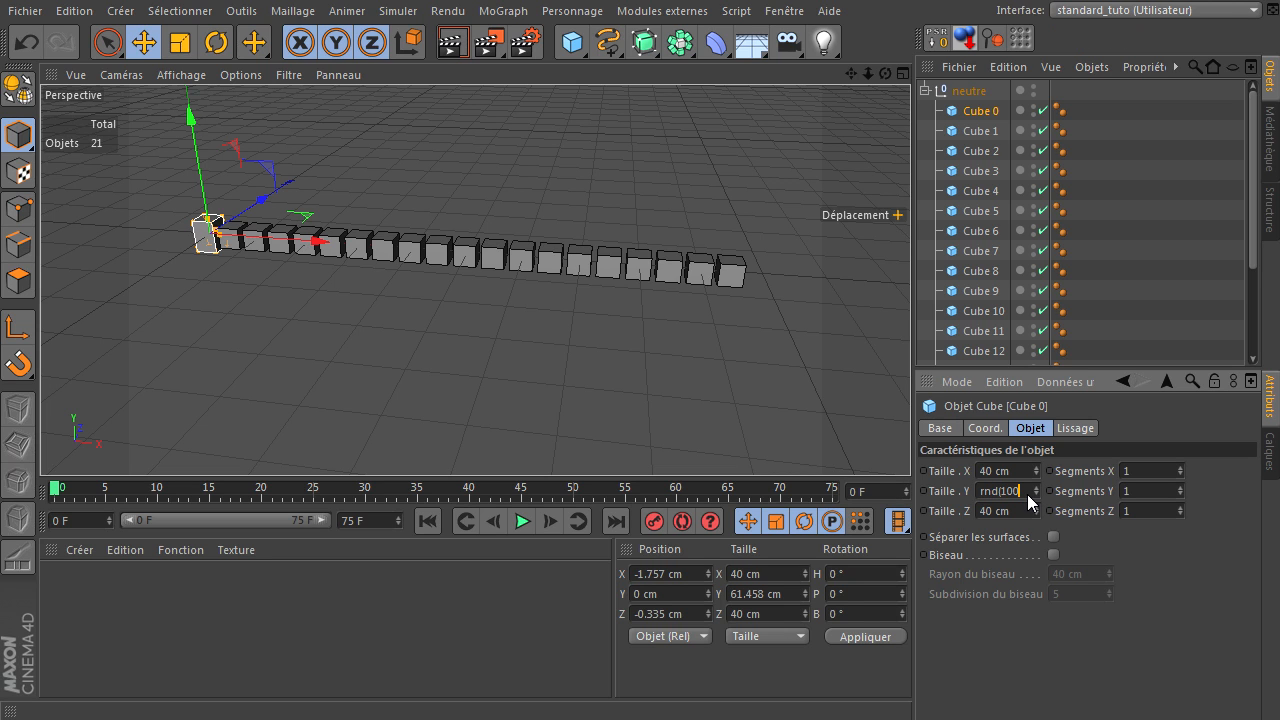
{"action": "type", "text": ";200)"}
{"action": "key", "text": "Return"}
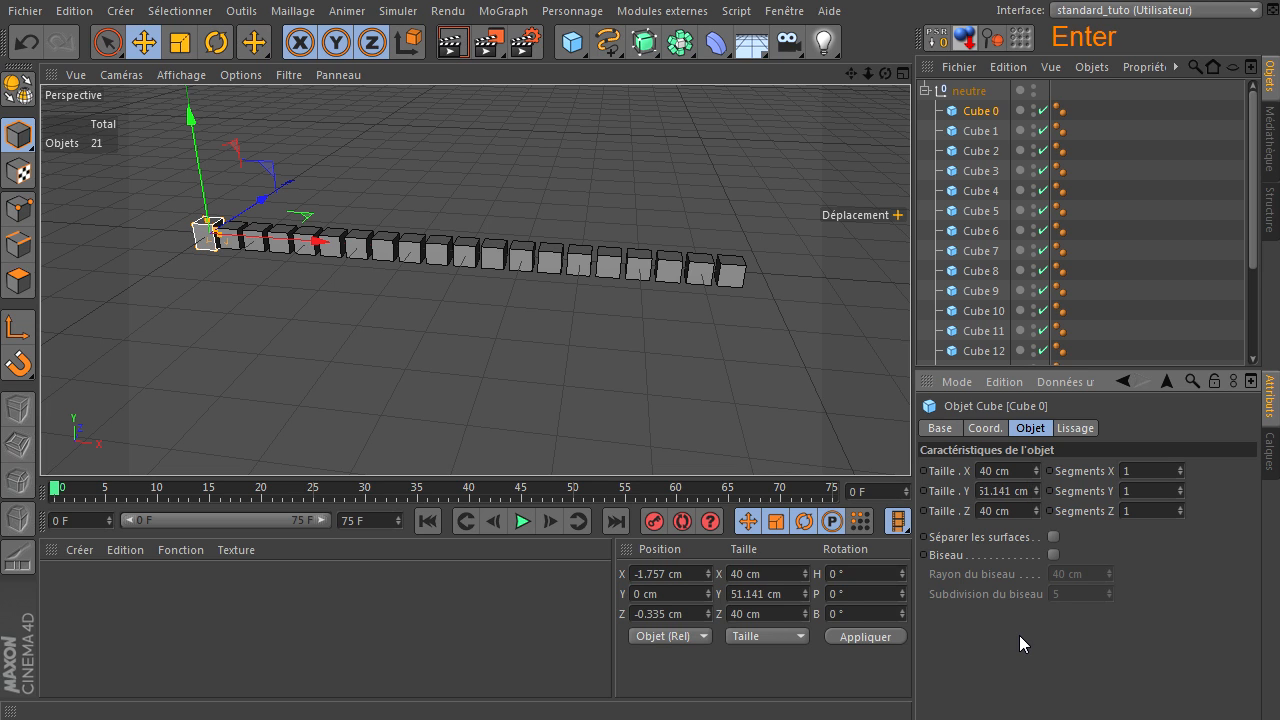
Set Cube 0's Y size to 40 cm
{"action": "left_click", "coordinate": [1006, 491]}
{"action": "key", "text": "Left"}
{"action": "key", "text": "Left"}
{"action": "key", "text": "Left"}
{"action": "key", "text": "Left"}
{"action": "key", "text": "Left"}
{"action": "key", "text": "shift+End"}
{"action": "type", "text": "40"}
{"action": "key", "text": "Return"}
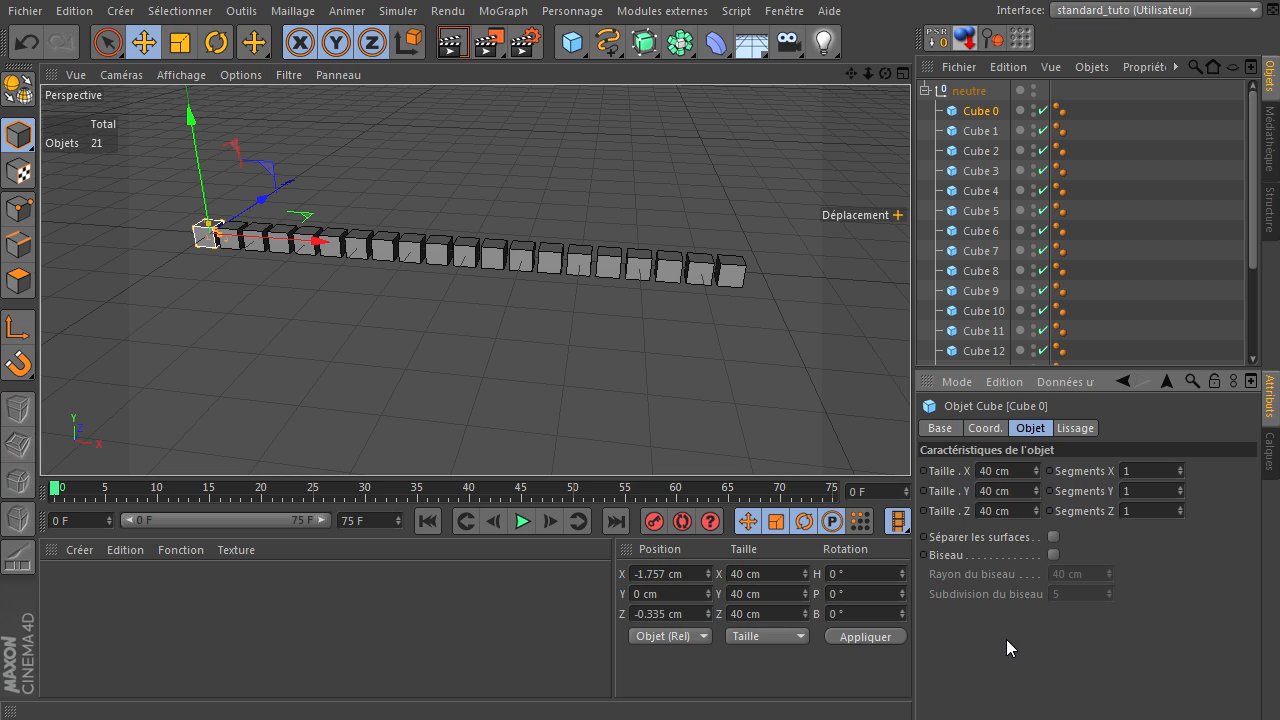
{"action": "left_click", "coordinate": [1016, 490]}
{"action": "type", "text": "num"}
{"action": "left_click", "coordinate": [1018, 491]}
{"action": "type", "text": "40"}
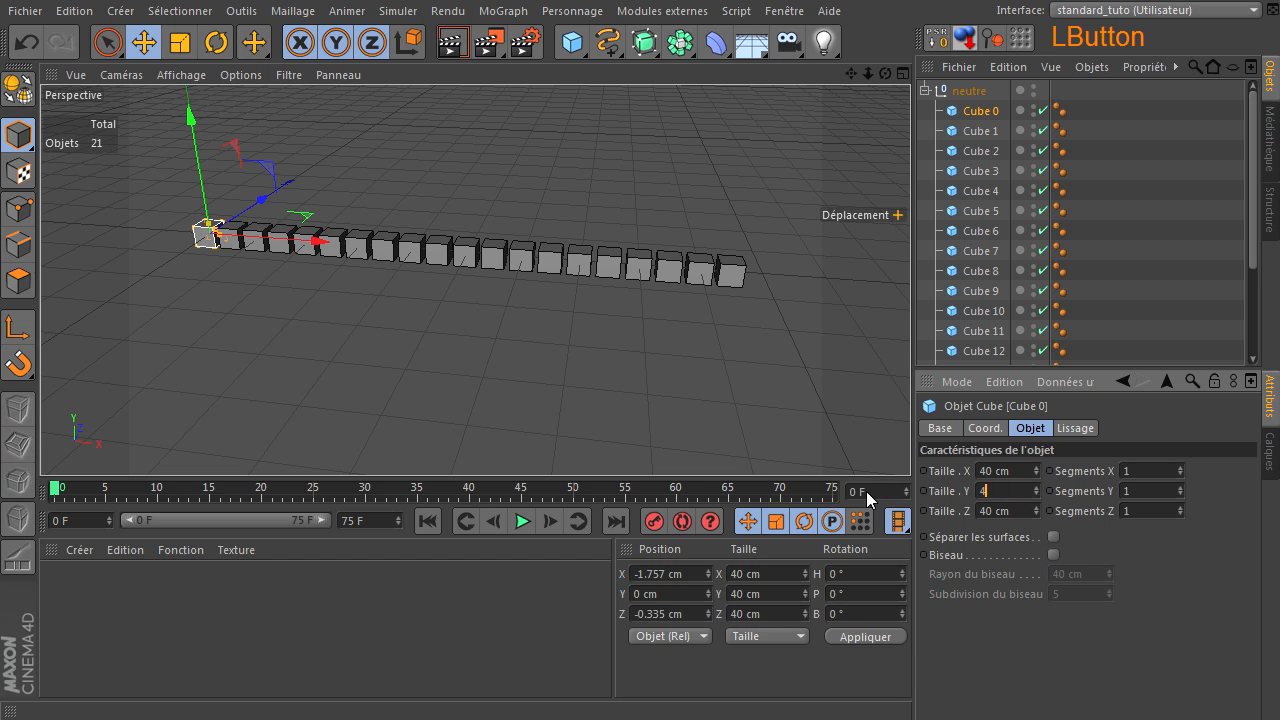
{"action": "left_click", "coordinate": [1000, 652]}
Extend the selection from Cube 0 through Cube 19 and set their shared Y size to the variable num
{"action": "scroll", "coordinate": [984, 140], "scroll_direction": "down", "scroll_amount": 3}
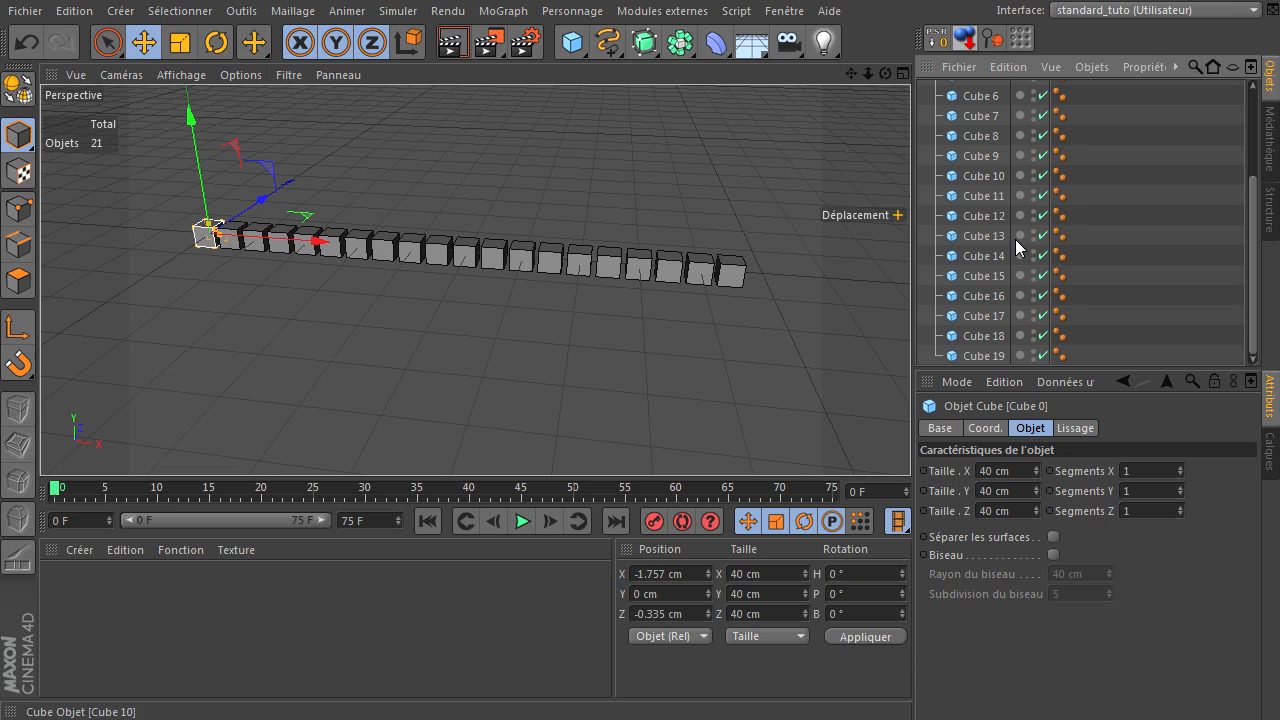
{"action": "left_click", "coordinate": [1000, 357], "text": "shift"}
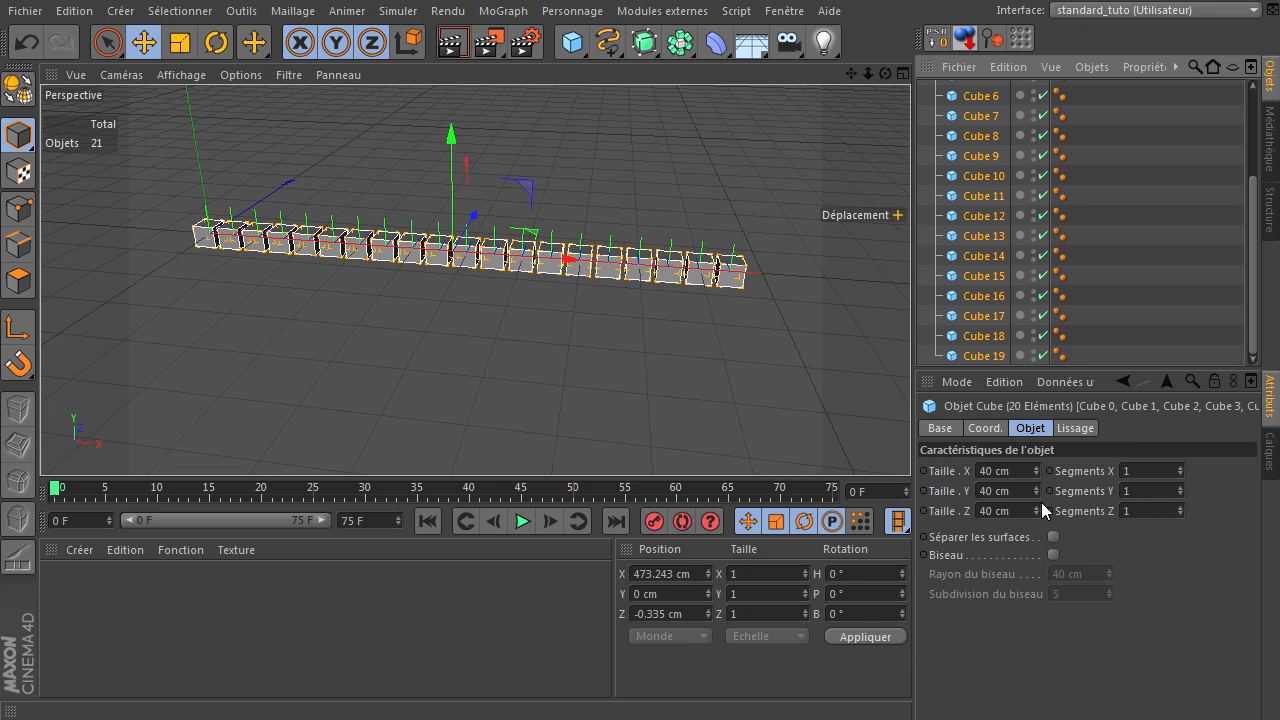
{"action": "left_click_drag", "start_coordinate": [1021, 494], "coordinate": [854, 488]}
{"action": "type", "text": "num"}
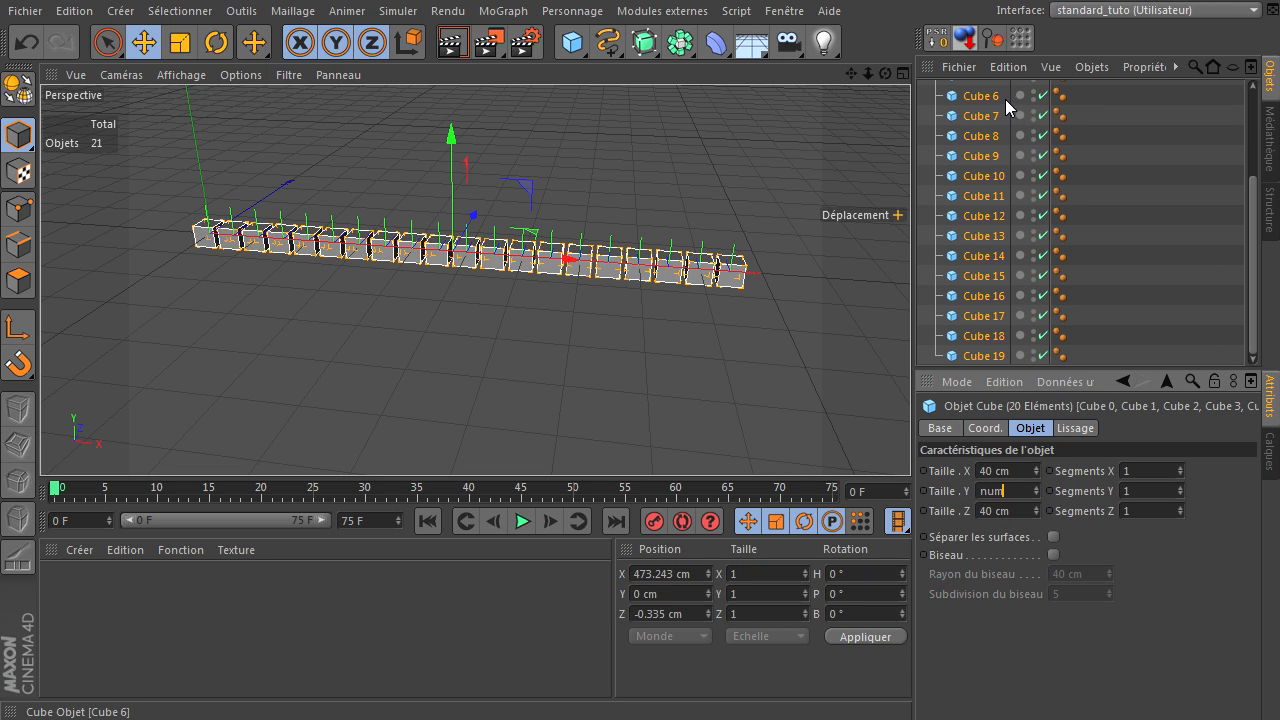
{"action": "key", "text": "Return"}
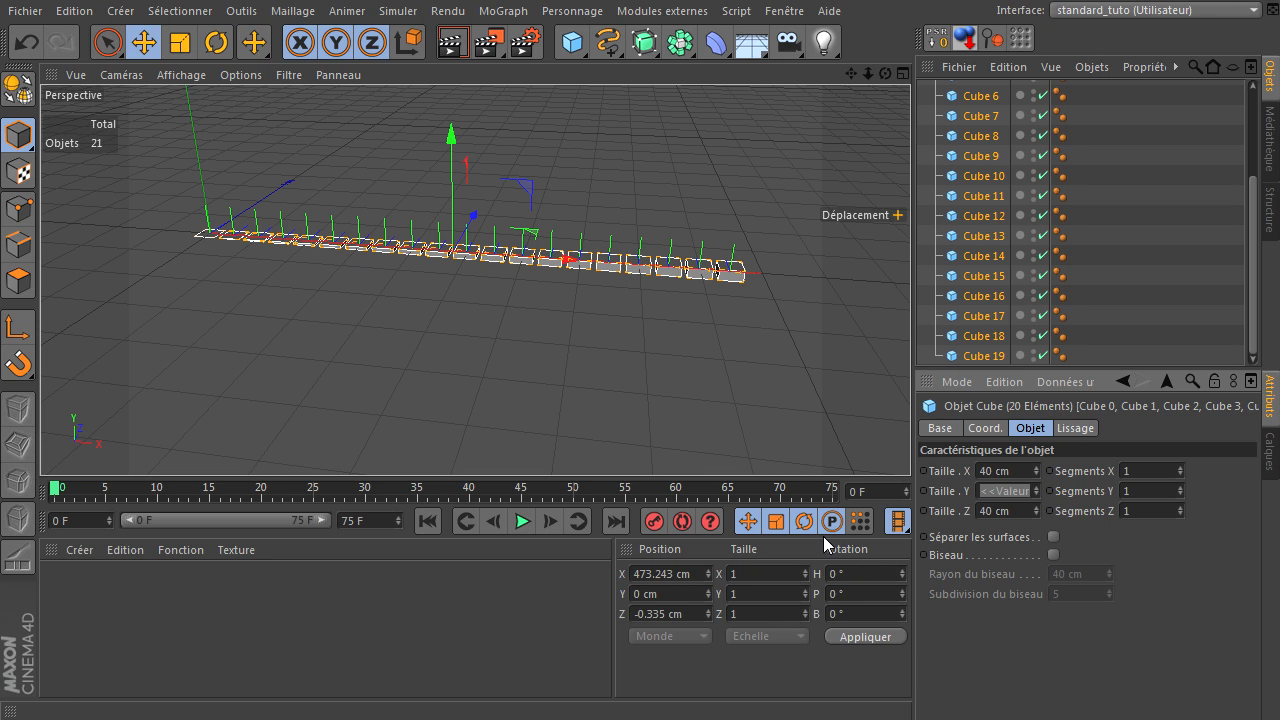
Select Cubes 0, 1, 2, 3 and 19 one at a time and compare their individual Y sizes
{"action": "left_click", "coordinate": [467, 376]}
{"action": "left_click", "coordinate": [207, 233]}
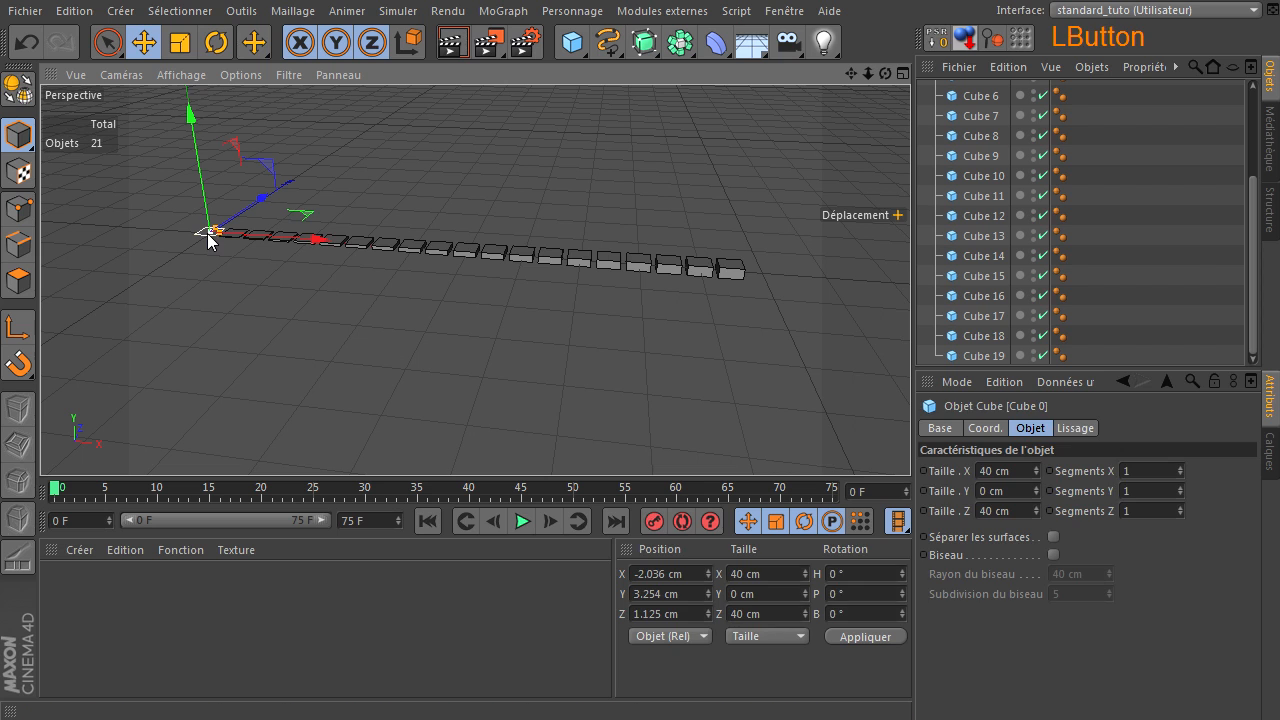
{"action": "scroll", "coordinate": [1160, 244], "scroll_direction": "up", "scroll_amount": 3}
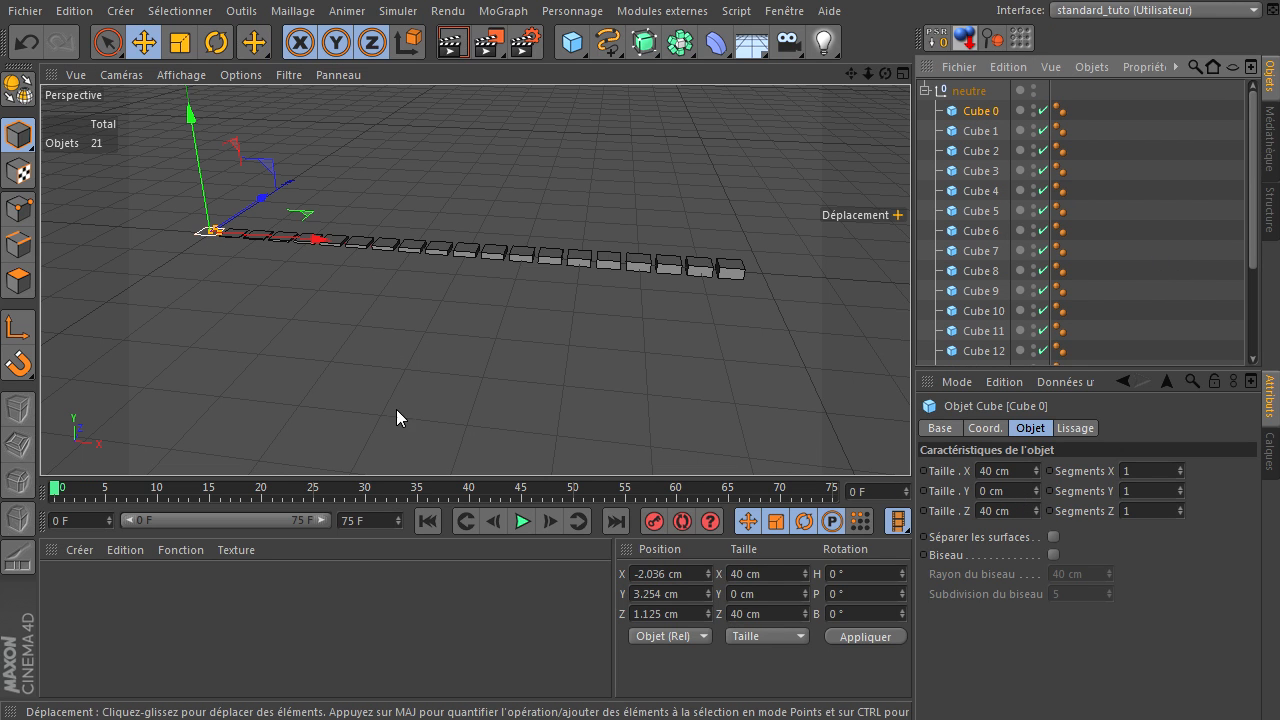
{"action": "left_click", "coordinate": [972, 128]}
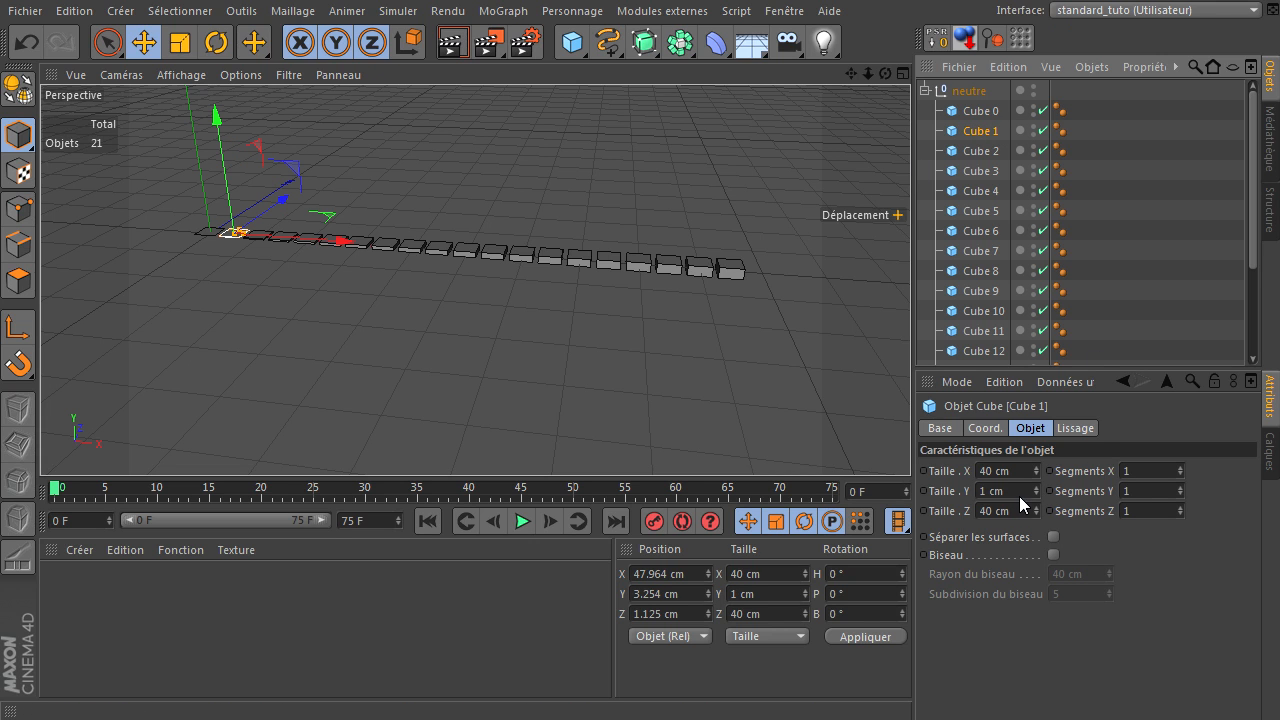
{"action": "left_click", "coordinate": [963, 151]}
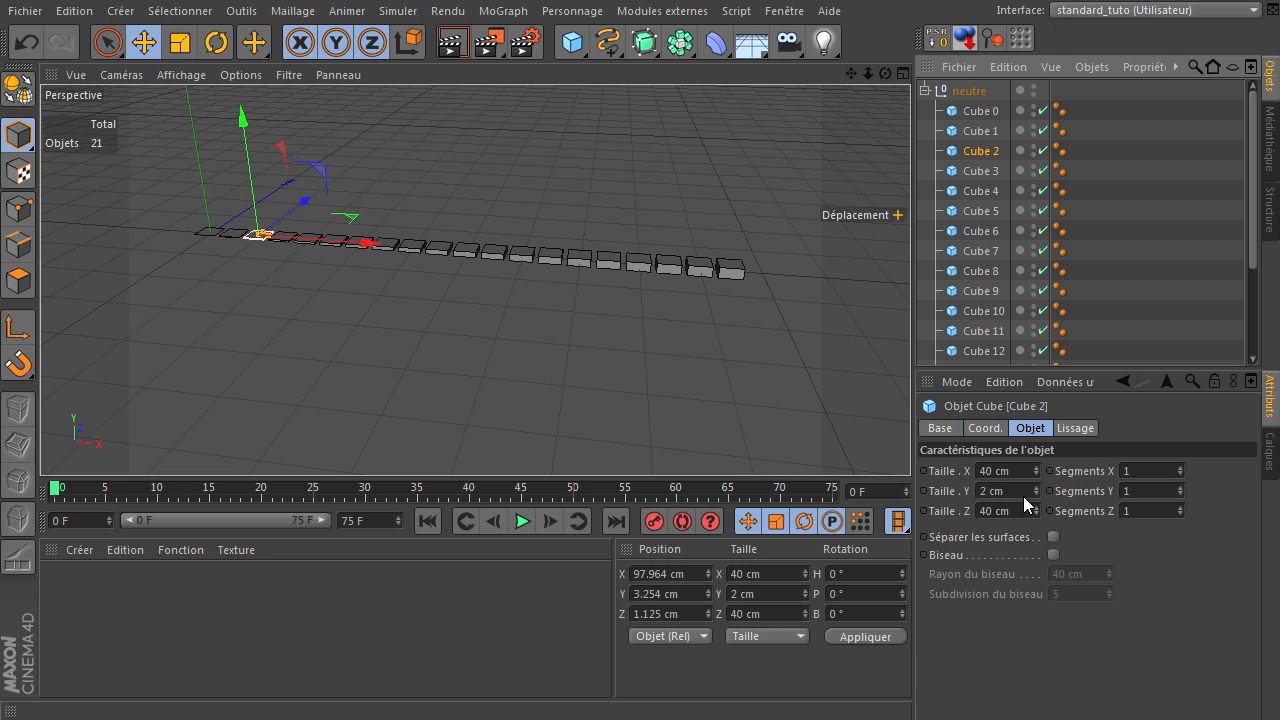
{"action": "left_click", "coordinate": [986, 173]}
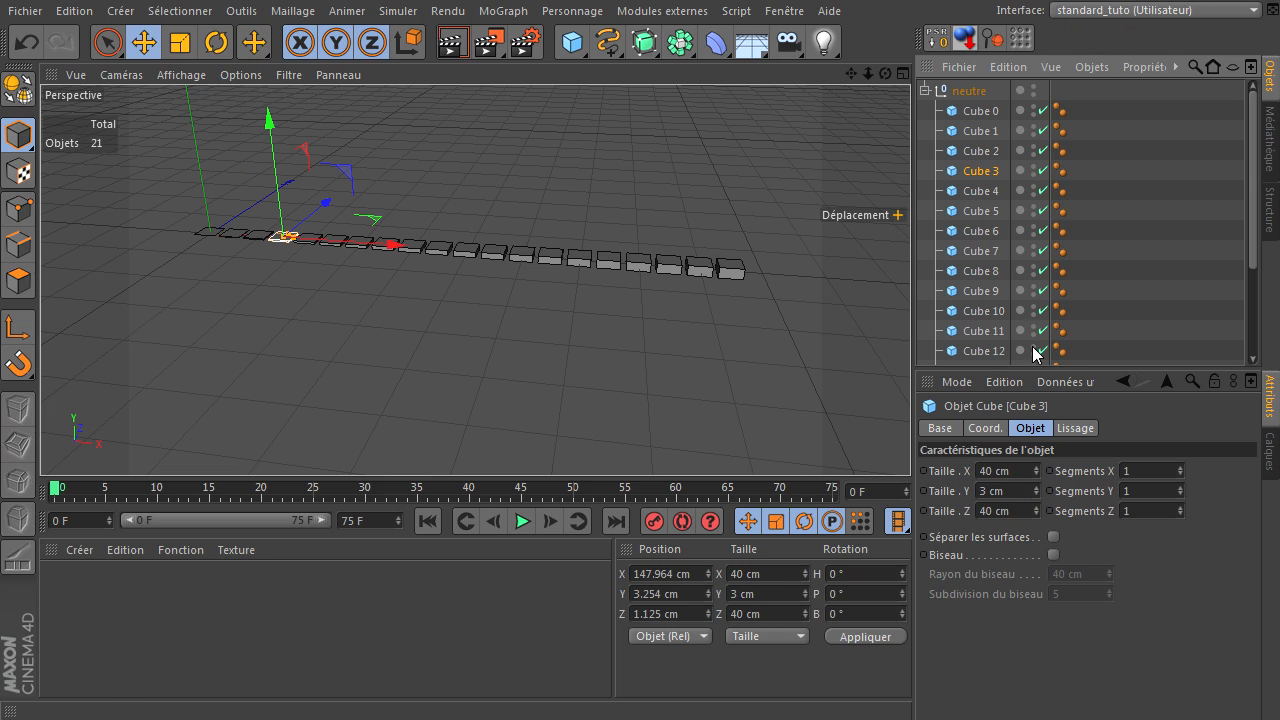
{"action": "scroll", "coordinate": [1010, 345], "scroll_direction": "down", "scroll_amount": 3}
{"action": "left_click", "coordinate": [998, 357]}
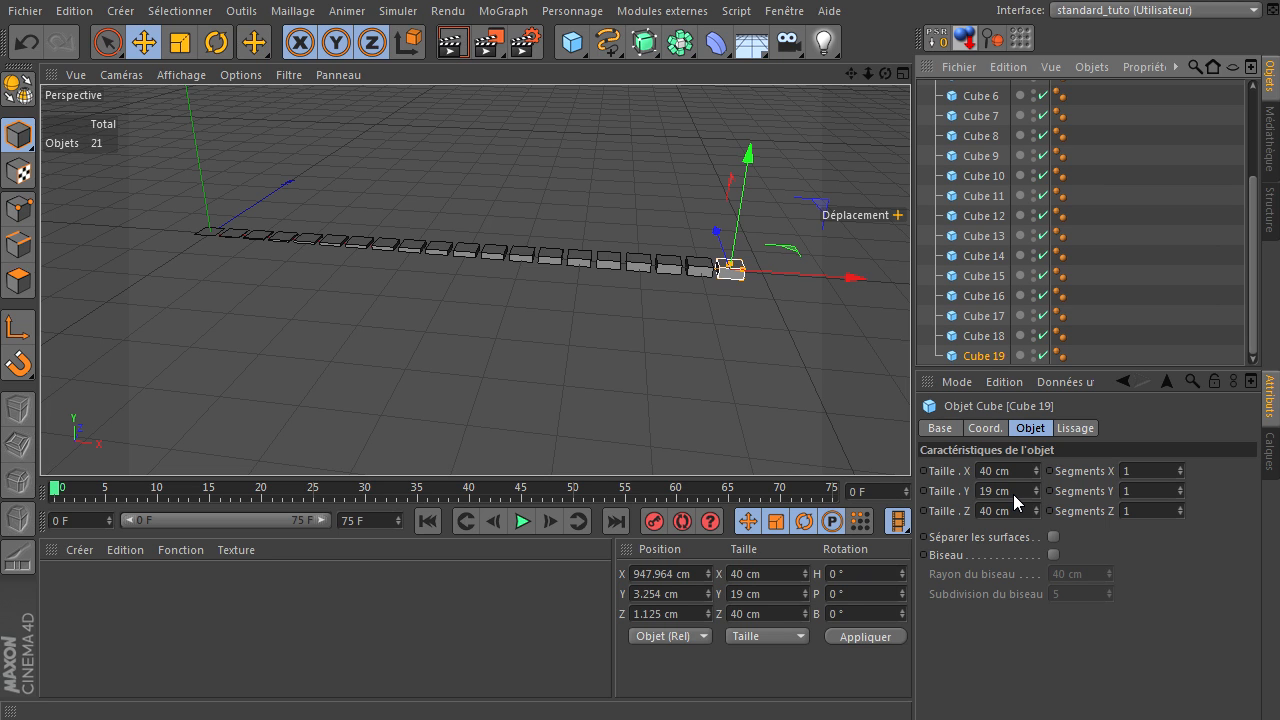
Select Cube 0 through Cube 19 and set their shared Y size to 40 cm
{"action": "scroll", "coordinate": [1079, 330], "scroll_direction": "up", "scroll_amount": 3}
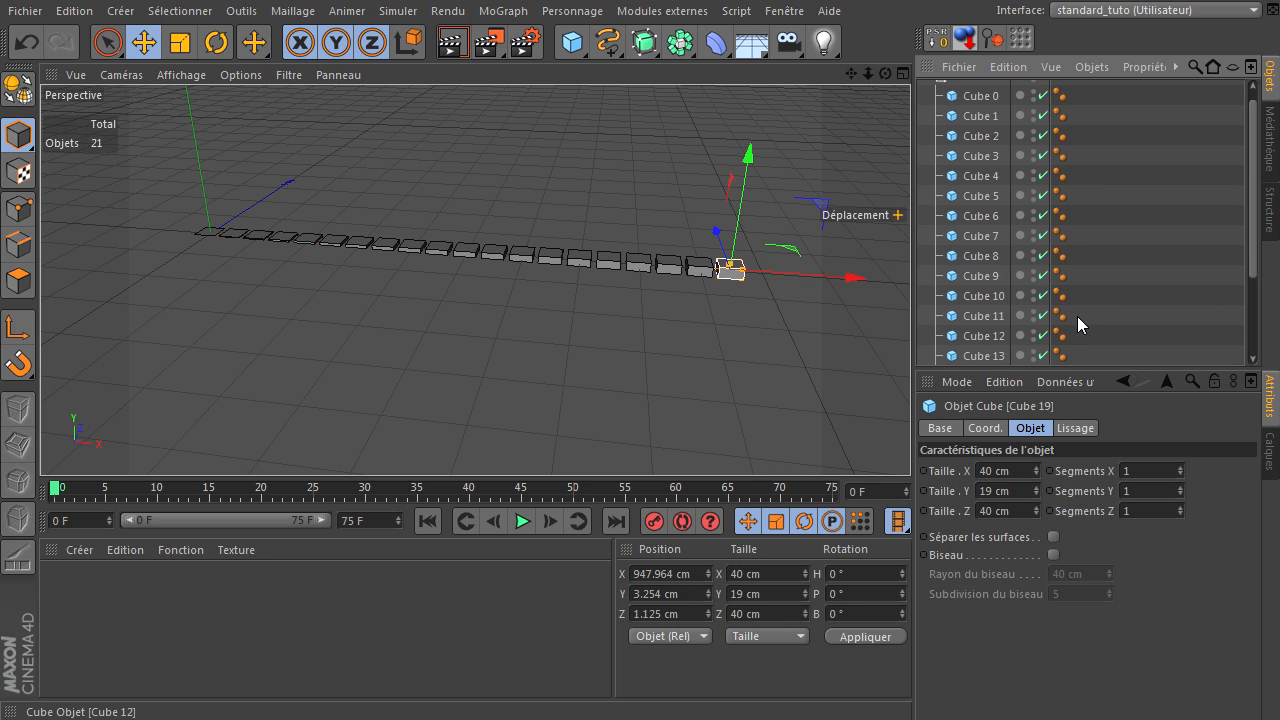
{"action": "left_click", "coordinate": [984, 117]}
{"action": "scroll", "coordinate": [981, 224], "scroll_direction": "down", "scroll_amount": 3}
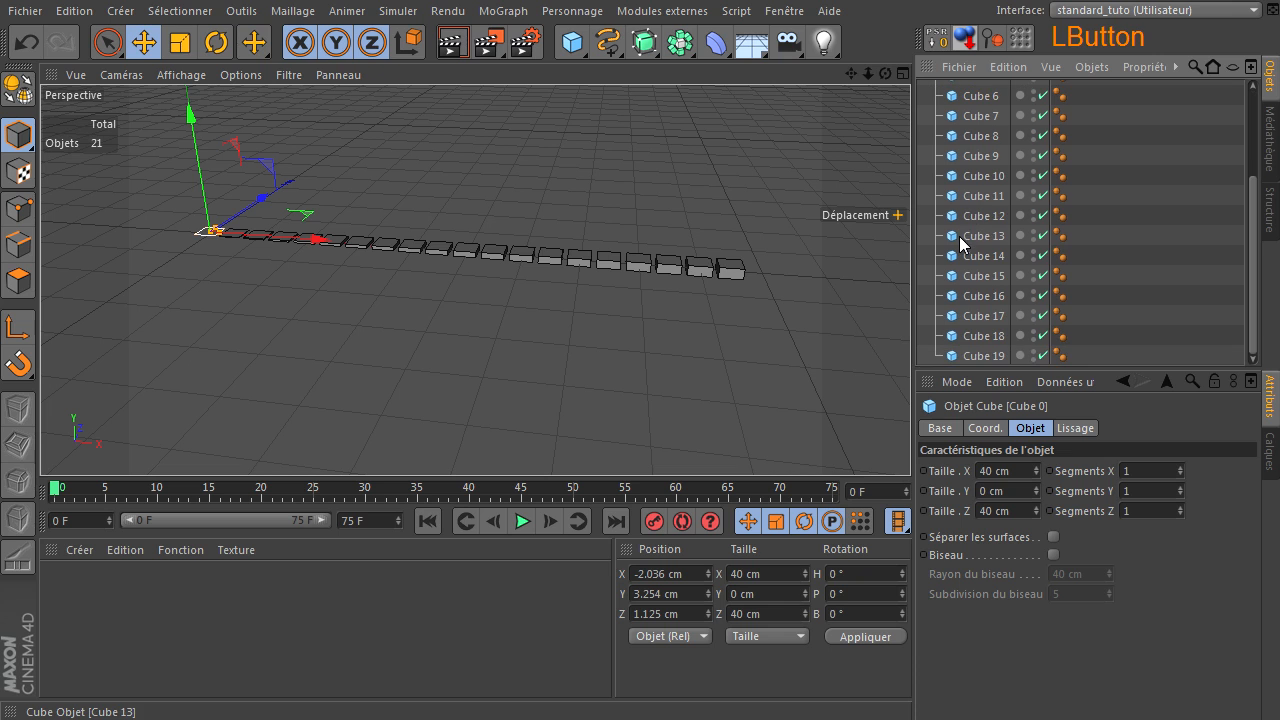
{"action": "left_click", "coordinate": [997, 357], "text": "shift"}
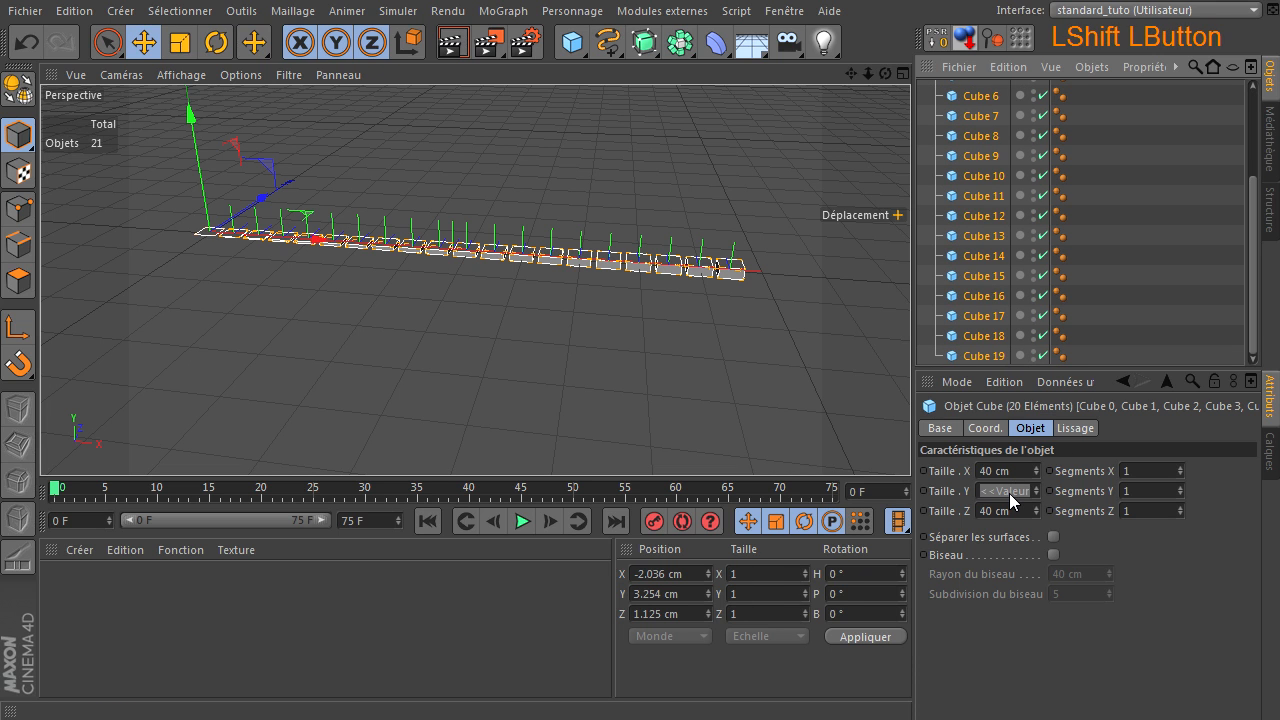
{"action": "left_click", "coordinate": [1009, 493]}
{"action": "type", "text": "40"}
{"action": "key", "text": "Return"}
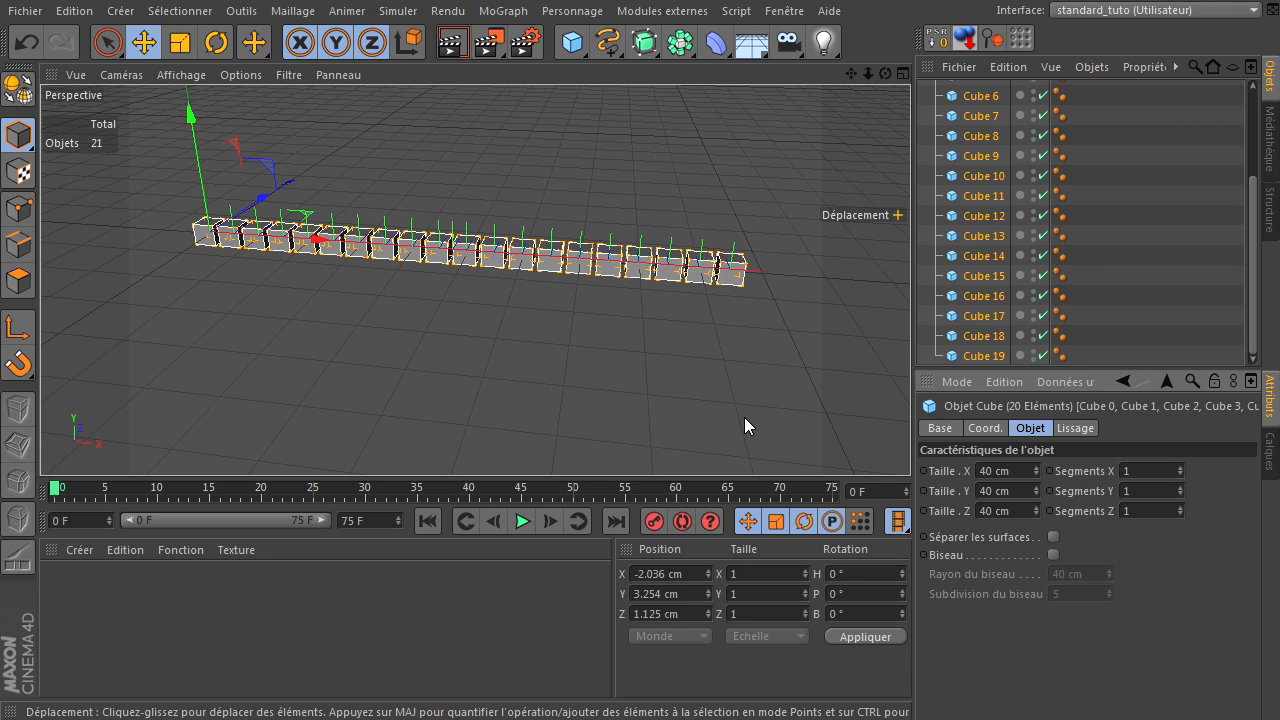
Set the 20 cubes' shared Y size to the formula rnd(100)+num*100
{"action": "left_click", "coordinate": [1028, 495]}
{"action": "type", "text": "r"}
{"action": "type", "text": "nd"}
{"action": "type", "text": "(100"}
{"action": "type", "text": ")"}
{"action": "type", "text": "-"}
{"action": "type", "text": "num"}
{"action": "type", "text": "*100"}
{"action": "key", "text": "Return"}
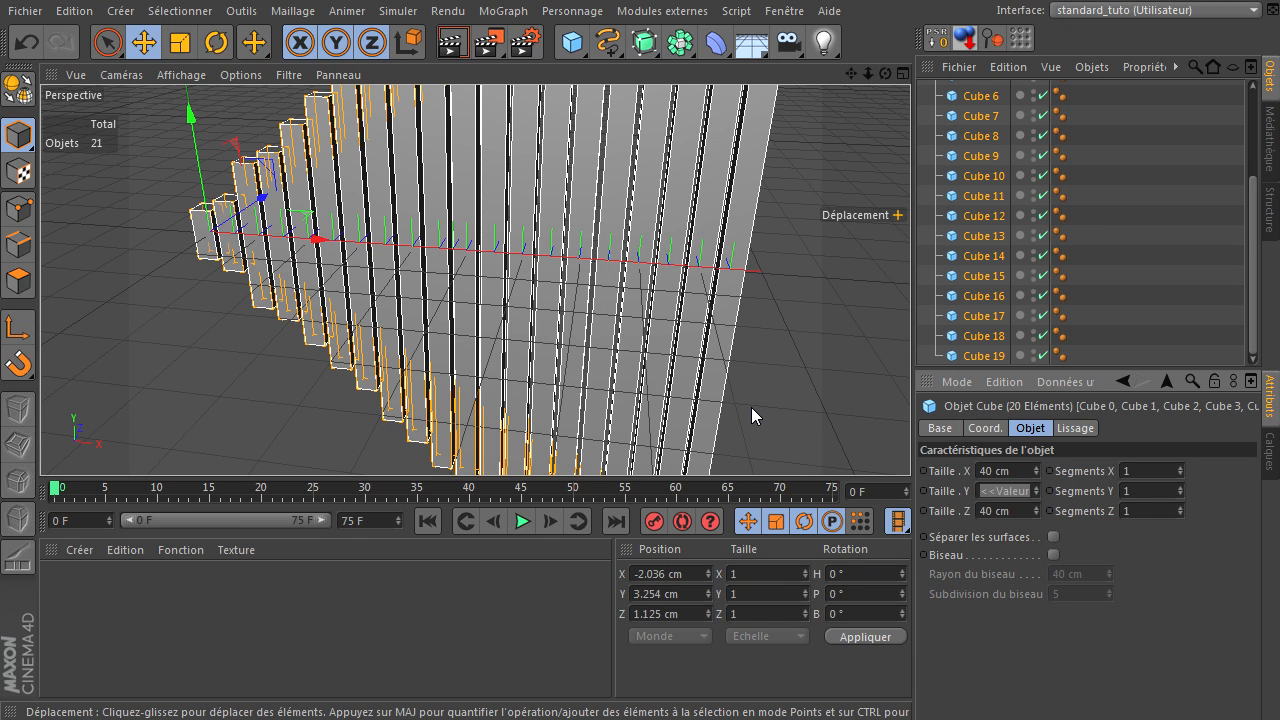
{"action": "scroll", "coordinate": [751, 407], "scroll_direction": "down", "scroll_amount": 10}
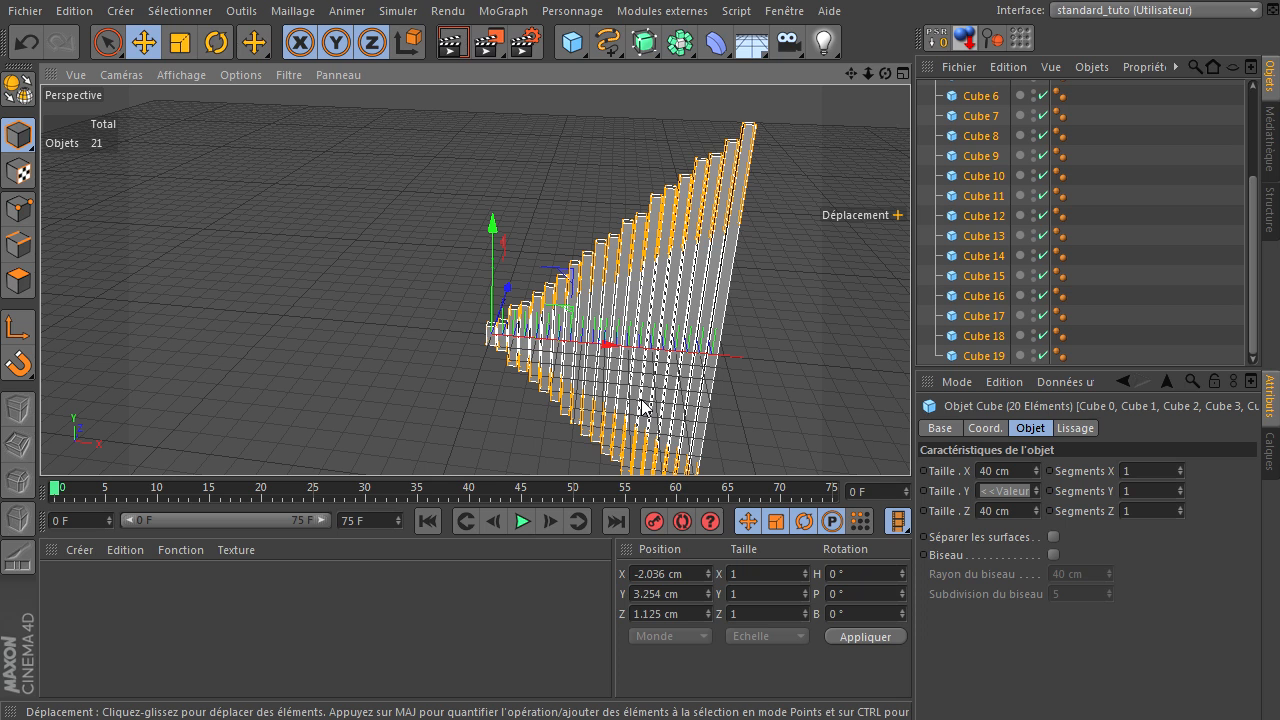
Select Cubes 6, 0, 1, 2 and 5 one at a time and check their individual Y sizes
{"action": "left_click", "coordinate": [982, 97]}
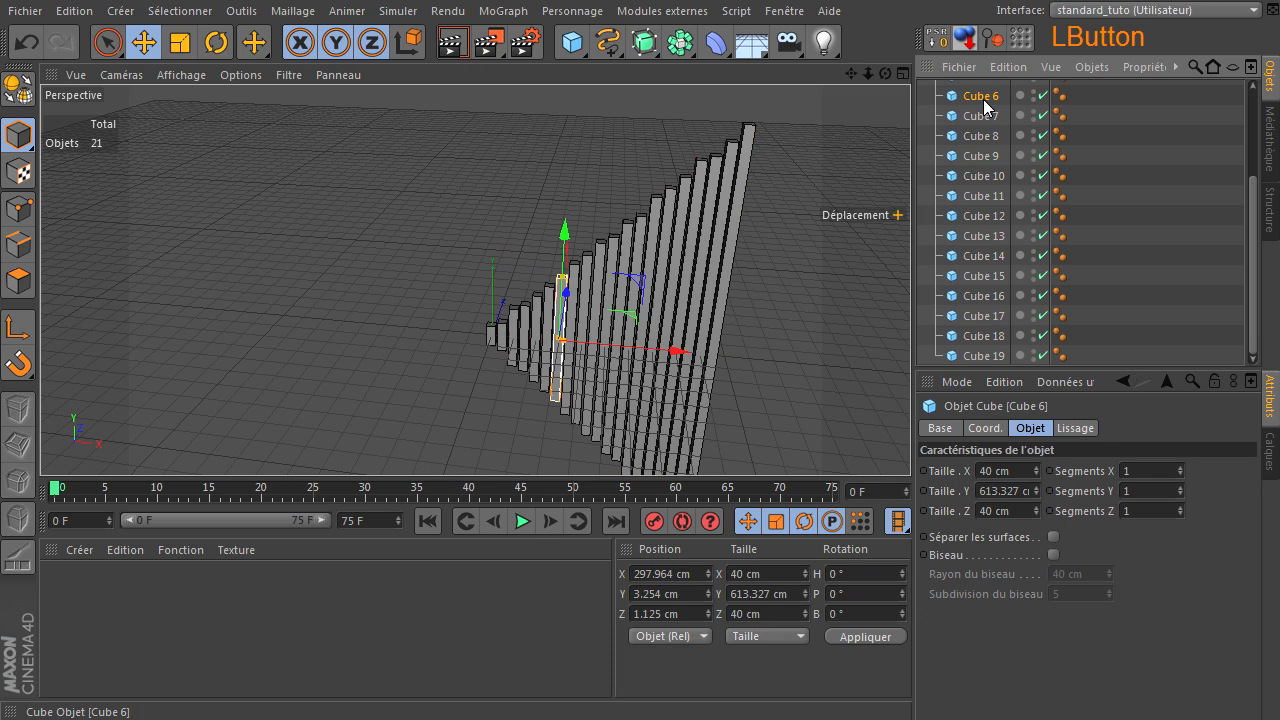
{"action": "scroll", "coordinate": [967, 270], "scroll_direction": "up", "scroll_amount": 3}
{"action": "left_click", "coordinate": [988, 114]}
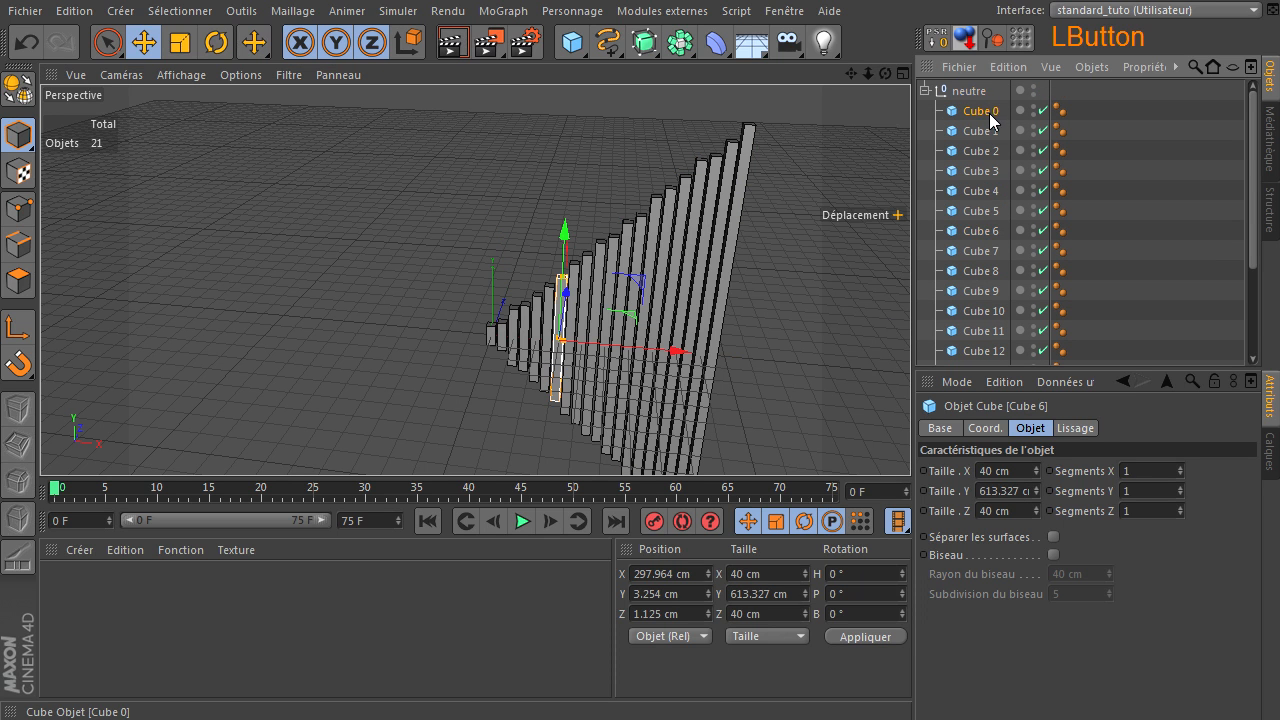
{"action": "left_click", "coordinate": [966, 130]}
{"action": "left_click", "coordinate": [978, 151]}
{"action": "left_click", "coordinate": [981, 213]}
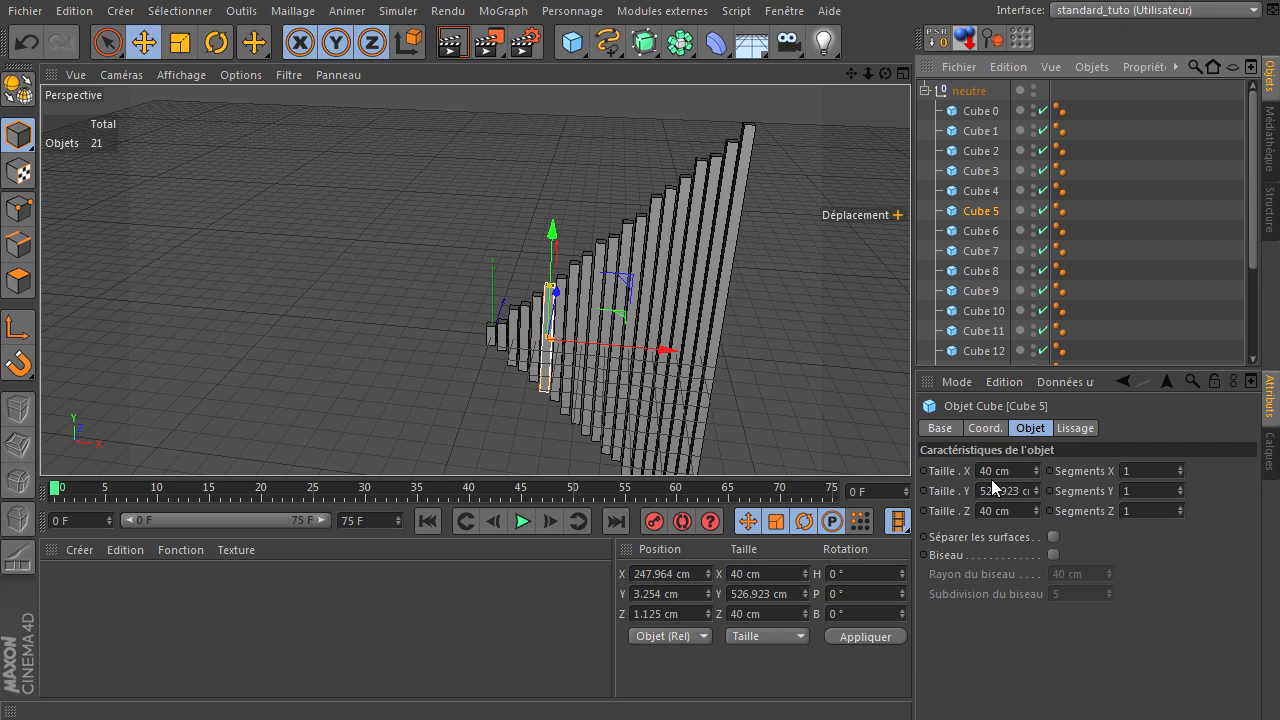
Reselect Cube 0 through Cube 19 and reset their shared Y size to 40 cm
{"action": "left_click", "coordinate": [967, 114]}
{"action": "scroll", "coordinate": [943, 250], "scroll_direction": "down", "scroll_amount": 3}
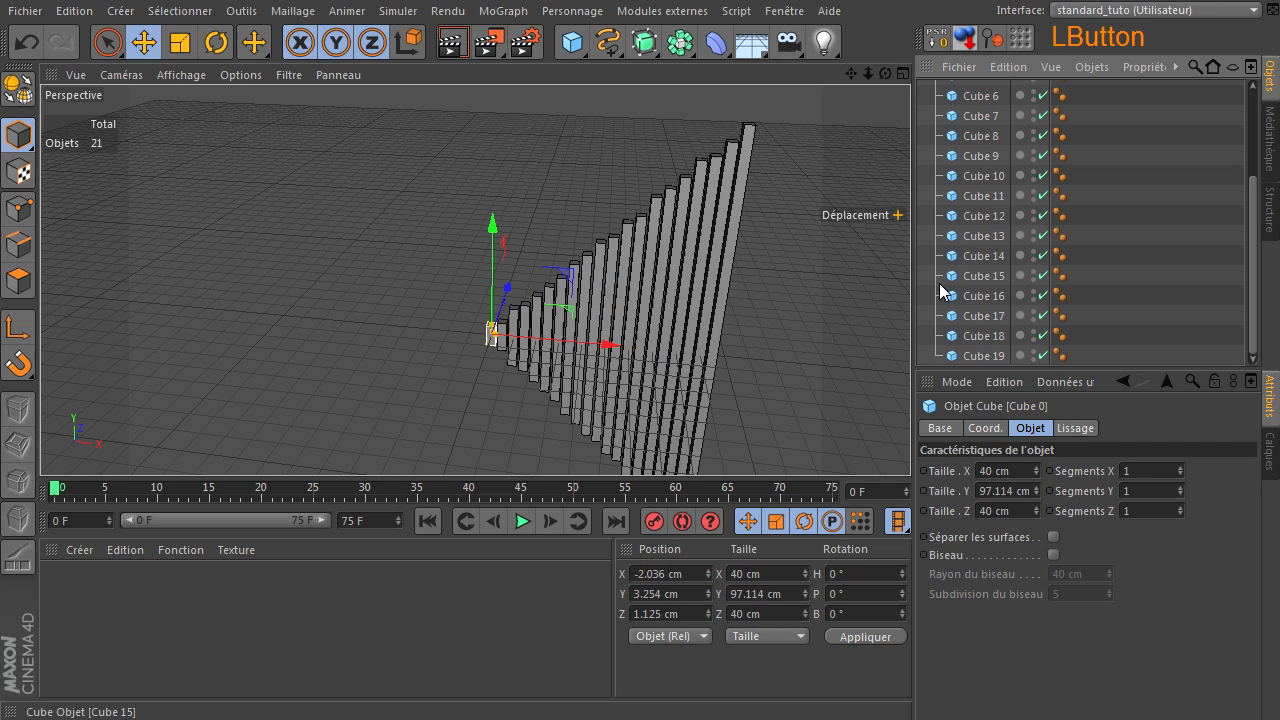
{"action": "left_click", "coordinate": [967, 356], "text": "shift"}
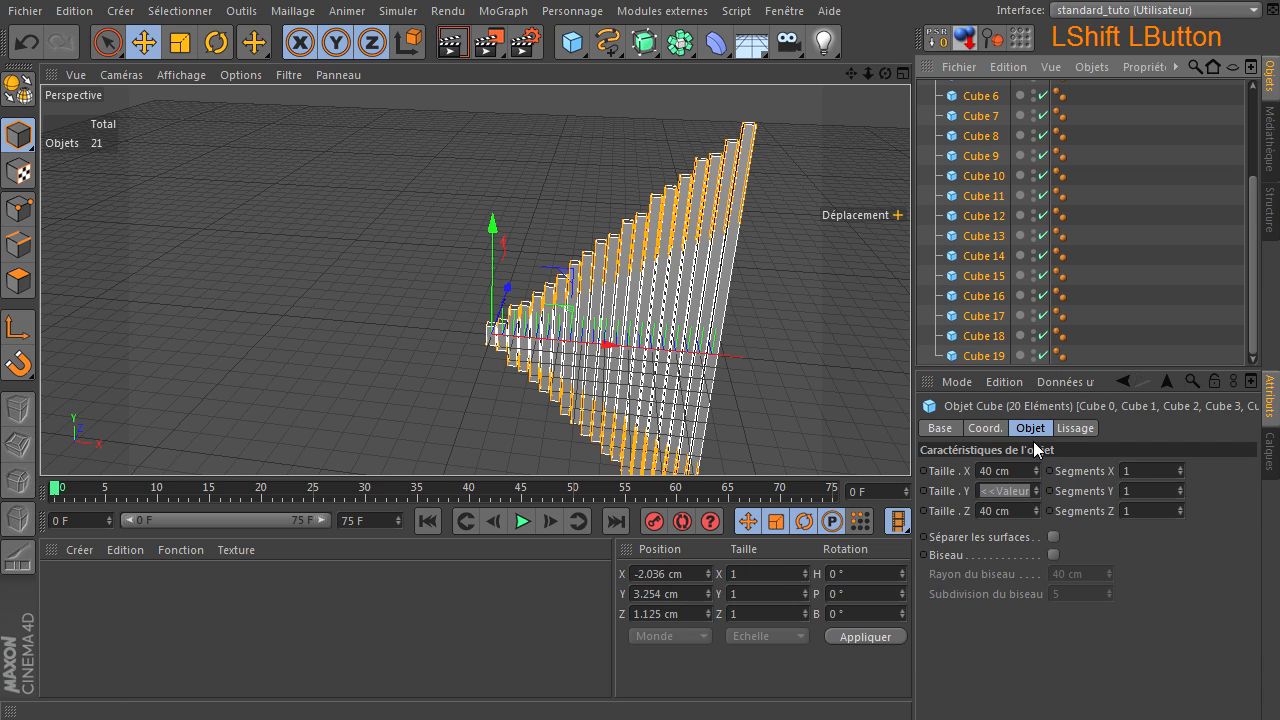
{"action": "left_click", "coordinate": [995, 491]}
{"action": "type", "text": "4"}
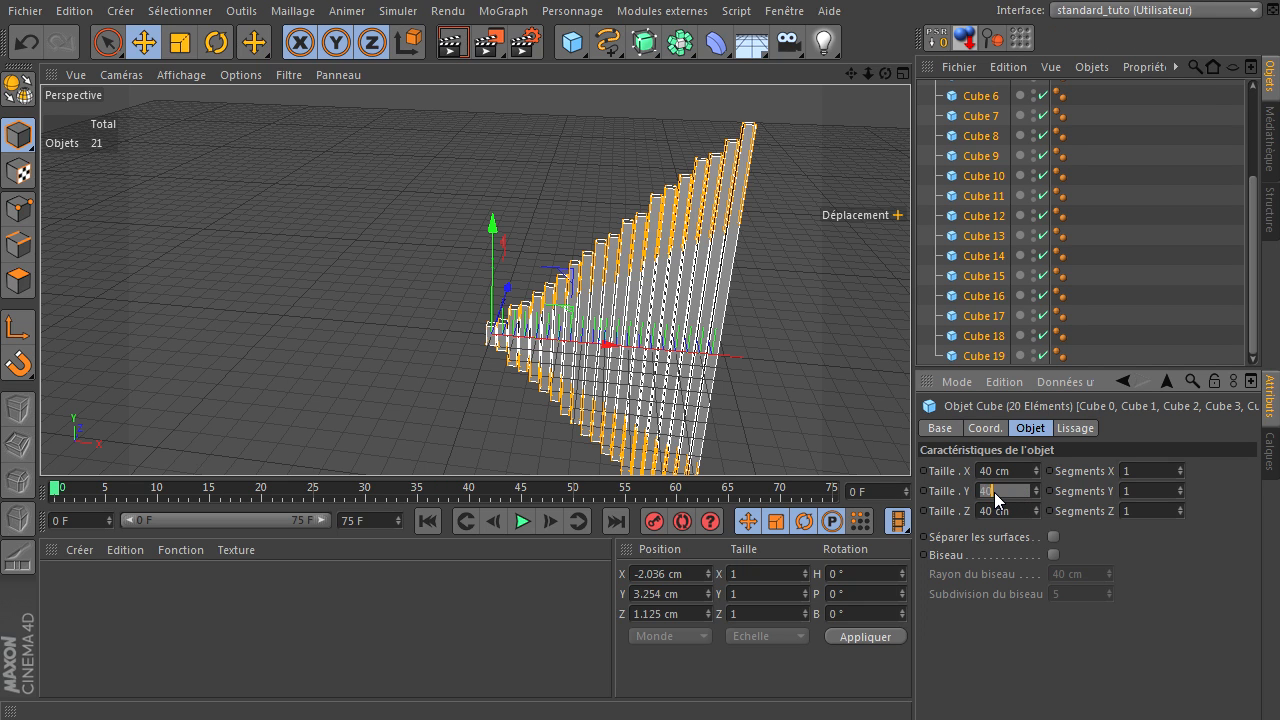
{"action": "type", "text": "0"}
{"action": "key", "text": "Return"}
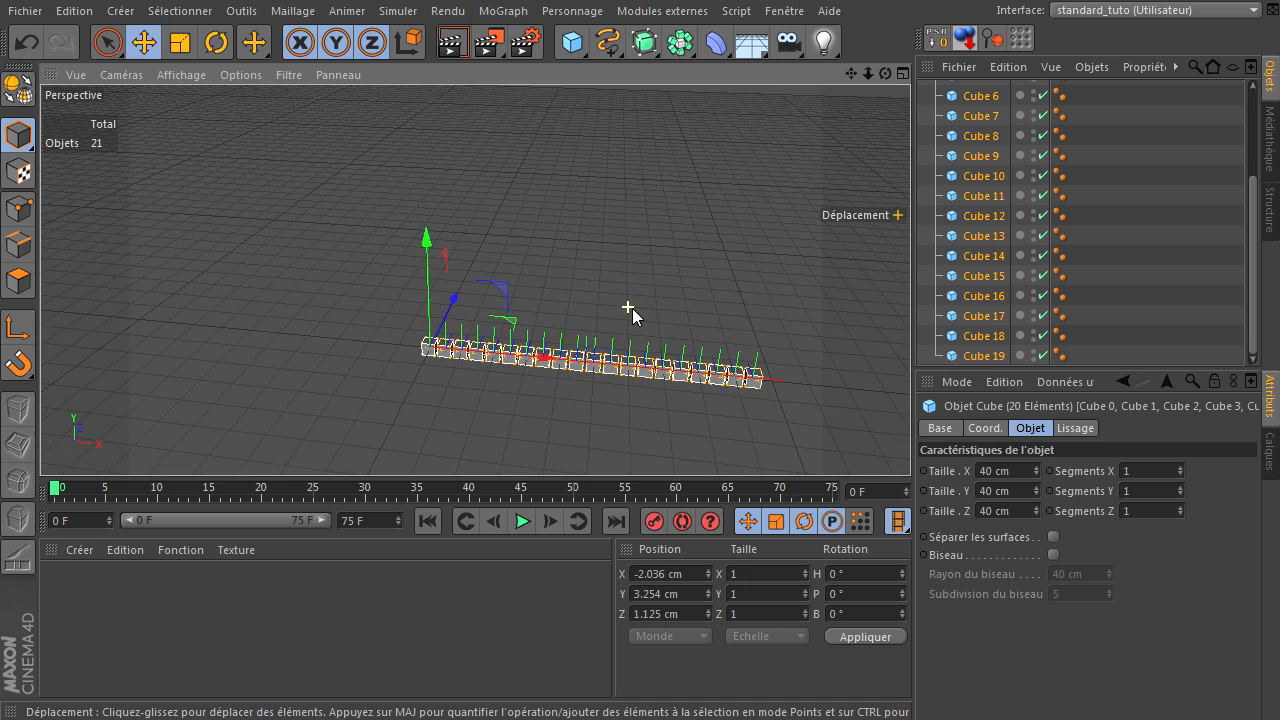
{"action": "scroll", "coordinate": [632, 308], "scroll_direction": "up", "scroll_amount": 2}
{"action": "left_click_drag", "start_coordinate": [851, 73], "coordinate": [910, 475]}
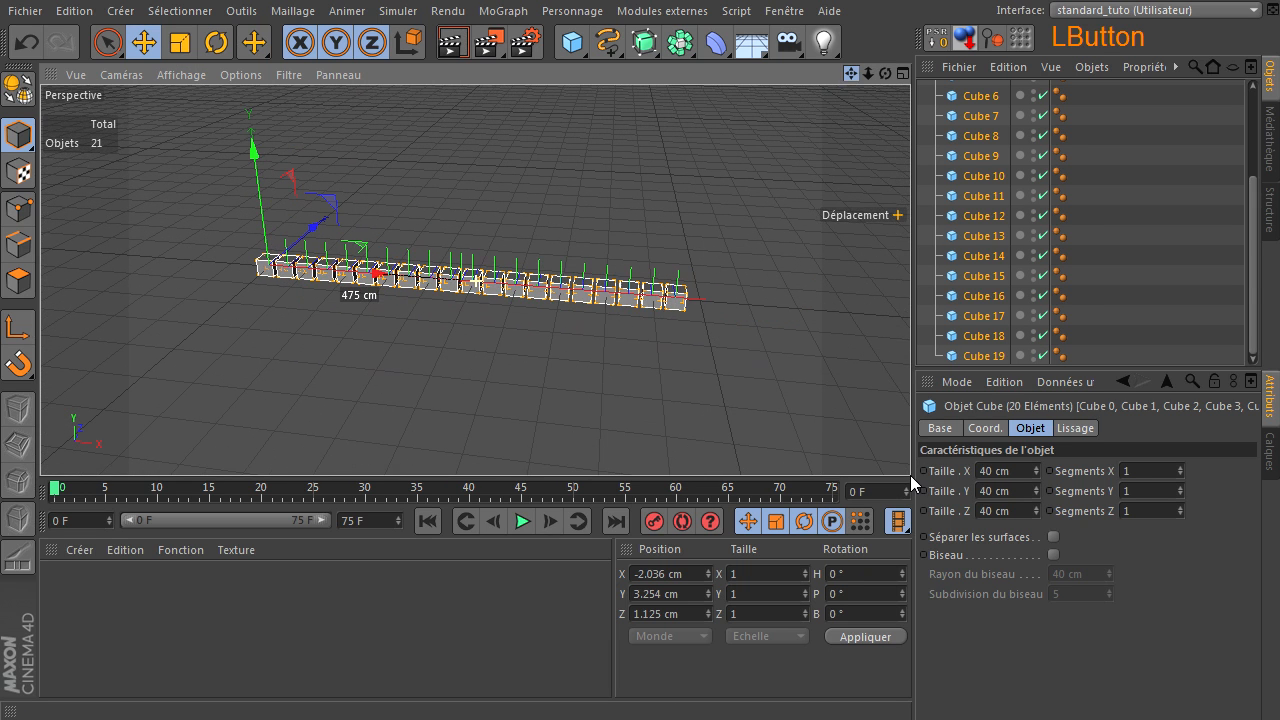
Set the cubes' shared Y size to a combined formula of x*100 plus a random rnd term plus num*10
{"action": "double_click", "coordinate": [1019, 490]}
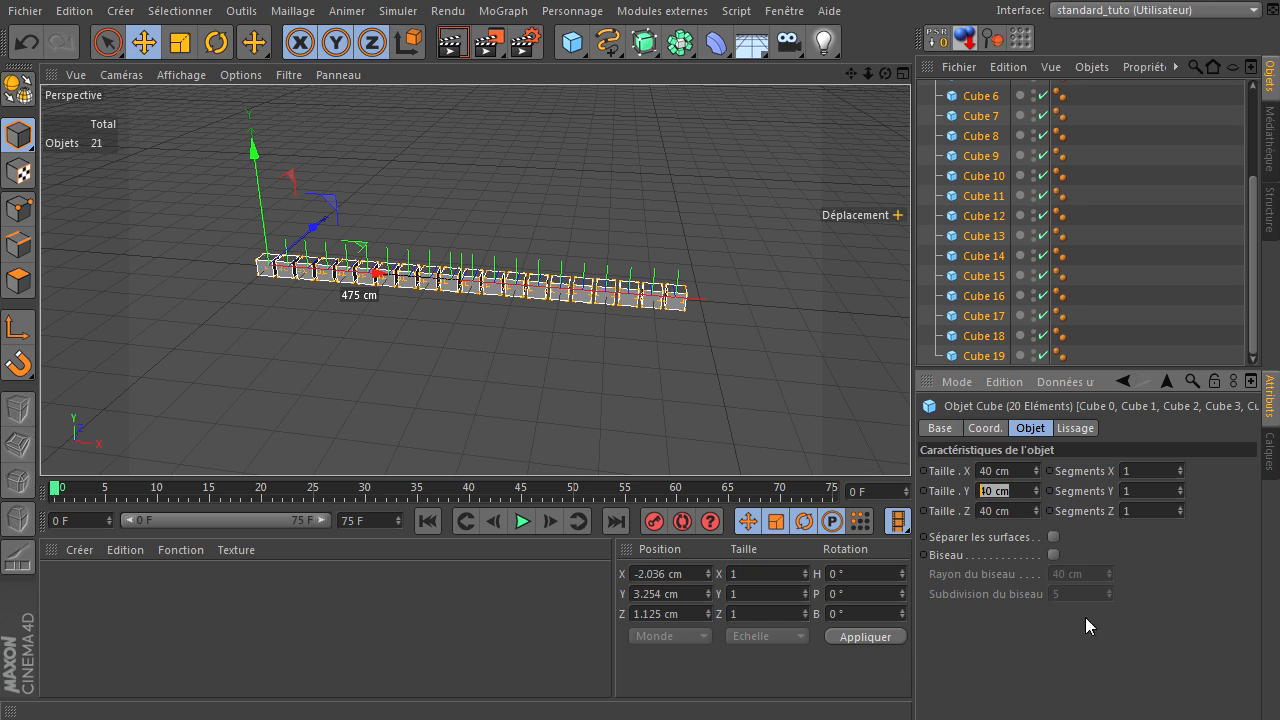
{"action": "type", "text": "x*100+rnd(100"}
{"action": "key", "text": "Left"}
{"action": "key", "text": "Left"}
{"action": "key", "text": "Left"}
{"action": "key", "text": "BackSpace"}
{"action": "type", "text": "(50"}
{"action": "key", "text": "End"}
{"action": "type", "text": ")+num*10"}
{"action": "key", "text": "Return"}
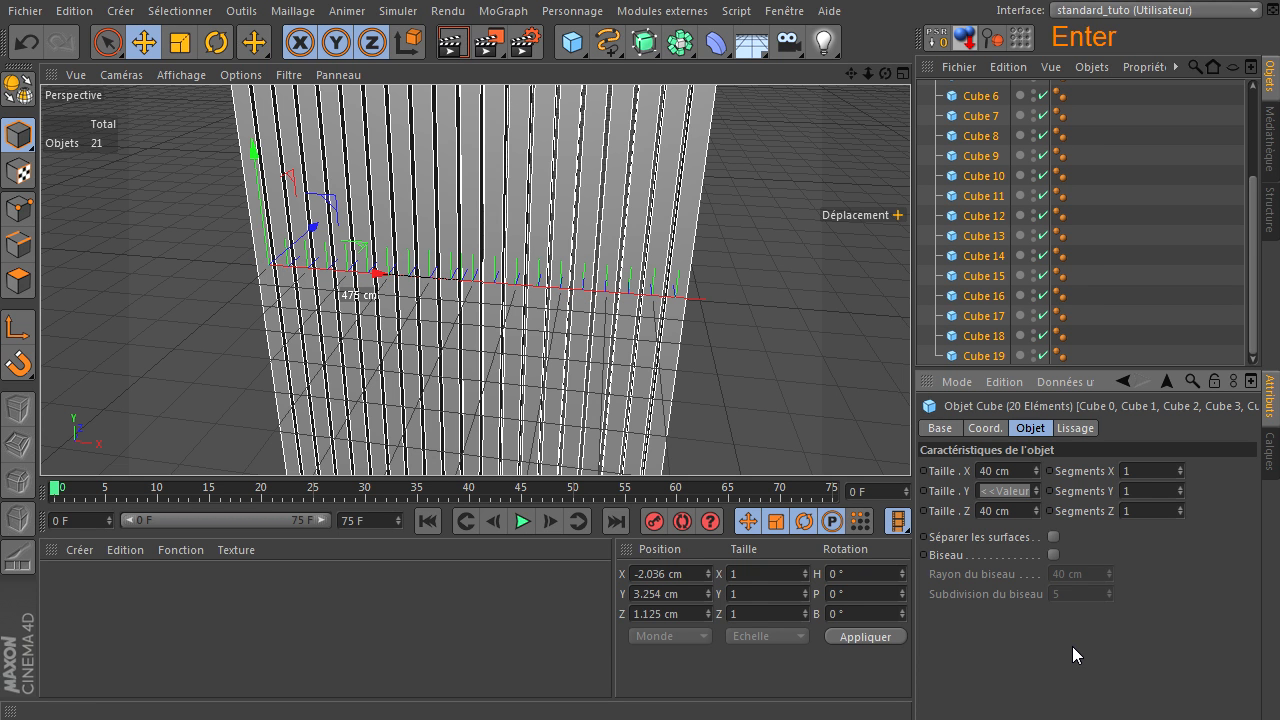
{"action": "scroll", "coordinate": [461, 318], "scroll_direction": "down", "scroll_amount": 4}
{"action": "scroll", "coordinate": [461, 318], "scroll_direction": "down", "scroll_amount": 5}
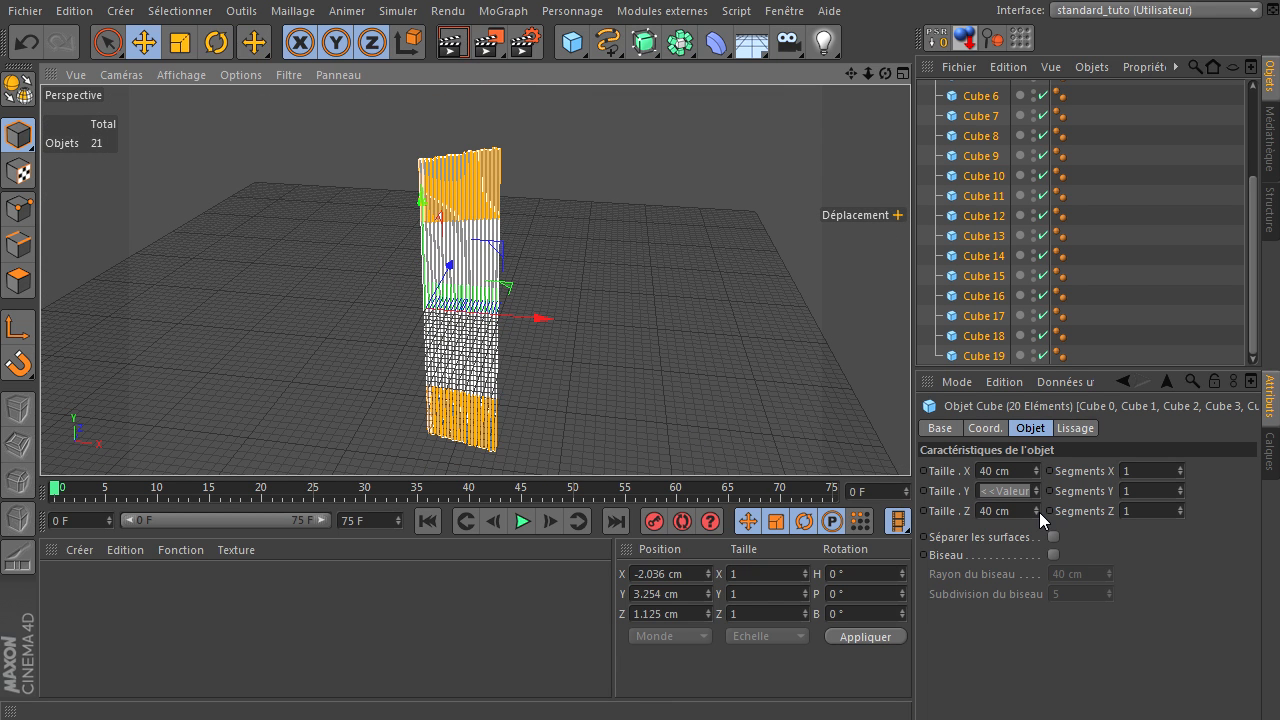
Return the Y size of all 20 selected cubes to 40 cm
{"action": "left_click", "coordinate": [1010, 492]}
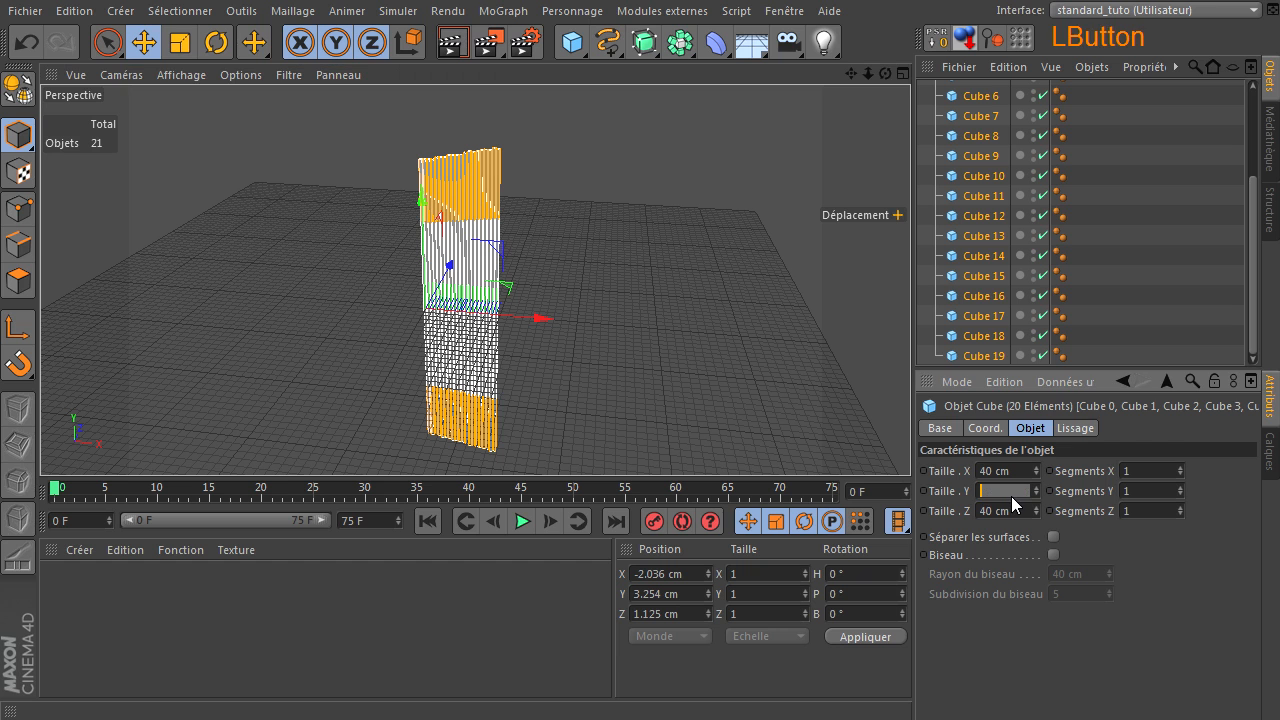
{"action": "key", "text": "Return"}
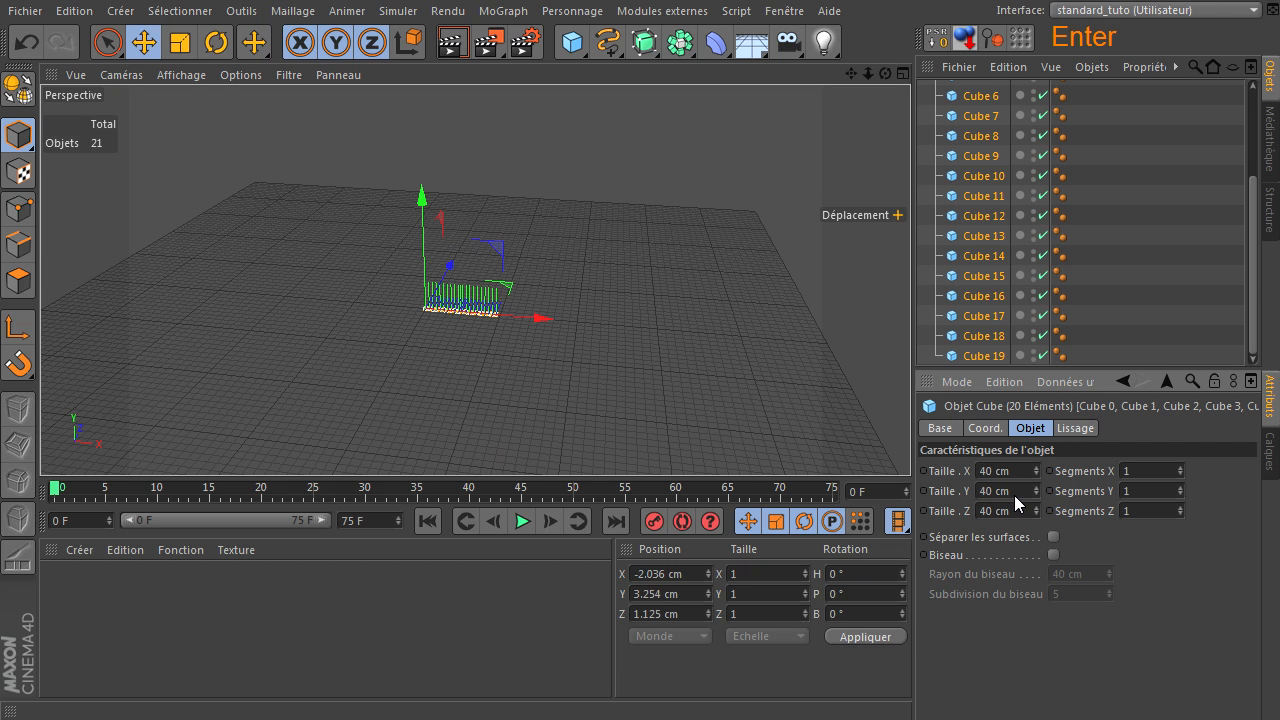
{"action": "scroll", "coordinate": [479, 399], "scroll_direction": "up", "scroll_amount": 5}
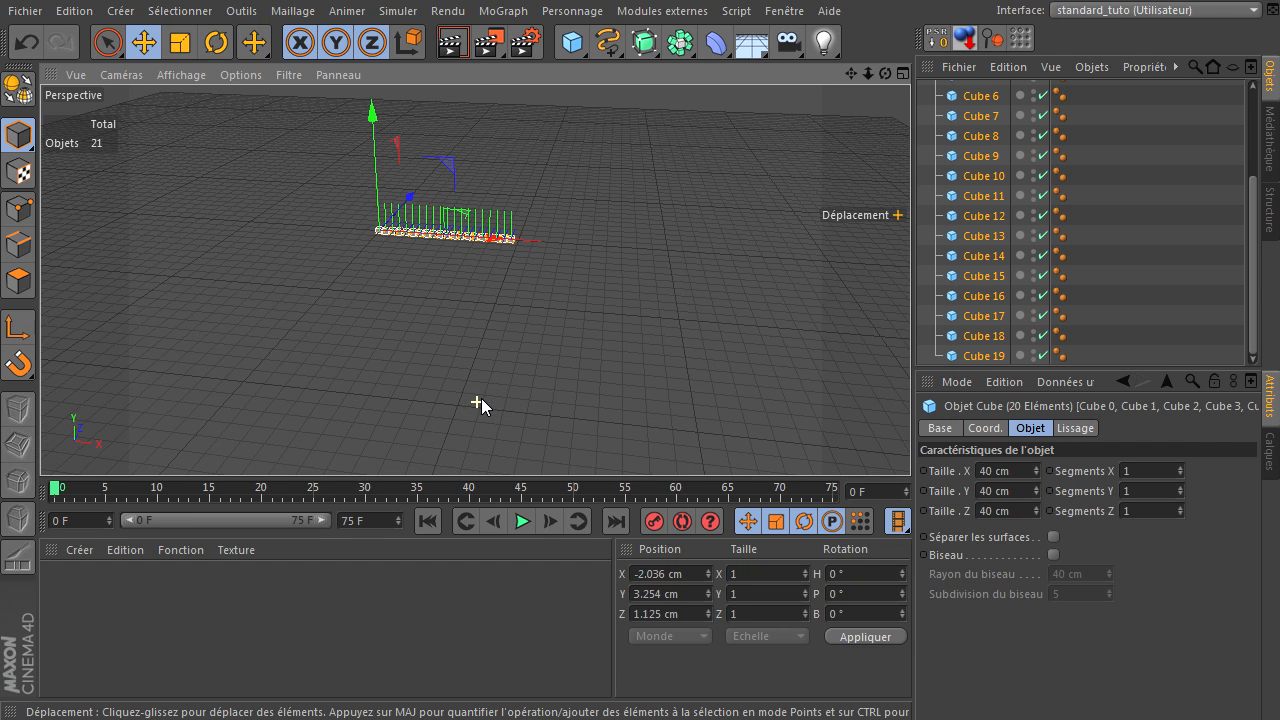
{"action": "left_click_drag", "start_coordinate": [853, 74], "coordinate": [910, 475]}
{"action": "scroll", "coordinate": [364, 251], "scroll_direction": "up", "scroll_amount": 3}
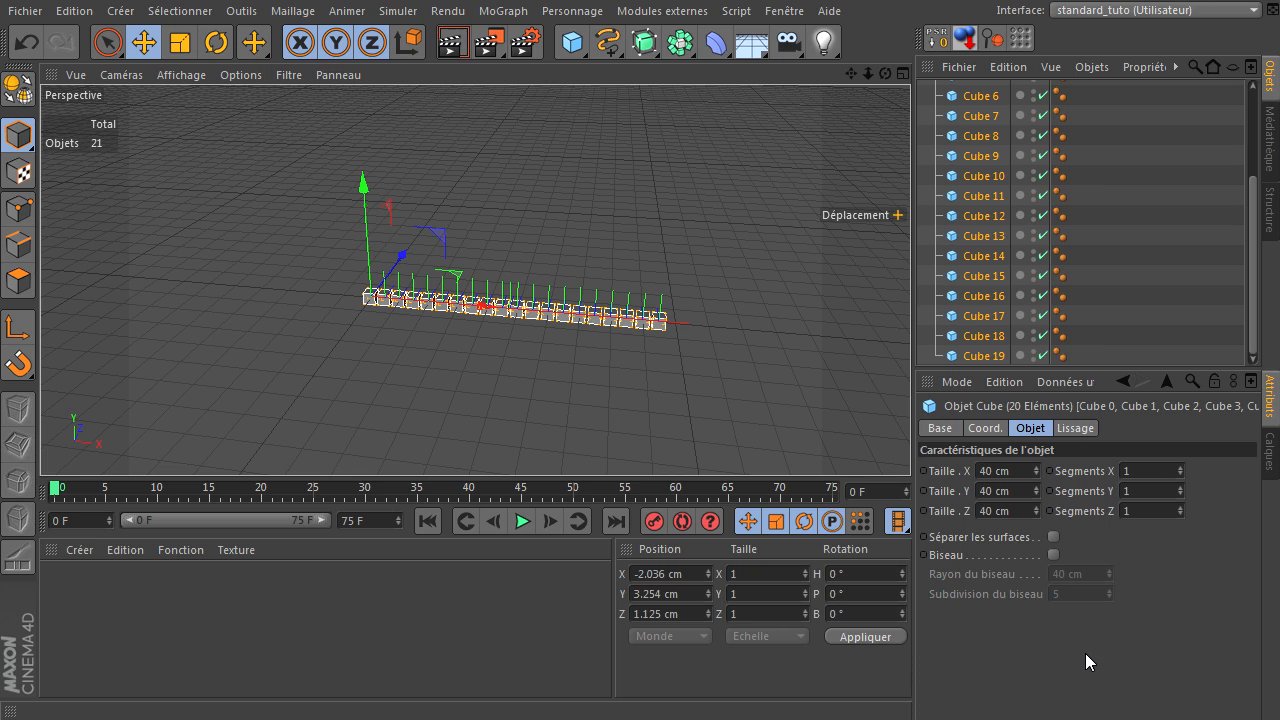
Enter the sine expression sin(20) as the cubes' shared Y size
{"action": "left_click", "coordinate": [1019, 491]}
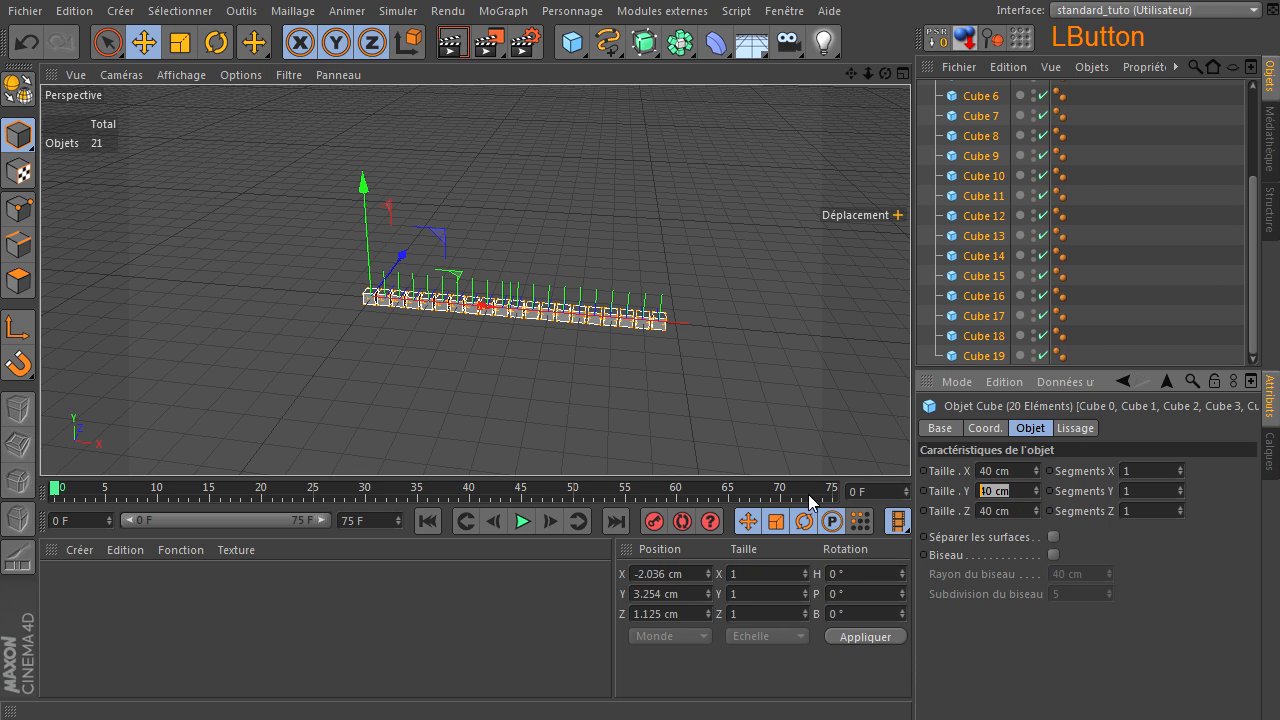
{"action": "type", "text": "5in("}
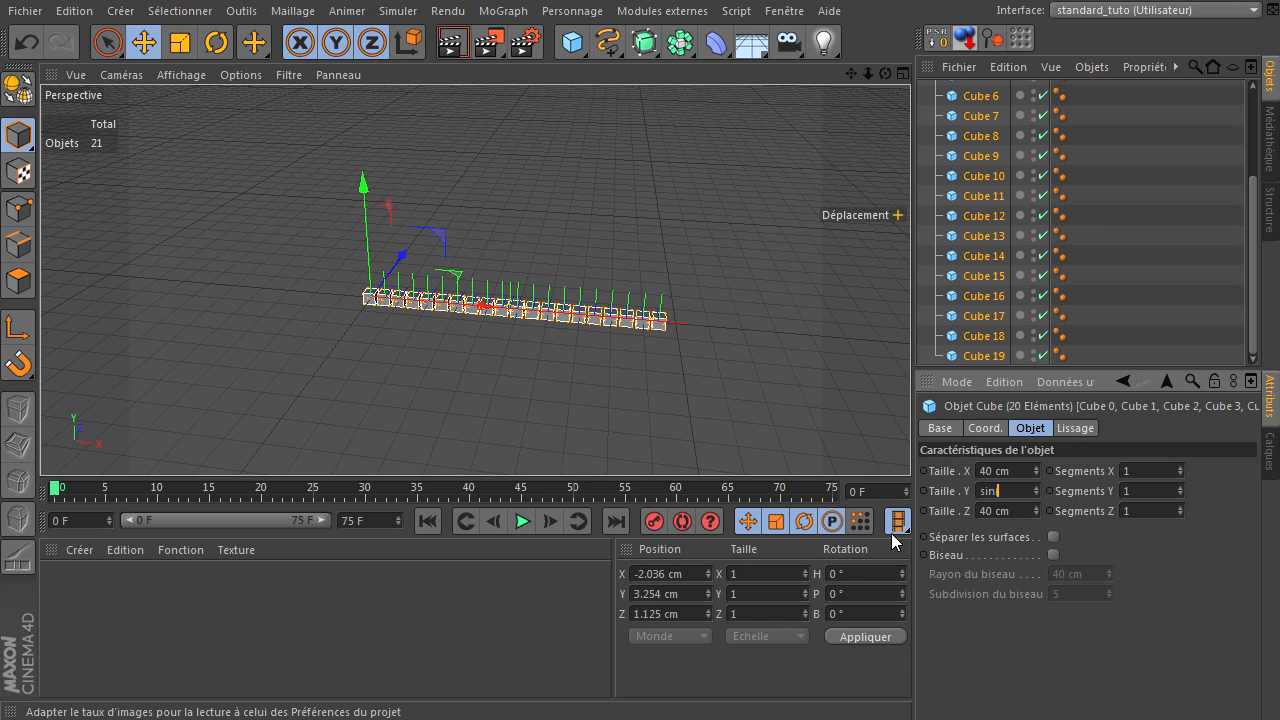
{"action": "type", "text": "(20)"}
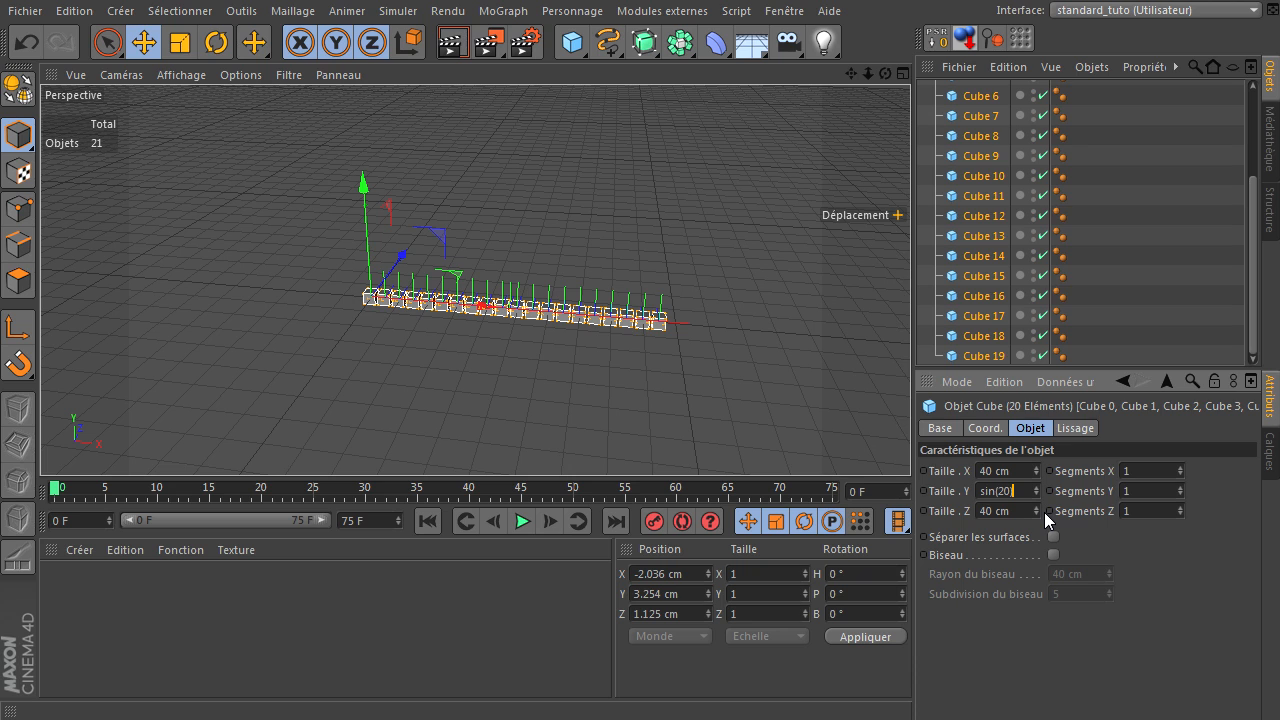
{"action": "type", "text": ")"}
Replace the sine function in the Y size expression with cosine, giving cos(20)
{"action": "key", "text": "Home"}
{"action": "key", "text": "Delete"}
{"action": "key", "text": "Delete"}
{"action": "key", "text": "Delete"}
{"action": "type", "text": "cos"}
{"action": "key", "text": "Left"}
{"action": "key", "text": "BackSpace"}
{"action": "type", "text": "o"}
{"action": "key", "text": "End"}
{"action": "key", "text": "Home"}
{"action": "left_click", "coordinate": [1040, 669]}
Enter the arccosine expression acos(100) as the cubes' shared Y size
{"action": "left_click", "coordinate": [1015, 490]}
{"action": "type", "text": "aco"}
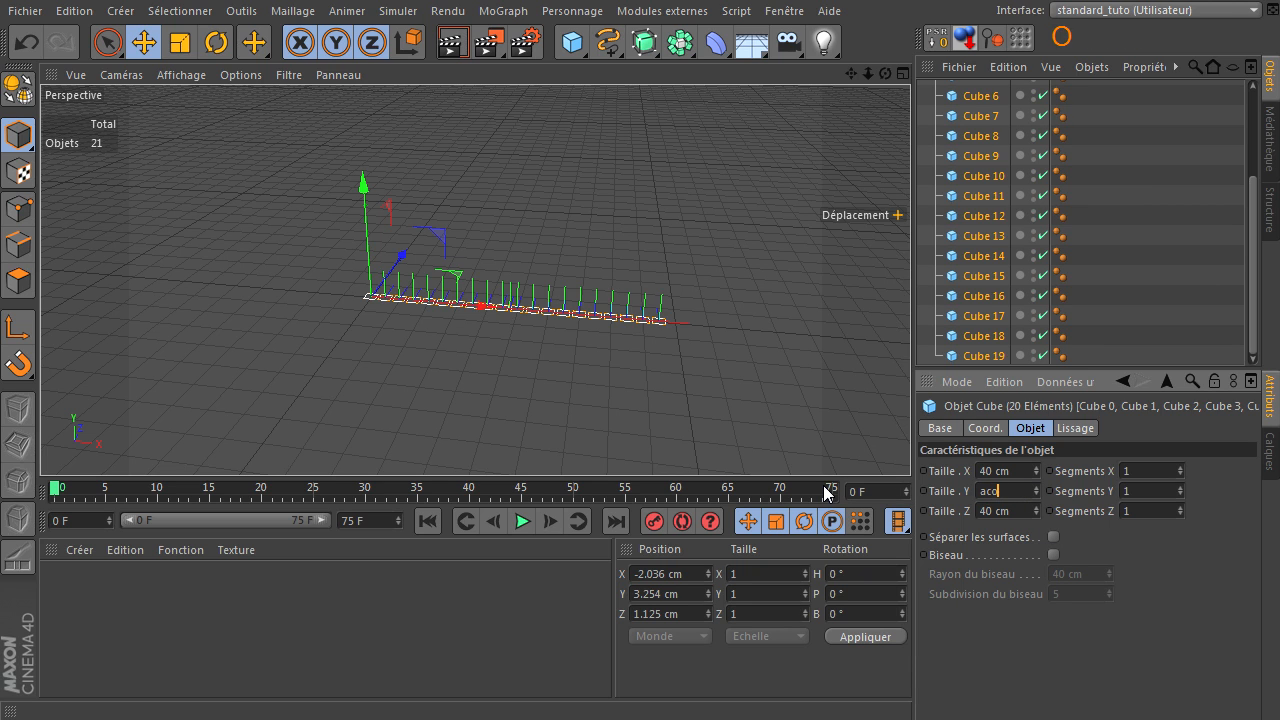
{"action": "type", "text": "s(100"}
Change the Y size expression to the arcsine asin(100) and apply it to the selected cubes
{"action": "key", "text": "Home"}
{"action": "key", "text": "Right"}
{"action": "type", "text": "sin"}
{"action": "key", "text": "Delete"}
{"action": "key", "text": "Delete"}
{"action": "key", "text": "Delete"}
{"action": "key", "text": "Delete"}
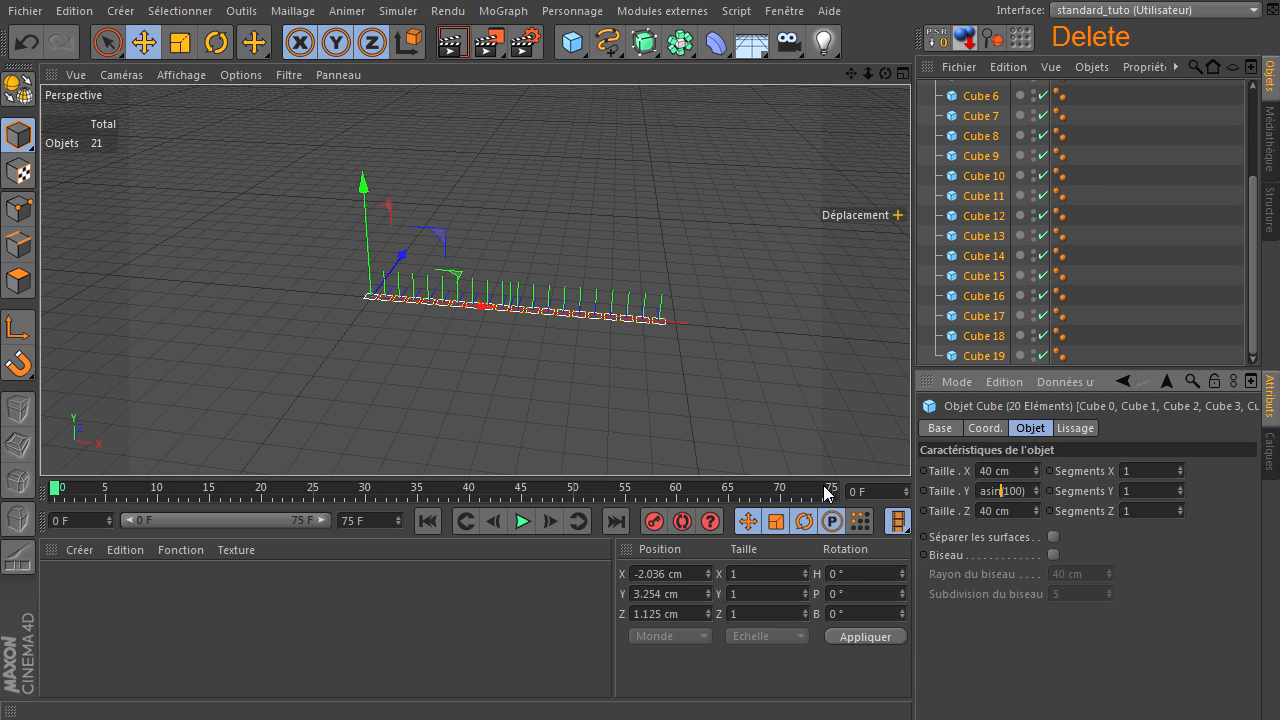
{"action": "left_click", "coordinate": [1024, 490]}
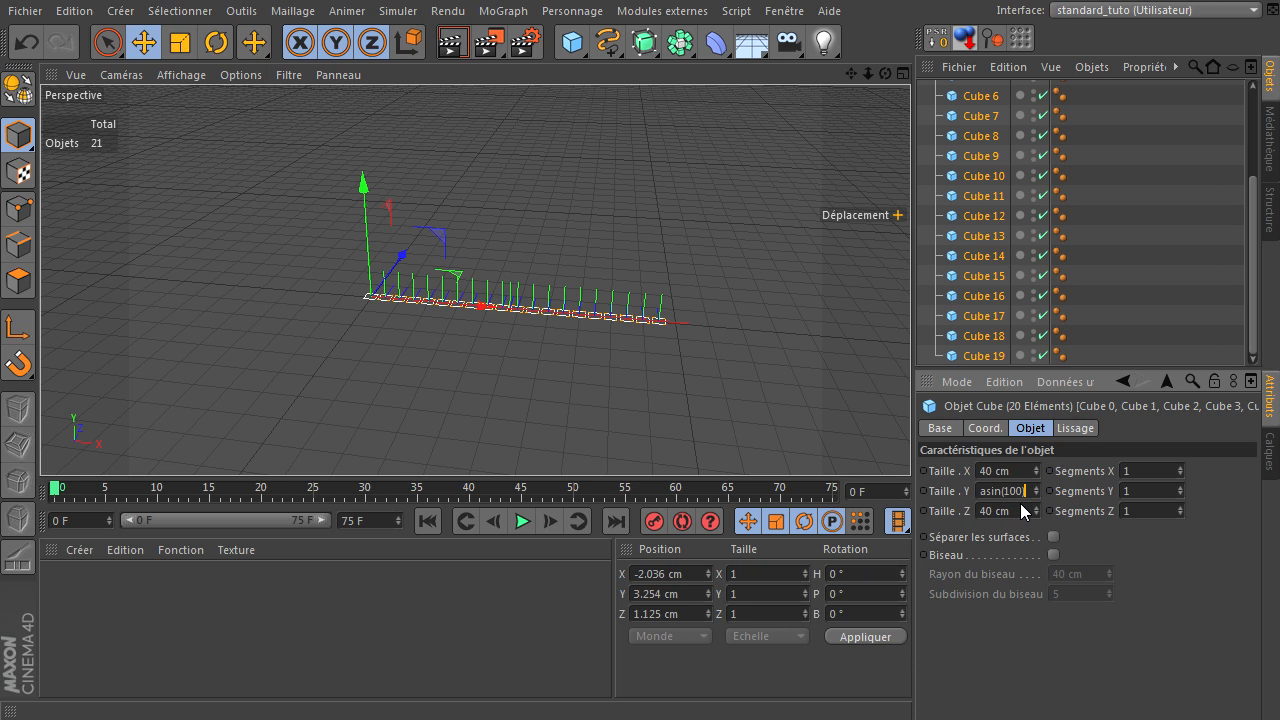
{"action": "key", "text": "Return"}
Enter the tangent expression tan(0) as the cubes' shared Y size
{"action": "left_click", "coordinate": [1001, 489]}
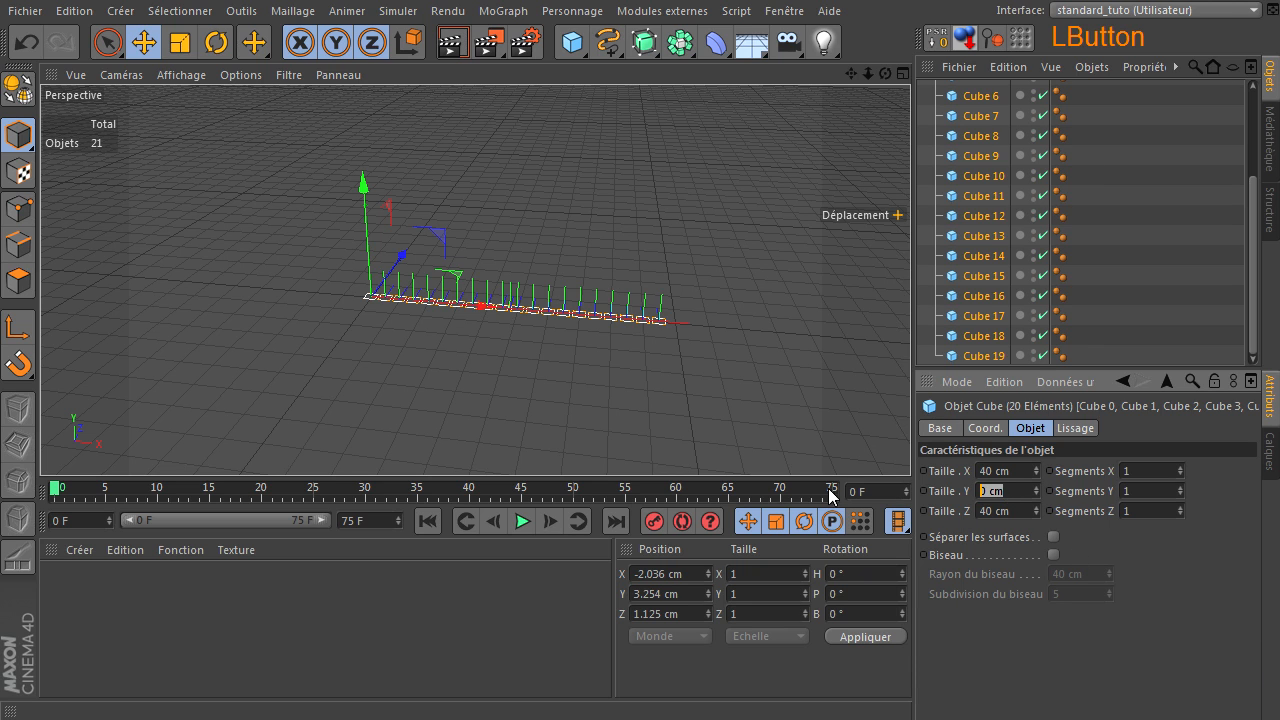
{"action": "type", "text": "tan"}
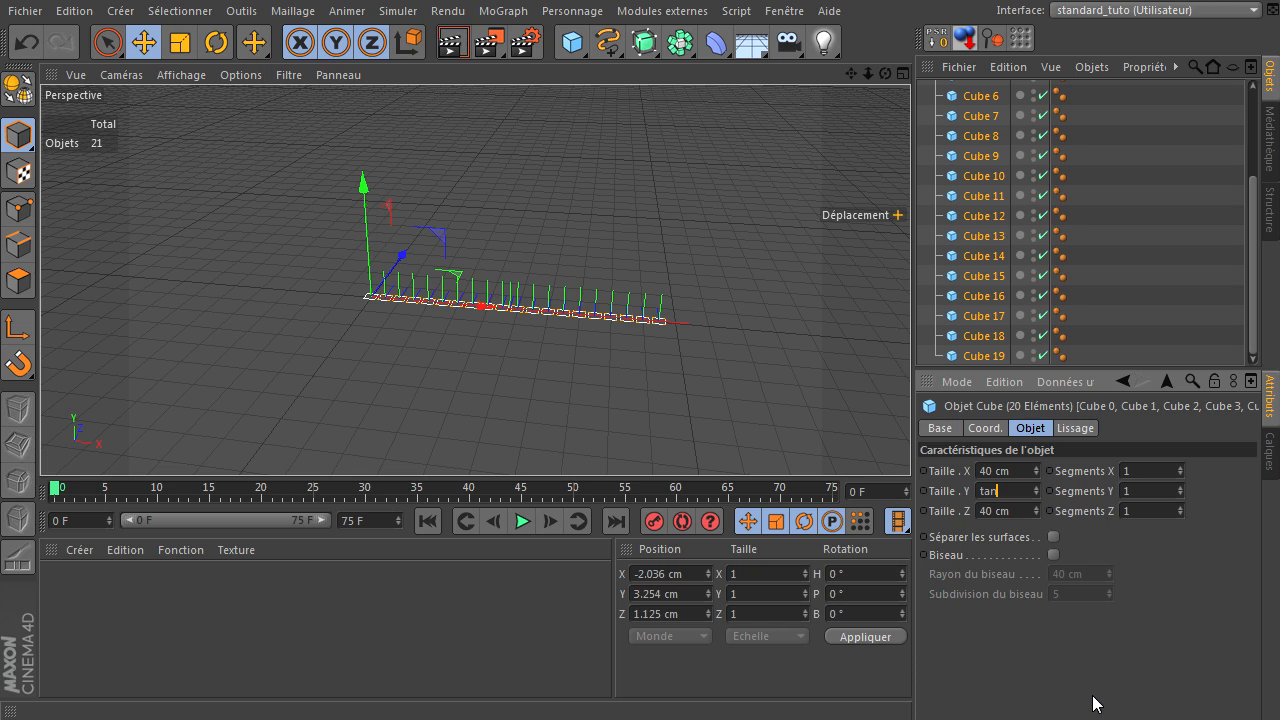
{"action": "type", "text": "("}
{"action": "key", "text": "Left"}
{"action": "type", "text": "0"}
{"action": "key", "text": "Right"}
Replace the Y size expression with the exponential function exp(20)
{"action": "left_click", "coordinate": [1008, 494]}
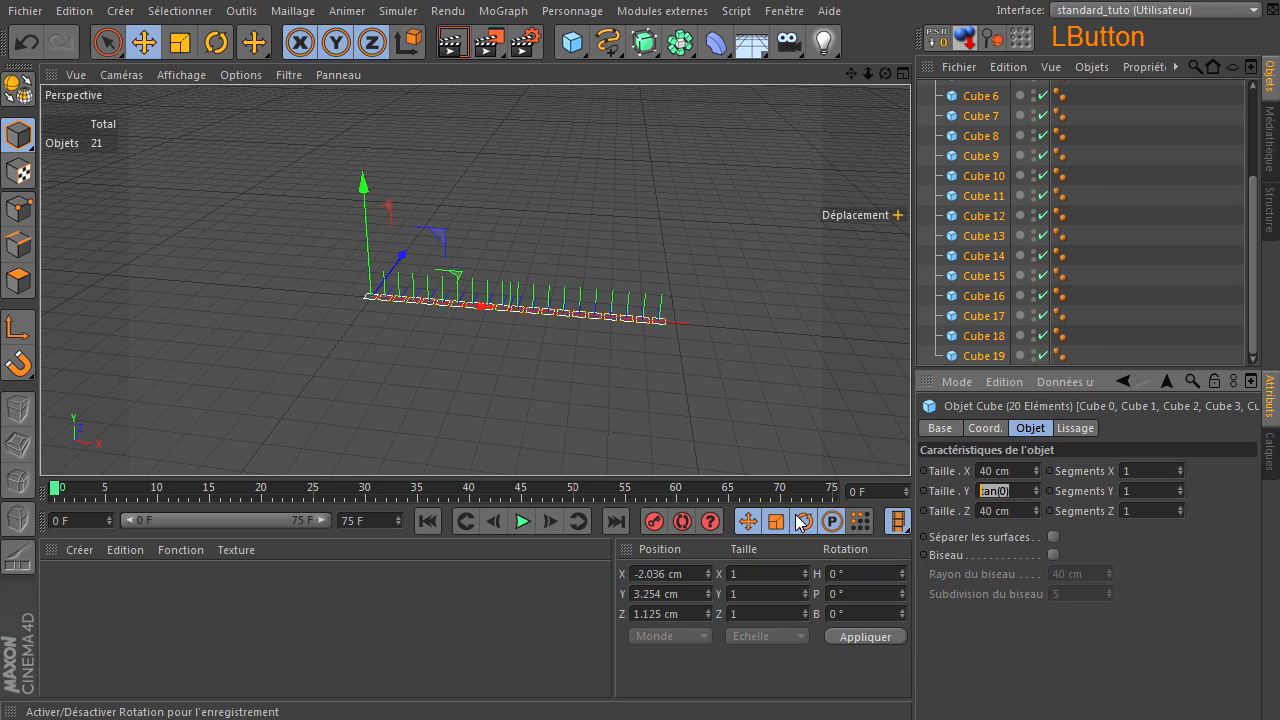
{"action": "type", "text": "exp(20"}
{"action": "key", "text": "End"}
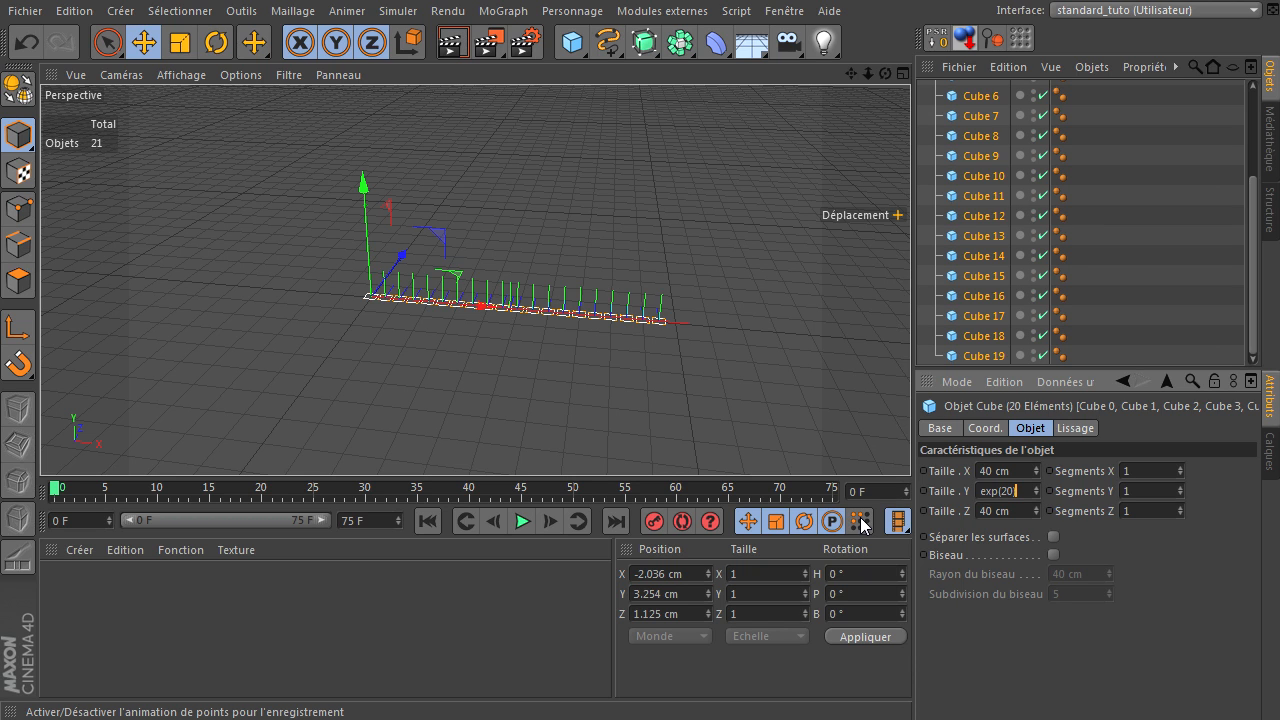
Set the cubes' shared Y size with the truncation function trunc(25.55555)
{"action": "key", "text": "Home"}
{"action": "key", "text": "shift+End"}
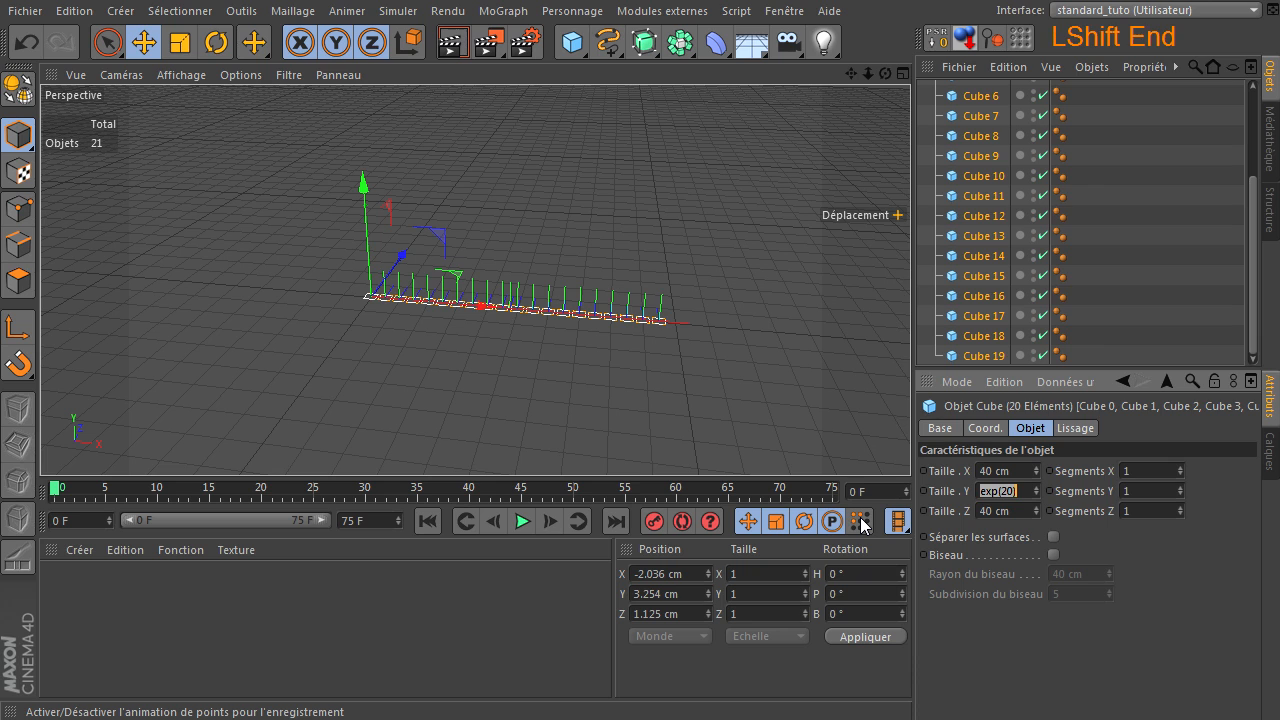
{"action": "type", "text": "t"}
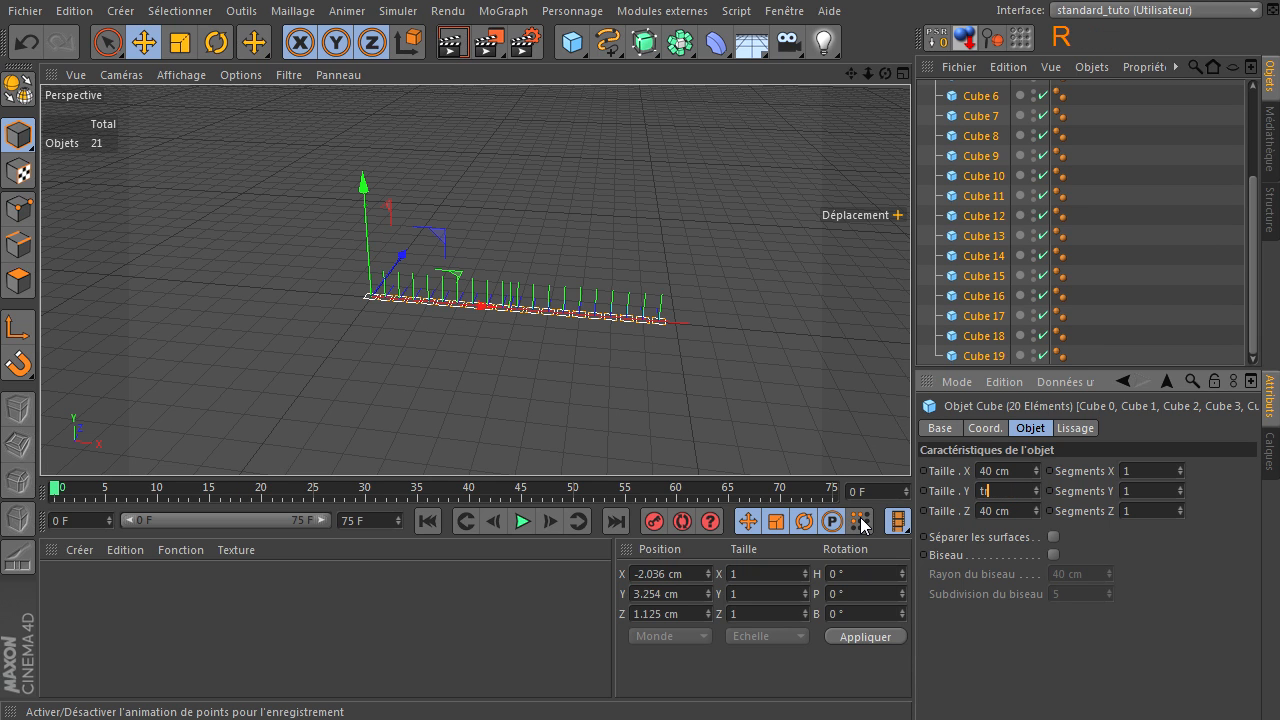
{"action": "type", "text": "runc("}
{"action": "key", "text": "Left"}
{"action": "key", "text": "Right"}
{"action": "type", "text": "25.55555"}
{"action": "key", "text": "End"}
{"action": "key", "text": "Return"}
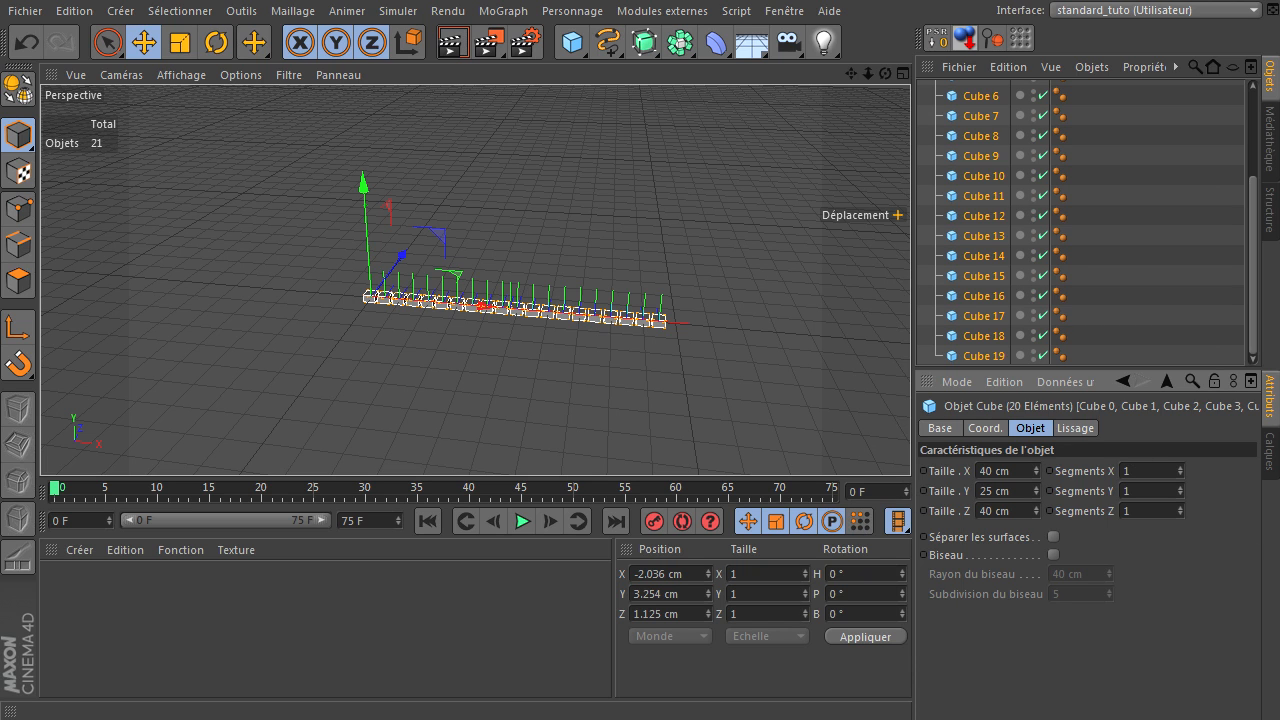
Set the shared Y size of the 20 selected cubes to the random expression rnd(10)
{"action": "left_click_drag", "start_coordinate": [1012, 491], "coordinate": [965, 488]}
{"action": "type", "text": "rnd()"}
{"action": "key", "text": "Left"}
{"action": "type", "text": "10"}
{"action": "key", "text": "Return"}
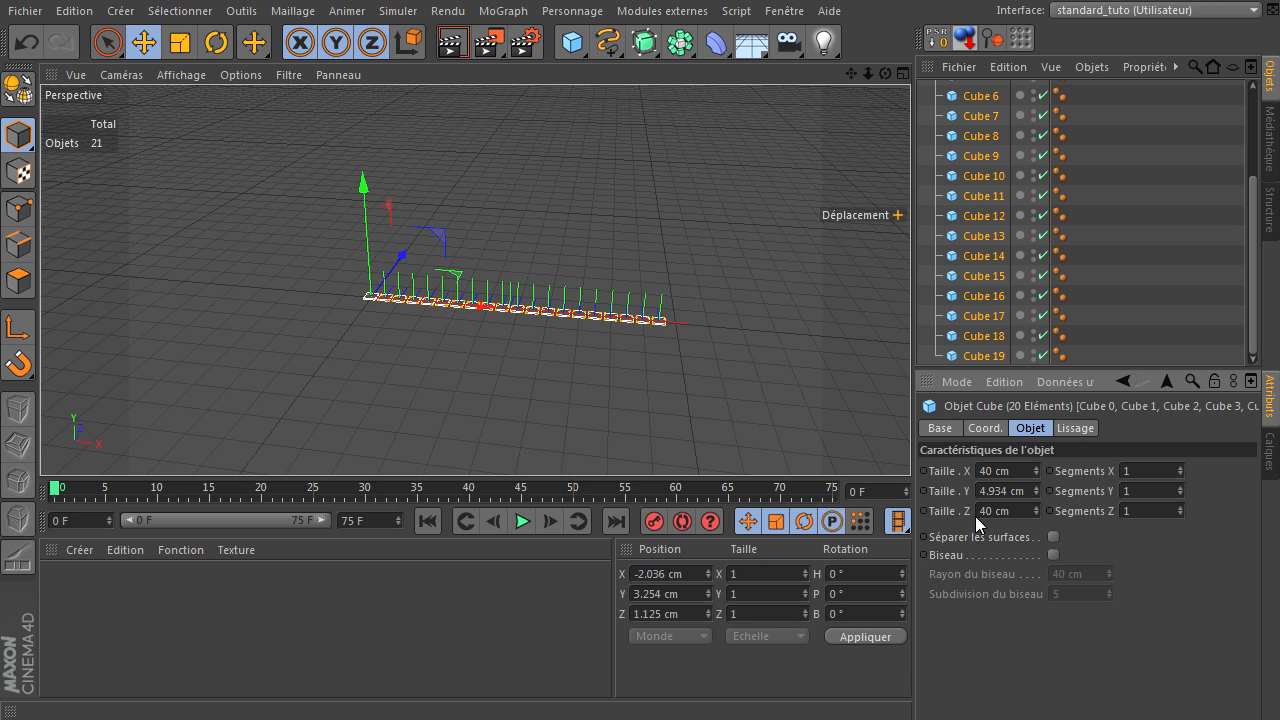
Set the shared Y size of the 20 selected cubes to 40 cm
{"action": "left_click", "coordinate": [995, 490]}
{"action": "key", "text": "Home"}
{"action": "key", "text": "shift+End"}
{"action": "type", "text": "40"}
{"action": "key", "text": "Return"}
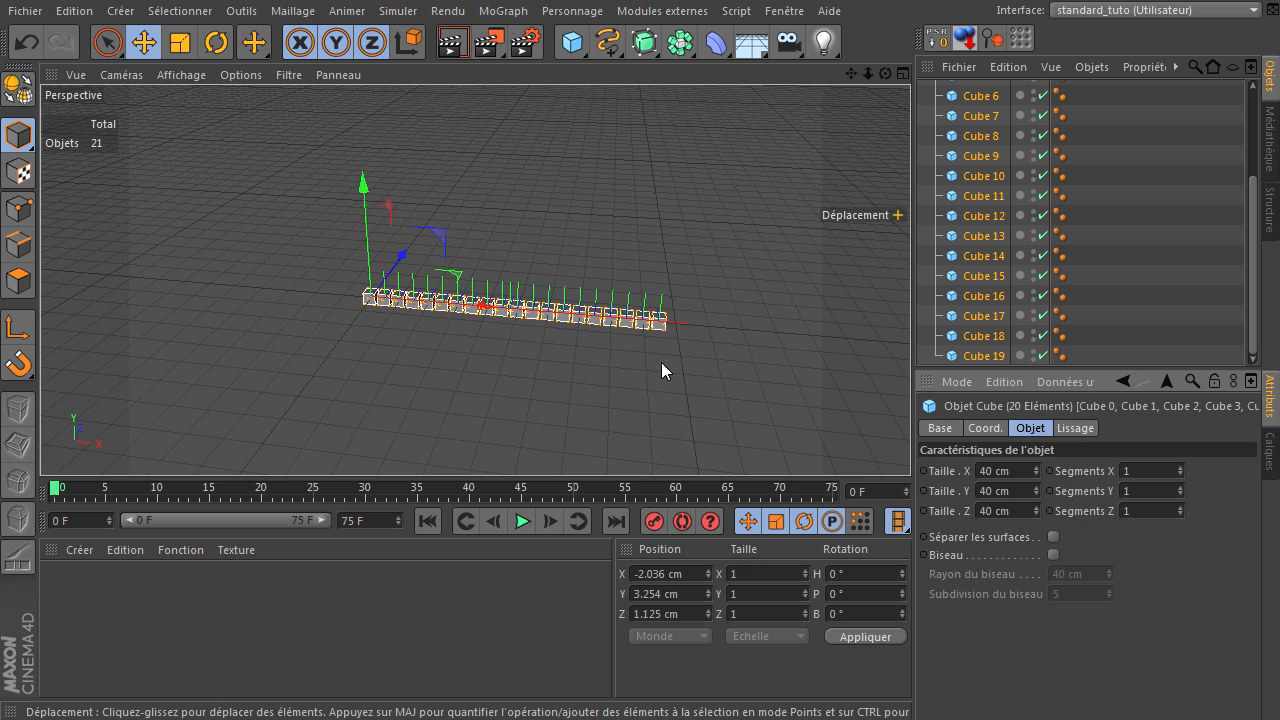
Set the selected cubes' Y size with the combined expression num*20+rnd(20)
{"action": "scroll", "coordinate": [661, 362], "scroll_direction": "up", "scroll_amount": 3}
{"action": "scroll", "coordinate": [661, 362], "scroll_direction": "up", "scroll_amount": 2}
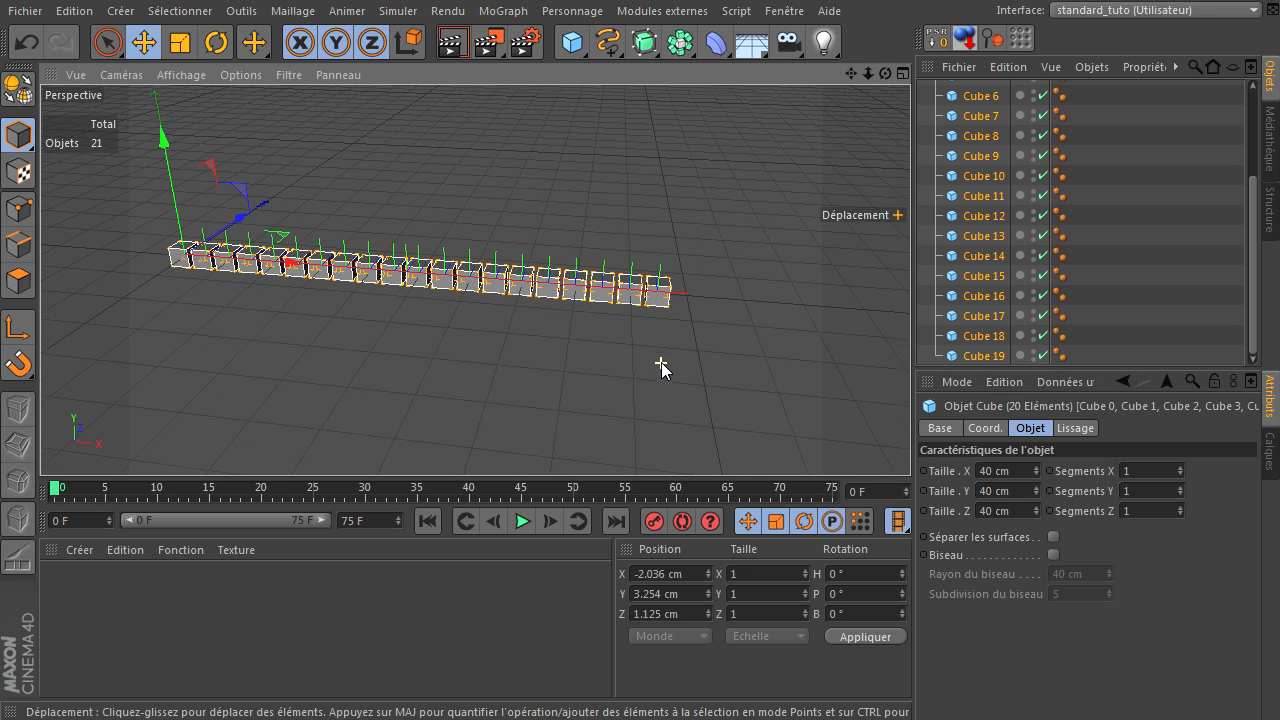
{"action": "left_click", "coordinate": [1015, 492]}
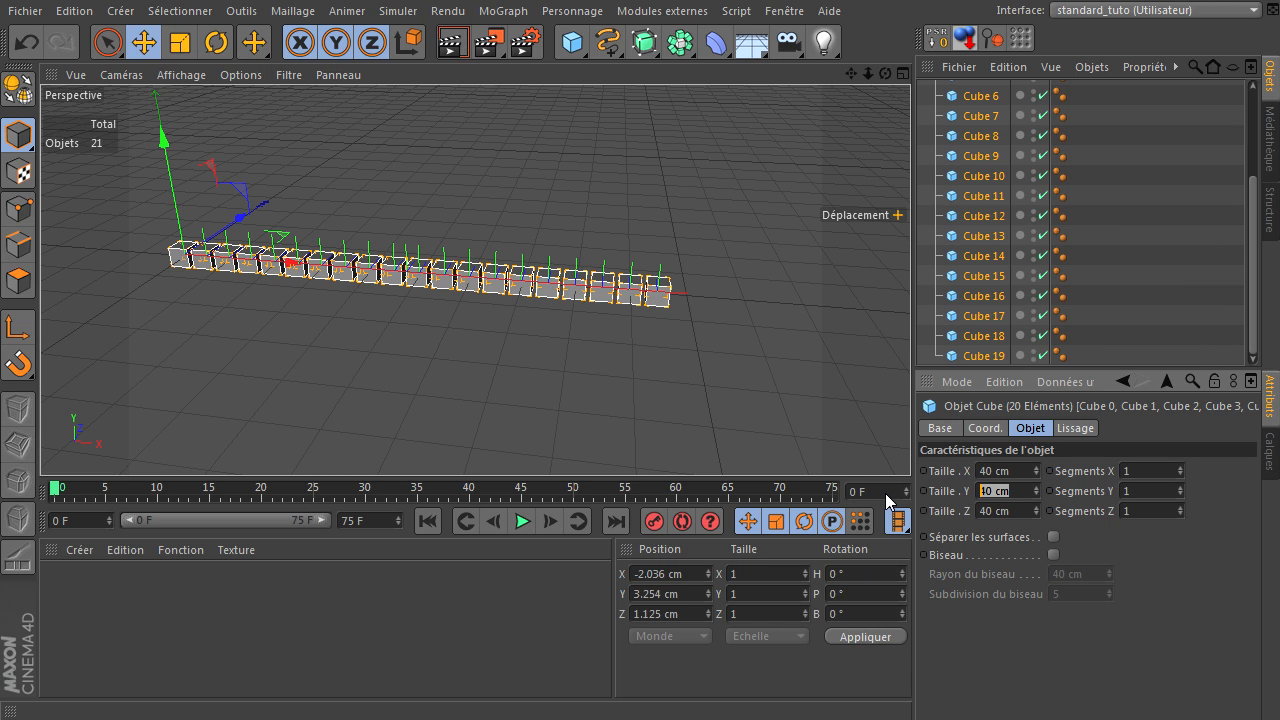
{"action": "type", "text": "num*50"}
{"action": "key", "text": "Left"}
{"action": "key", "text": "Delete"}
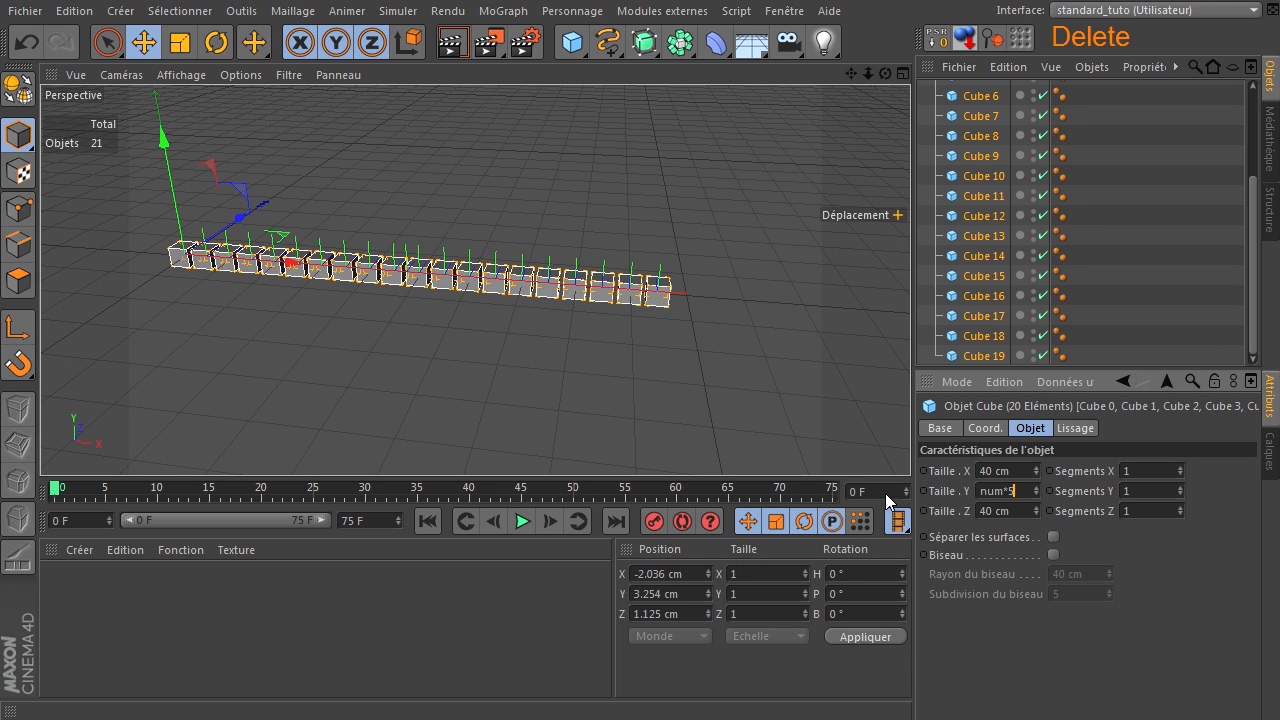
{"action": "key", "text": "BackSpace"}
{"action": "type", "text": "20-"}
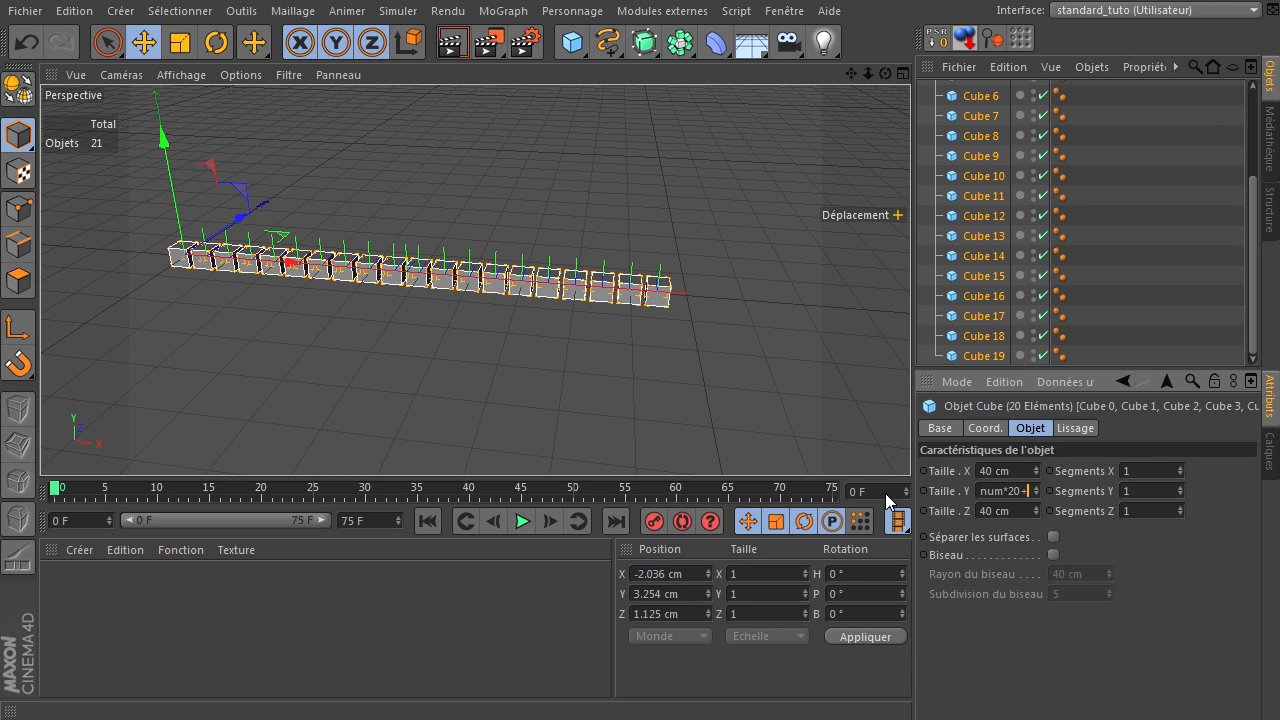
{"action": "key", "text": "BackSpace"}
{"action": "type", "text": "+rnd(20"}
{"action": "key", "text": "Return"}
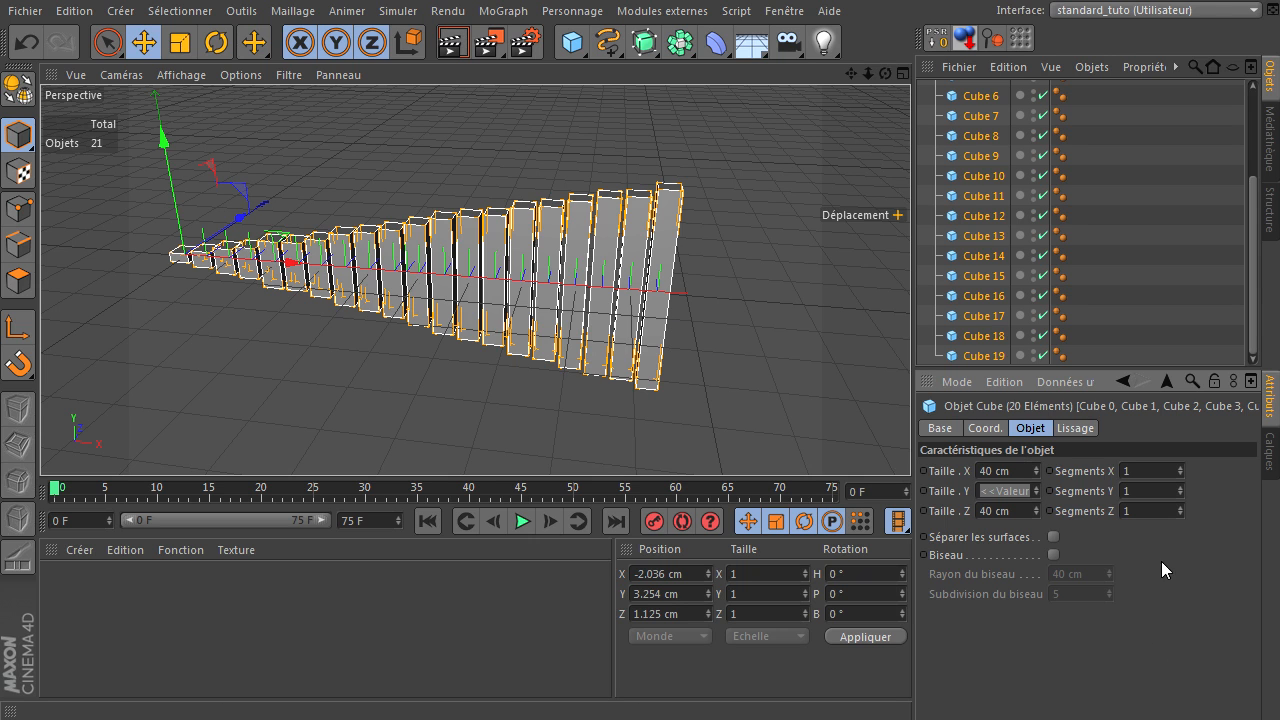
Check the Y sizes of individual cubes, including Cube 9 and Cube 0, and reselect Cube 0 through Cube 19
{"action": "left_click", "coordinate": [978, 96]}
{"action": "left_click", "coordinate": [985, 158]}
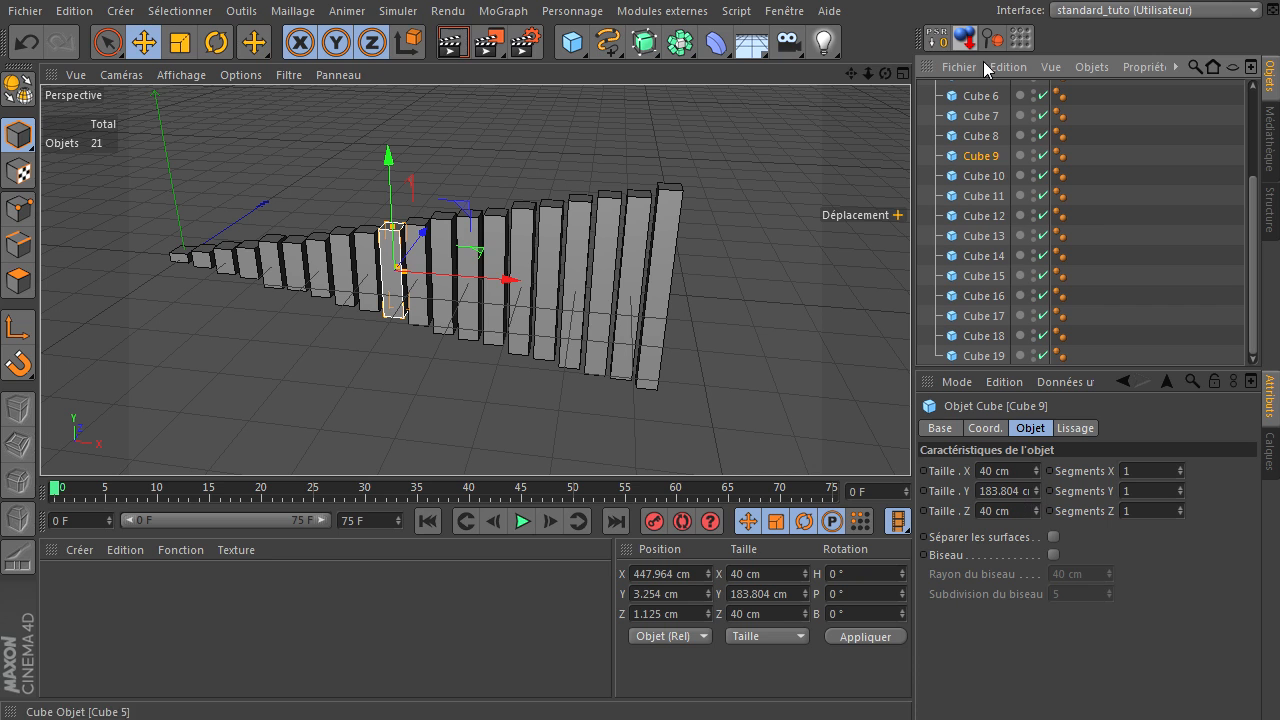
{"action": "scroll", "coordinate": [972, 229], "scroll_direction": "up", "scroll_amount": 3}
{"action": "left_click", "coordinate": [973, 113]}
{"action": "scroll", "coordinate": [999, 316], "scroll_direction": "down", "scroll_amount": 3}
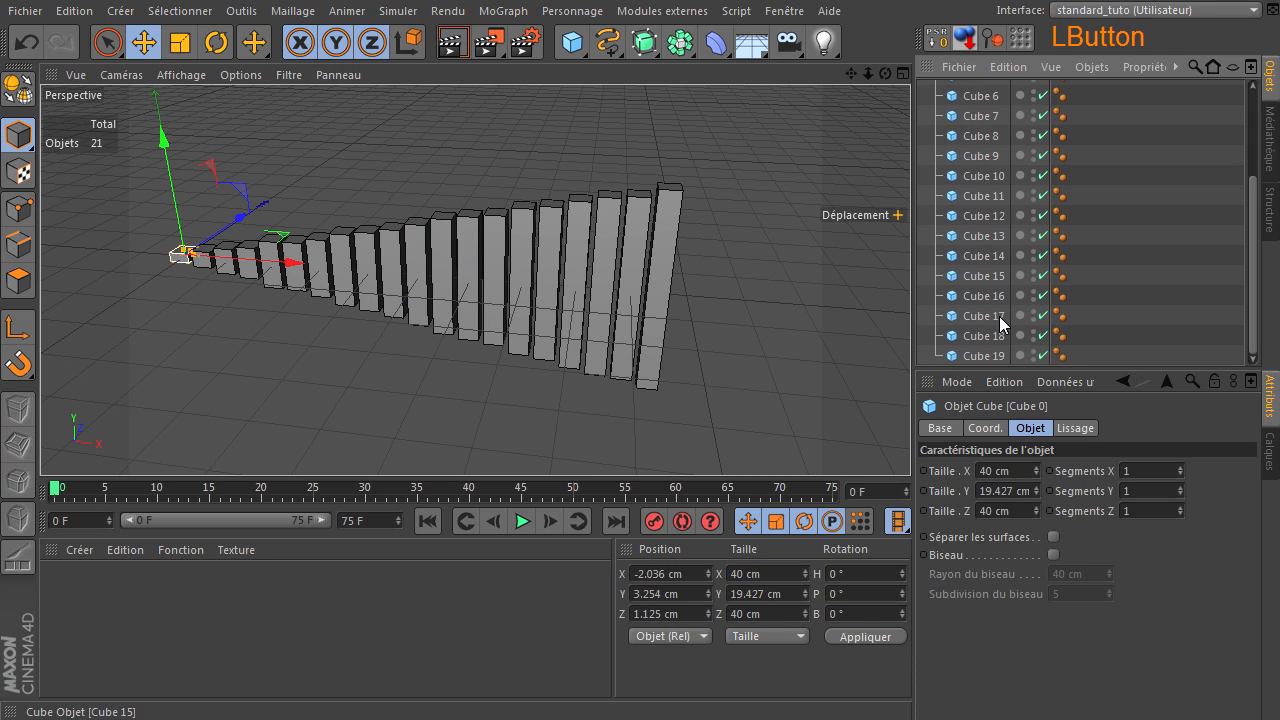
{"action": "left_click", "coordinate": [983, 356], "text": "shift"}
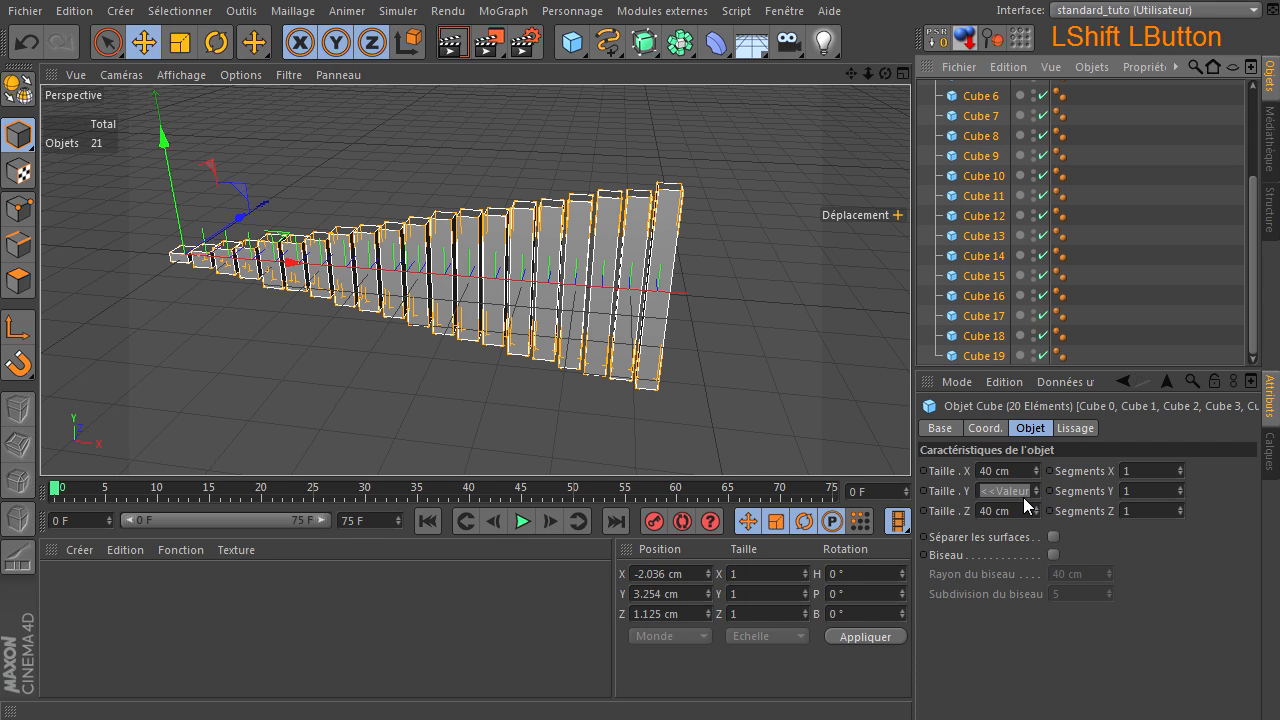
Reduce every selected cube's Y size by 10 cm using the relative expression x-10, keeping the X axis unlocked
{"action": "type", "text": "x"}
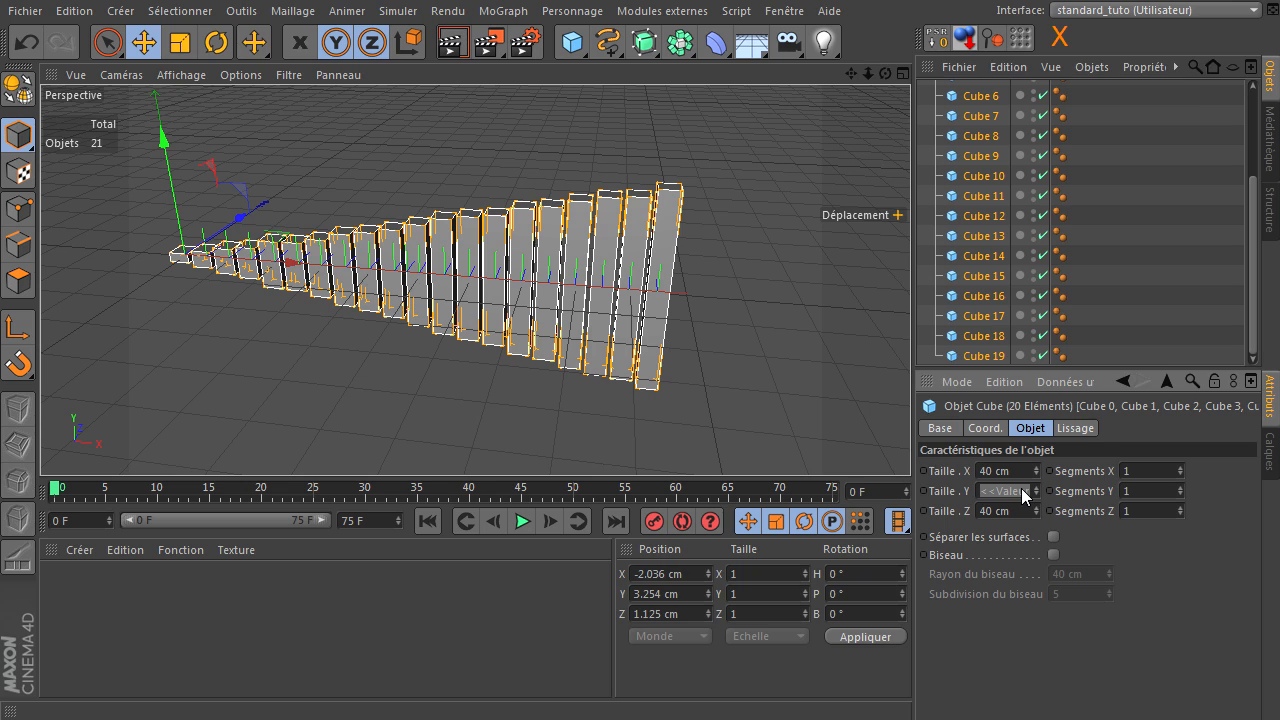
{"action": "type", "text": "x-10"}
{"action": "key", "text": "Return"}
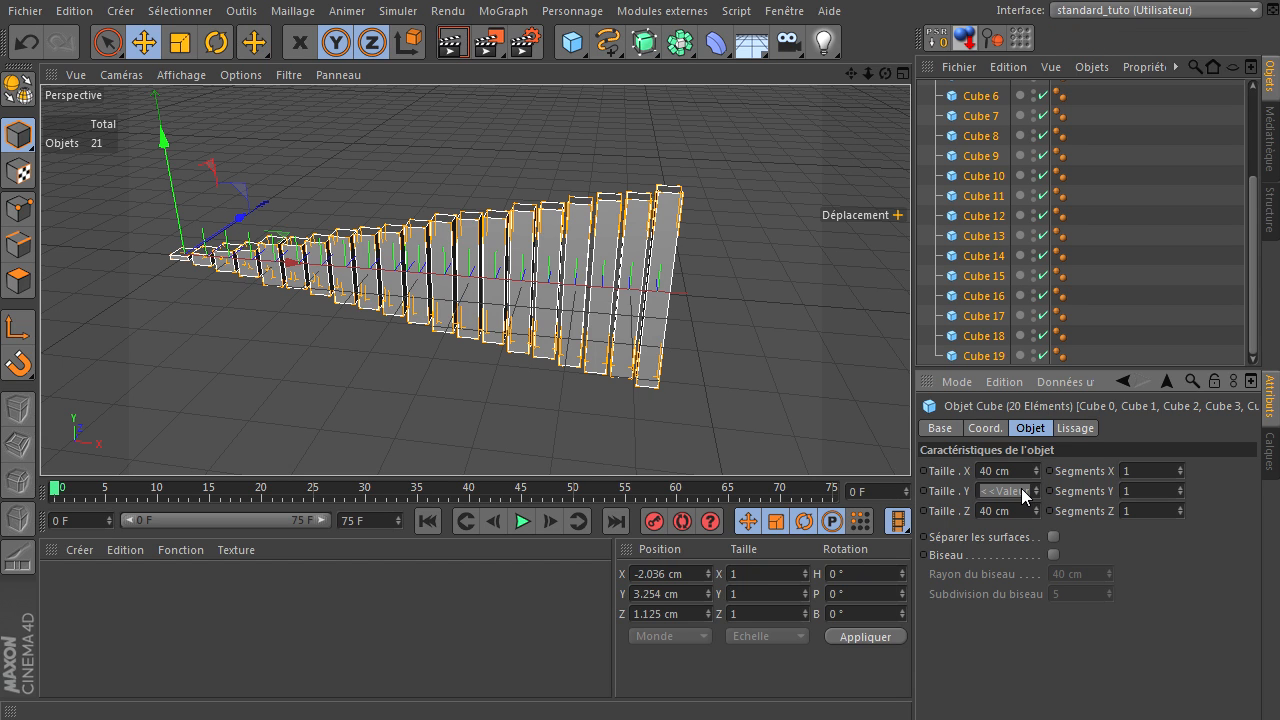
{"action": "key", "text": "x"}
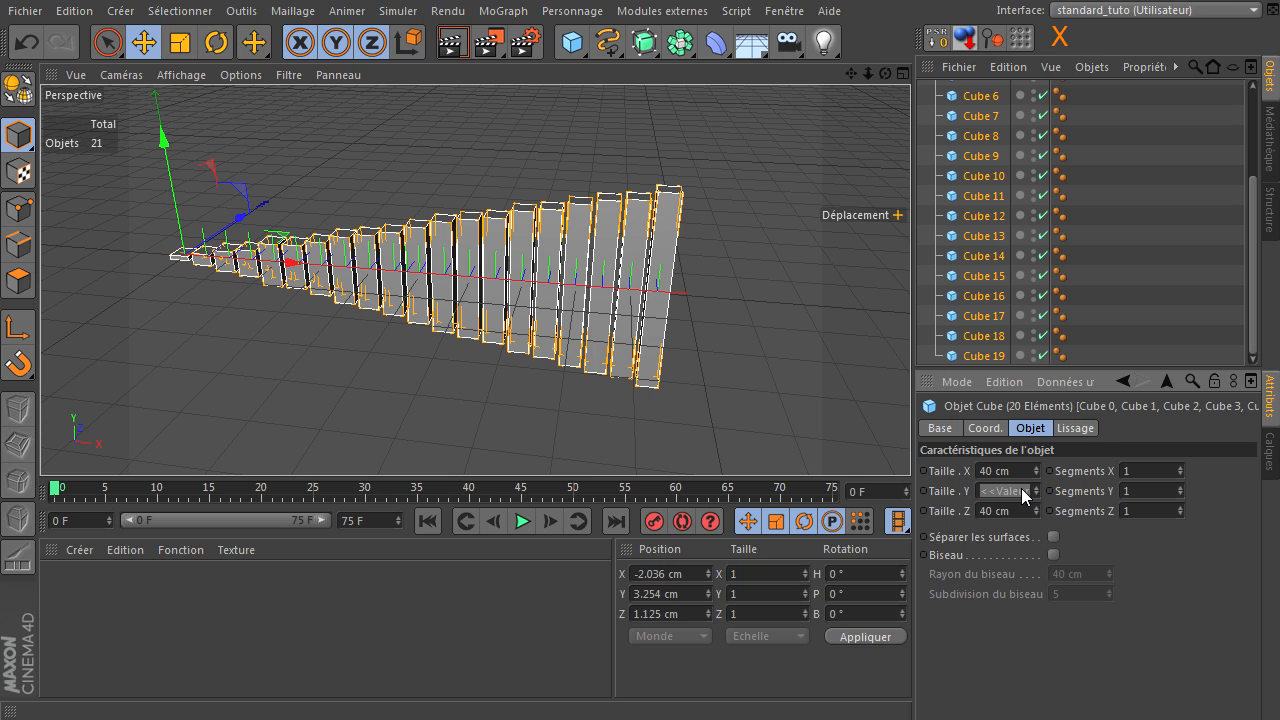
Subtract 100 cm from each selected cube's Y size with the expression x-100
{"action": "left_click", "coordinate": [1021, 488]}
{"action": "type", "text": "x-100"}
{"action": "key", "text": "Return"}
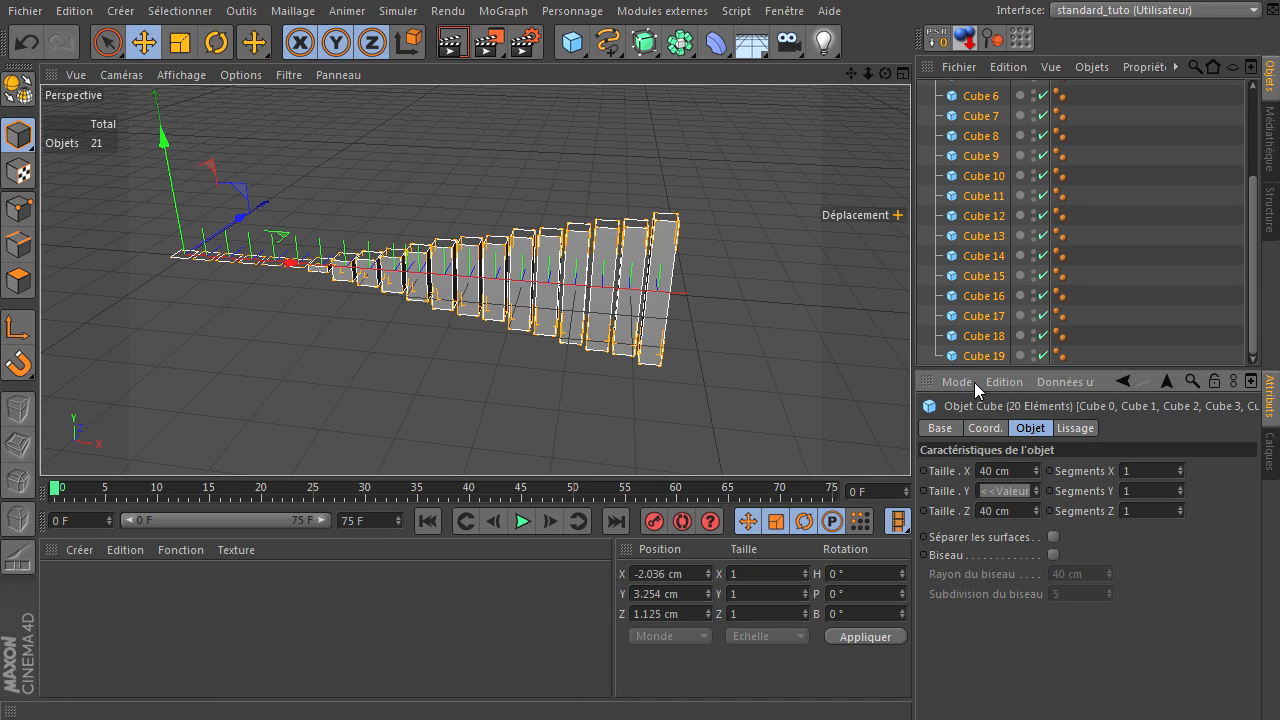
Reset the Y size of all 20 cubes to a uniform 40 cm
{"action": "left_click", "coordinate": [1002, 493]}
{"action": "type", "text": "40"}
{"action": "key", "text": "Return"}
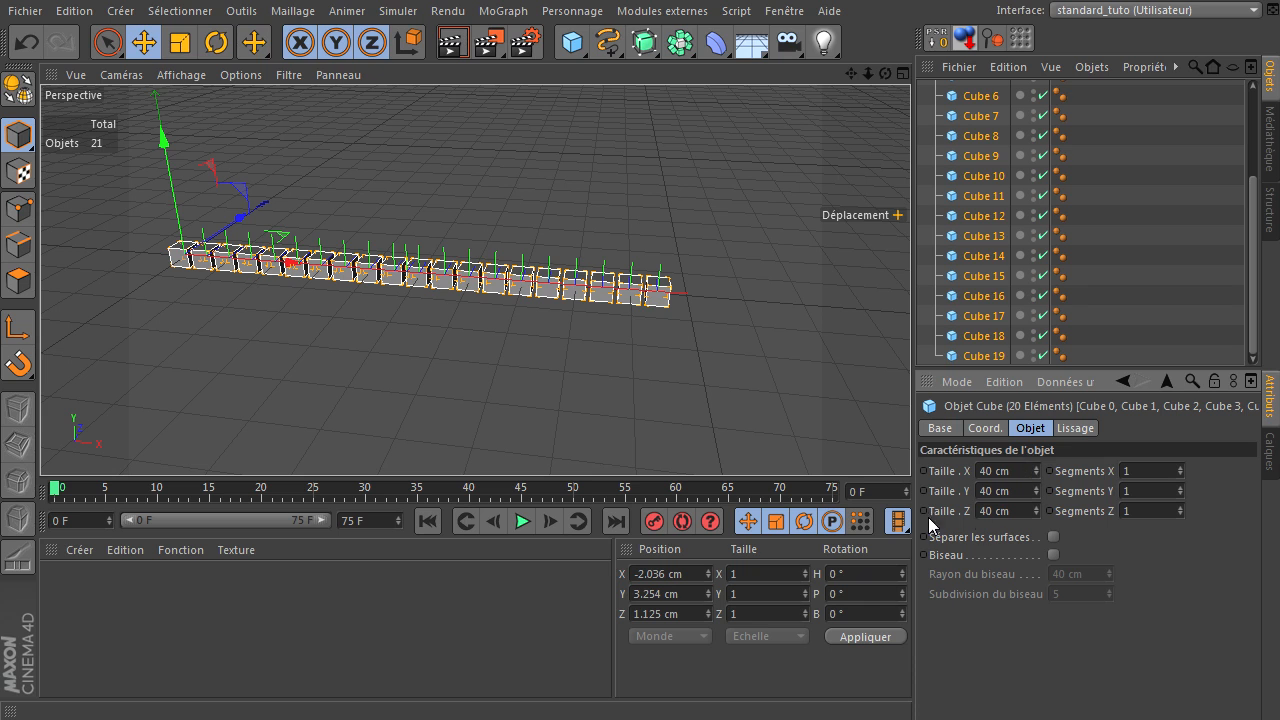
Delete the neutre null together with all of its cubes to empty the scene
{"action": "left_click", "coordinate": [492, 352]}
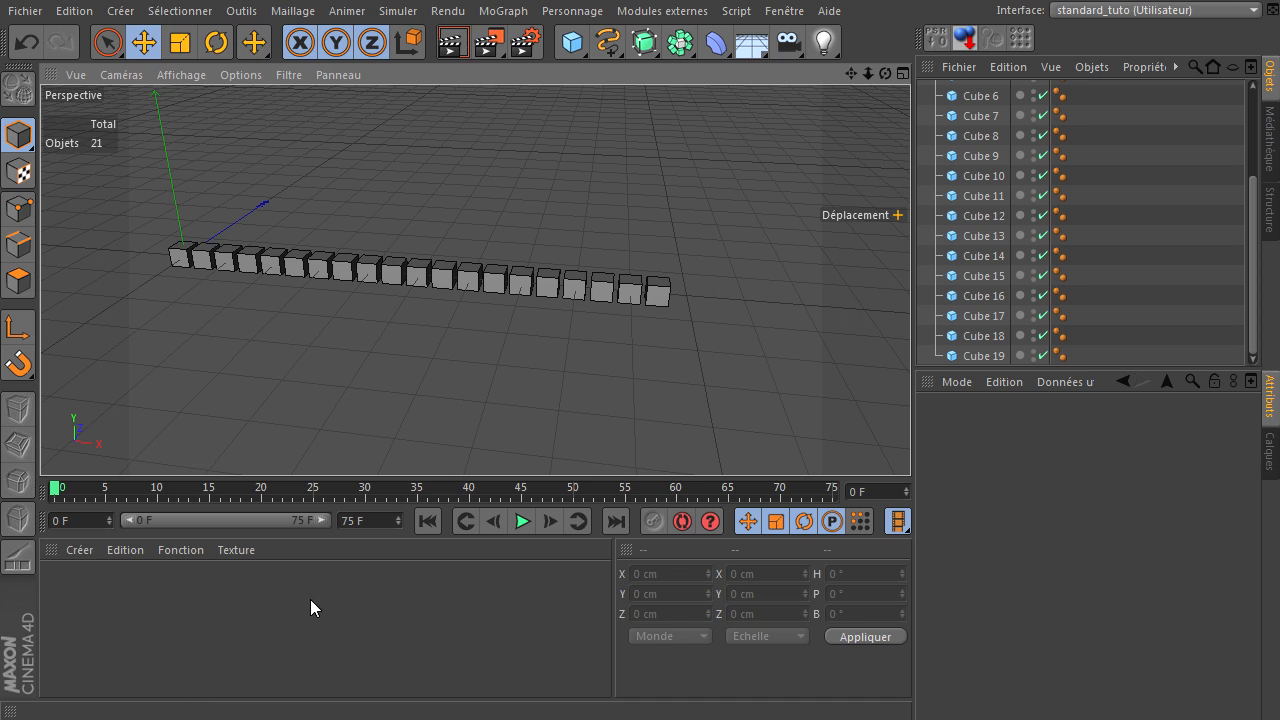
{"action": "left_click", "coordinate": [990, 94]}
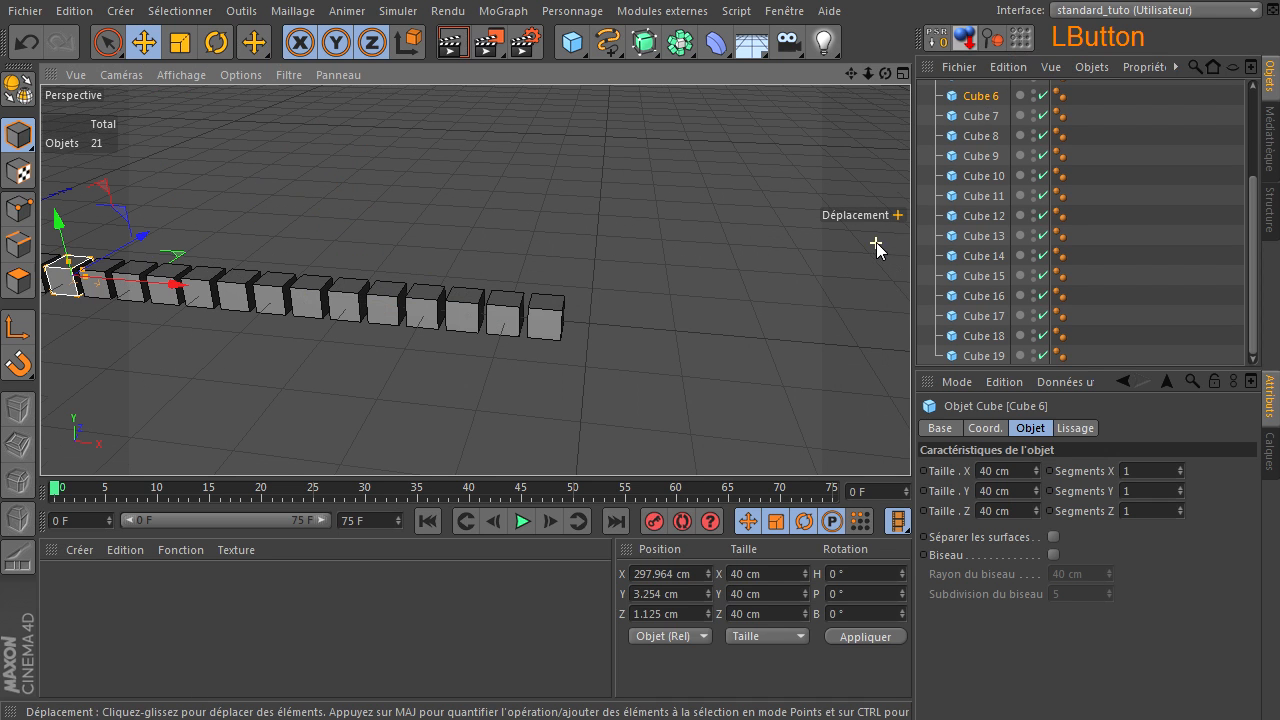
{"action": "left_click", "coordinate": [931, 158]}
{"action": "scroll", "coordinate": [950, 183], "scroll_direction": "up", "scroll_amount": 3}
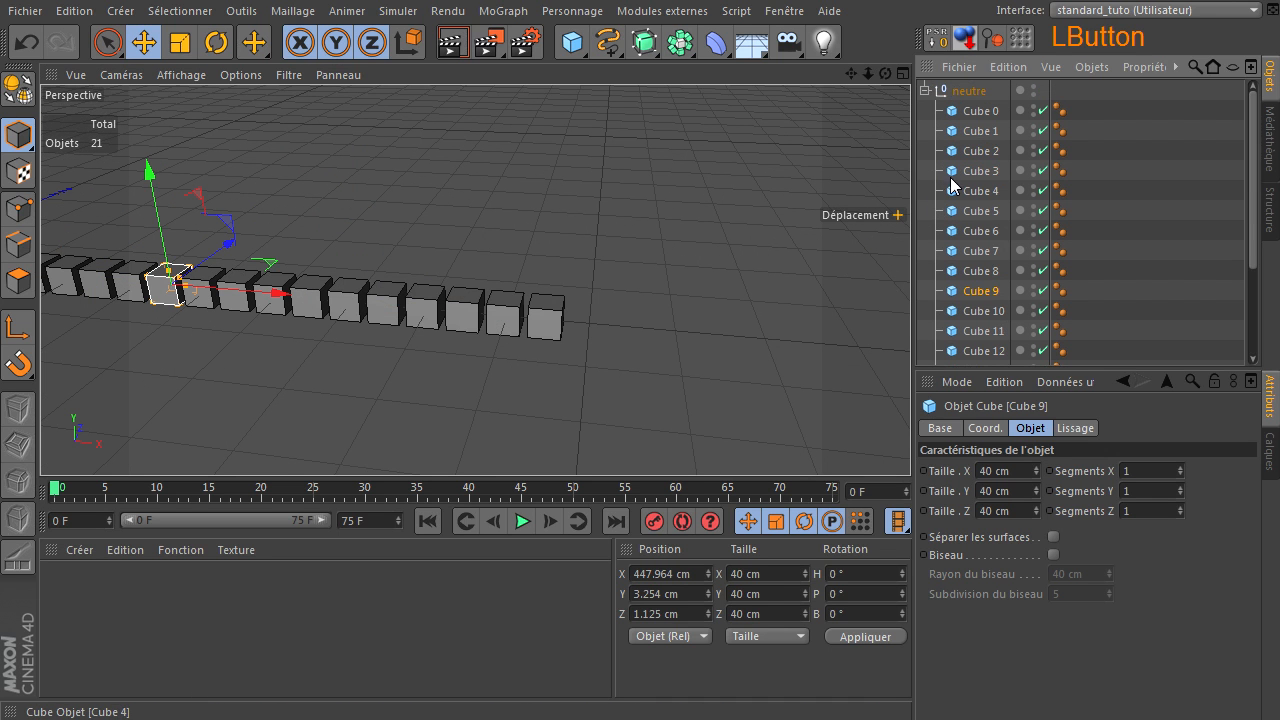
{"action": "left_click", "coordinate": [984, 94]}
{"action": "key", "text": "Delete"}
{"action": "left_click_drag", "start_coordinate": [850, 74], "coordinate": [1000, 118]}
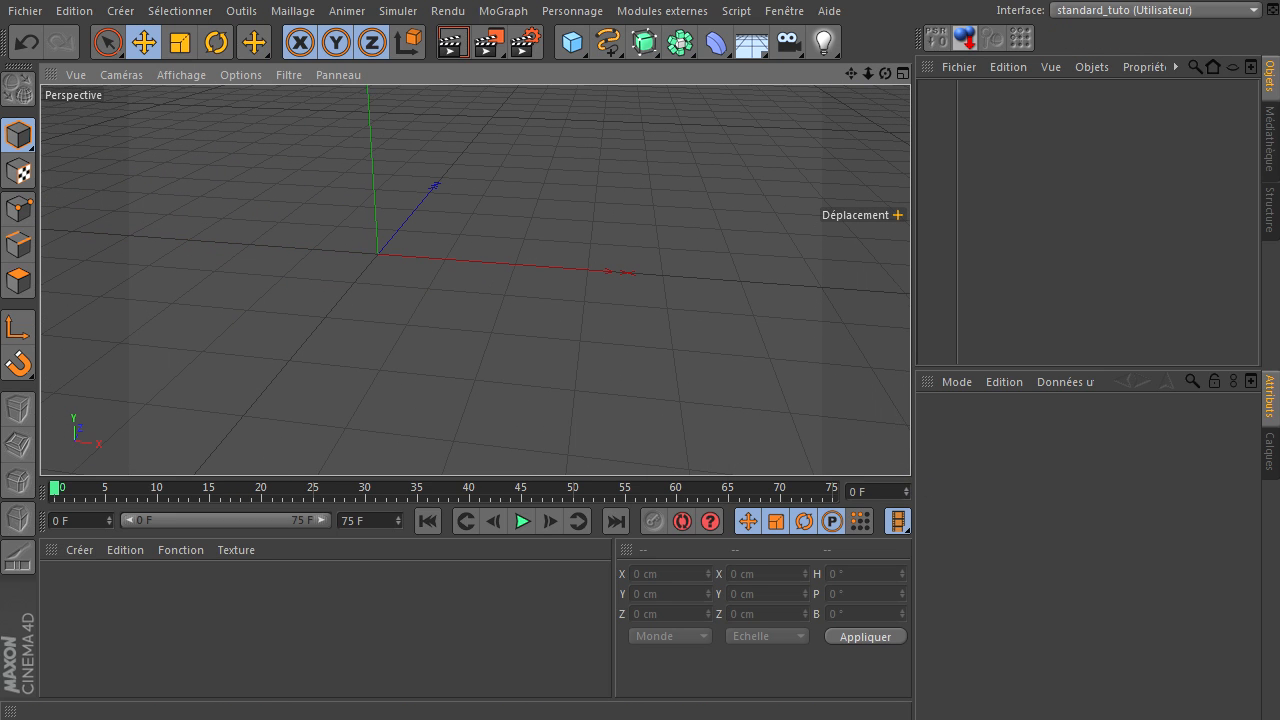
Create eight new default materials
{"action": "double_click", "coordinate": [455, 641]}
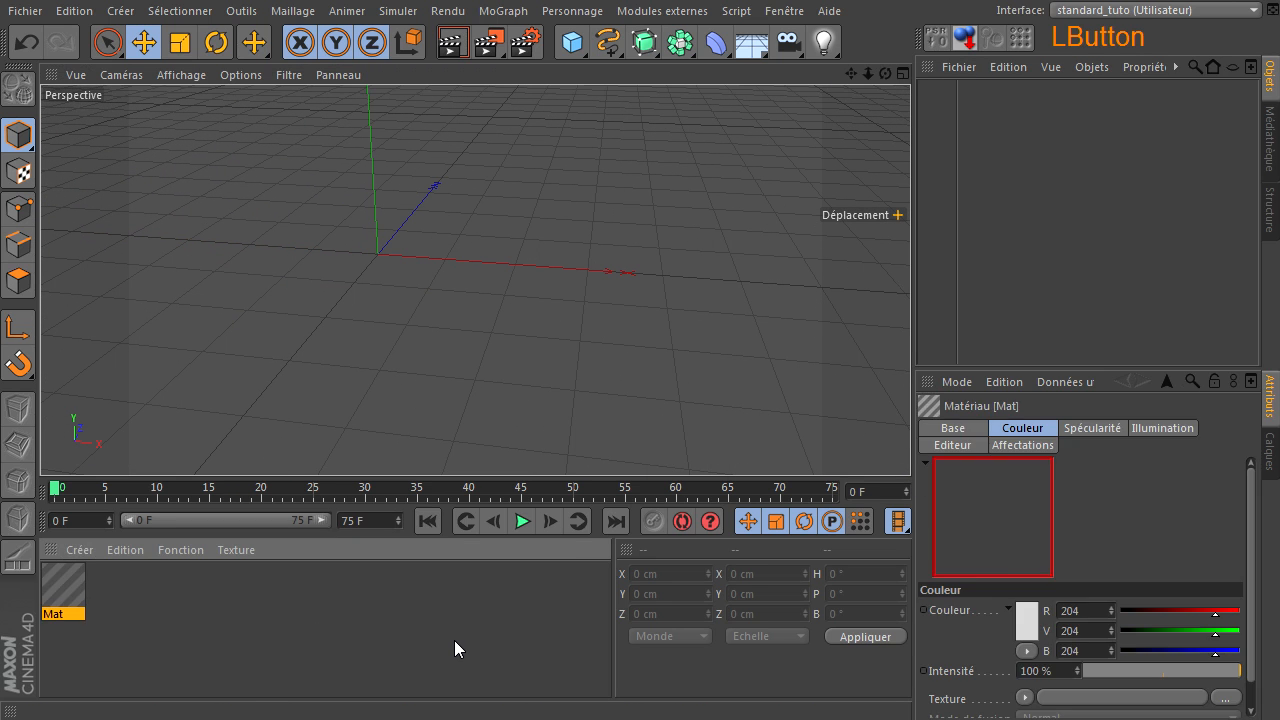
{"action": "double_click", "coordinate": [455, 641]}
{"action": "double_click", "coordinate": [455, 641]}
{"action": "double_click", "coordinate": [455, 641]}
{"action": "double_click", "coordinate": [455, 641]}
{"action": "double_click", "coordinate": [454, 640]}
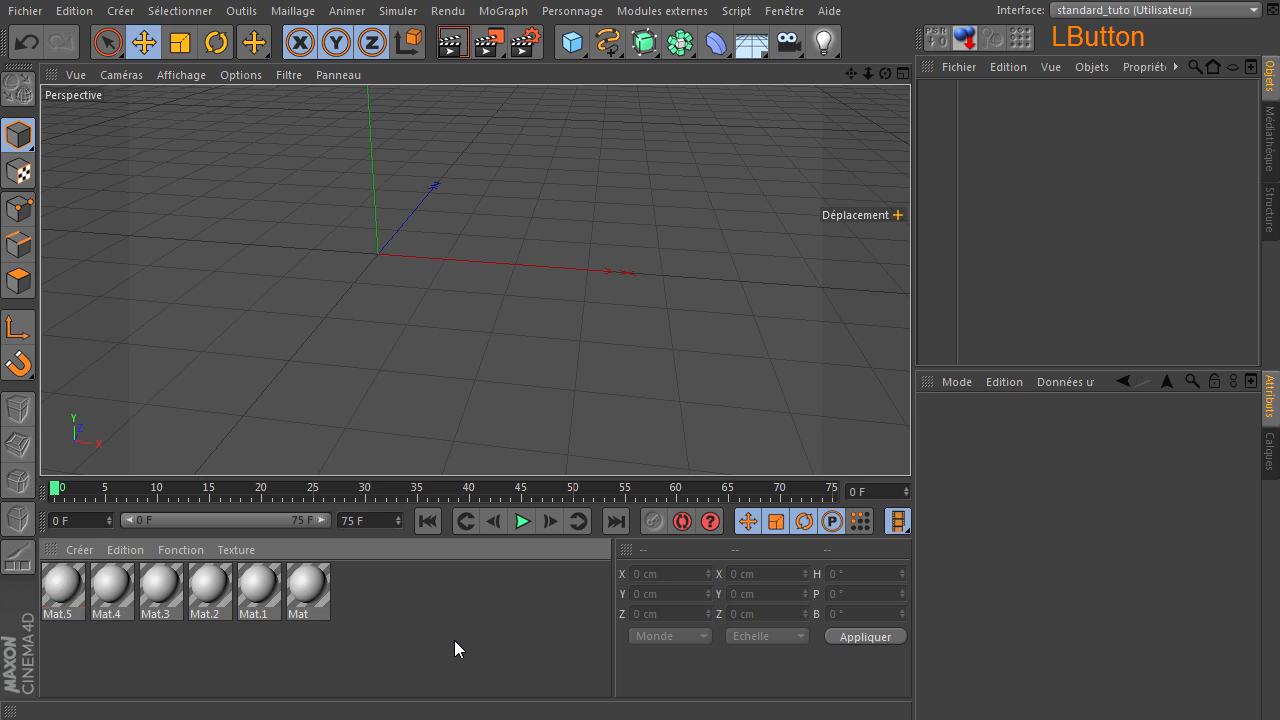
{"action": "double_click", "coordinate": [454, 640]}
{"action": "double_click", "coordinate": [454, 640]}
Select all eight materials and show the separate R, G and B sub-channels of their colour parameter
{"action": "left_click_drag", "start_coordinate": [476, 582], "coordinate": [45, 655]}
{"action": "left_click_drag", "start_coordinate": [1060, 369], "coordinate": [1062, 231]}
{"action": "left_click", "coordinate": [1013, 291]}
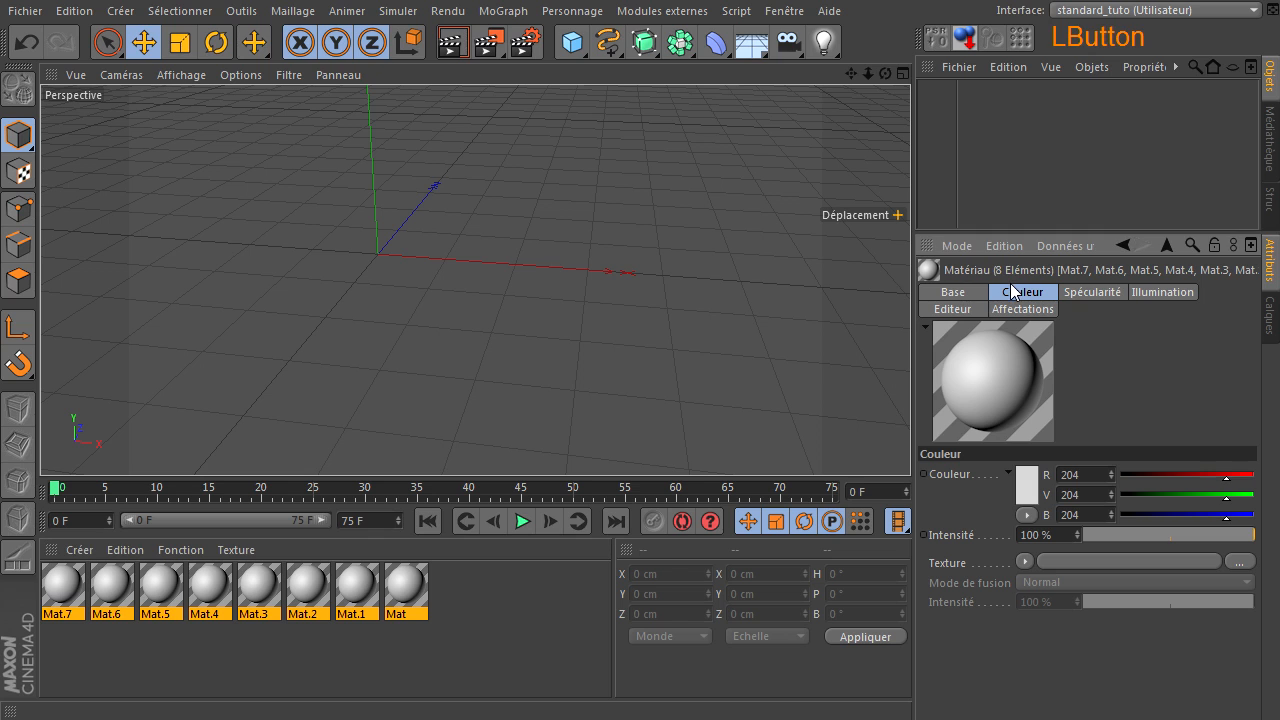
{"action": "left_click", "coordinate": [1008, 472]}
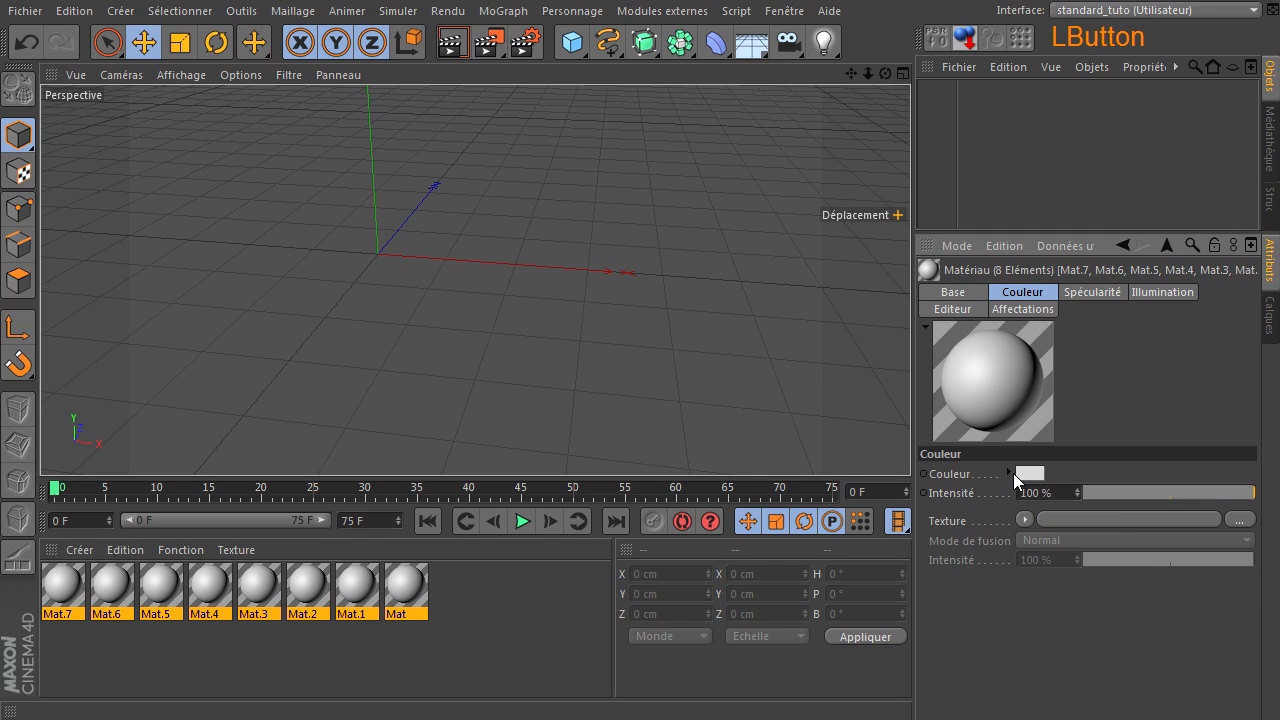
{"action": "right_click", "coordinate": [945, 476]}
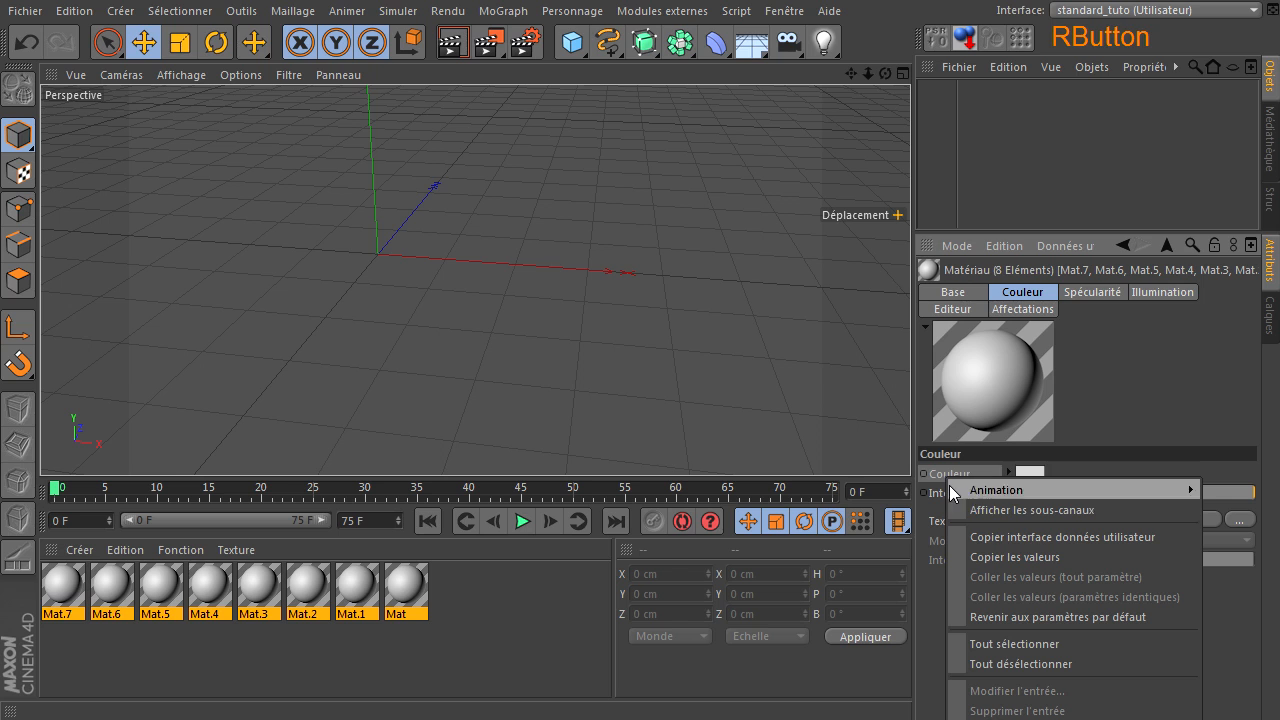
{"action": "left_click", "coordinate": [982, 512]}
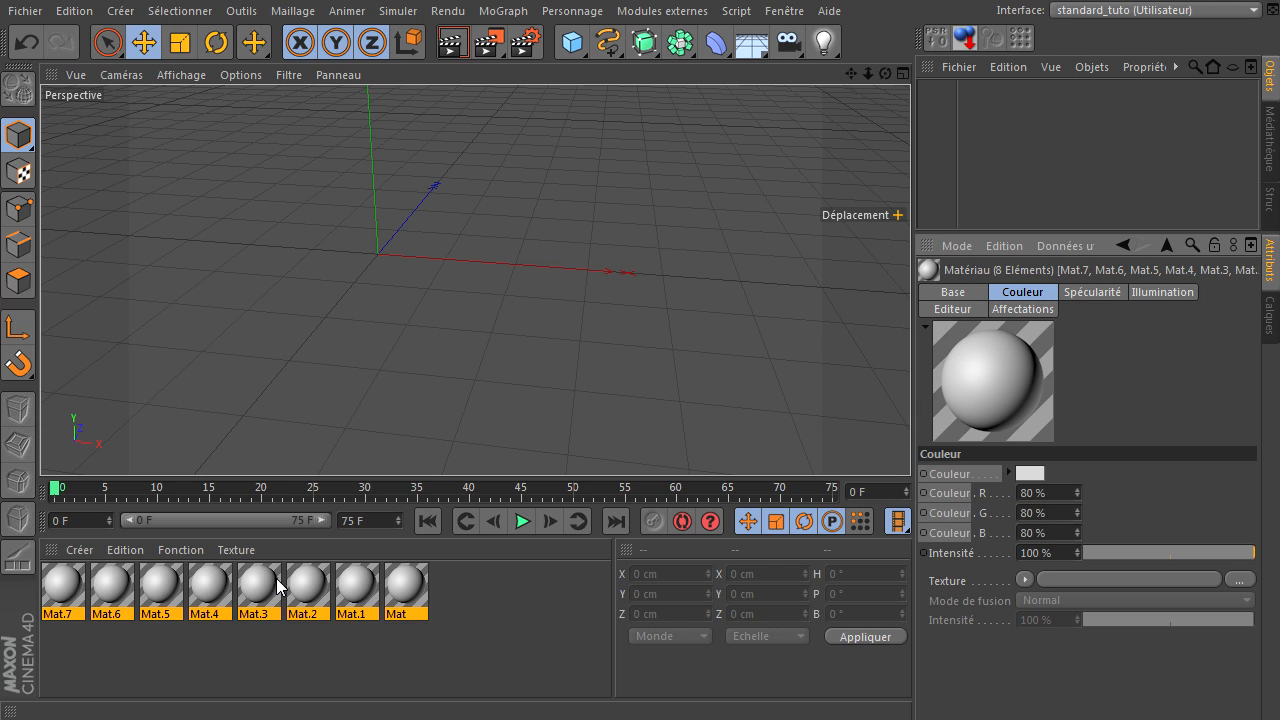
Set the materials' red colour component to rnd(100)*num and copy that expression
{"action": "left_click", "coordinate": [1058, 495]}
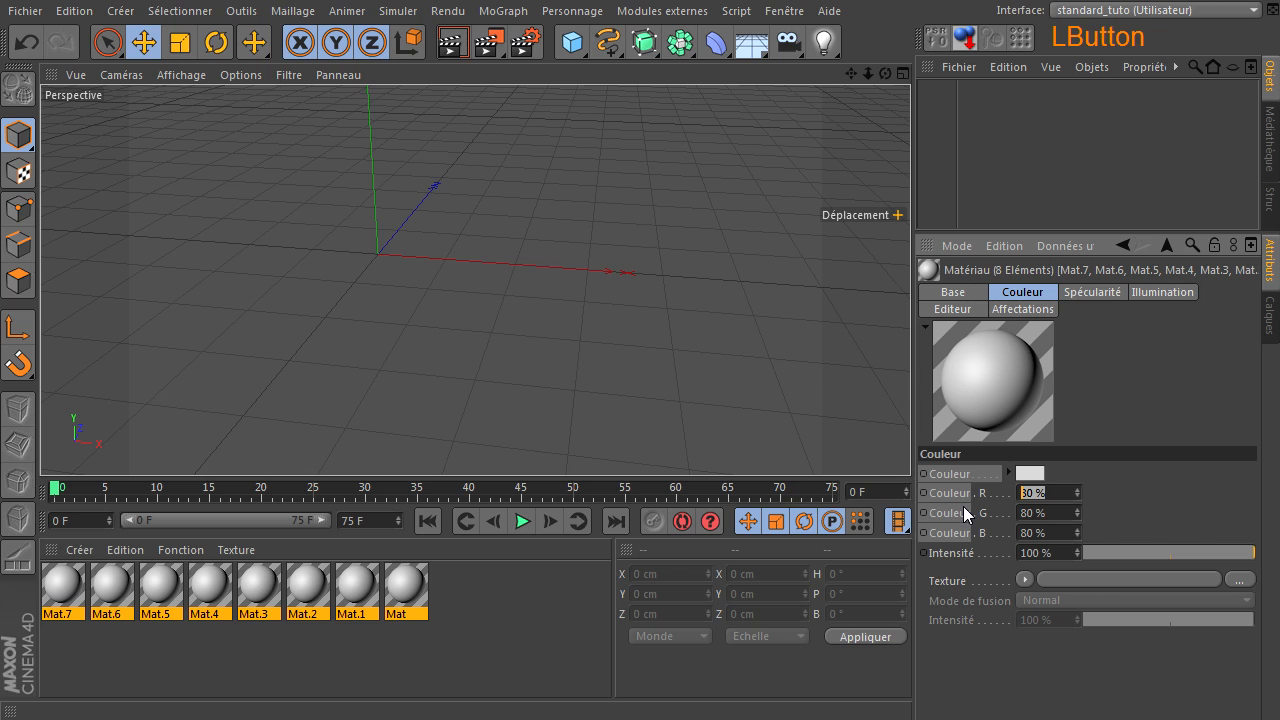
{"action": "type", "text": "rnd"}
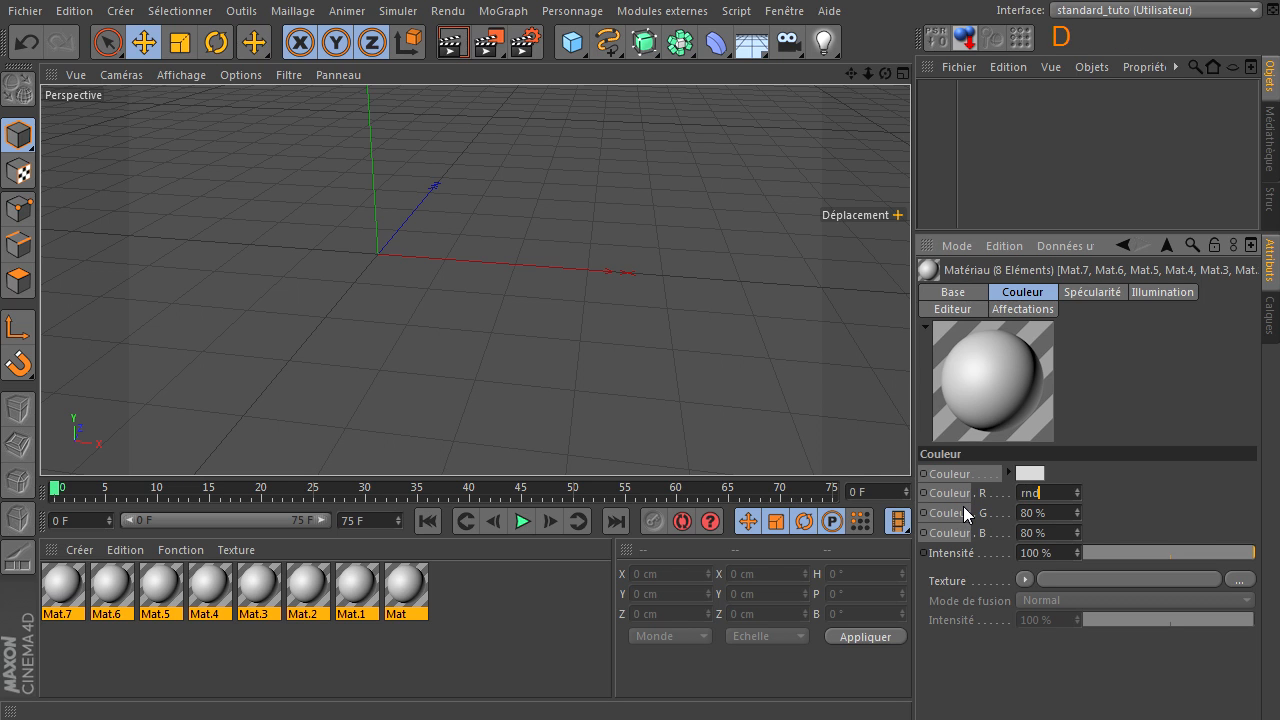
{"action": "type", "text": "(100)"}
{"action": "key", "text": "shift+Home"}
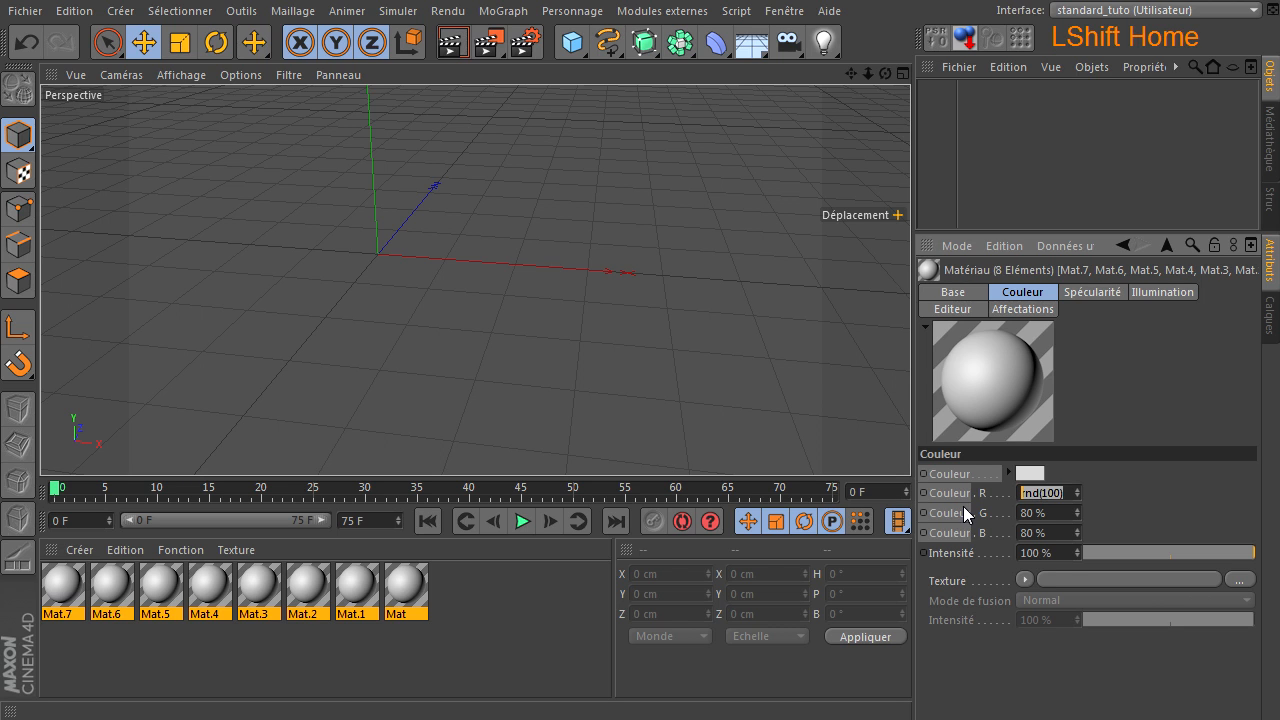
{"action": "key", "text": "End"}
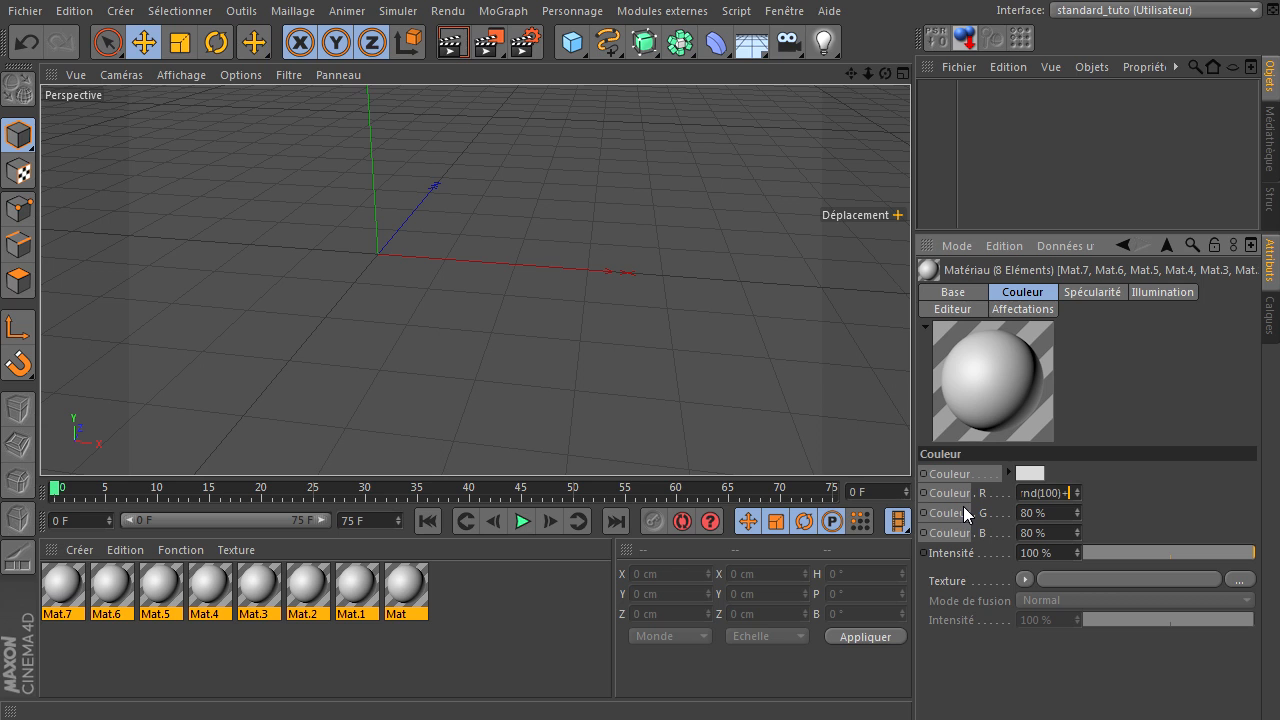
{"action": "key", "text": "BackSpace"}
{"action": "type", "text": ")*num"}
{"action": "key", "text": "Home"}
{"action": "key", "text": "shift+End"}
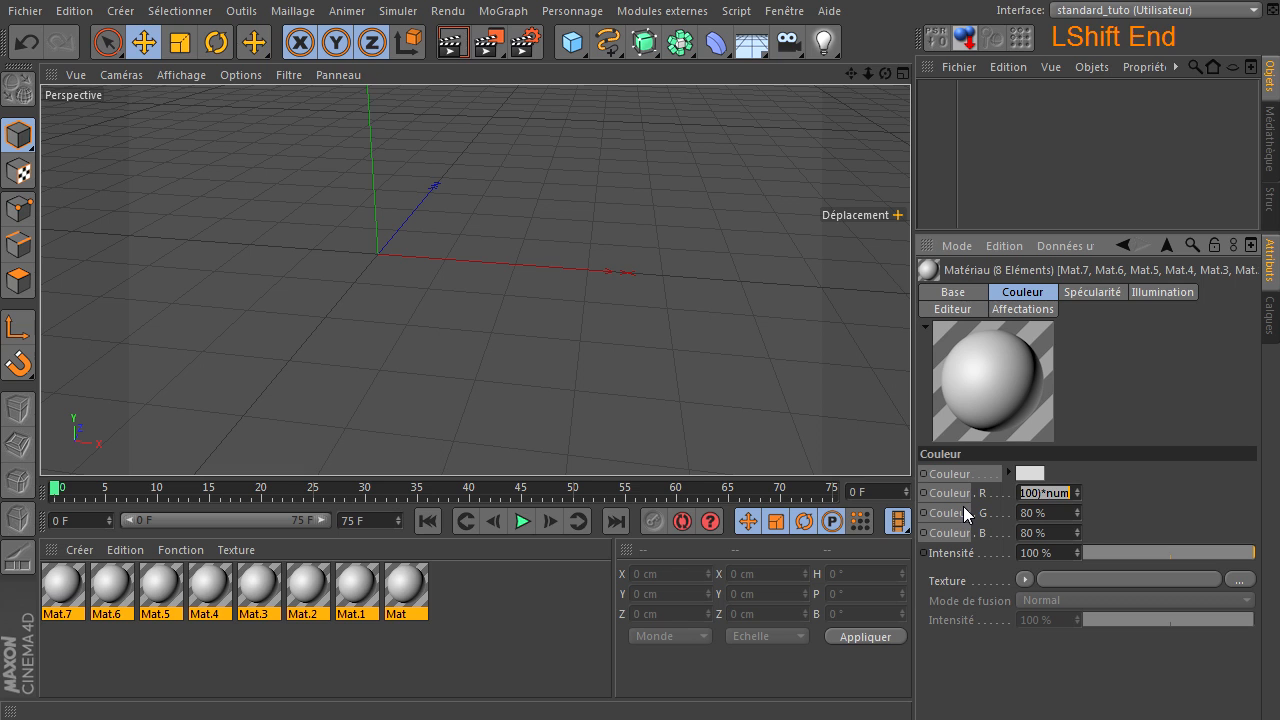
{"action": "key", "text": "ctrl+c"}
{"action": "key", "text": "Return"}
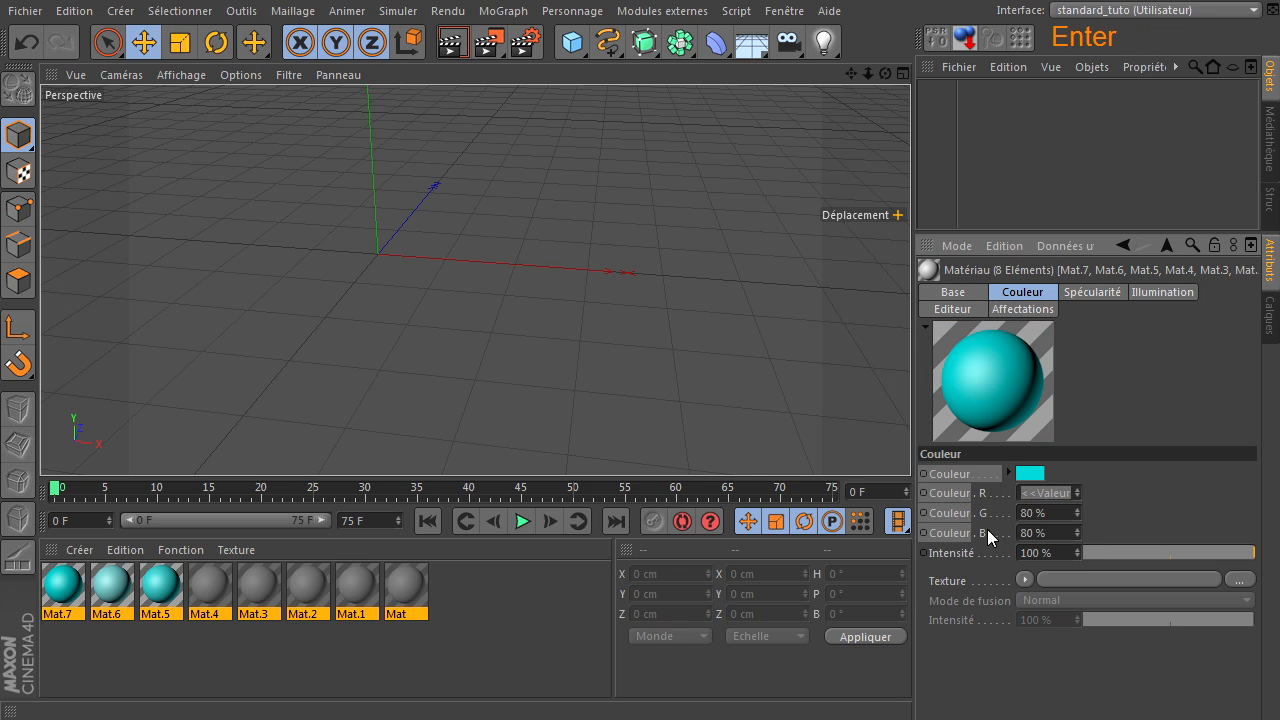
Apply the copied expression rnd(100)*num to the green and blue colour components of all eight materials
{"action": "left_click", "coordinate": [1058, 514]}
{"action": "key", "text": "ctrl+v"}
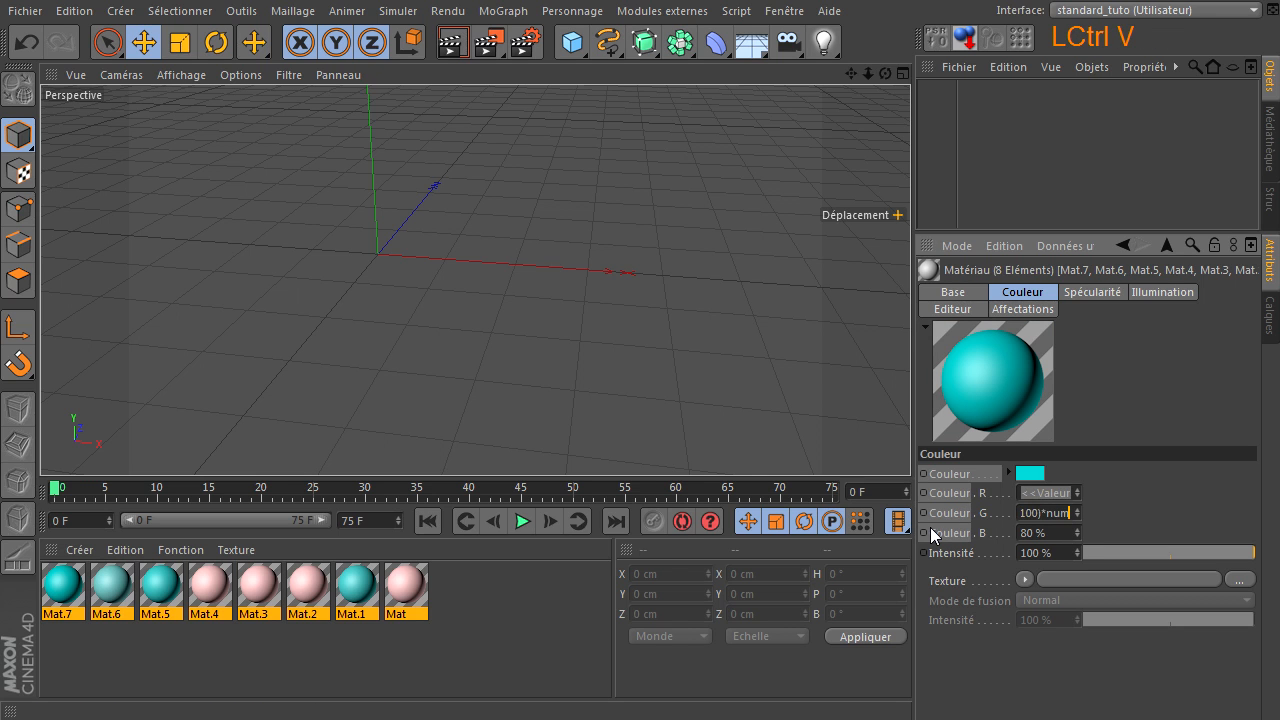
{"action": "key", "text": "Return"}
{"action": "left_click", "coordinate": [1057, 533]}
{"action": "key", "text": "ctrl+v"}
{"action": "key", "text": "Return"}
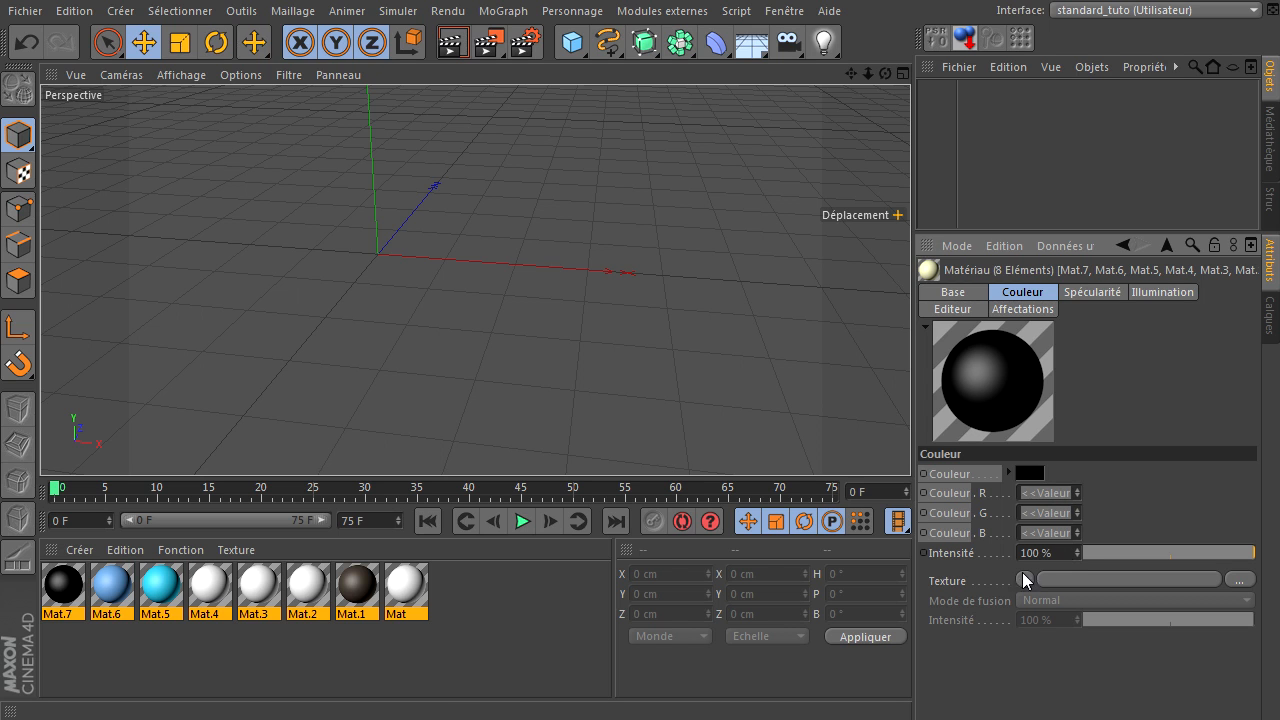
Reselect all eight materials, set their red colour component to rnd(20)+x/n, and clear the material selection
{"action": "left_click", "coordinate": [278, 660]}
{"action": "left_click_drag", "start_coordinate": [484, 582], "coordinate": [64, 631]}
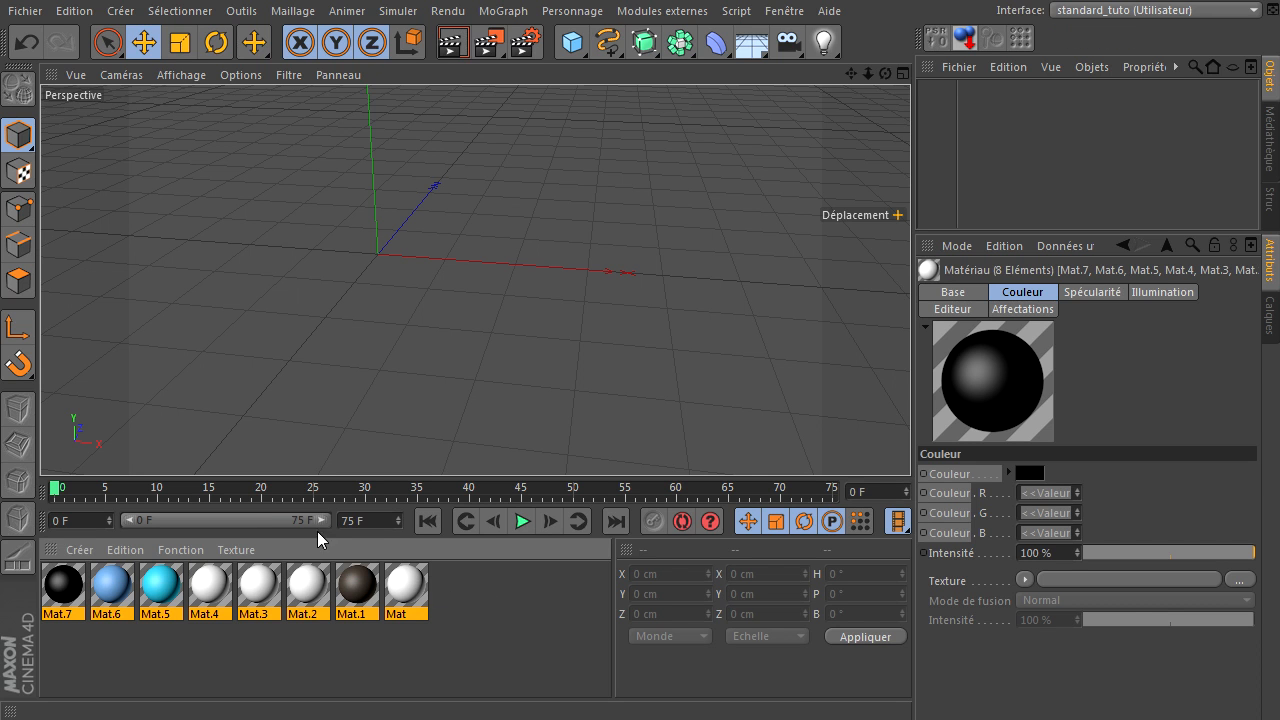
{"action": "left_click", "coordinate": [1040, 490]}
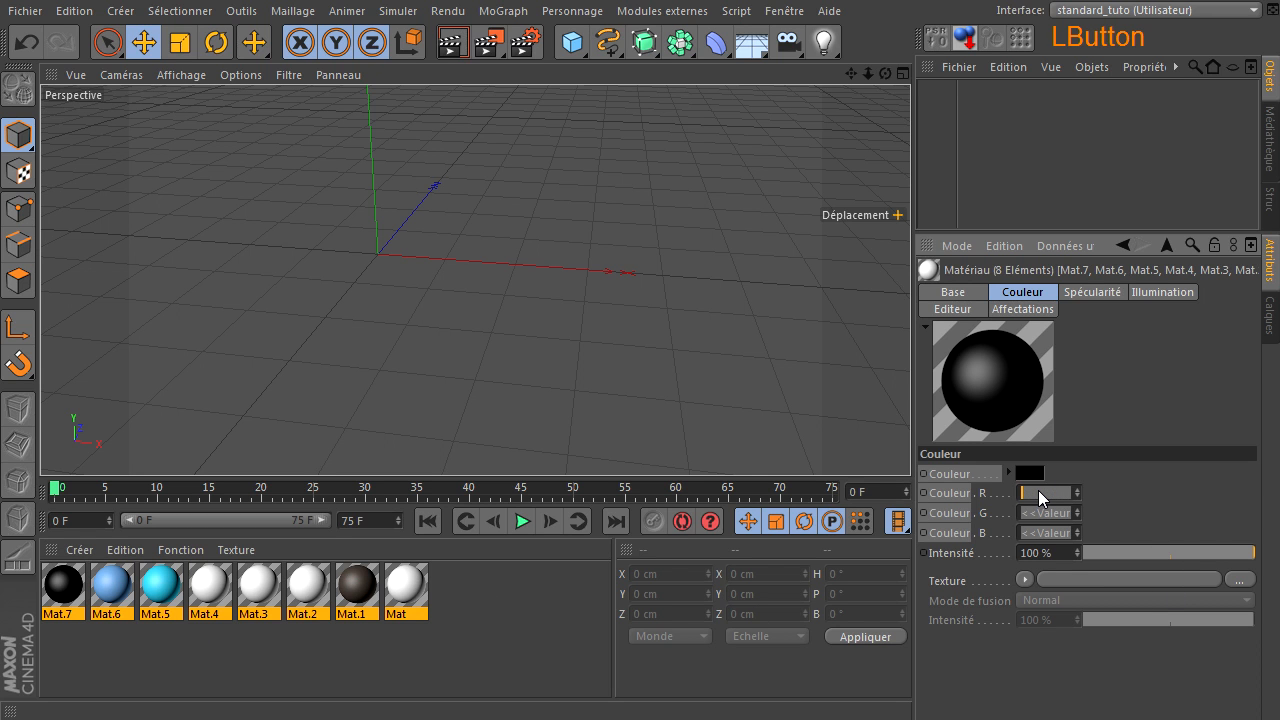
{"action": "type", "text": "rnd"}
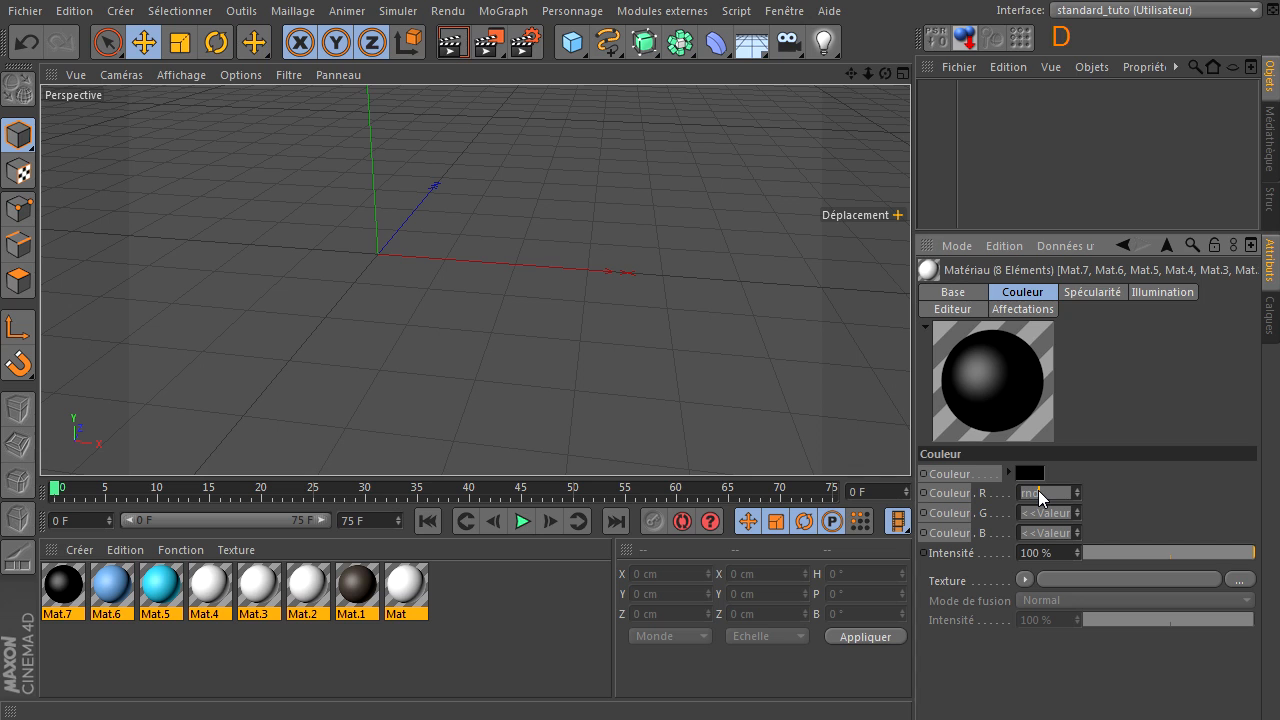
{"action": "type", "text": "(20)+x/n"}
{"action": "key", "text": "Return"}
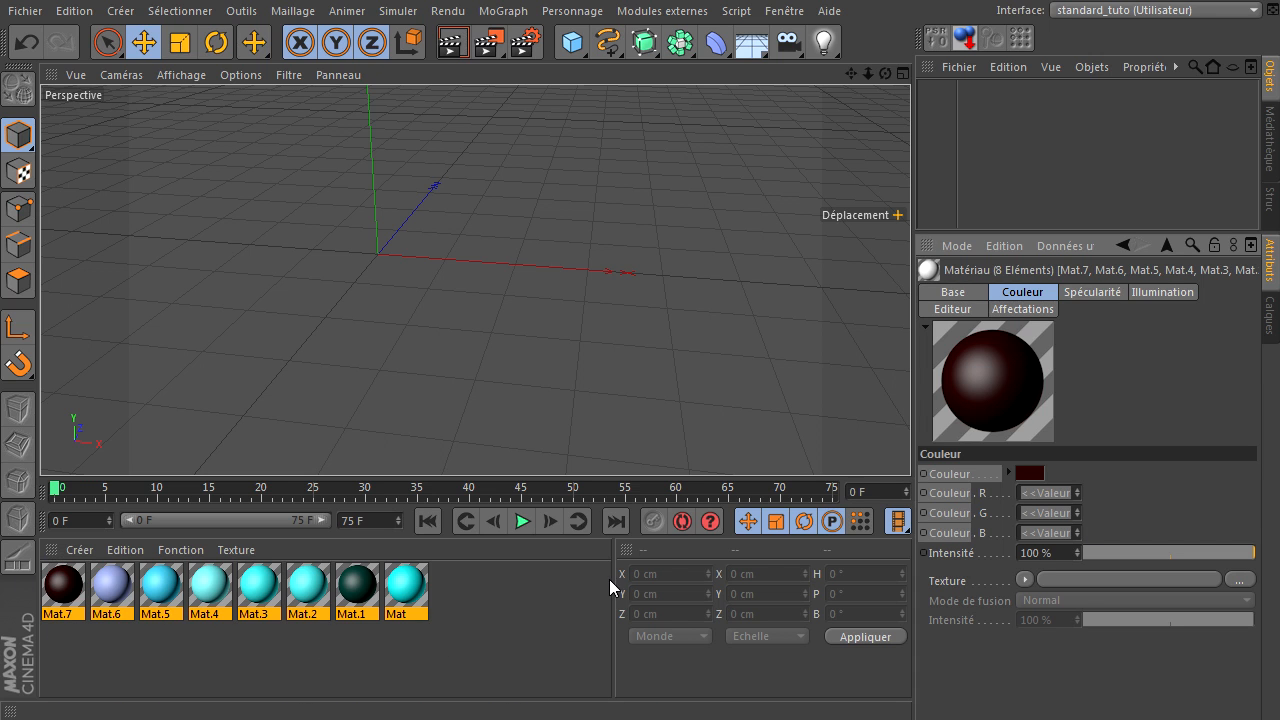
{"action": "left_click", "coordinate": [505, 601]}
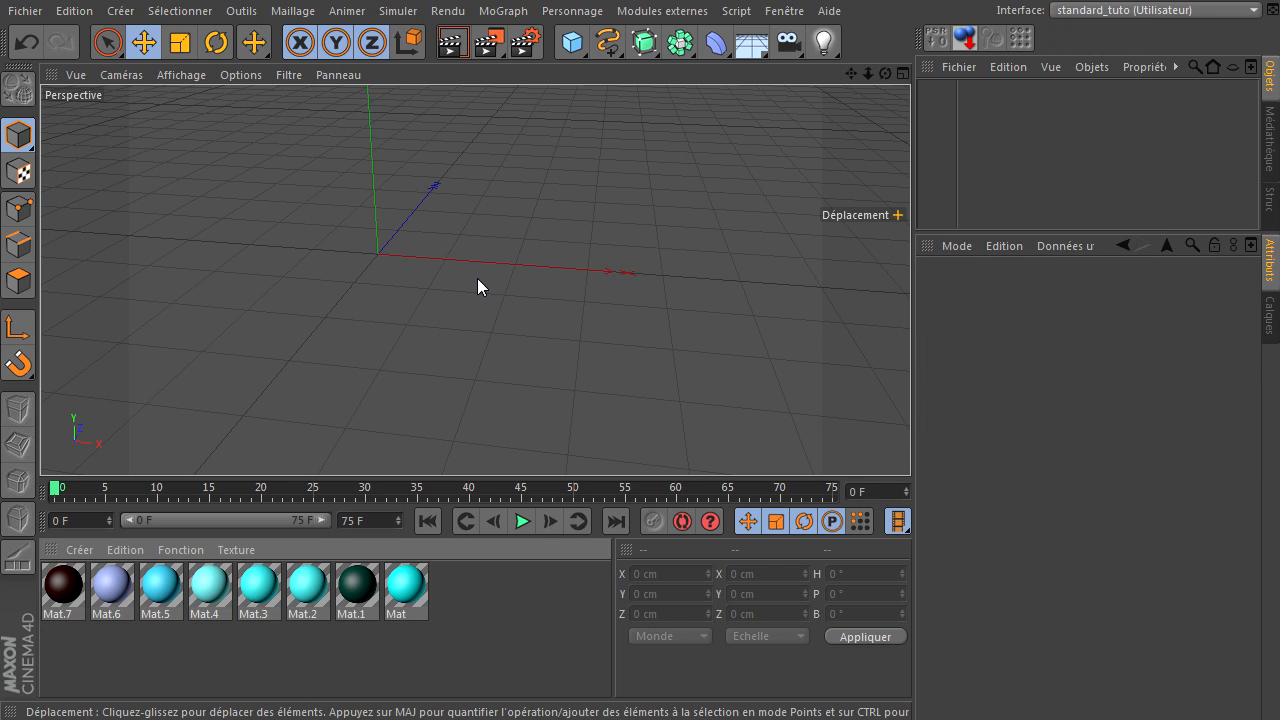
Add a light and a bend deformer to the scene, and look through the available spline, generator and MoGraph objects
{"action": "left_click_drag", "start_coordinate": [823, 40], "coordinate": [900, 59]}
{"action": "left_click_drag", "start_coordinate": [716, 43], "coordinate": [800, 65]}
{"action": "left_click_drag", "start_coordinate": [606, 43], "coordinate": [890, 32]}
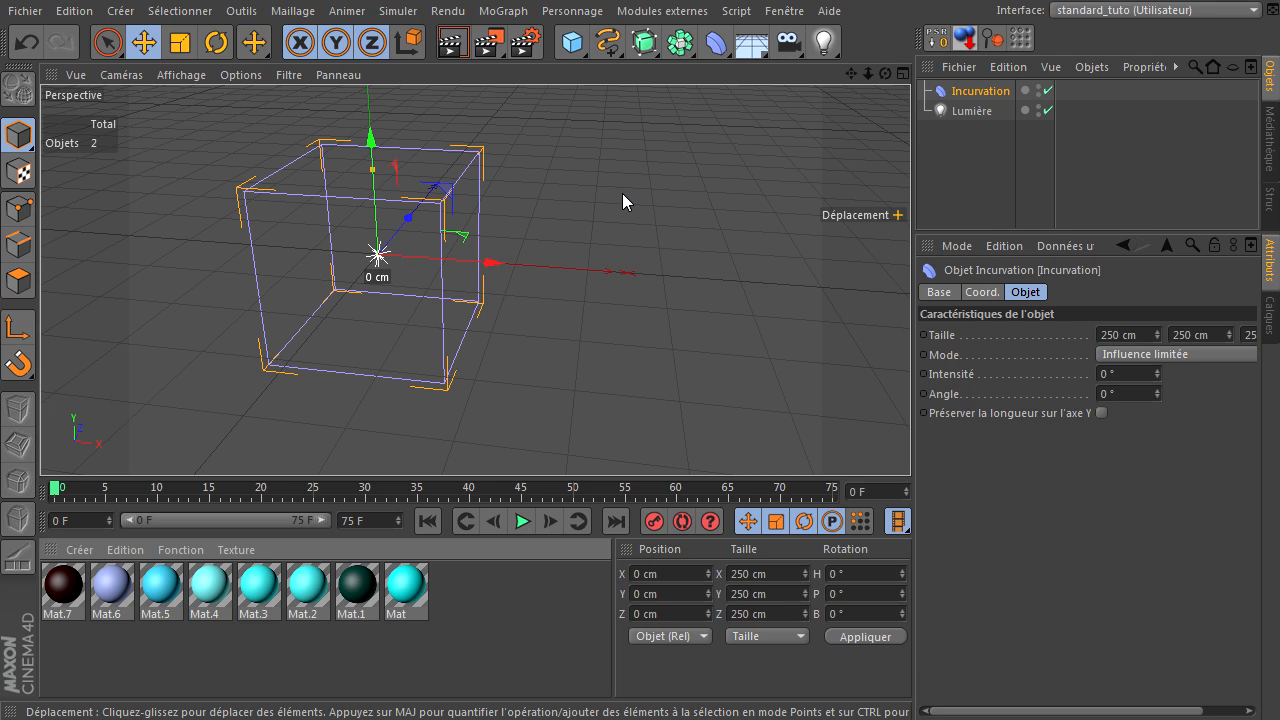
{"action": "left_click_drag", "start_coordinate": [645, 43], "coordinate": [793, 146]}
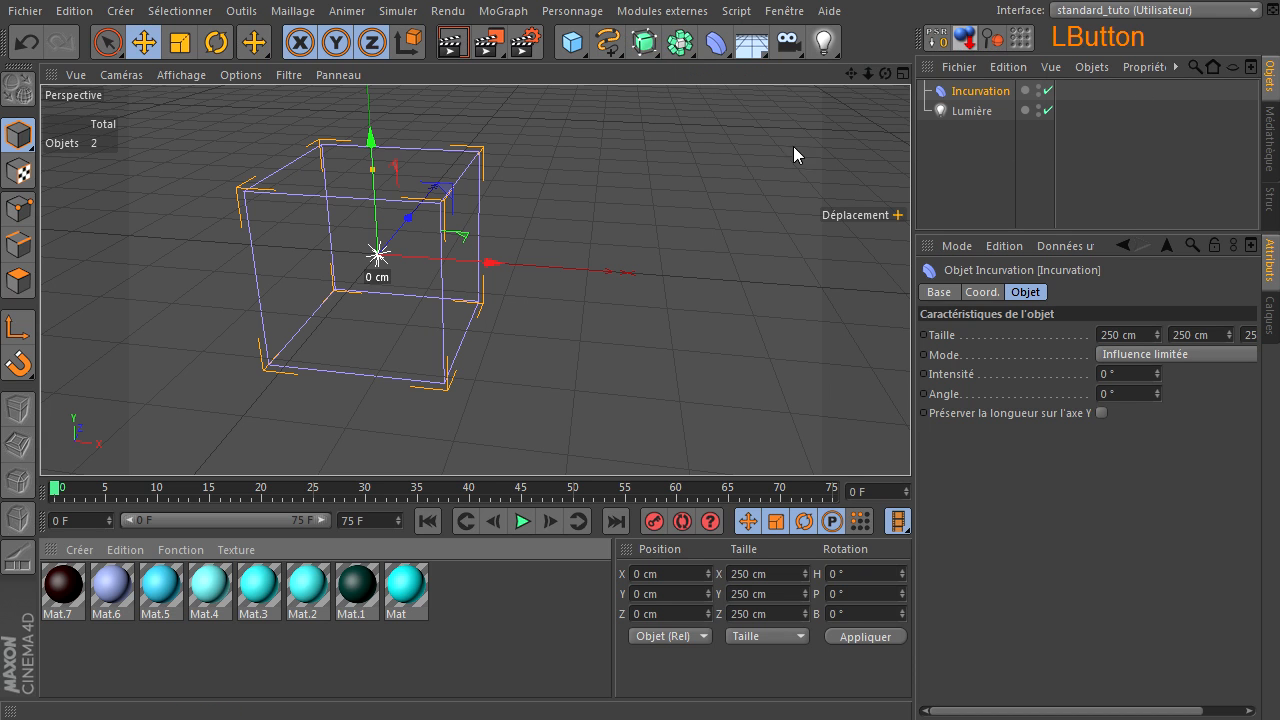
{"action": "left_click", "coordinate": [502, 12]}
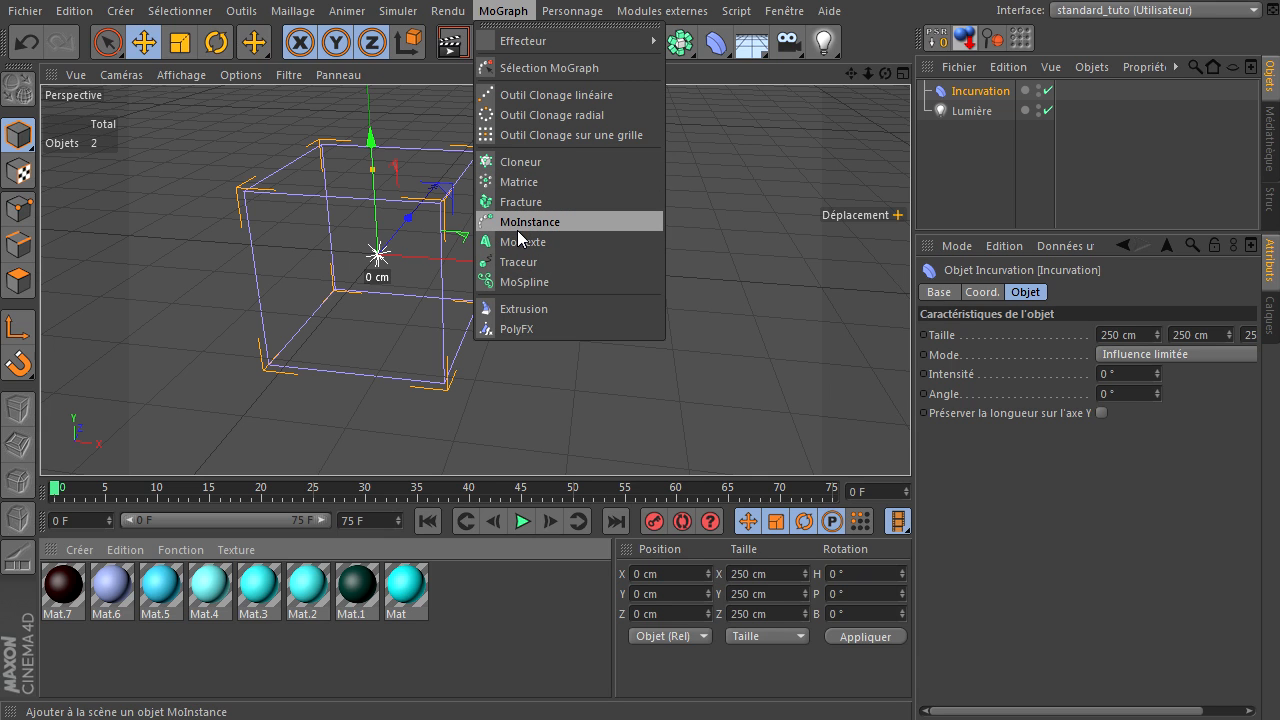
{"action": "left_click", "coordinate": [1139, 312]}
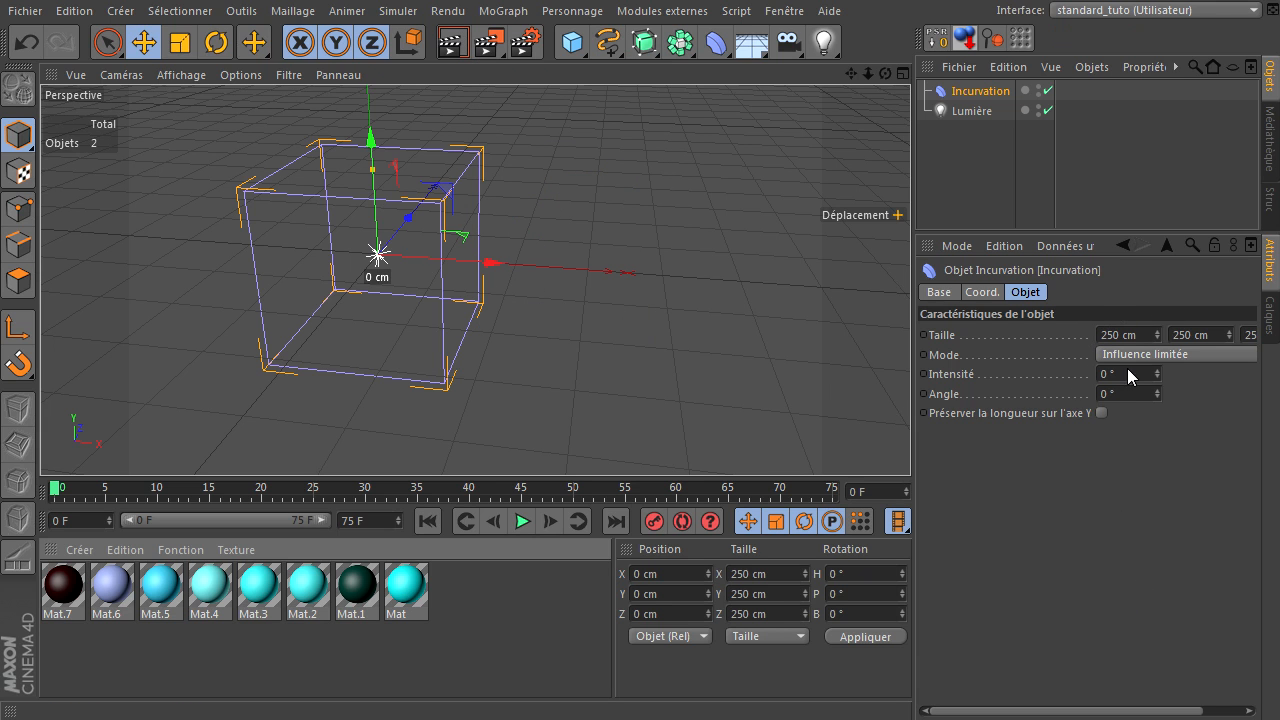
Delete the bend deformer and the light from the scene
{"action": "left_click_drag", "start_coordinate": [957, 156], "coordinate": [961, 70]}
{"action": "key", "text": "Delete"}
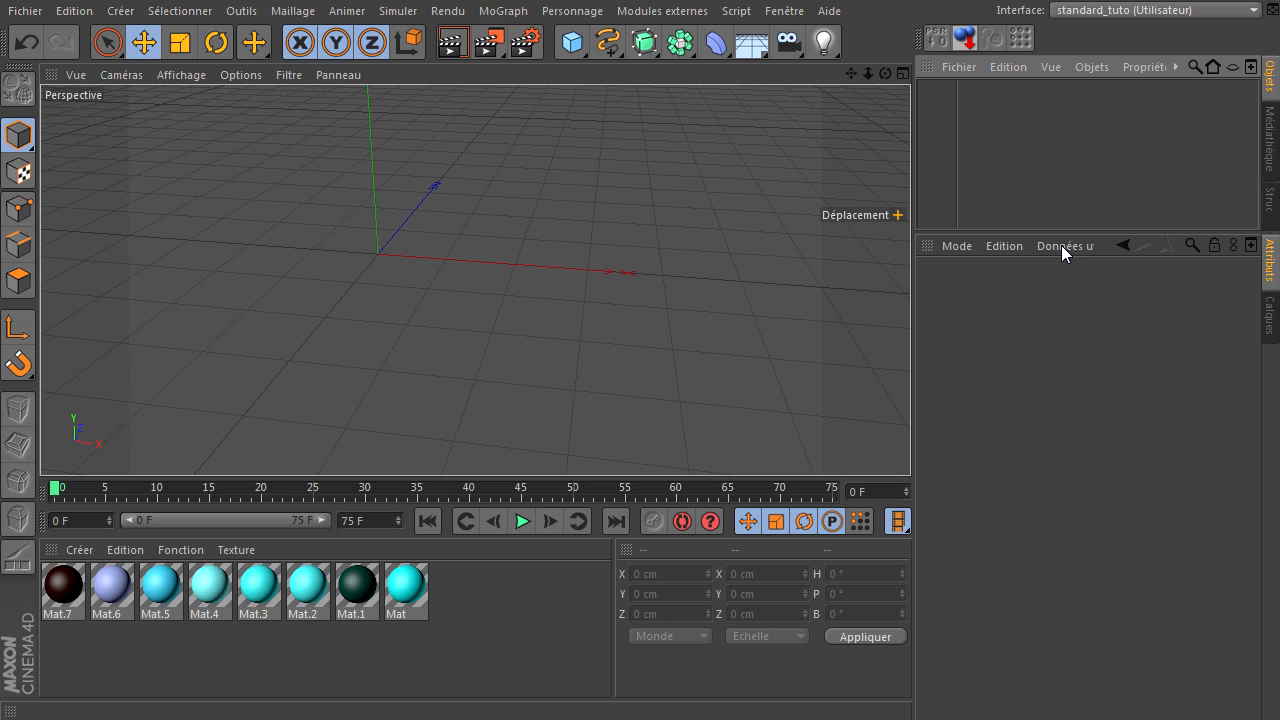
{"action": "left_click", "coordinate": [737, 362]}
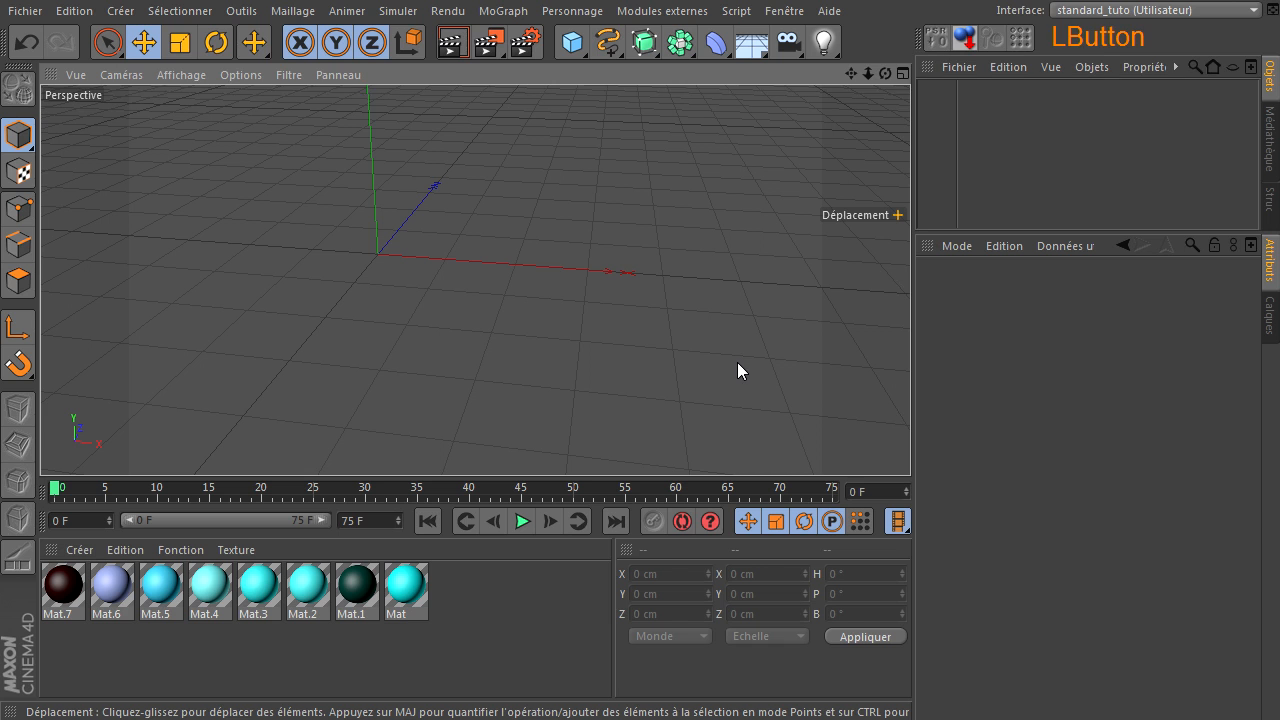
Close all open projects
{"action": "left_click", "coordinate": [25, 10]}
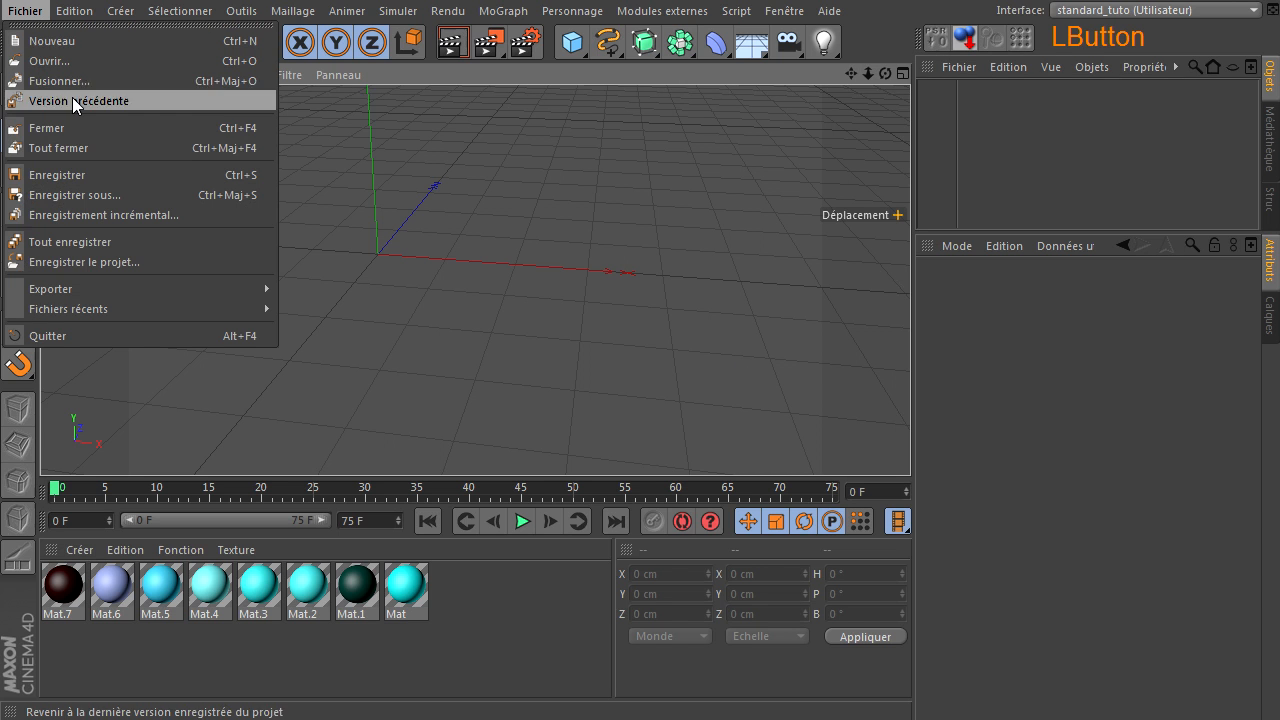
{"action": "left_click", "coordinate": [76, 148]}
{"action": "left_click", "coordinate": [1041, 566]}
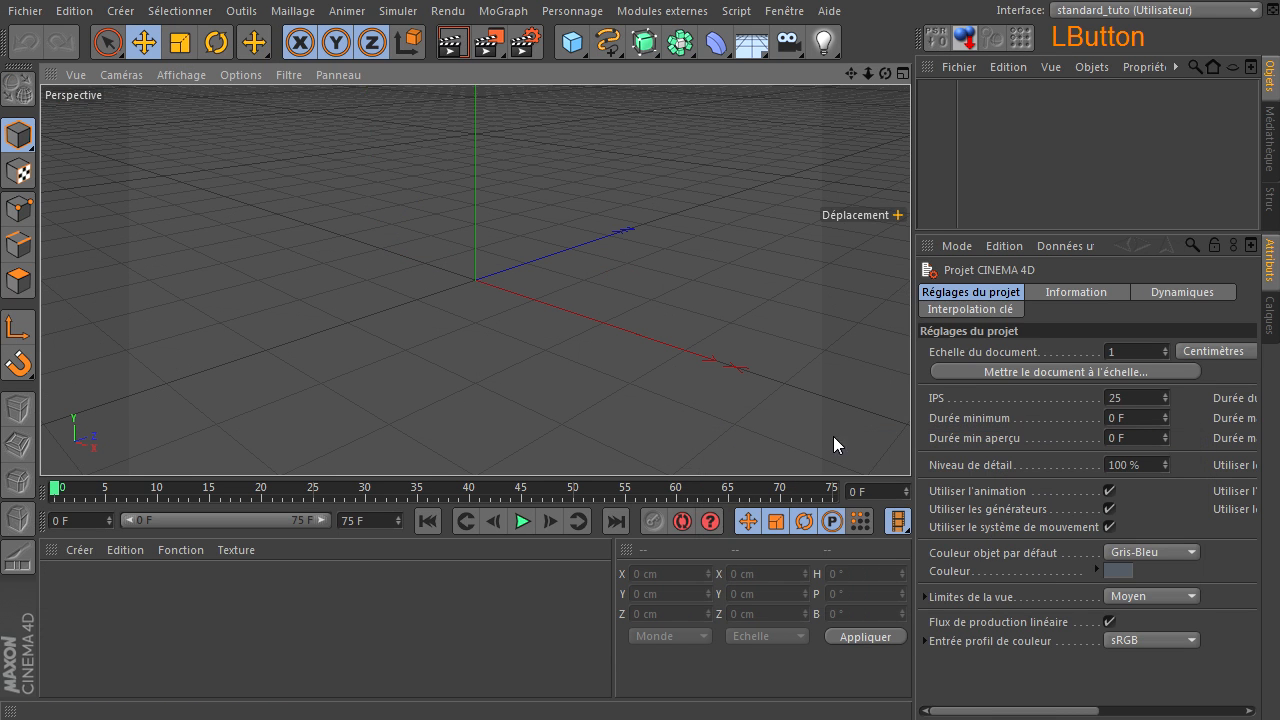